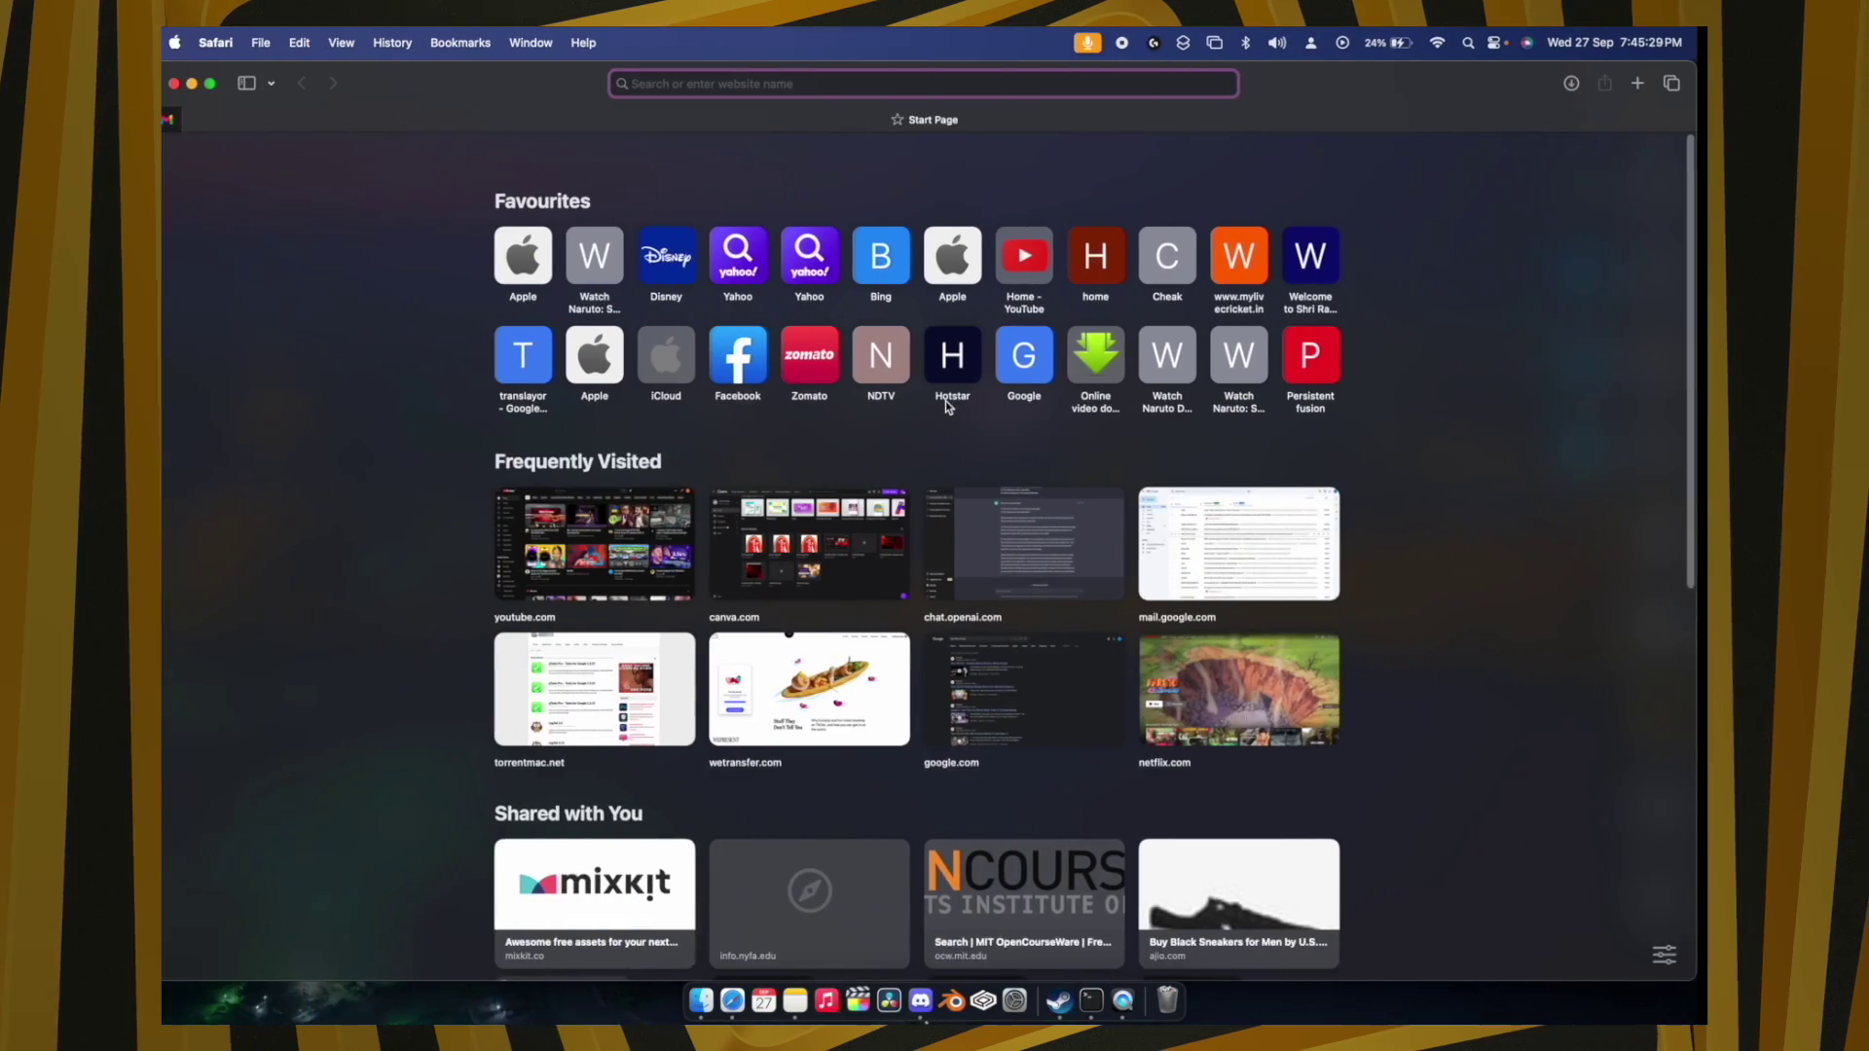
# Step: Load developer.apple.com/download/all in Safari to reach the More Downloads page
pyautogui.write('developer.apple.com/')
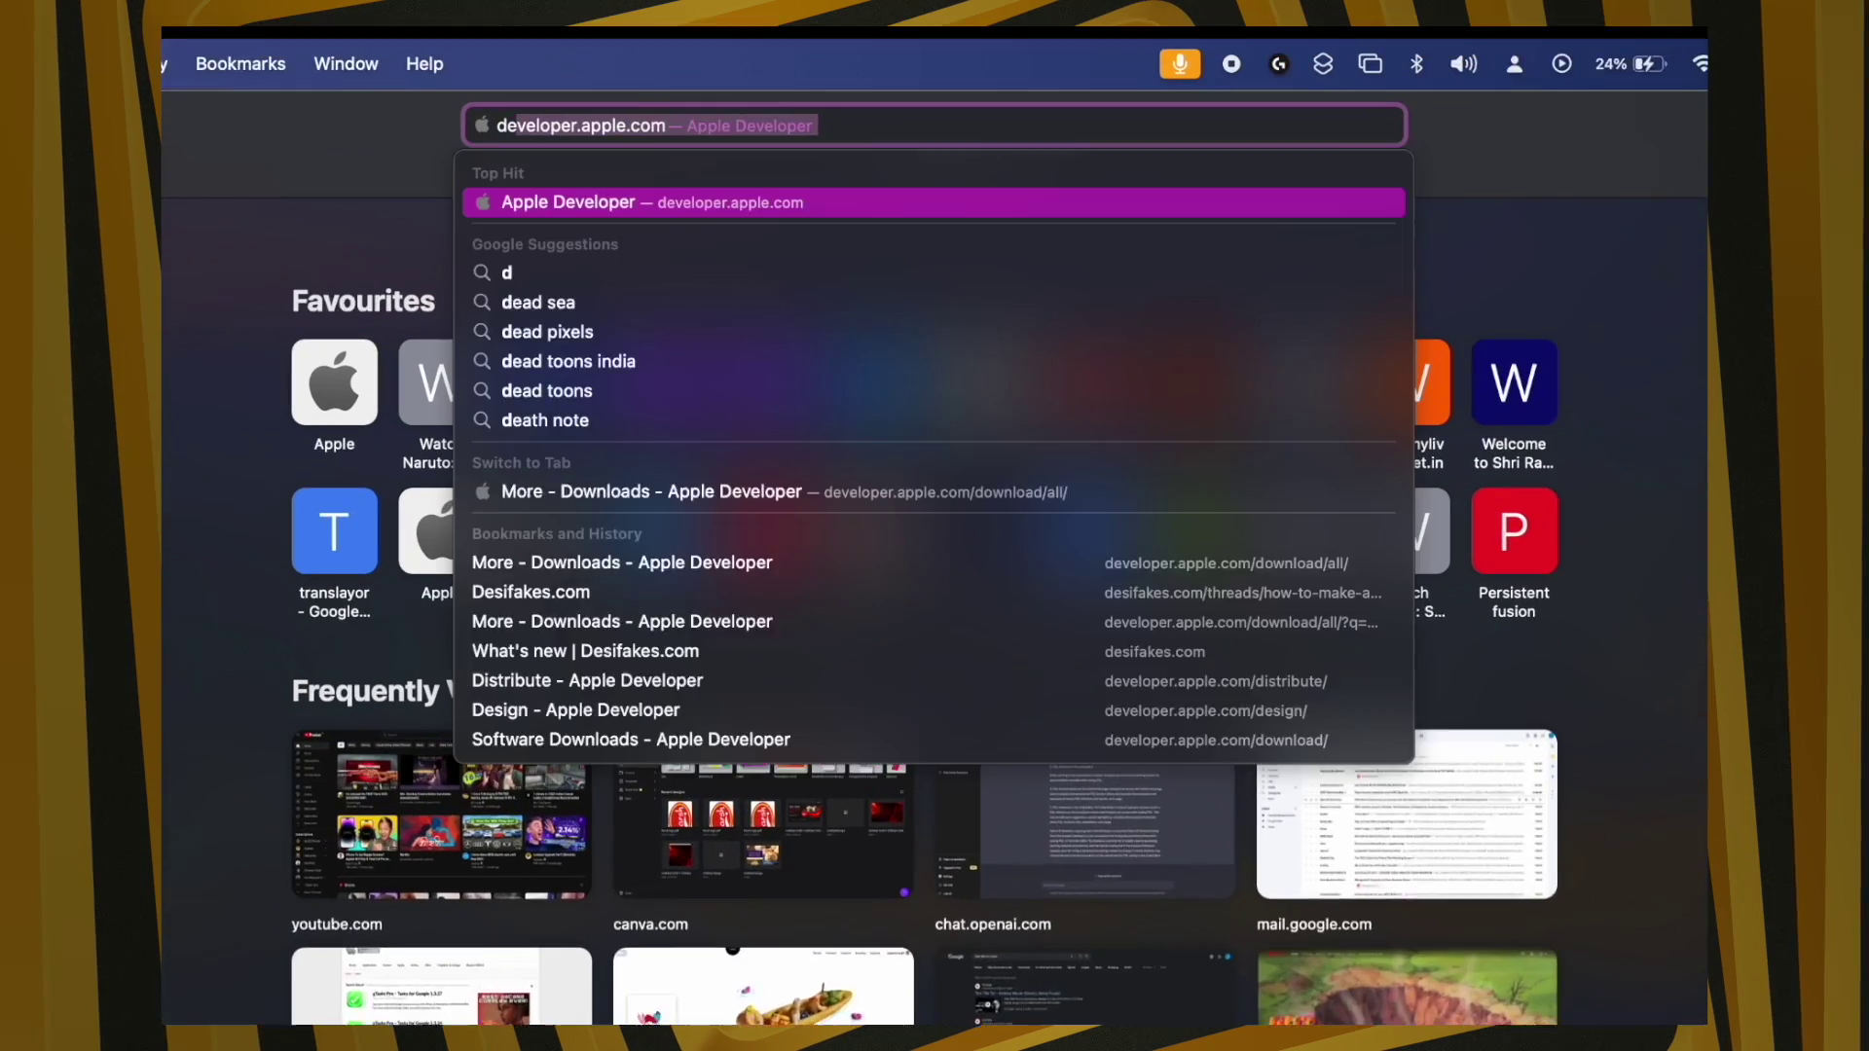
pyautogui.write('download/all/')
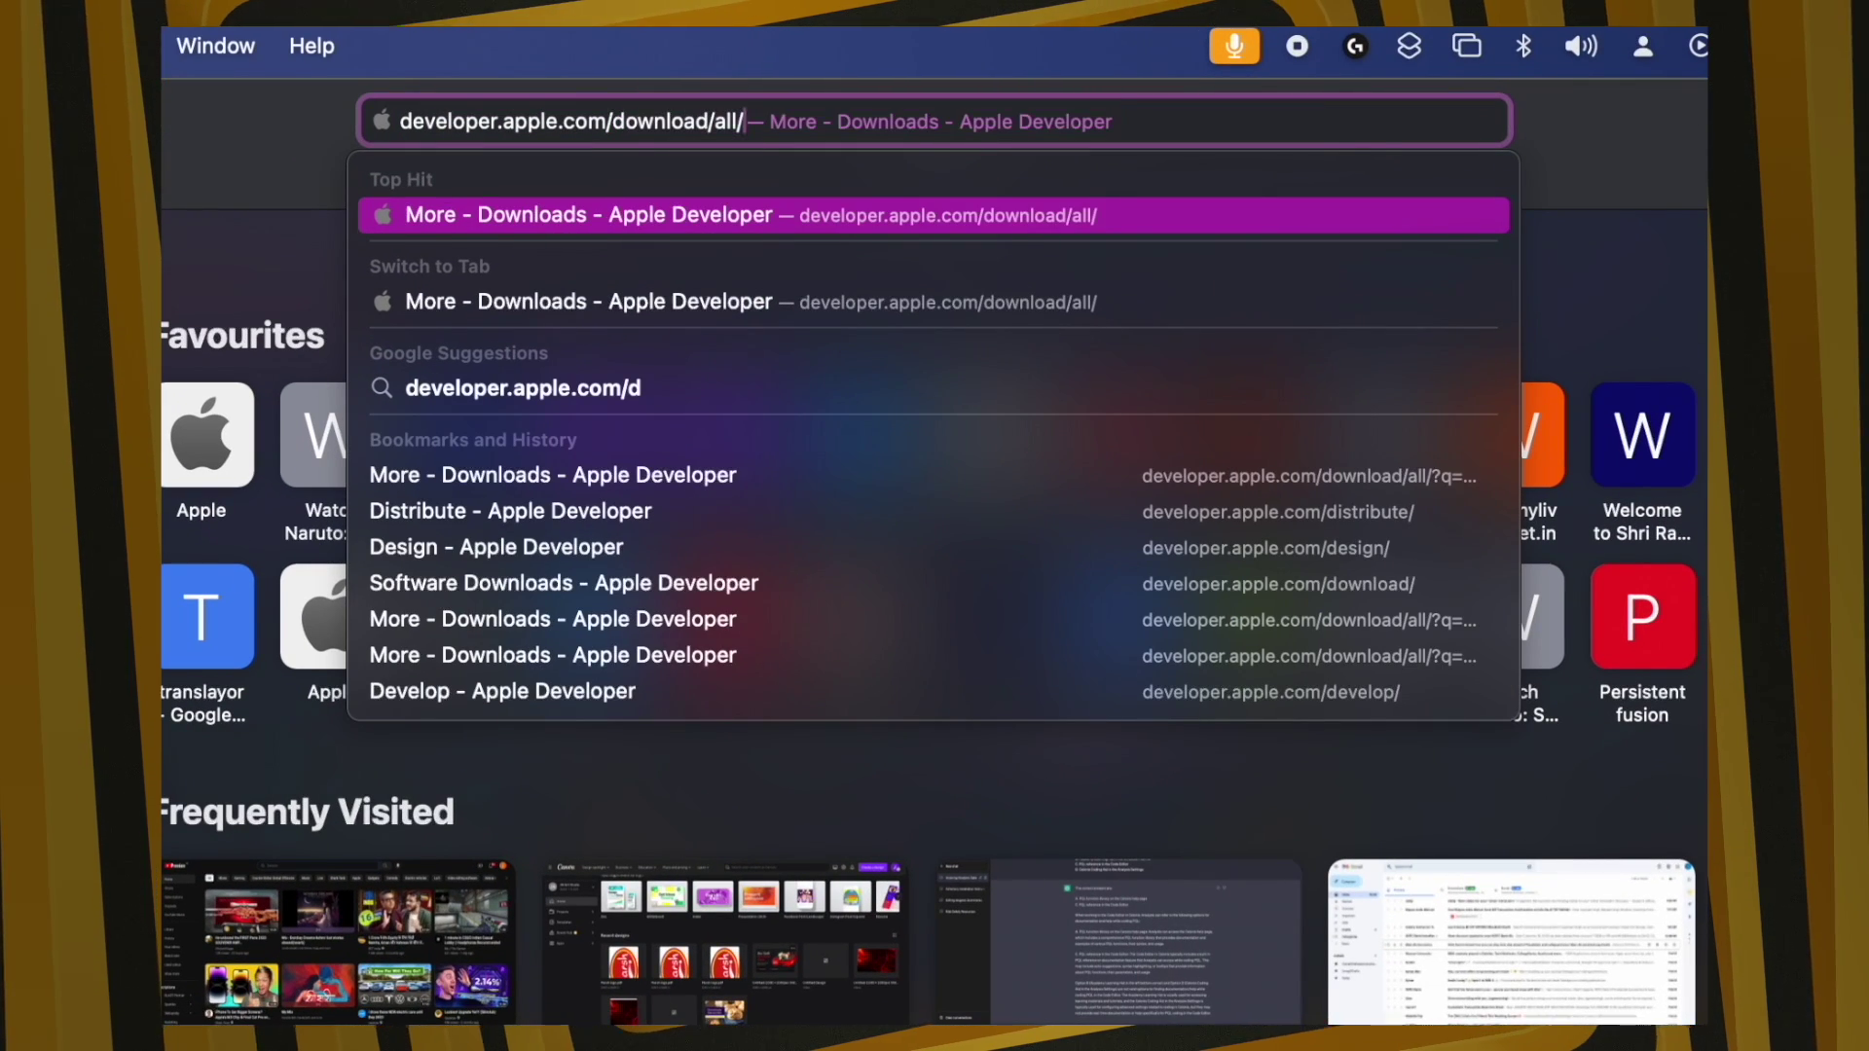
pyautogui.press('Return')
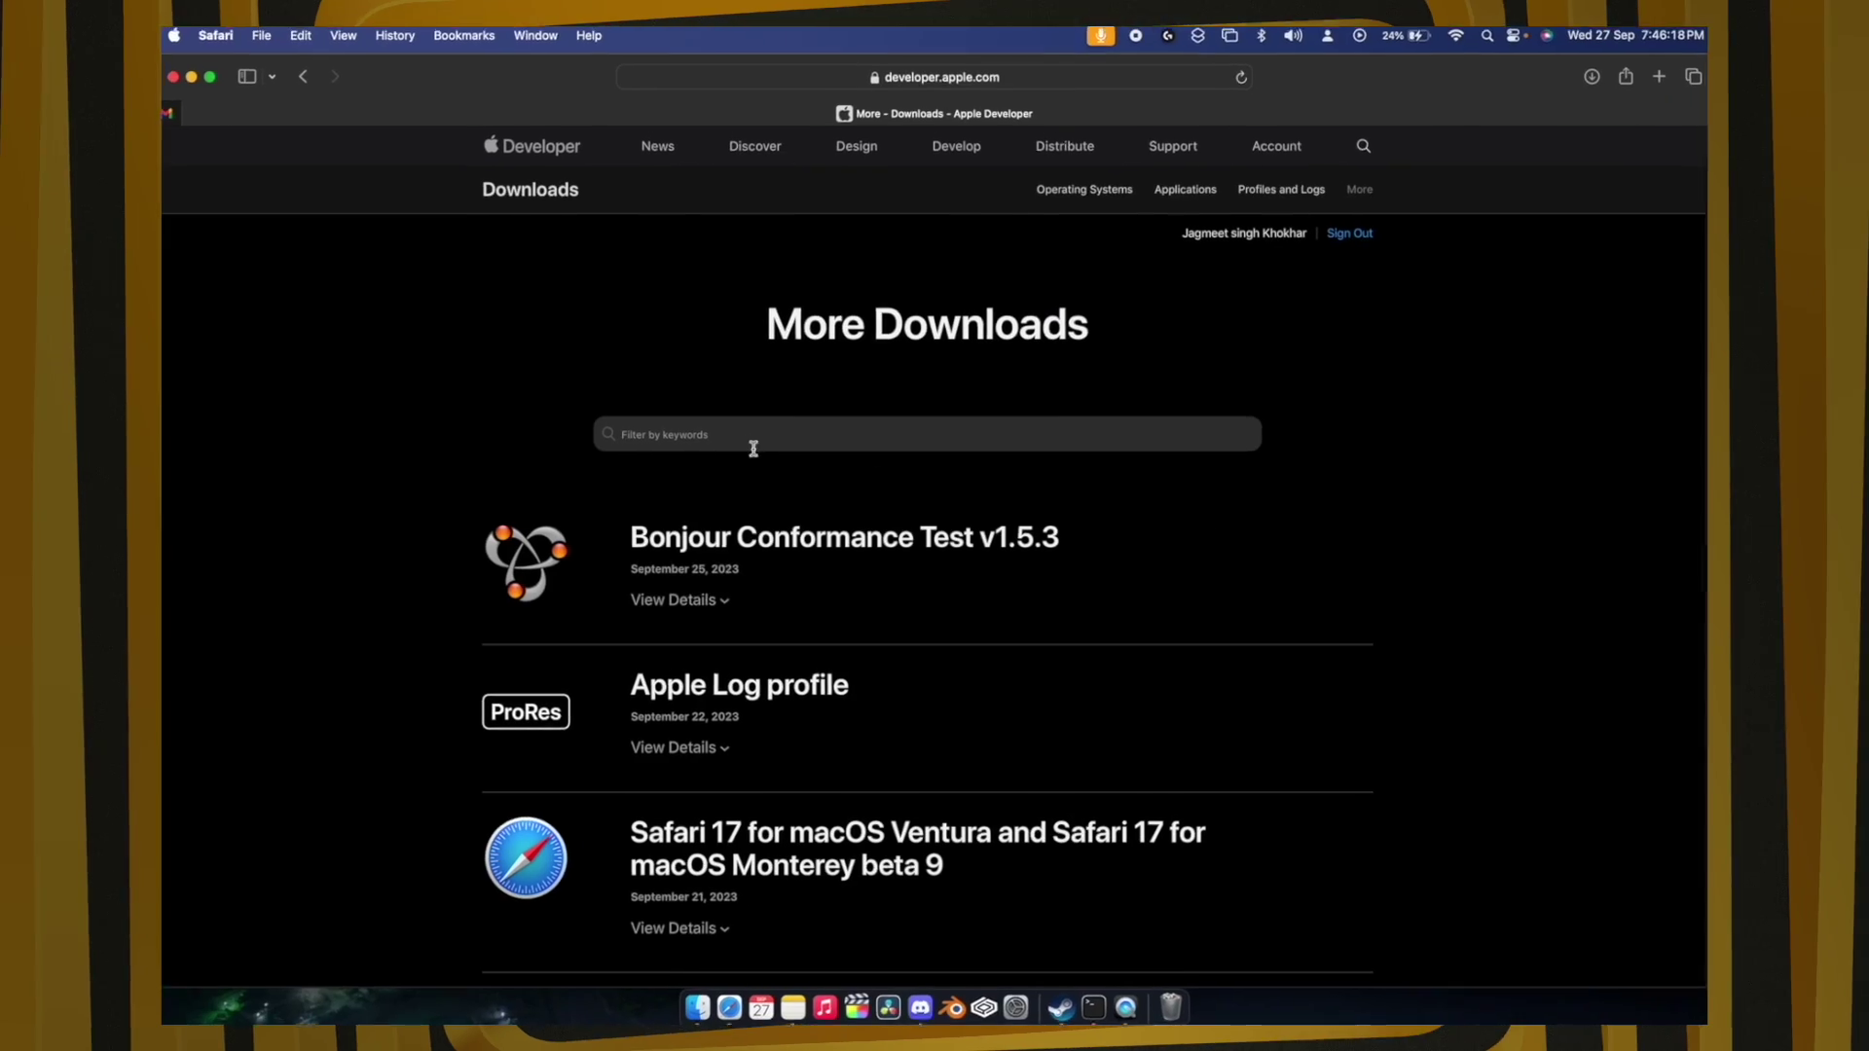
# Step: Filter by 'comman' and show Command Line Tools for Xcode 15 details, then Game porting toolkit 1 beta 4 details
pyautogui.click(630, 428)
pyautogui.write('comman')
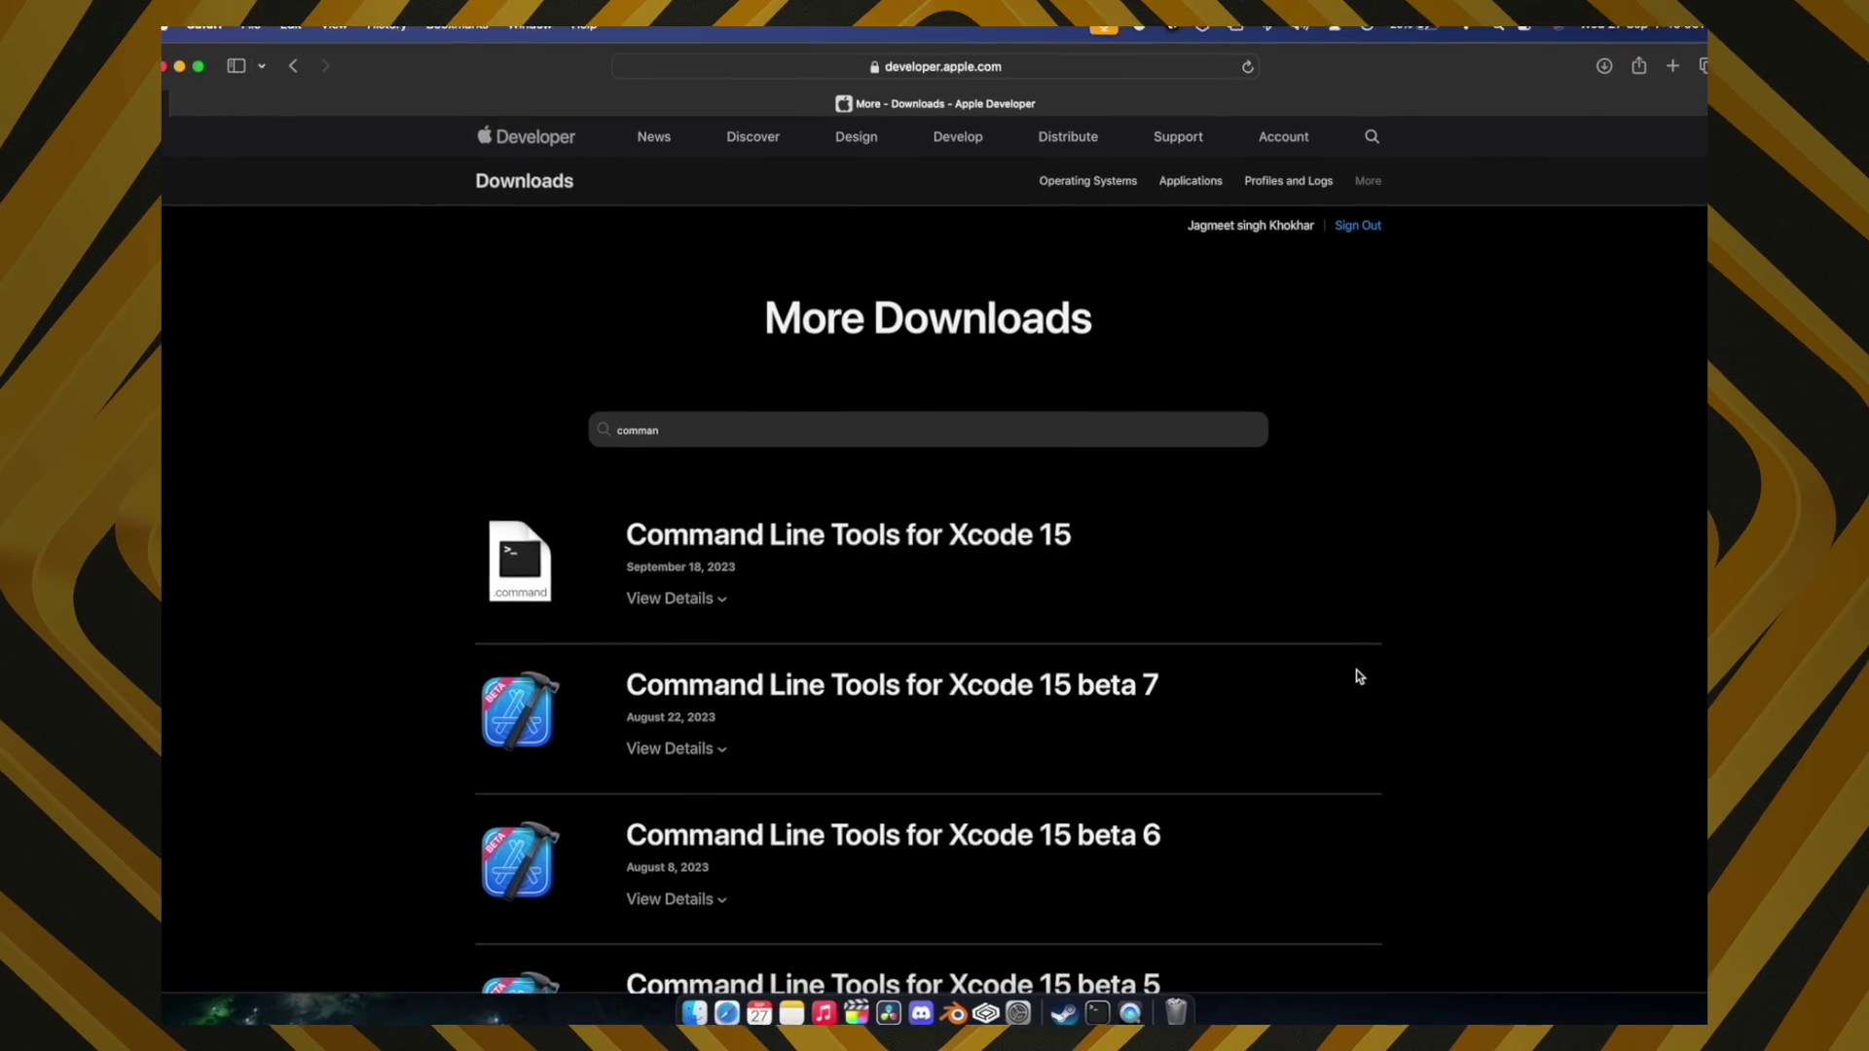
pyautogui.scroll(-5, 1339, 669)
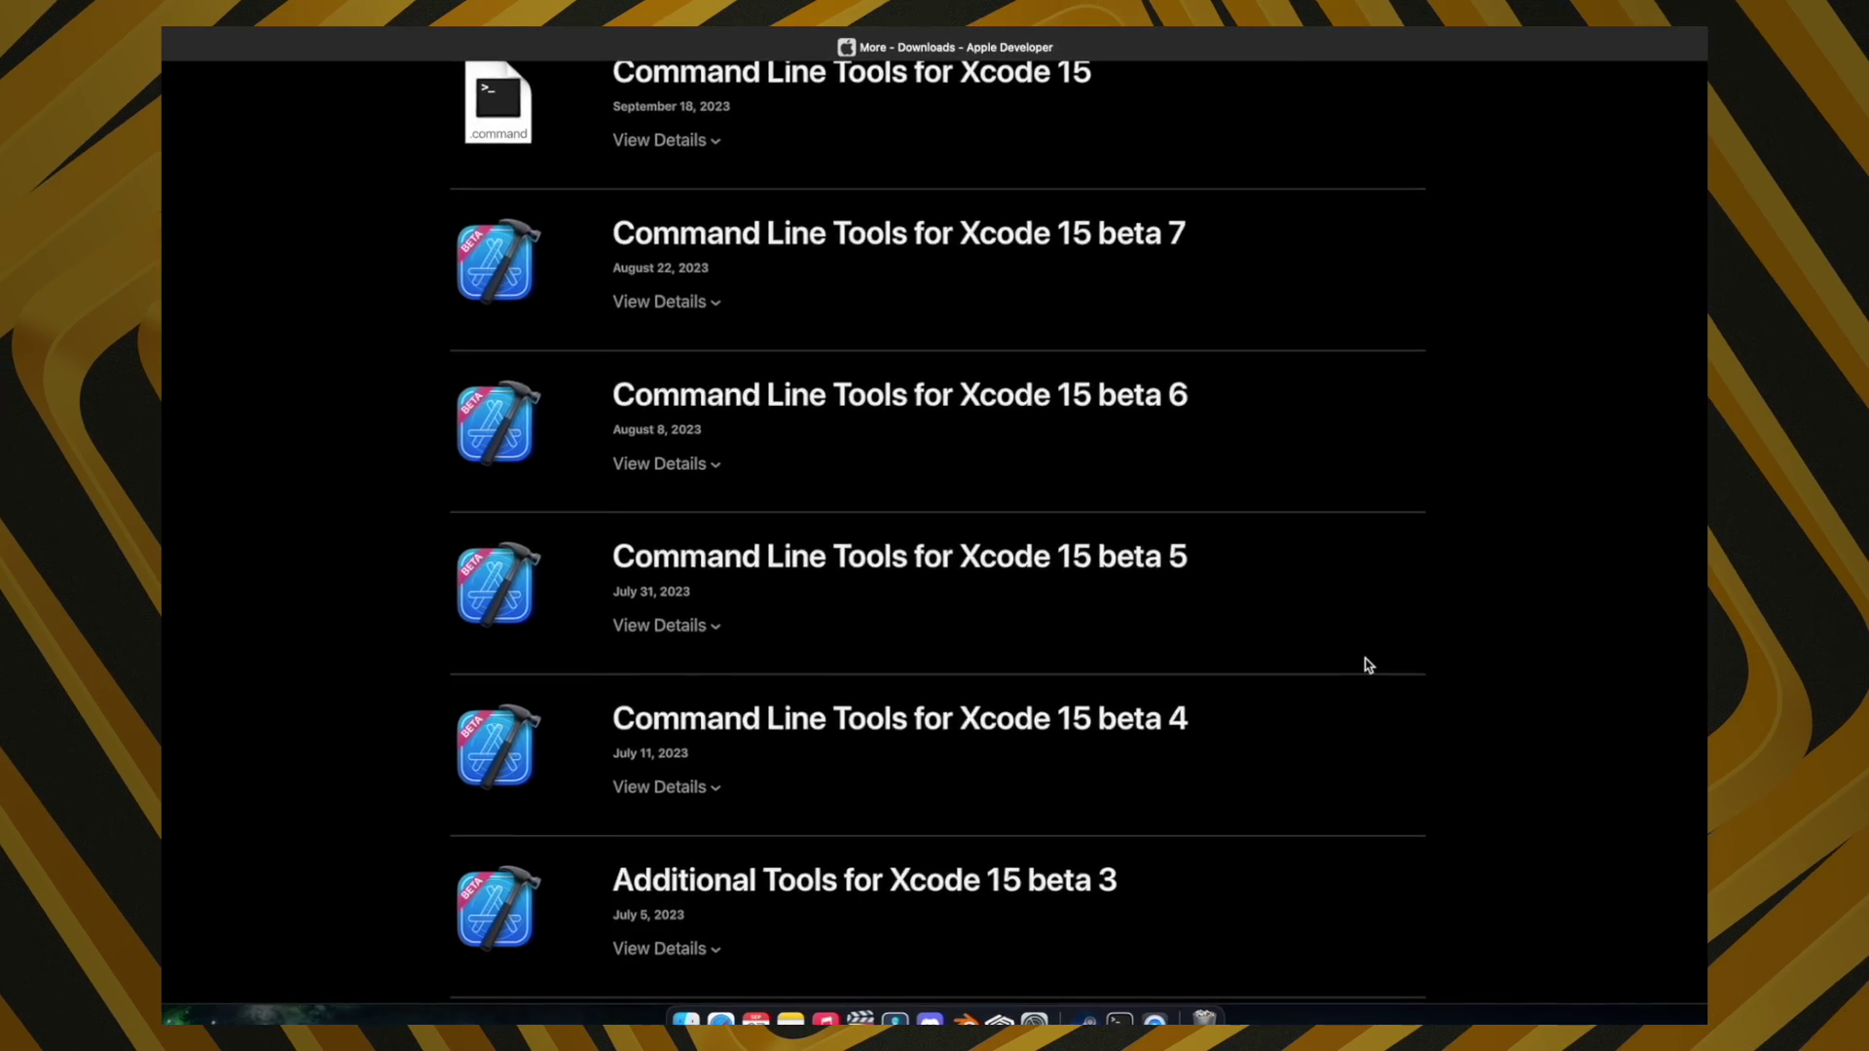
pyautogui.scroll(5, 1368, 665)
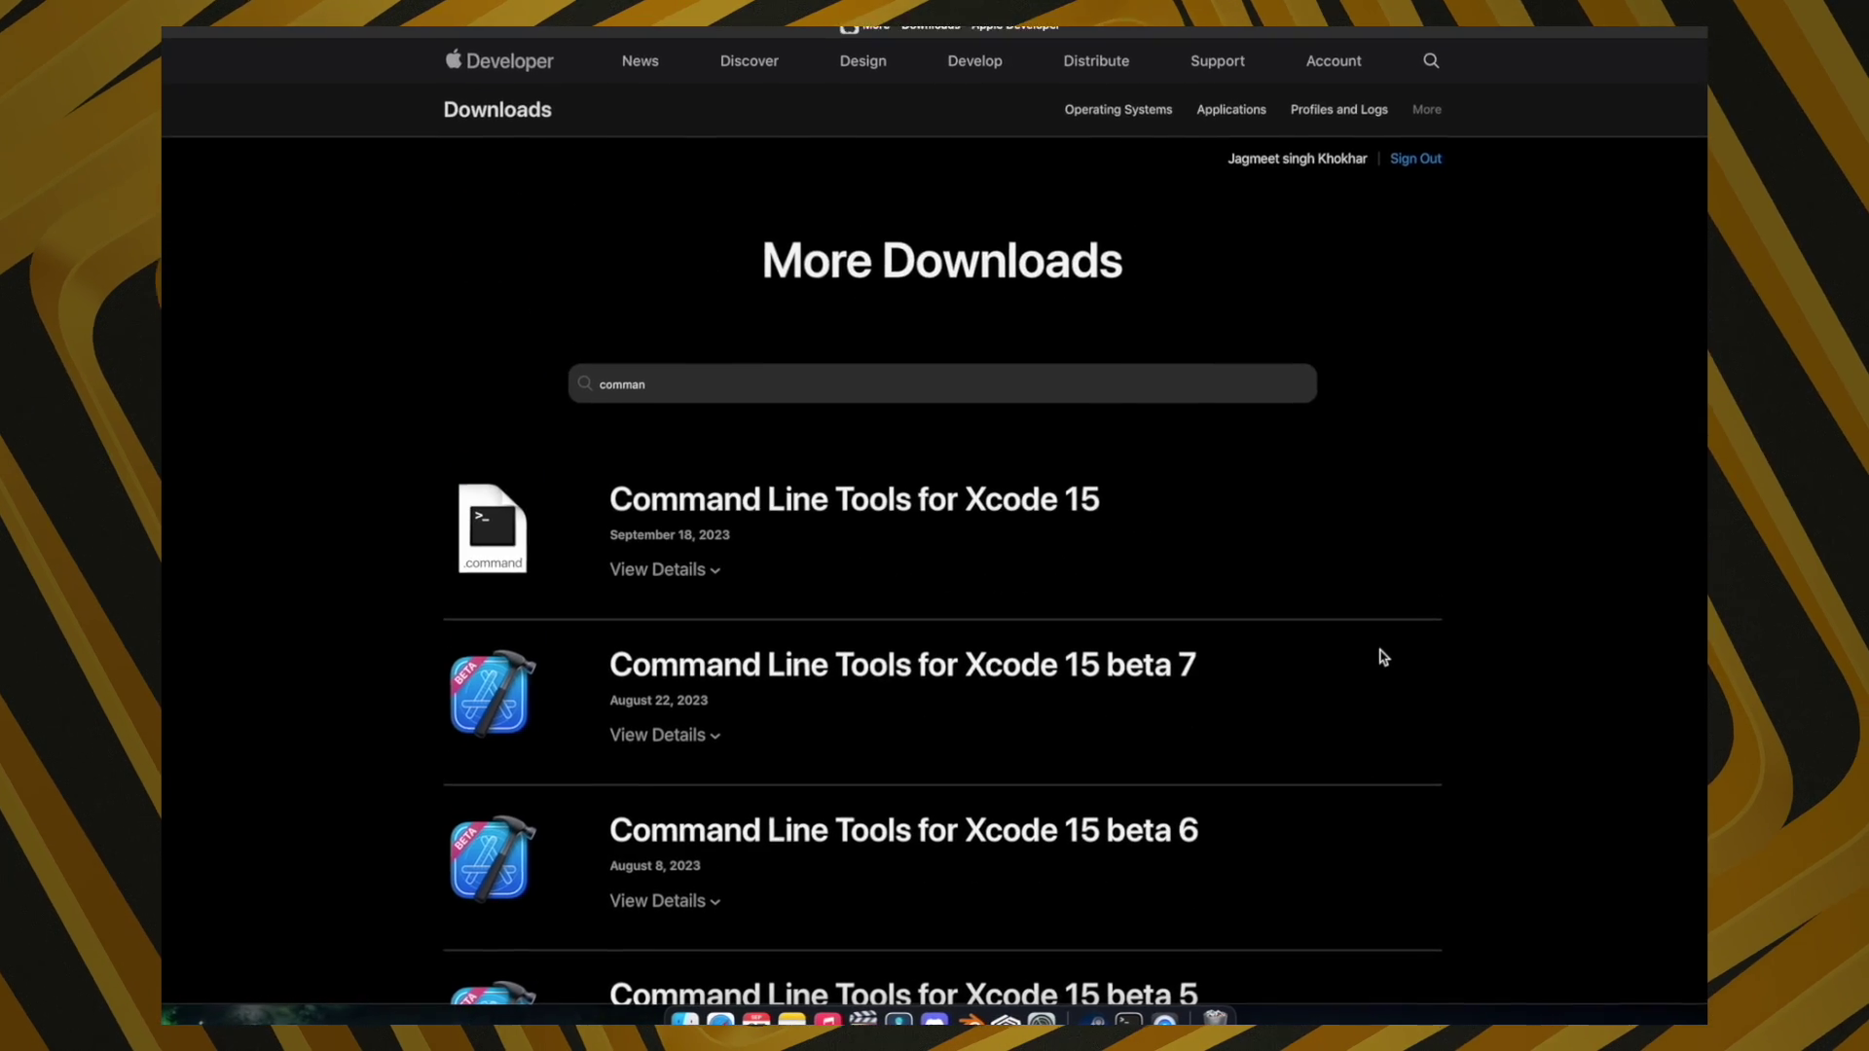
pyautogui.click(681, 534)
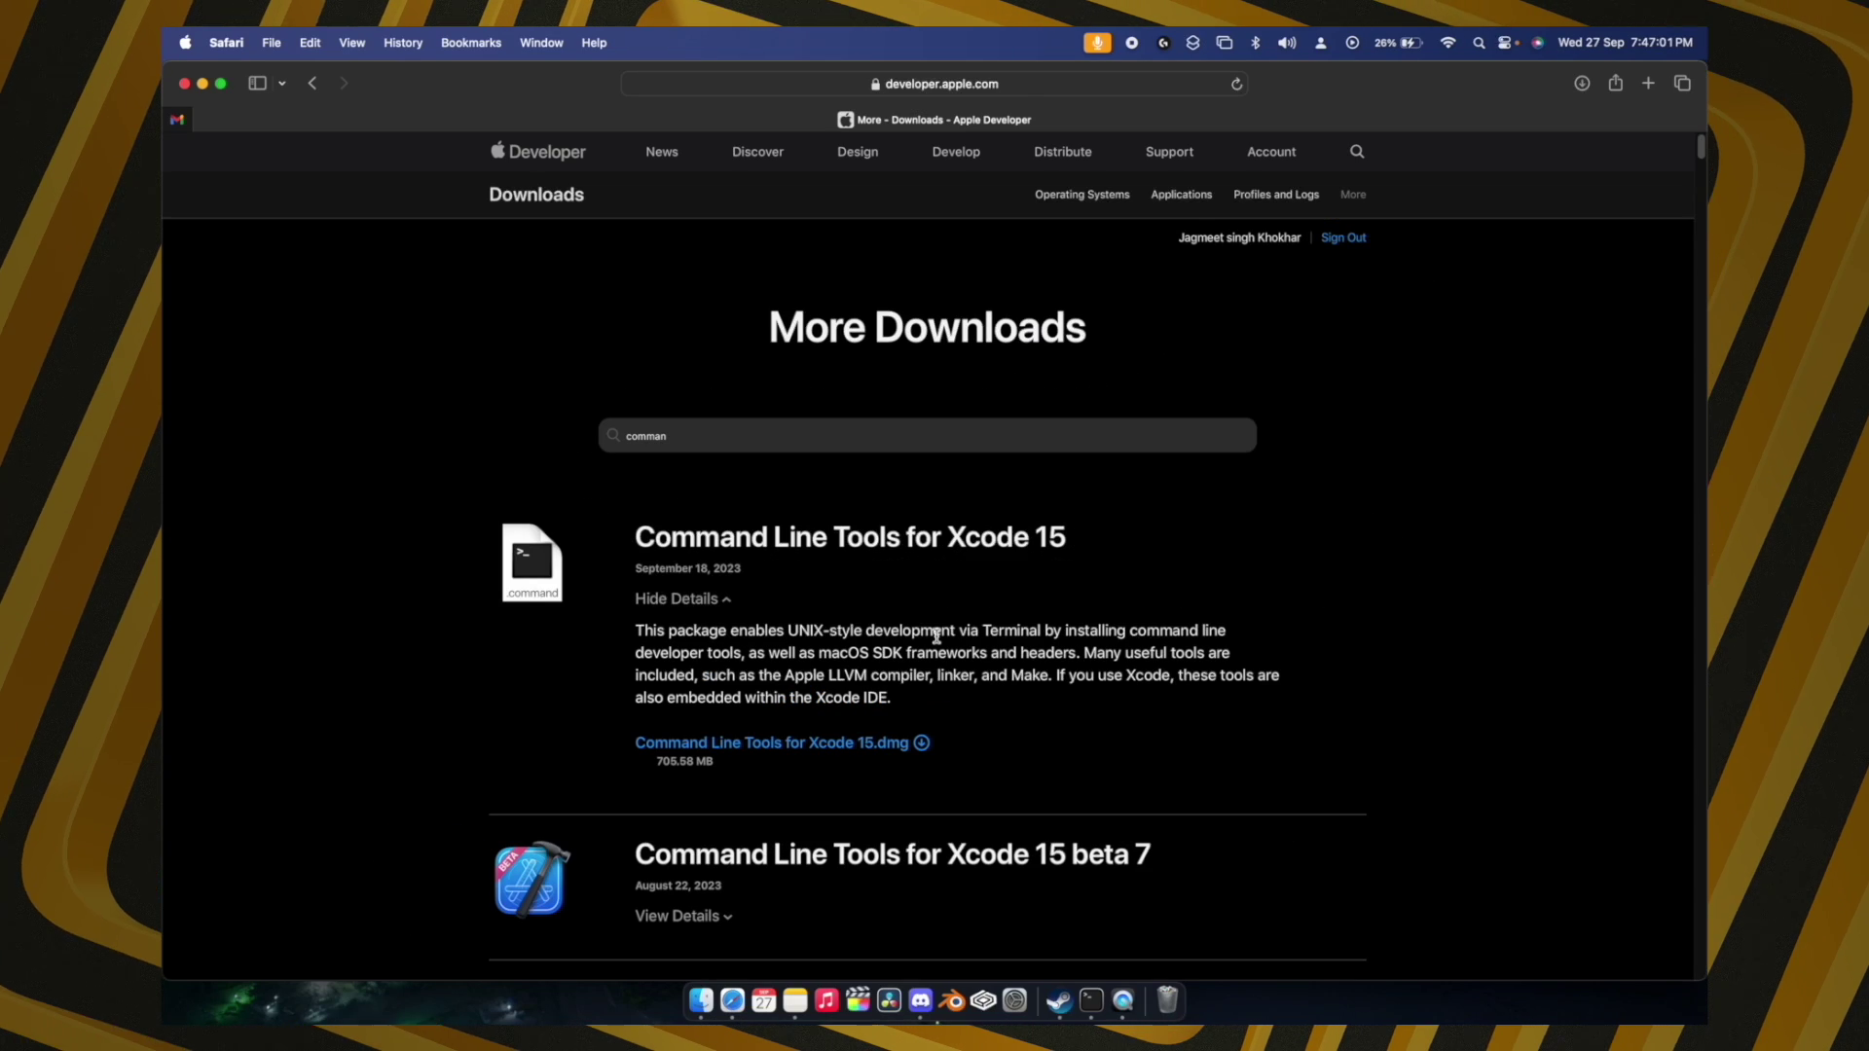
pyautogui.press('BackSpace')
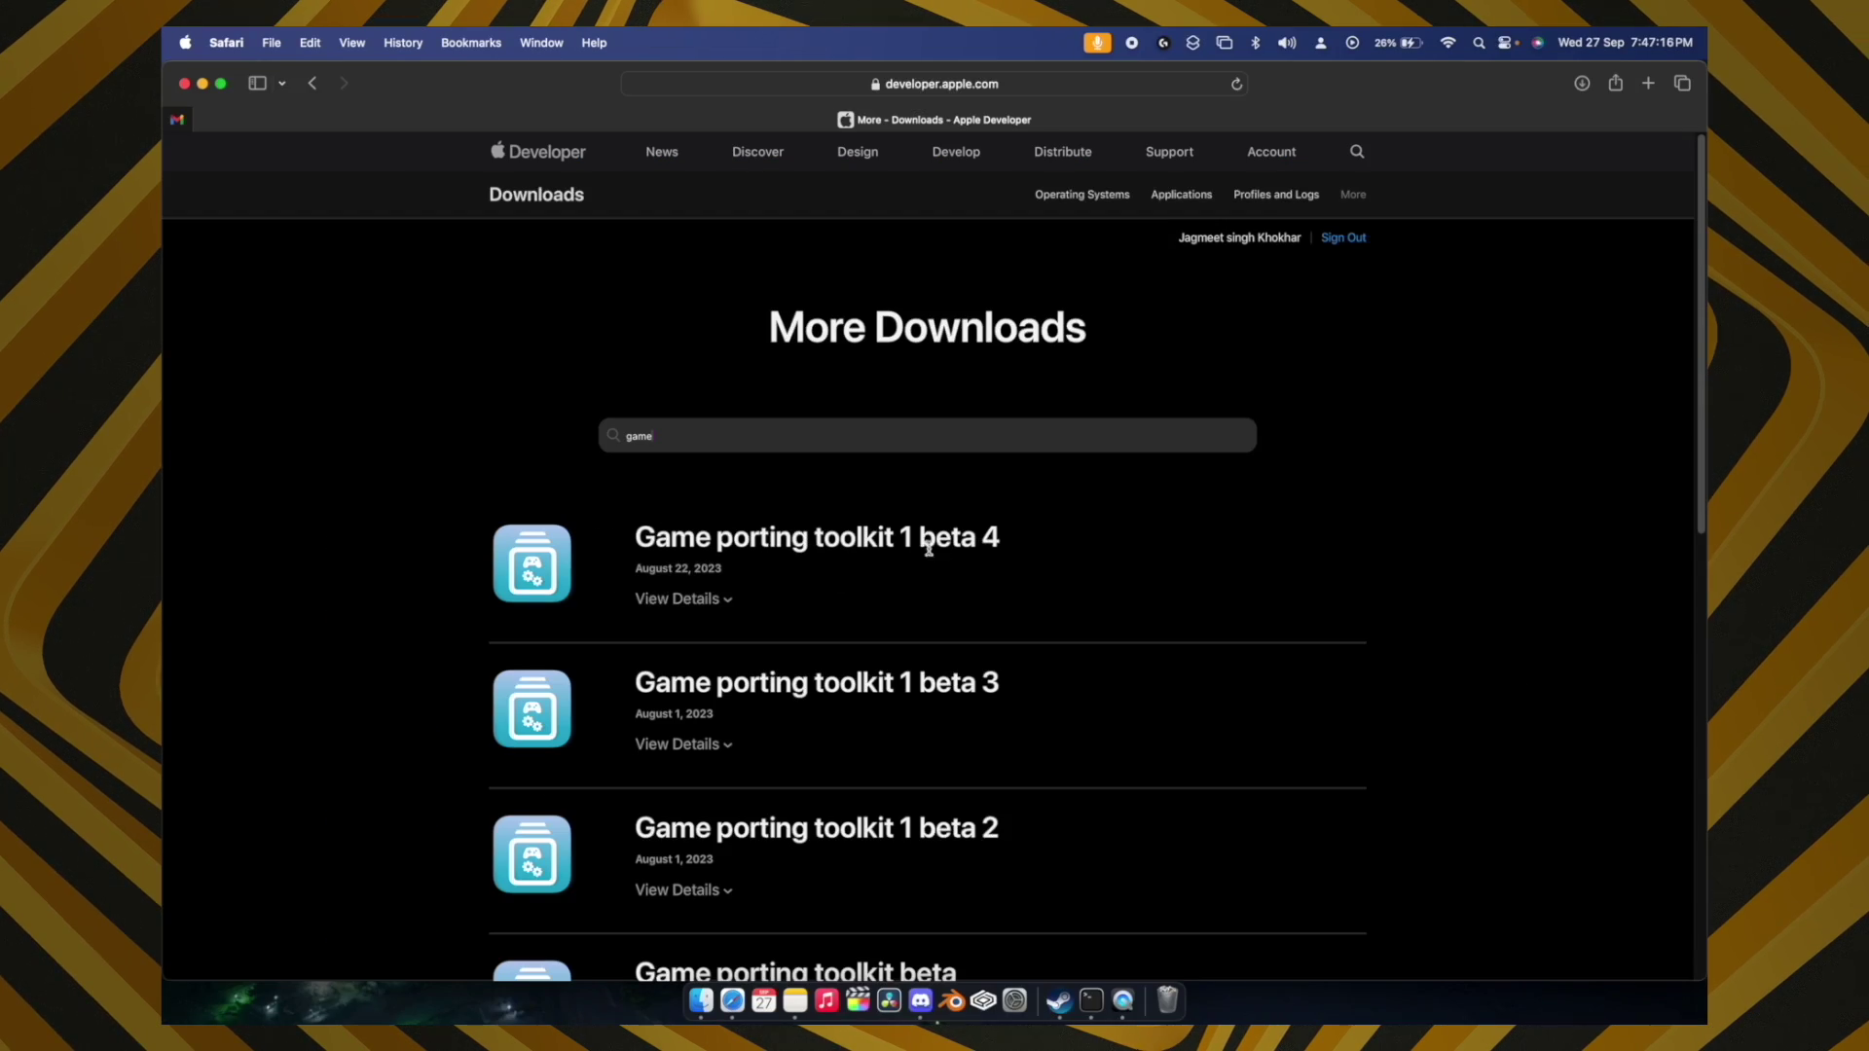
pyautogui.click(715, 601)
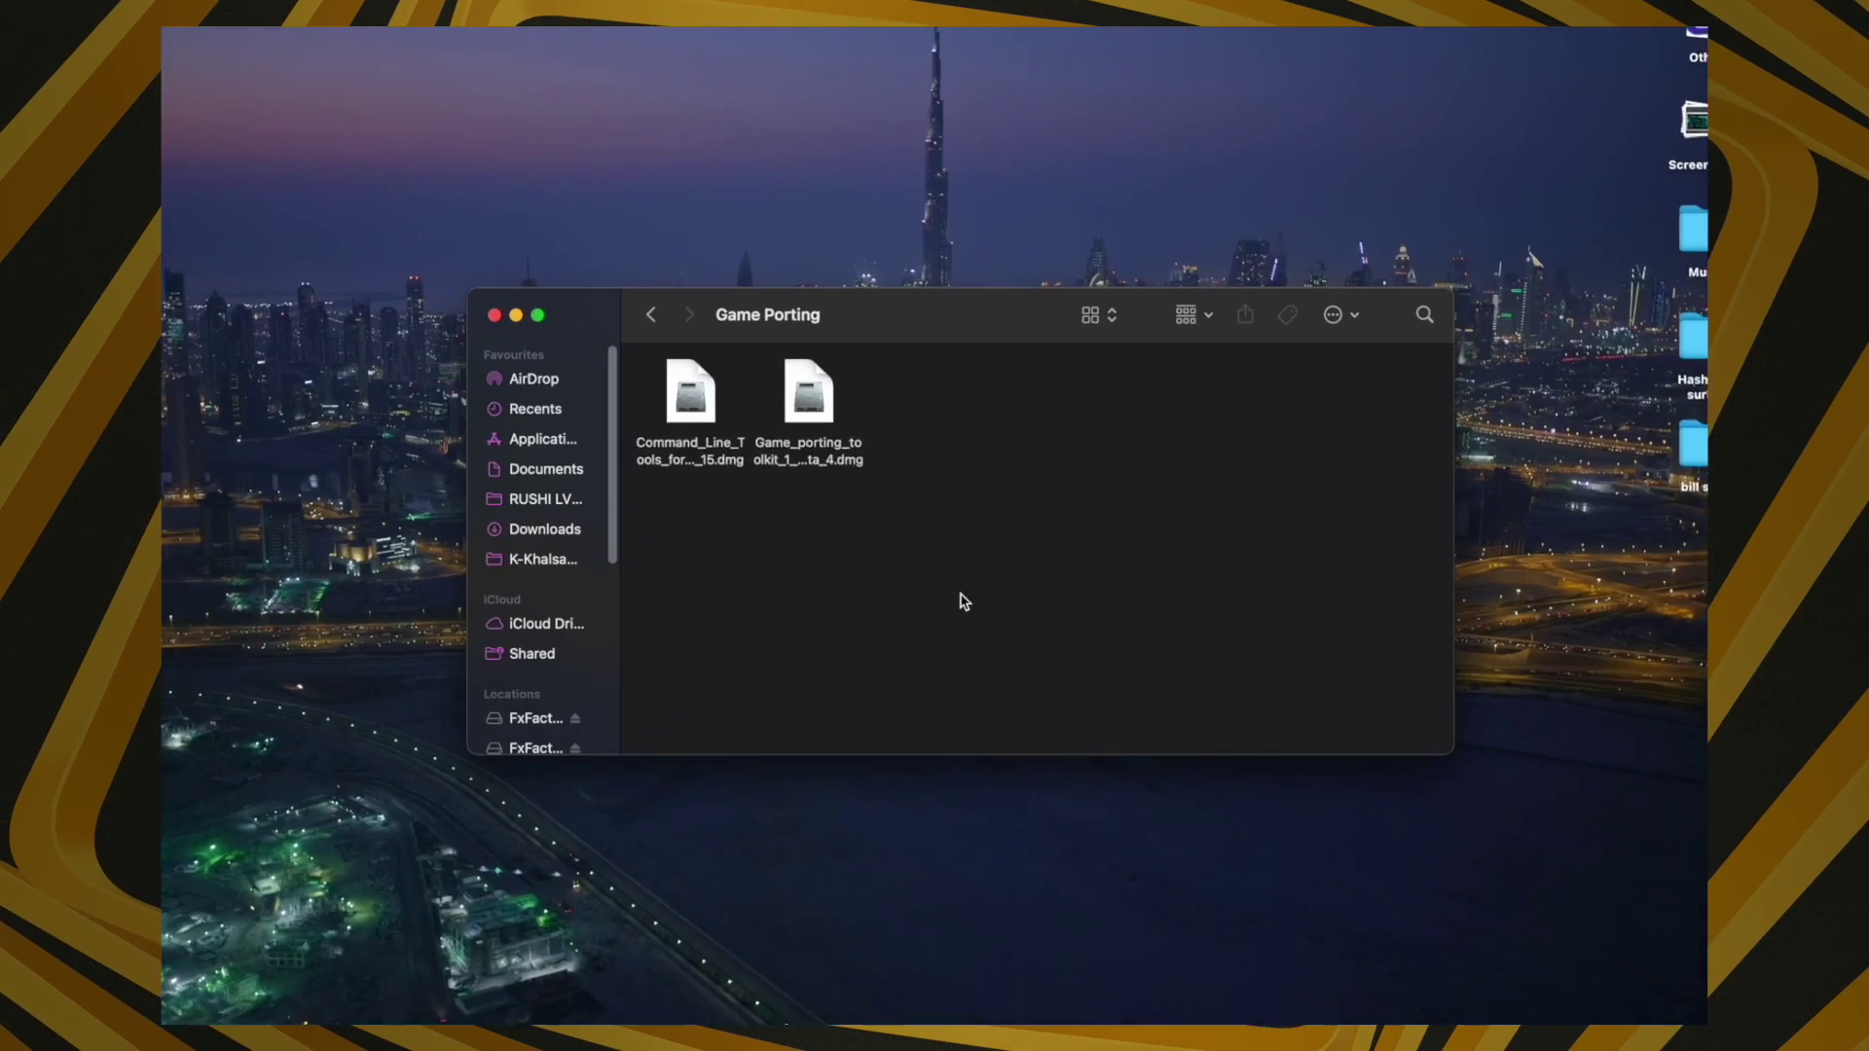
# Step: Mount the Command_Line_Tools .dmg from the Game Porting folder and select its installer package
pyautogui.moveTo(964, 584); pyautogui.dragTo(550, 360)
pyautogui.click(763, 621)
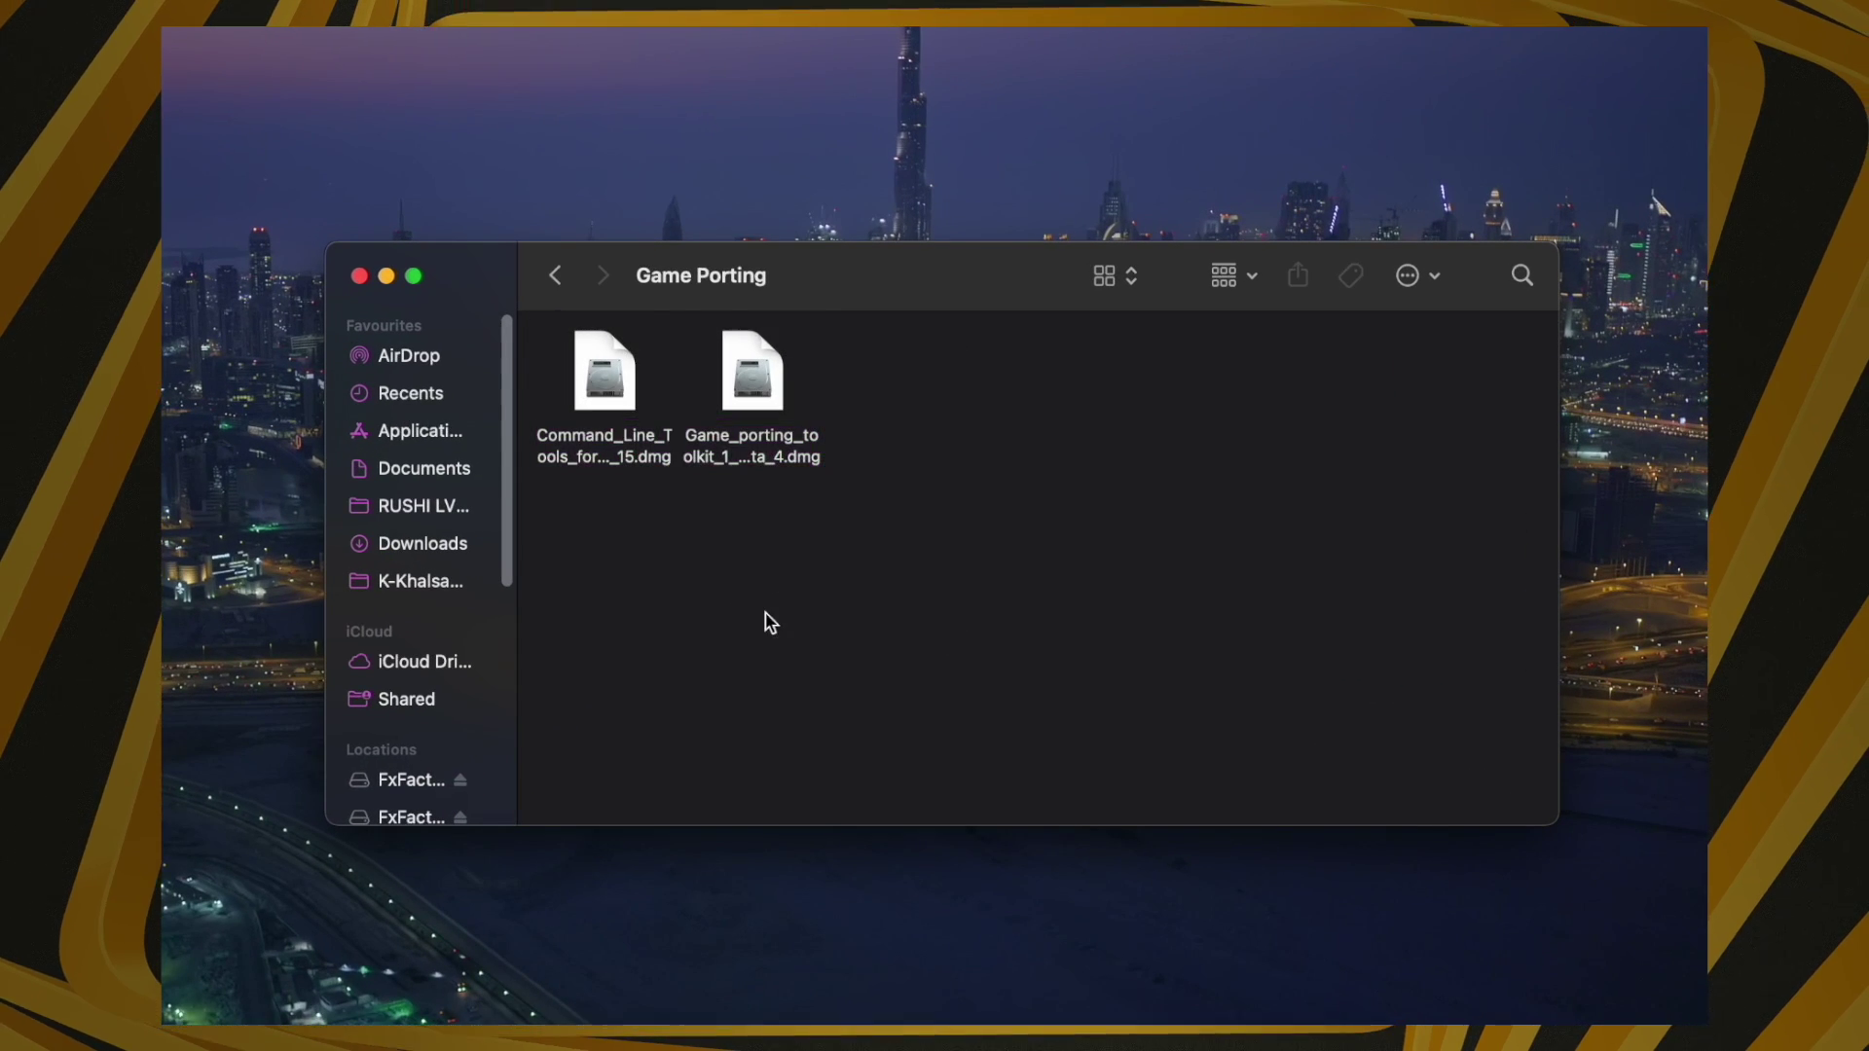
pyautogui.doubleClick(601, 384)
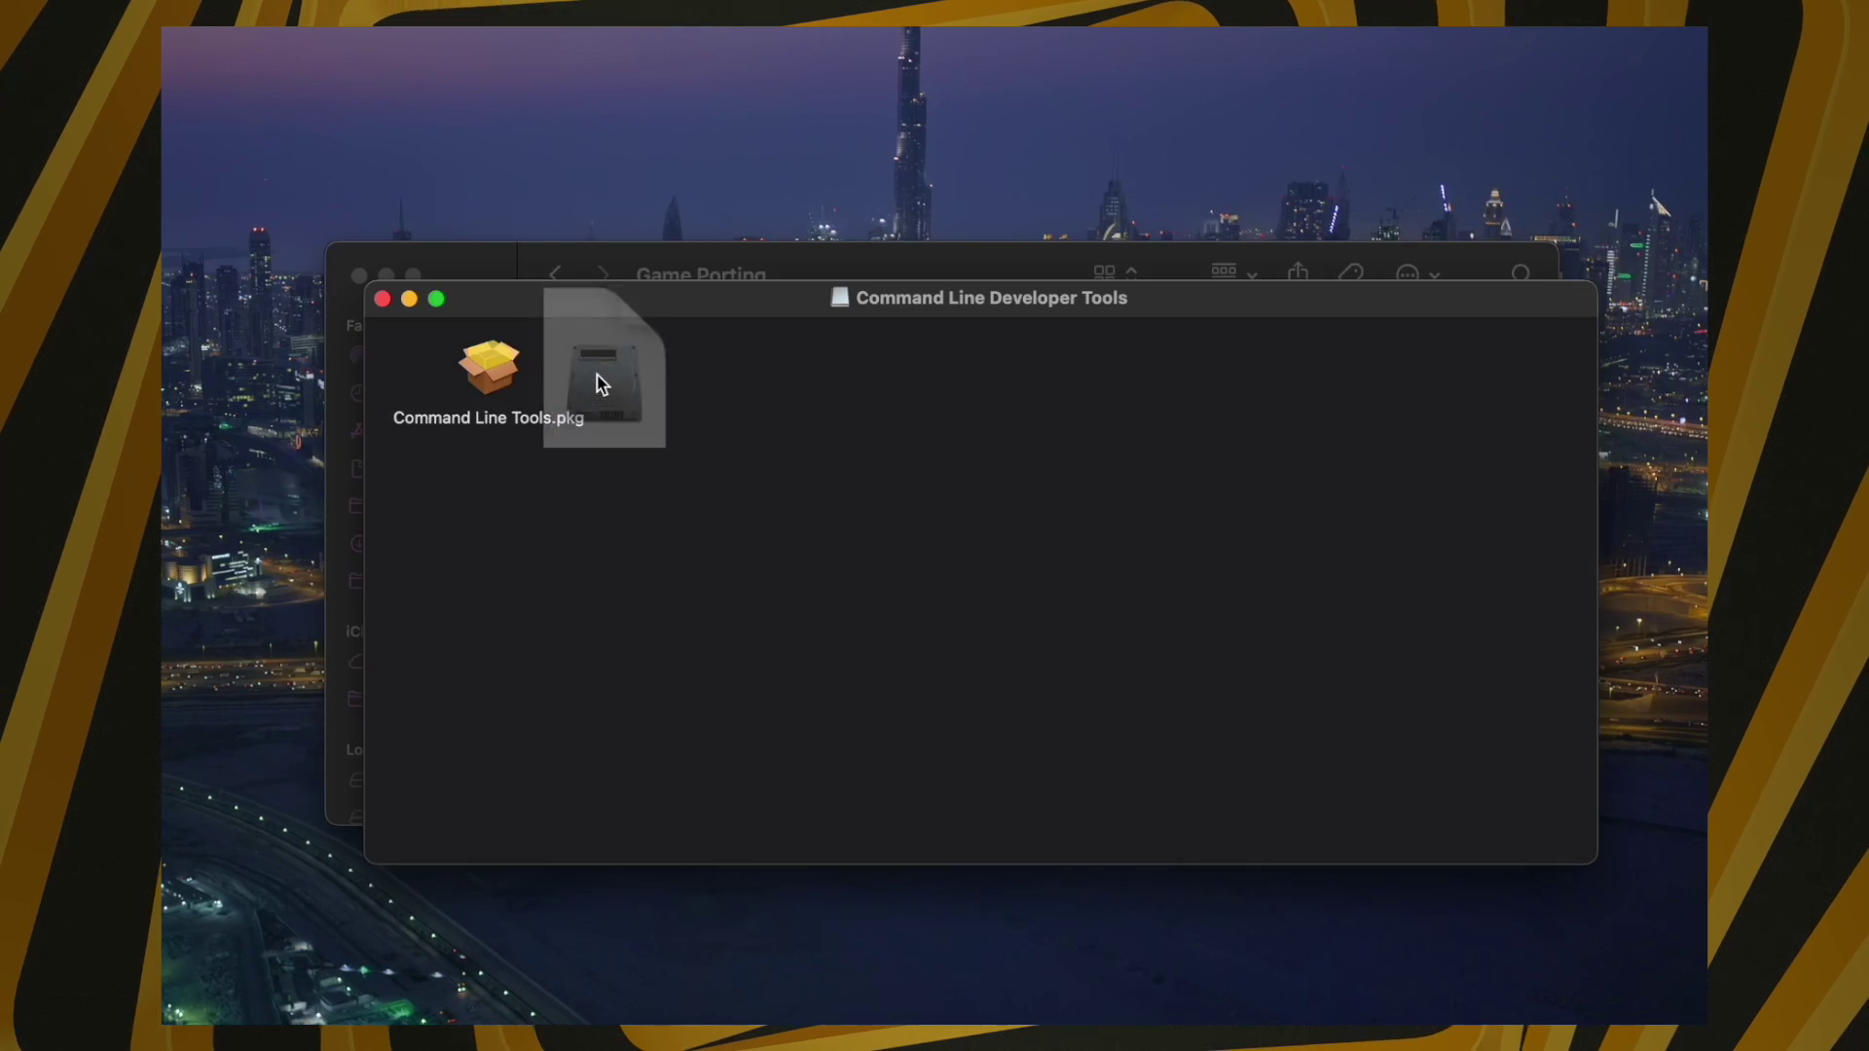
pyautogui.click(496, 375)
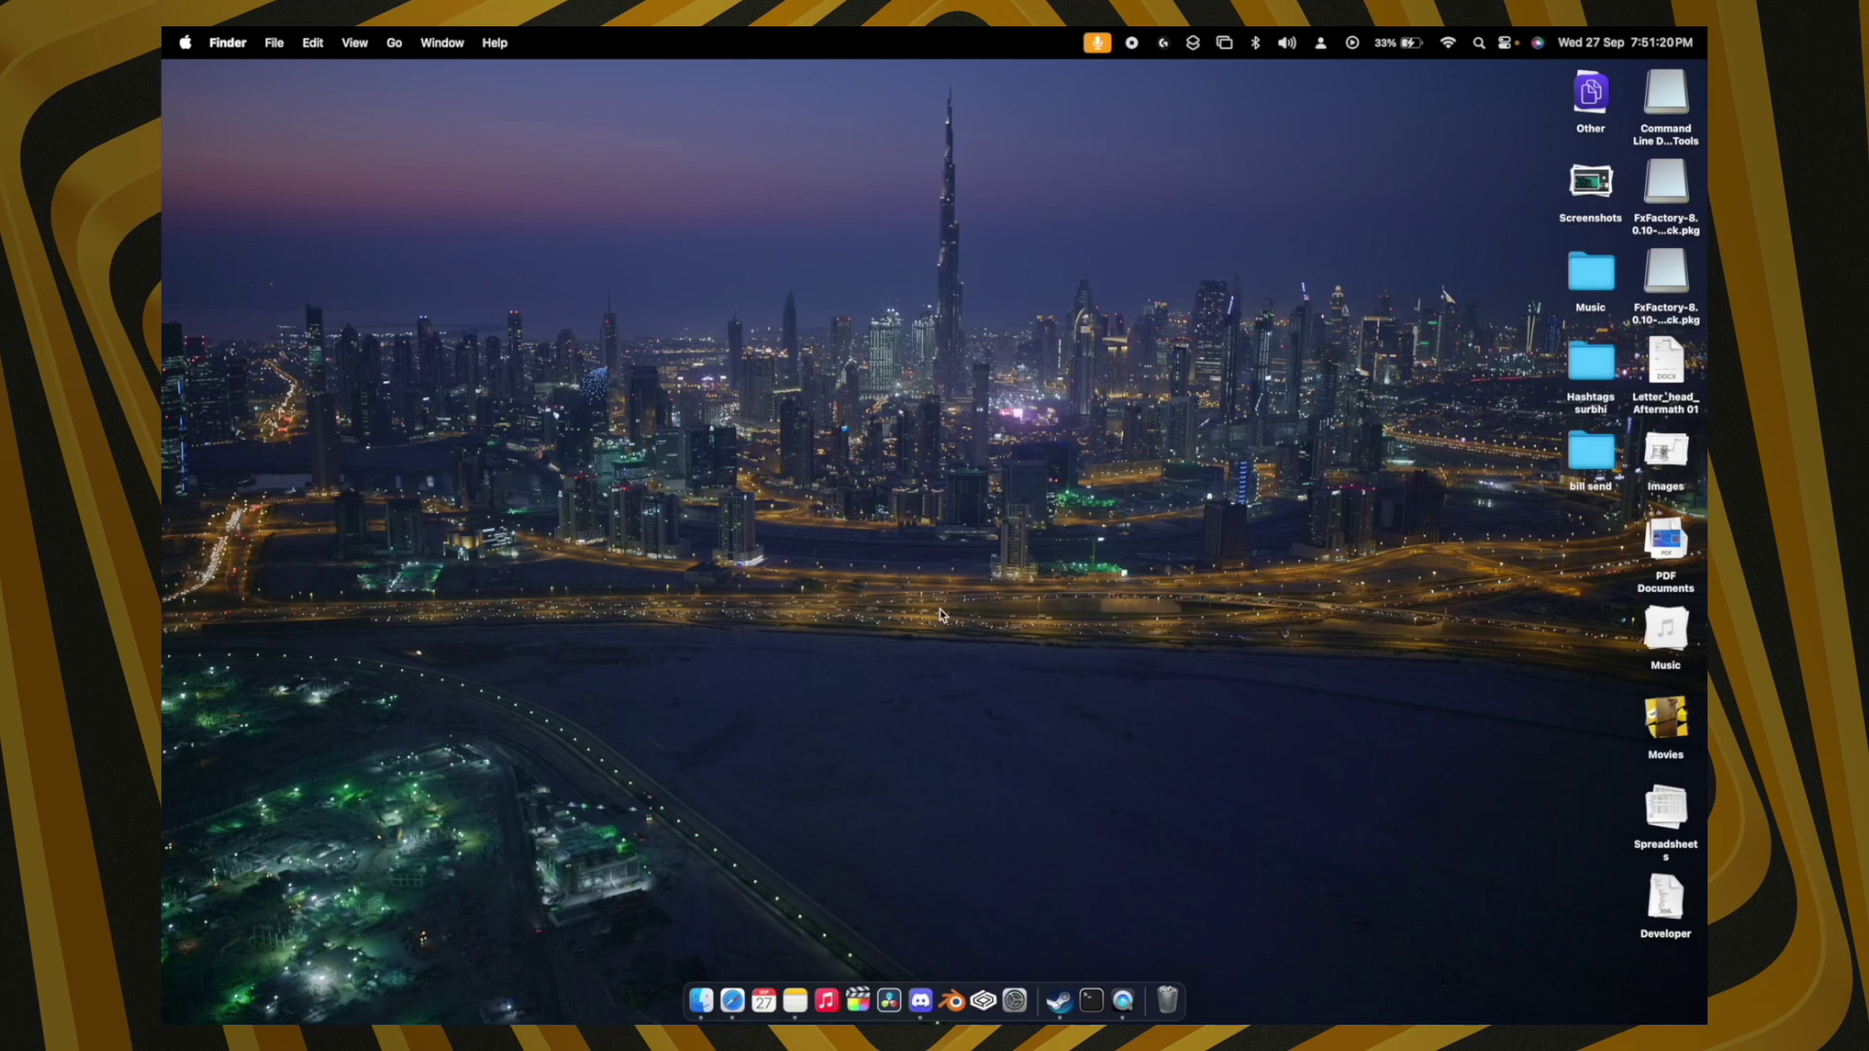
# Step: Launch Terminal via Spotlight and run softwareupdate --install-rosetta to install Rosetta 2
pyautogui.press('super+space')
pyautogui.write('terminal')
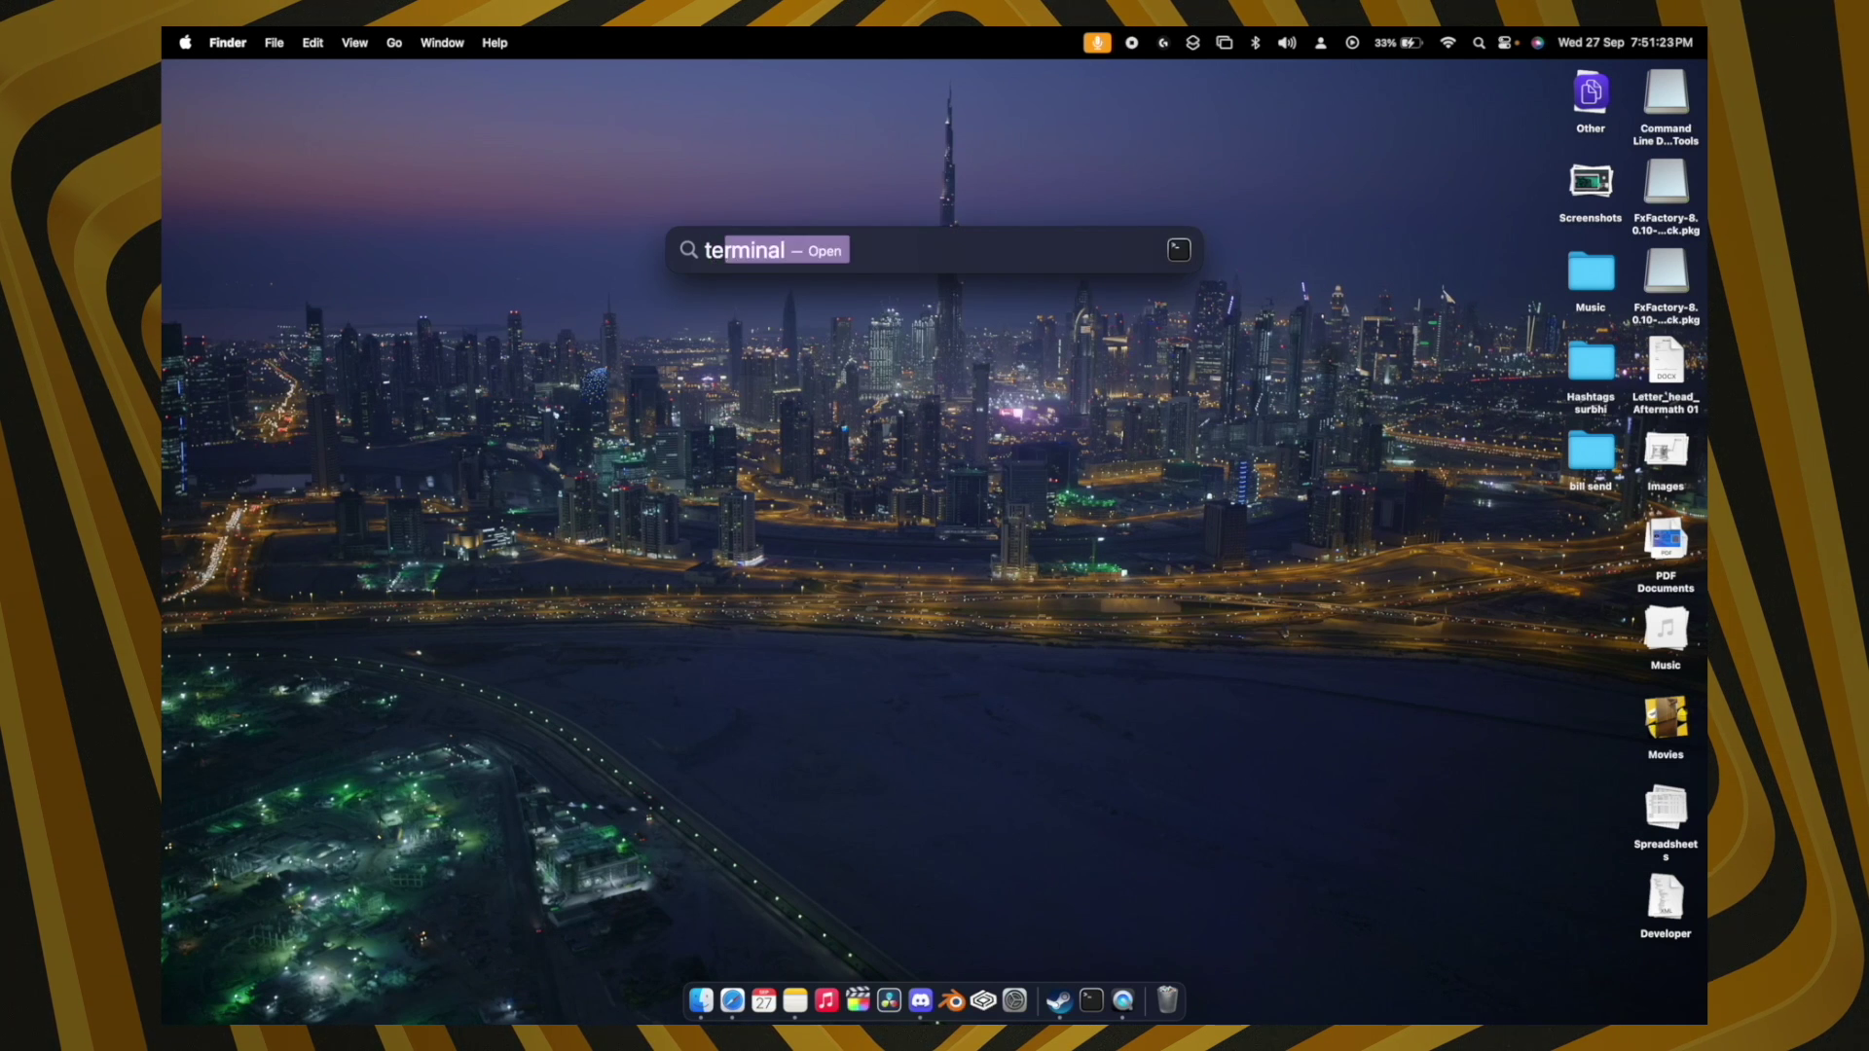
pyautogui.press('Return')
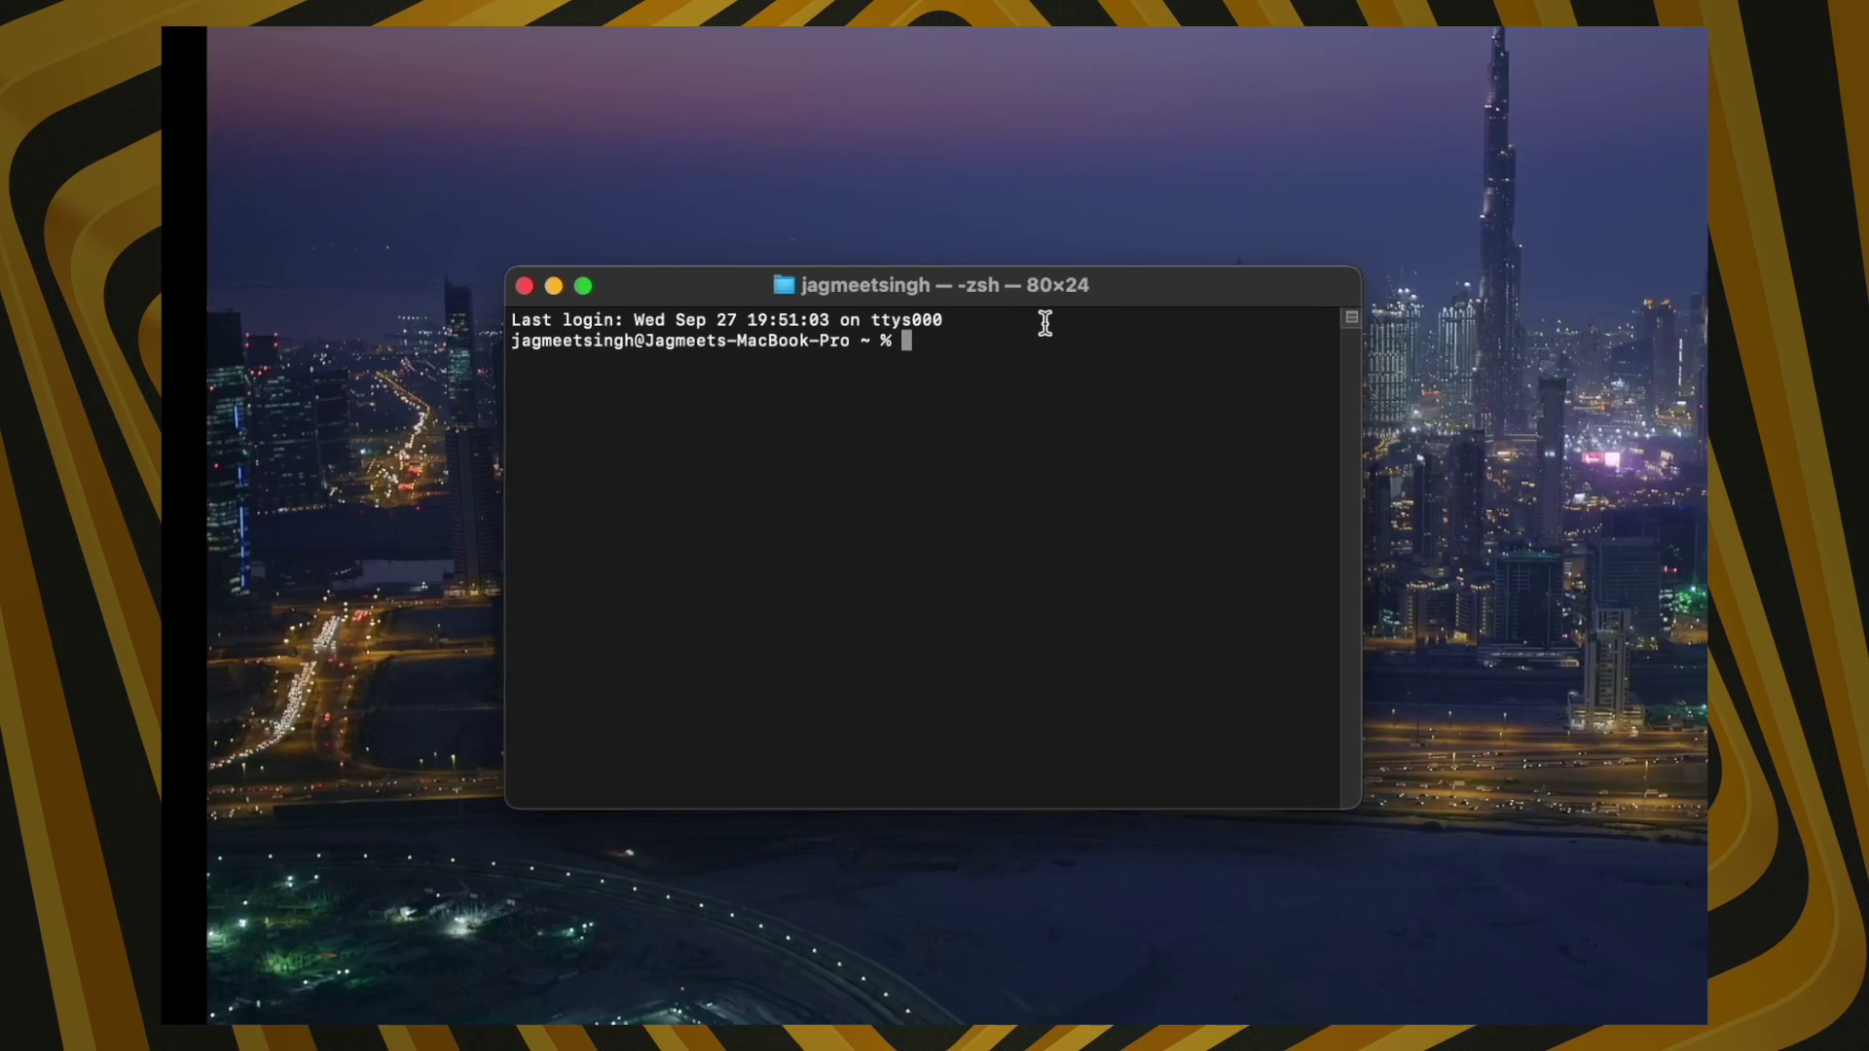
pyautogui.write('softwareupdate --install-rosetta')
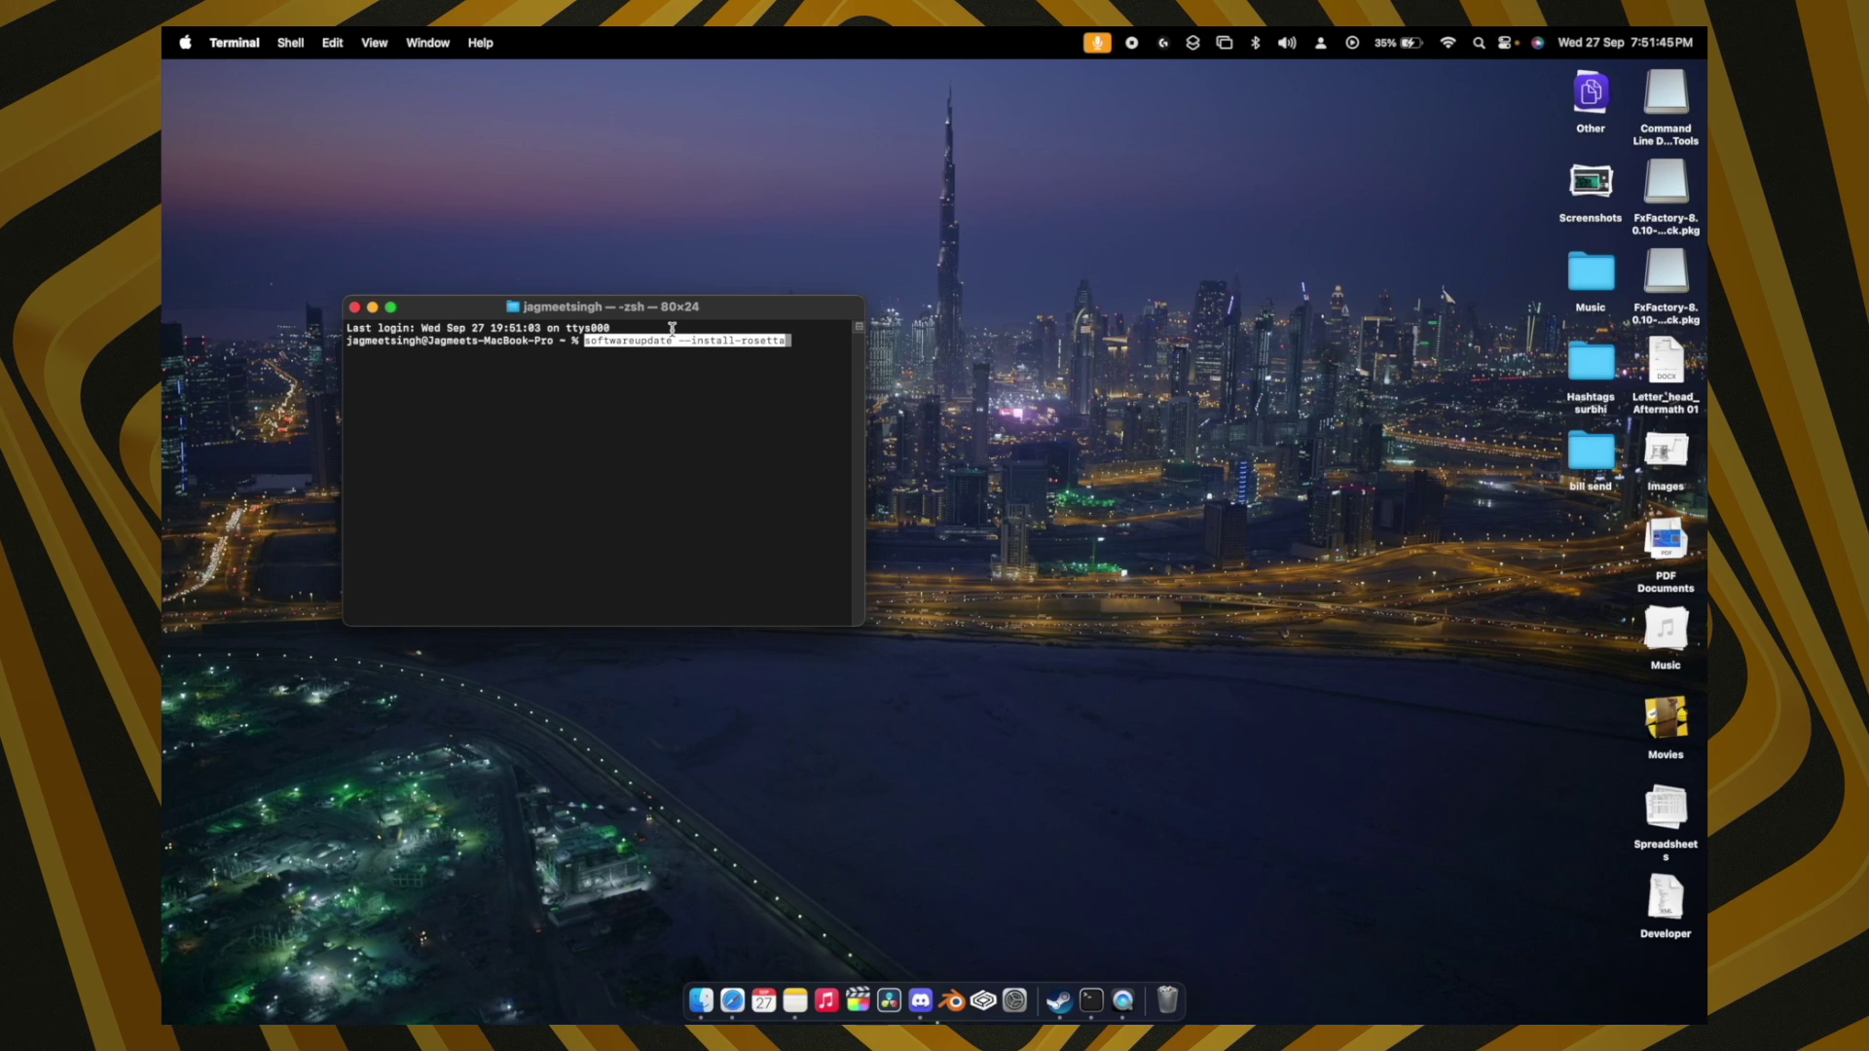
pyautogui.press('Return')
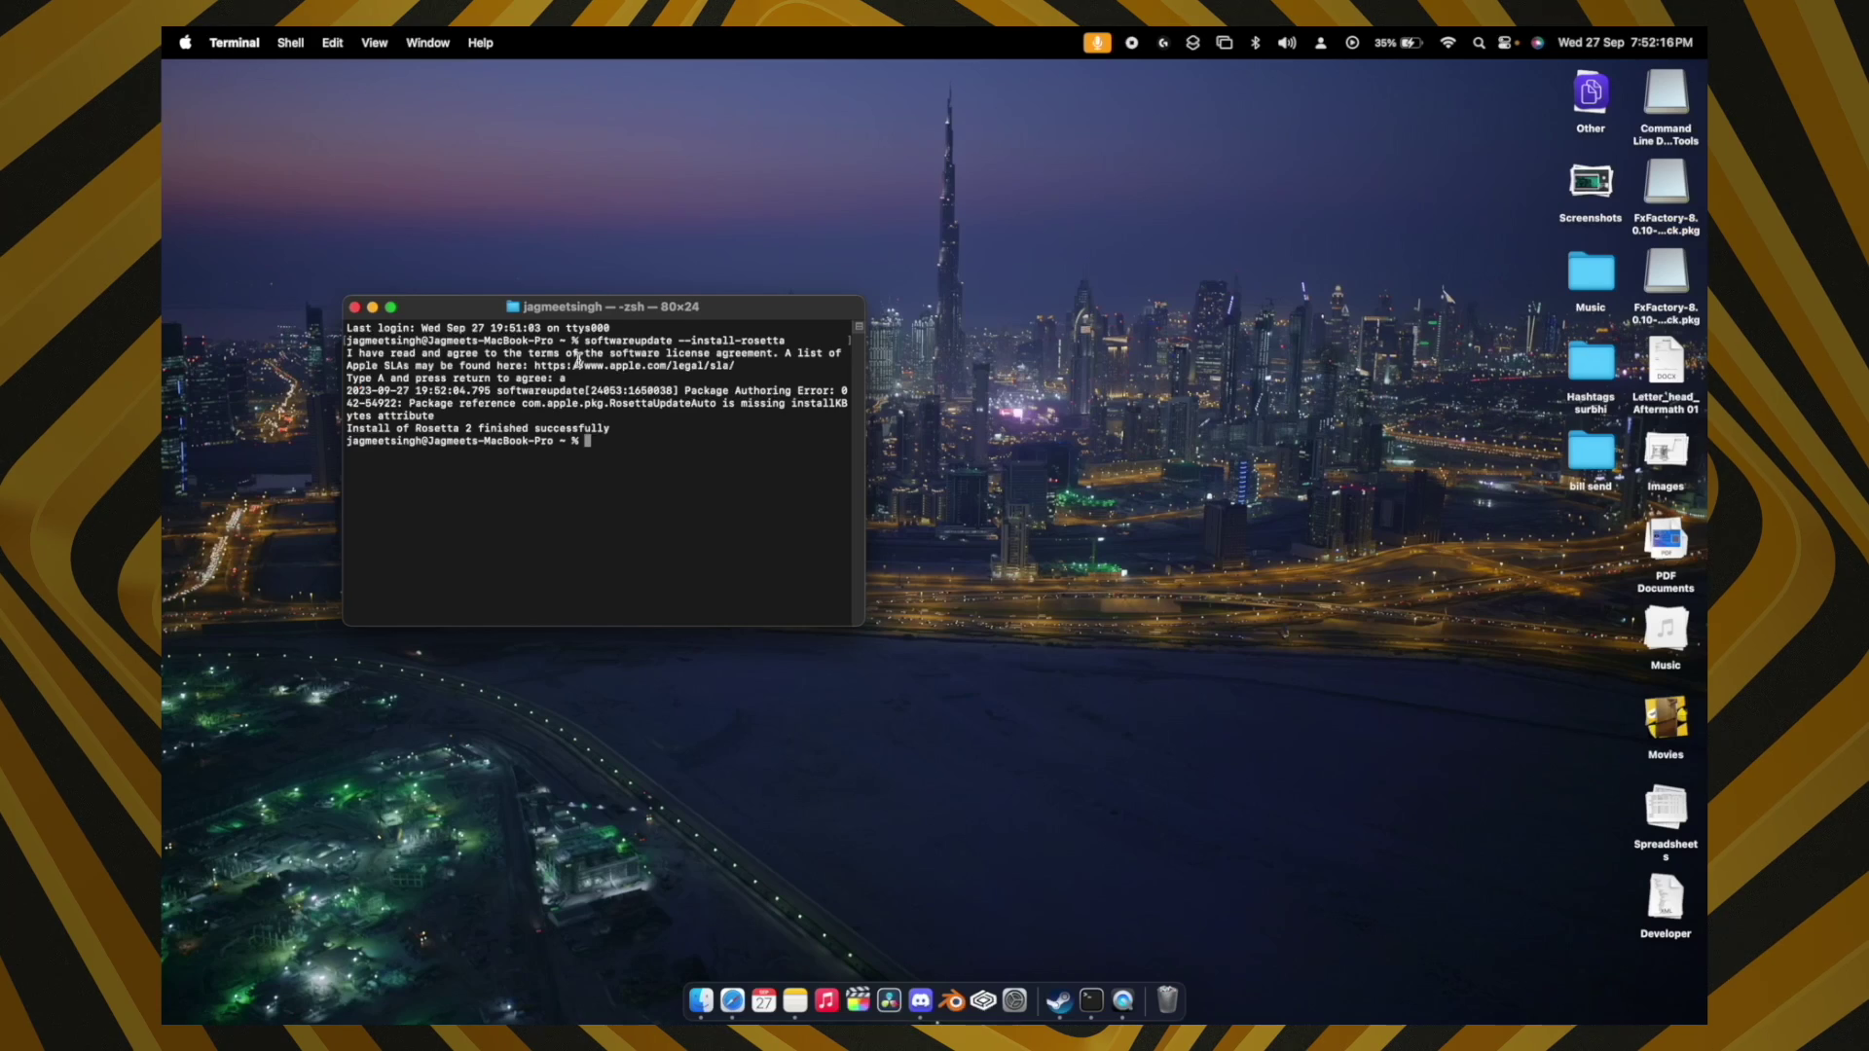
# Step: Start an arch -x86_64 zsh shell and paste the Homebrew install command
pyautogui.write('arch -x86_64 zsh')
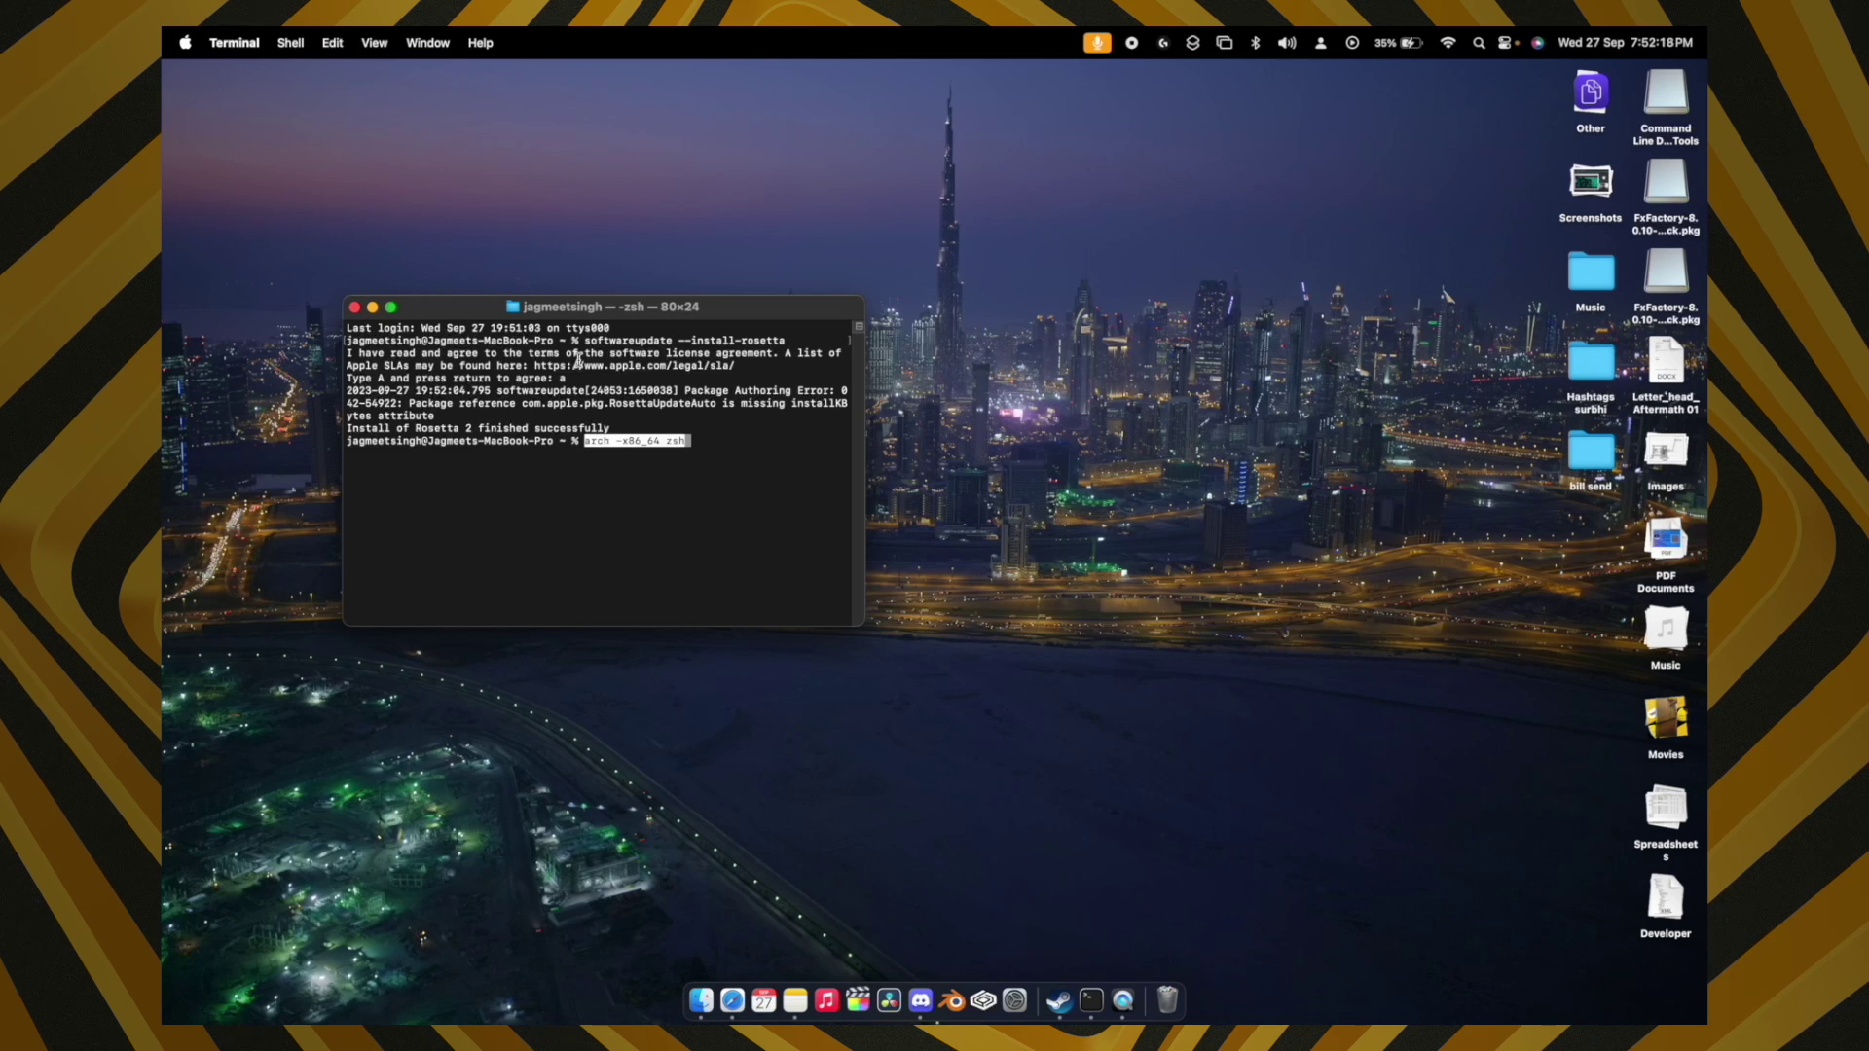
pyautogui.press('Return')
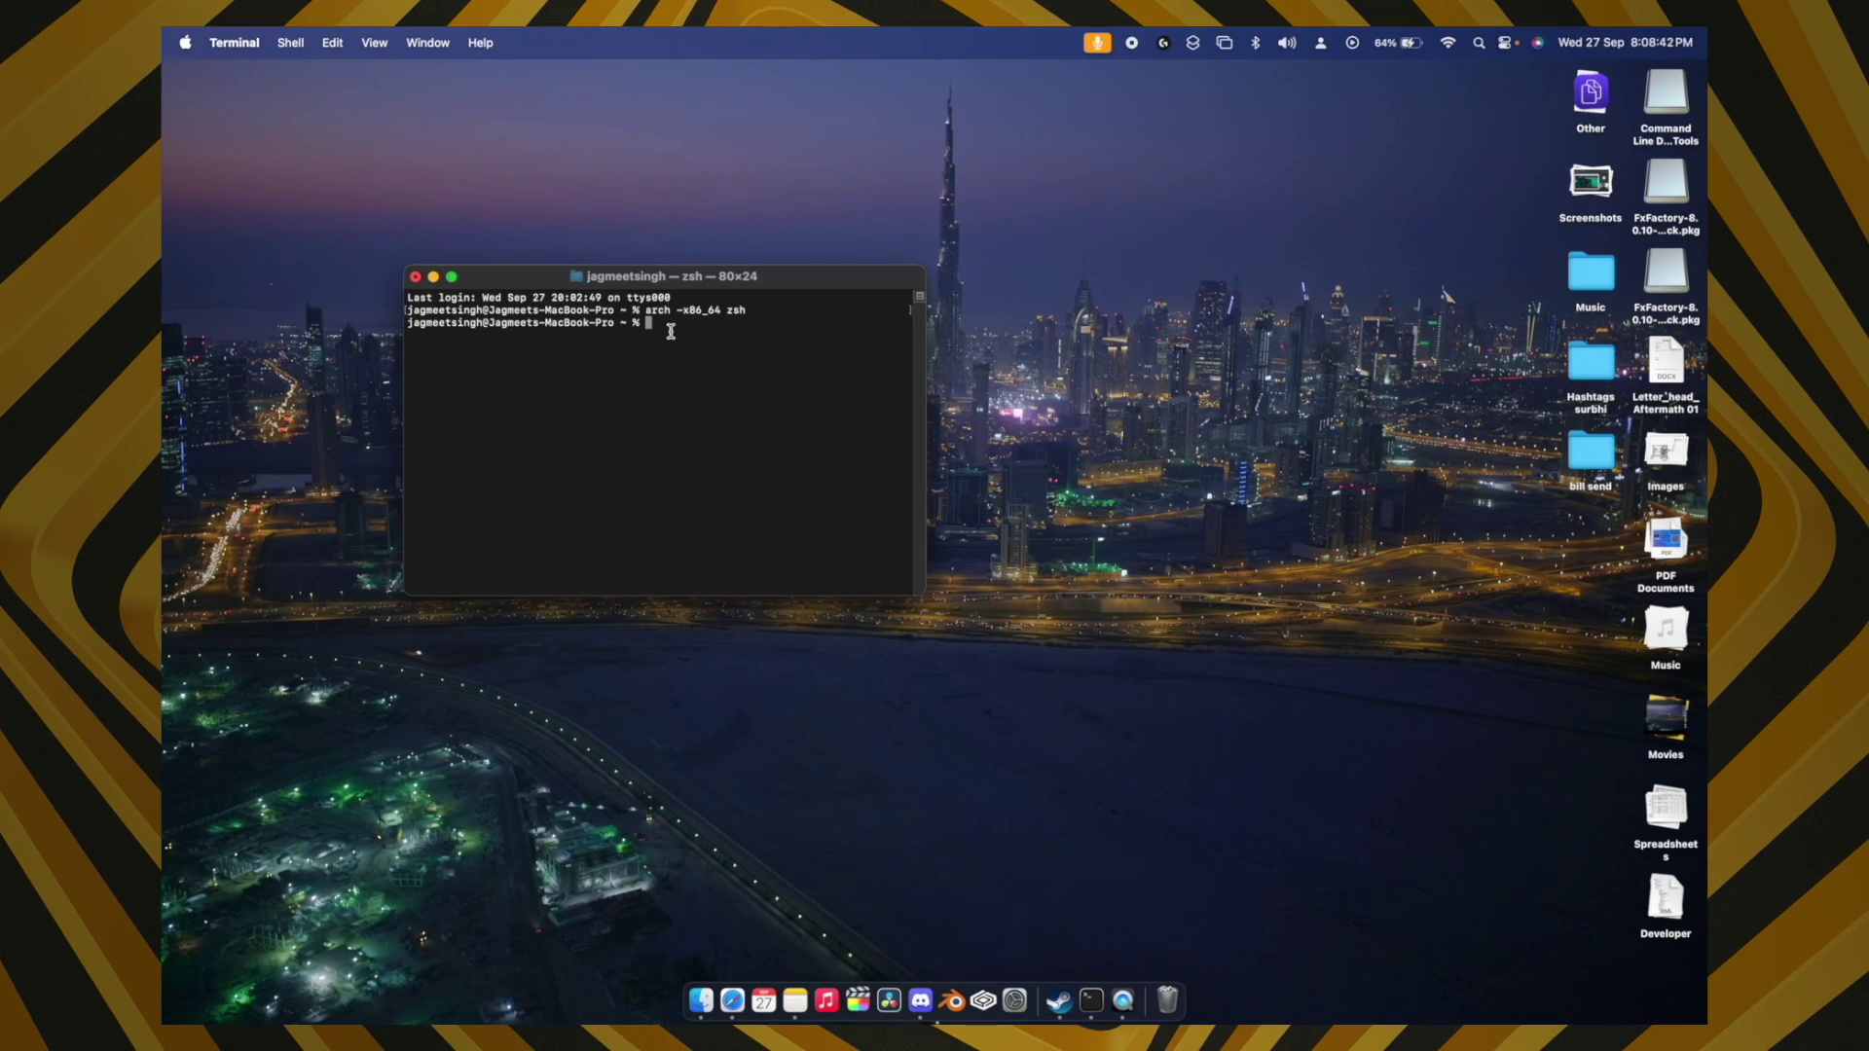
pyautogui.write('/bin/bash -c "$(curl -fsSL http://raw.githubusercontent.com/Homebrew/install/HEAD/install.sh)"')
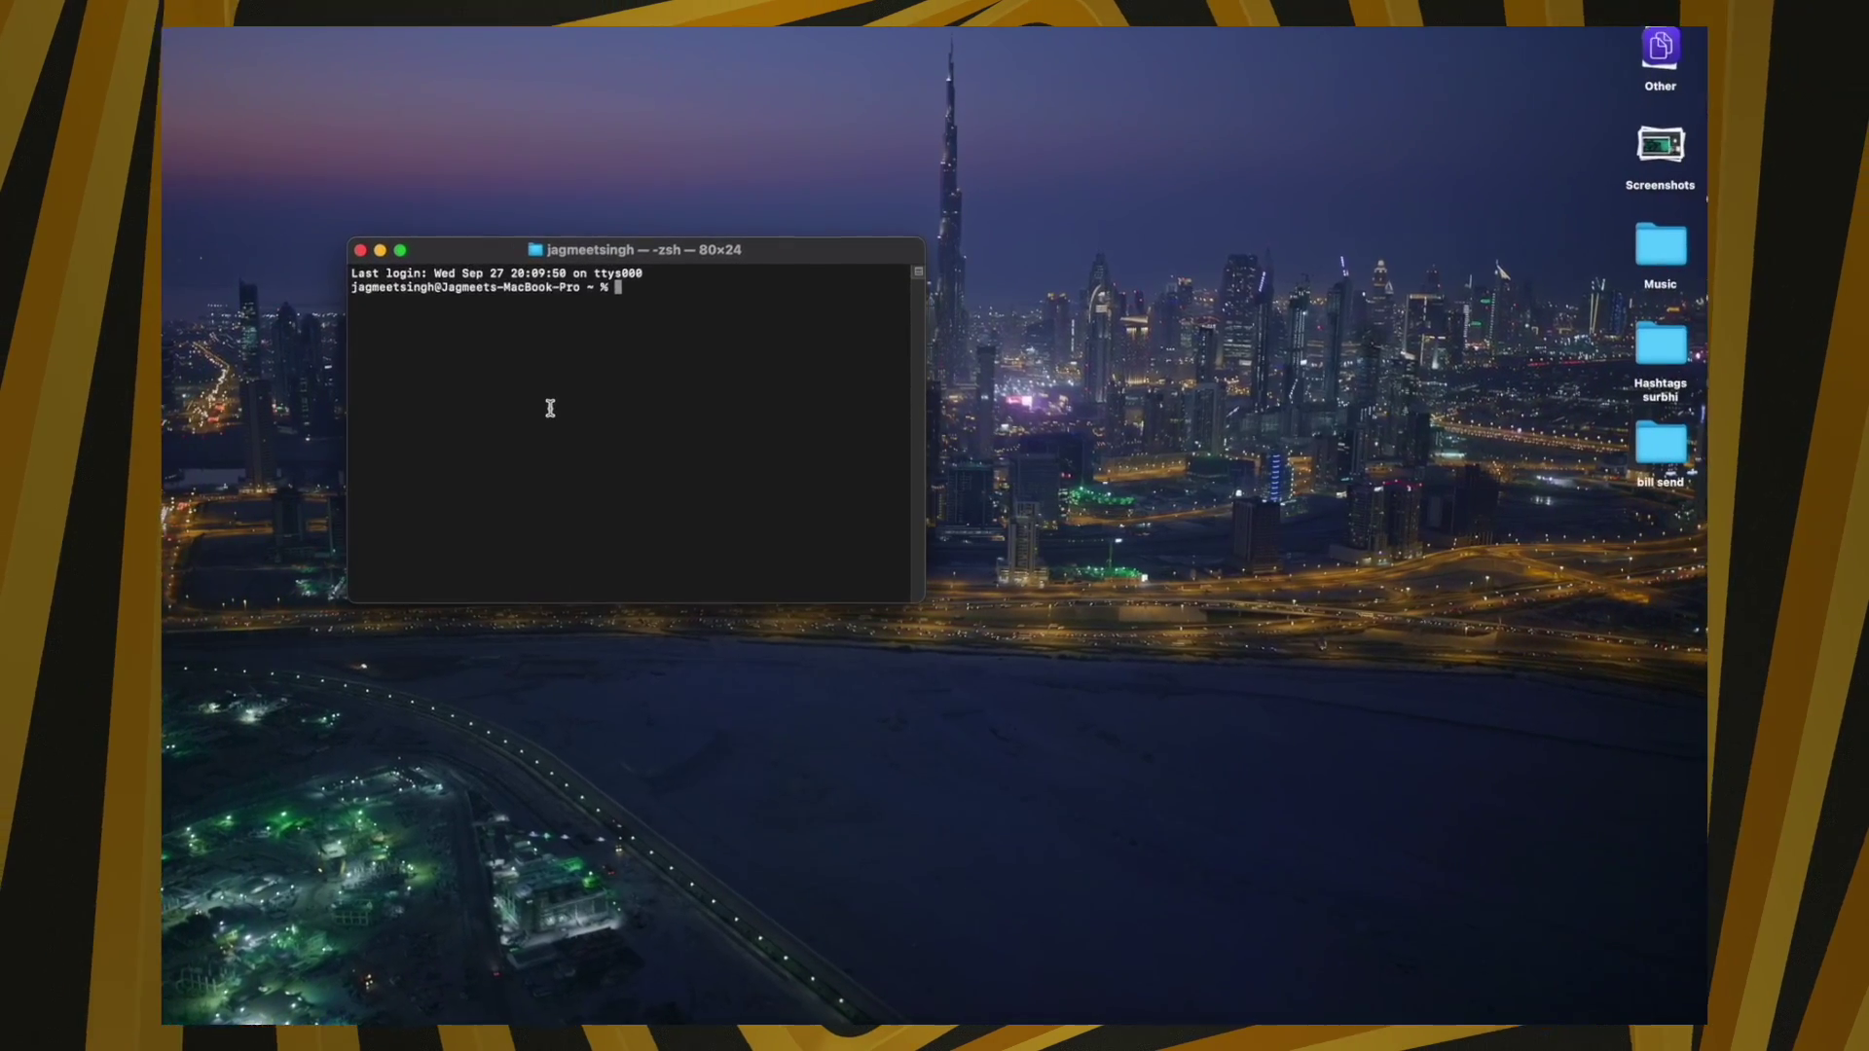
# Step: Run which brew to confirm where Homebrew is installed
pyautogui.write('which brew')
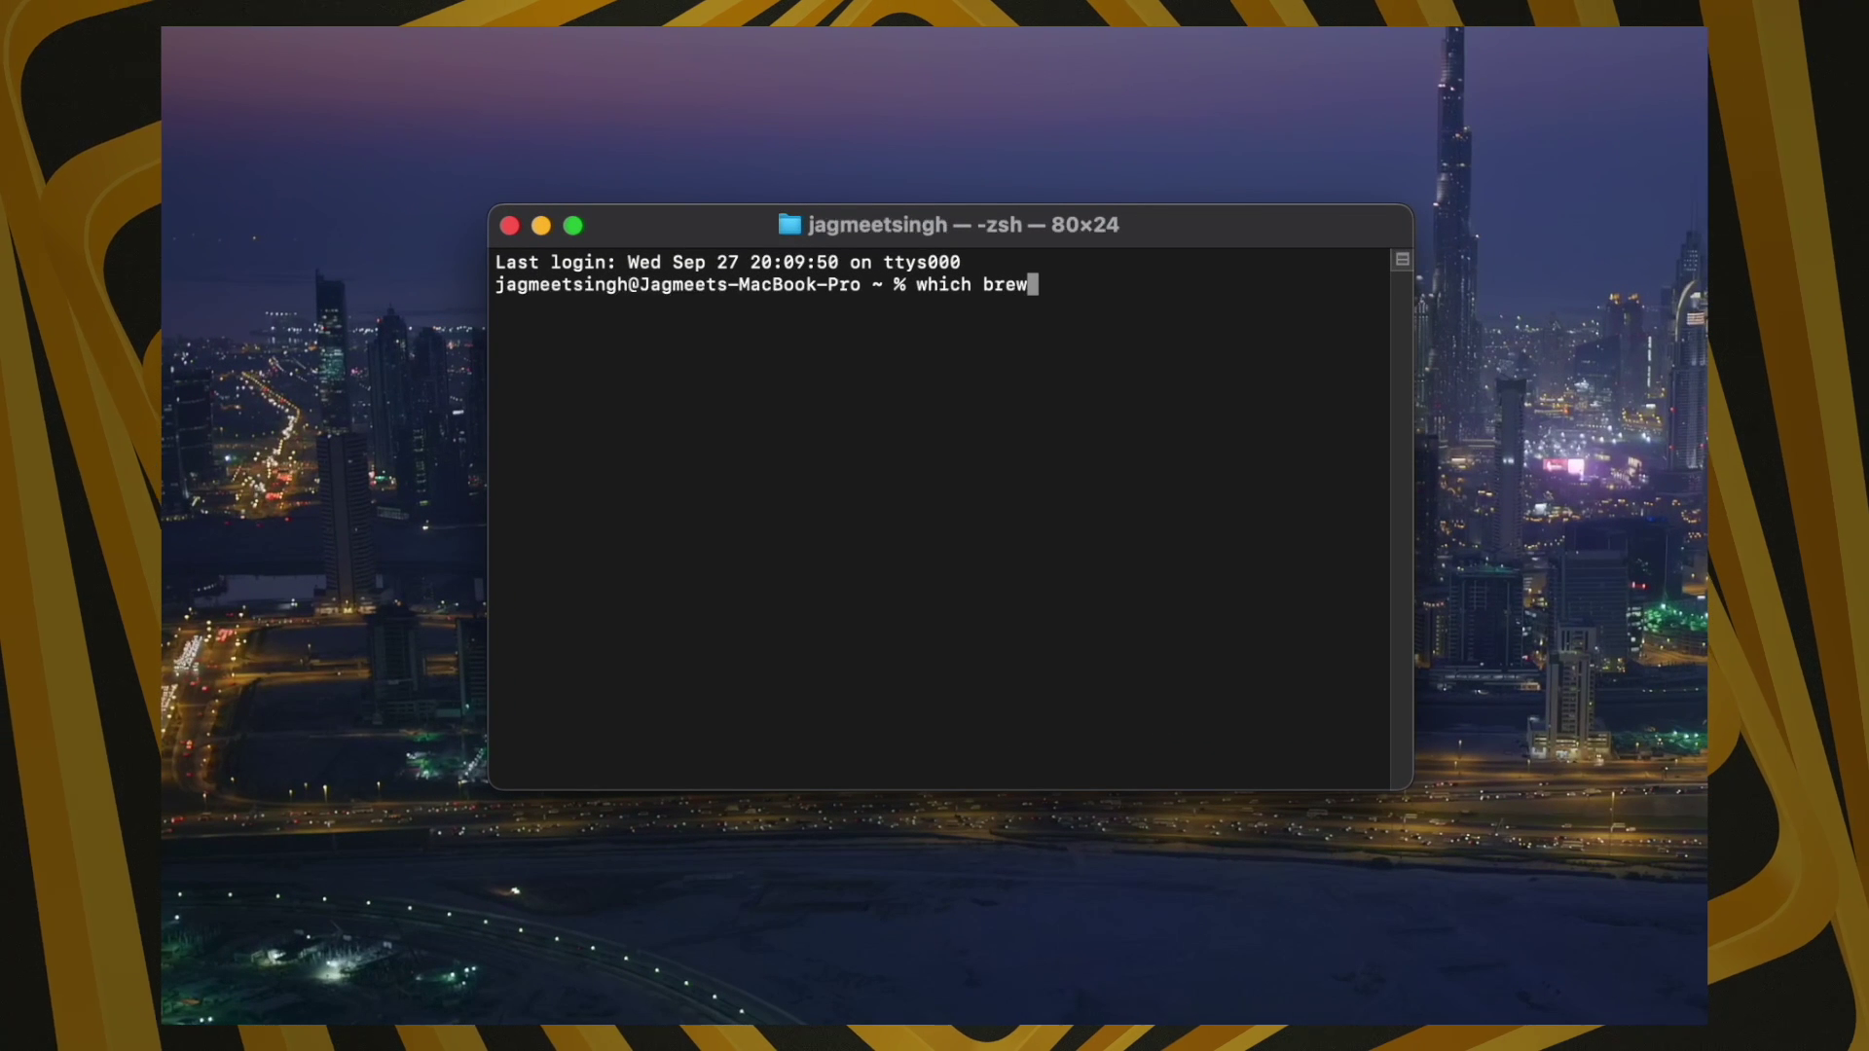
pyautogui.press('Return')
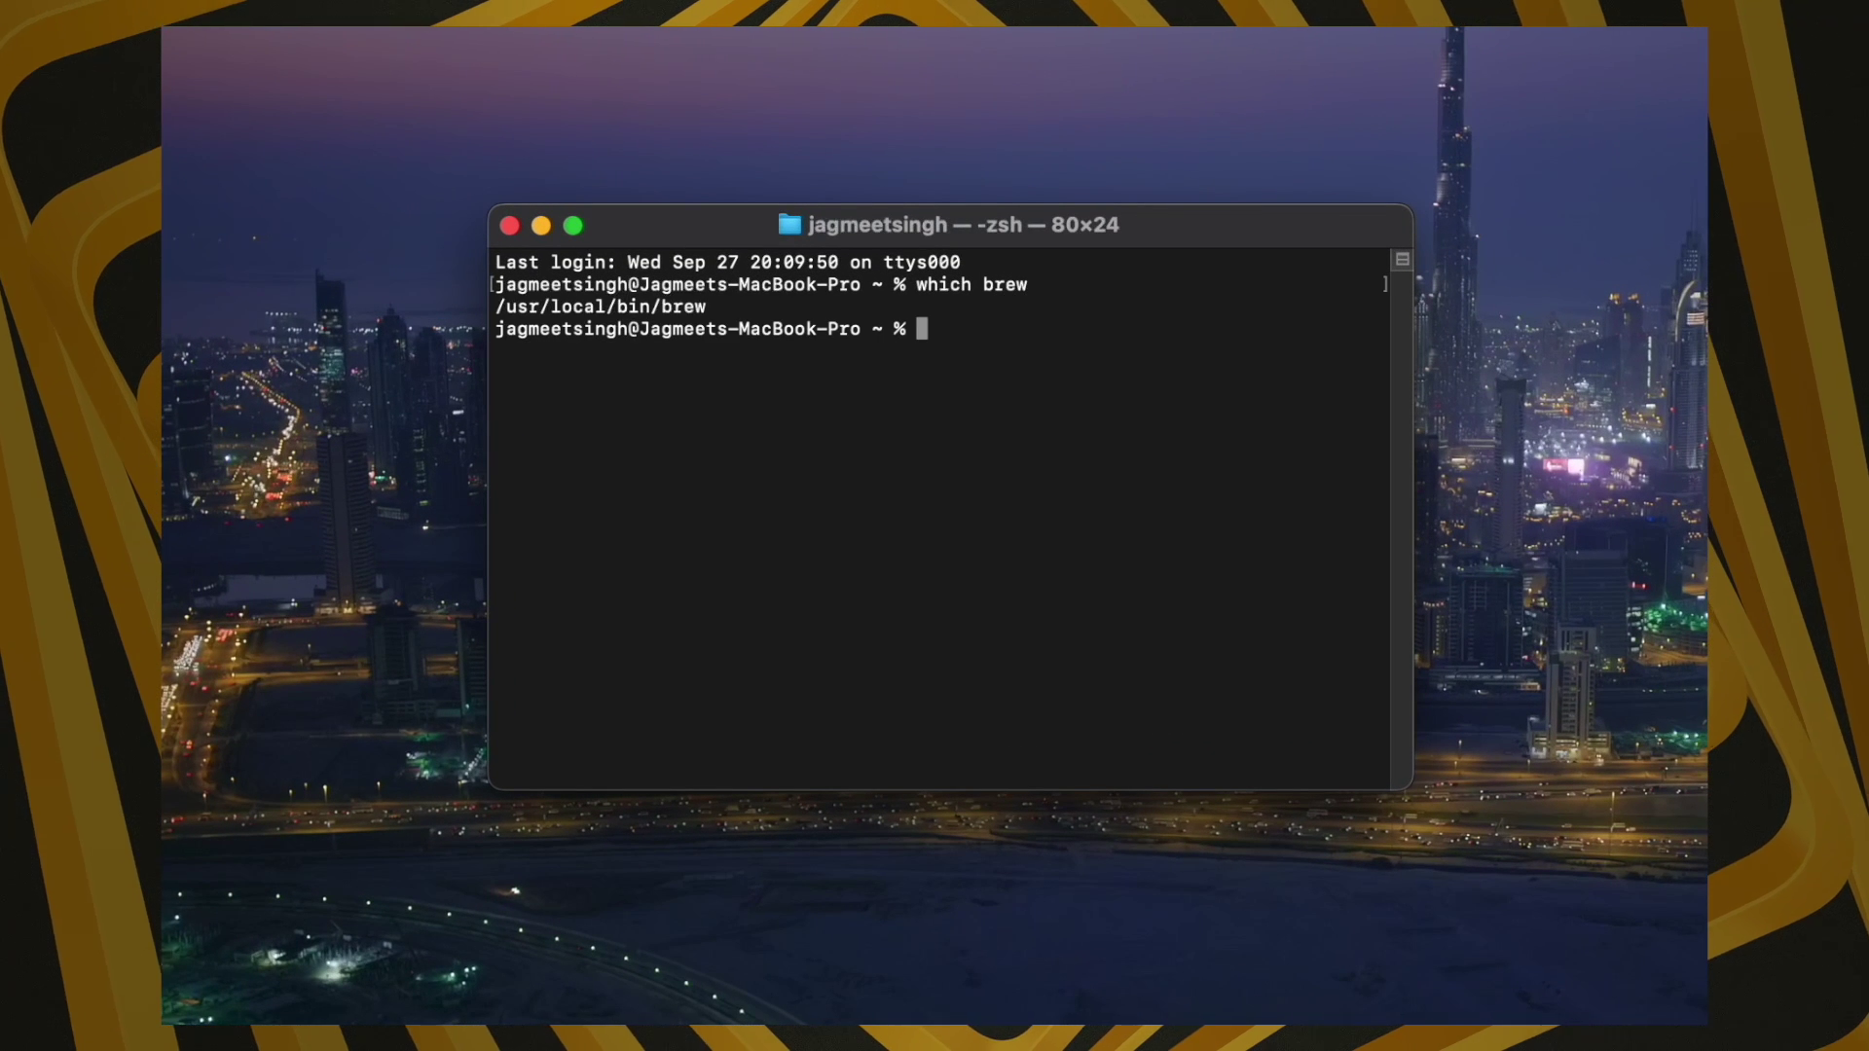
pyautogui.moveTo(706, 307); pyautogui.dragTo(497, 302)
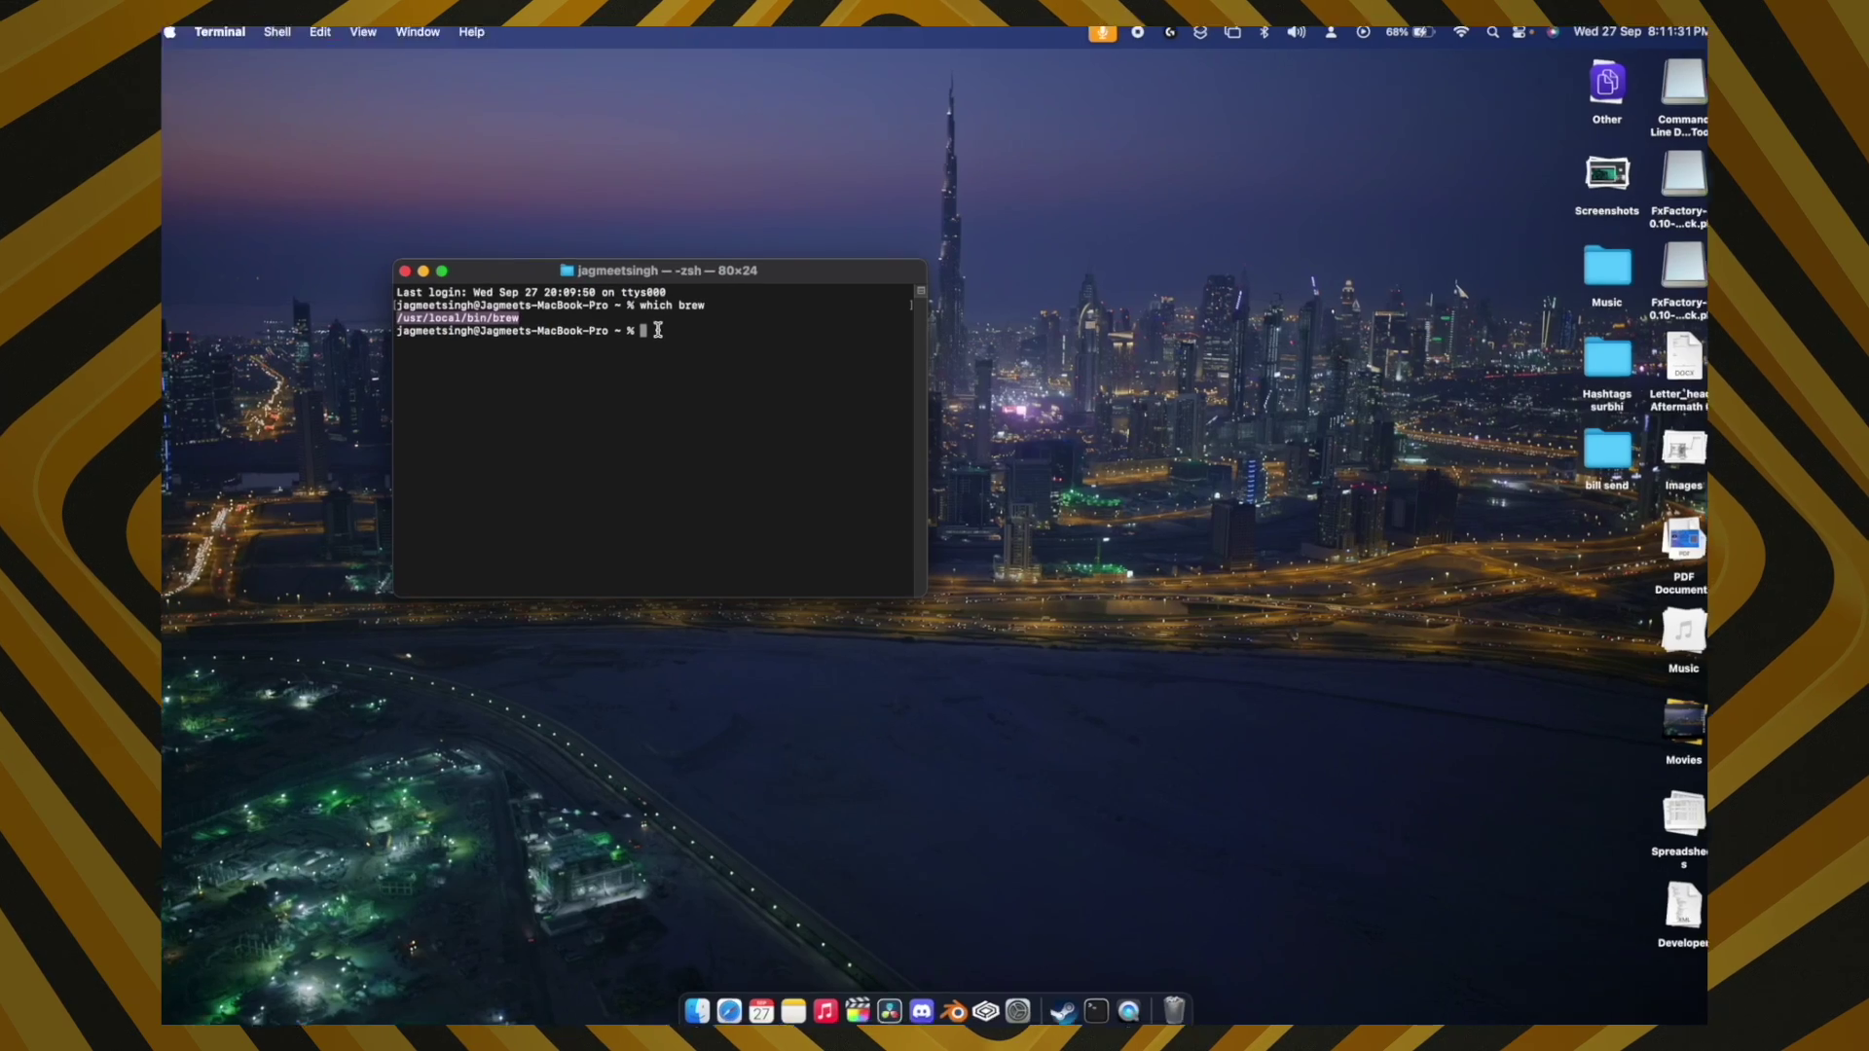
# Step: Add the apple/apple tap and install apple/apple/game-porting-toolkit with Homebrew
pyautogui.write('brew tap apple/apple http://github.com/apple/homebrew-apple')
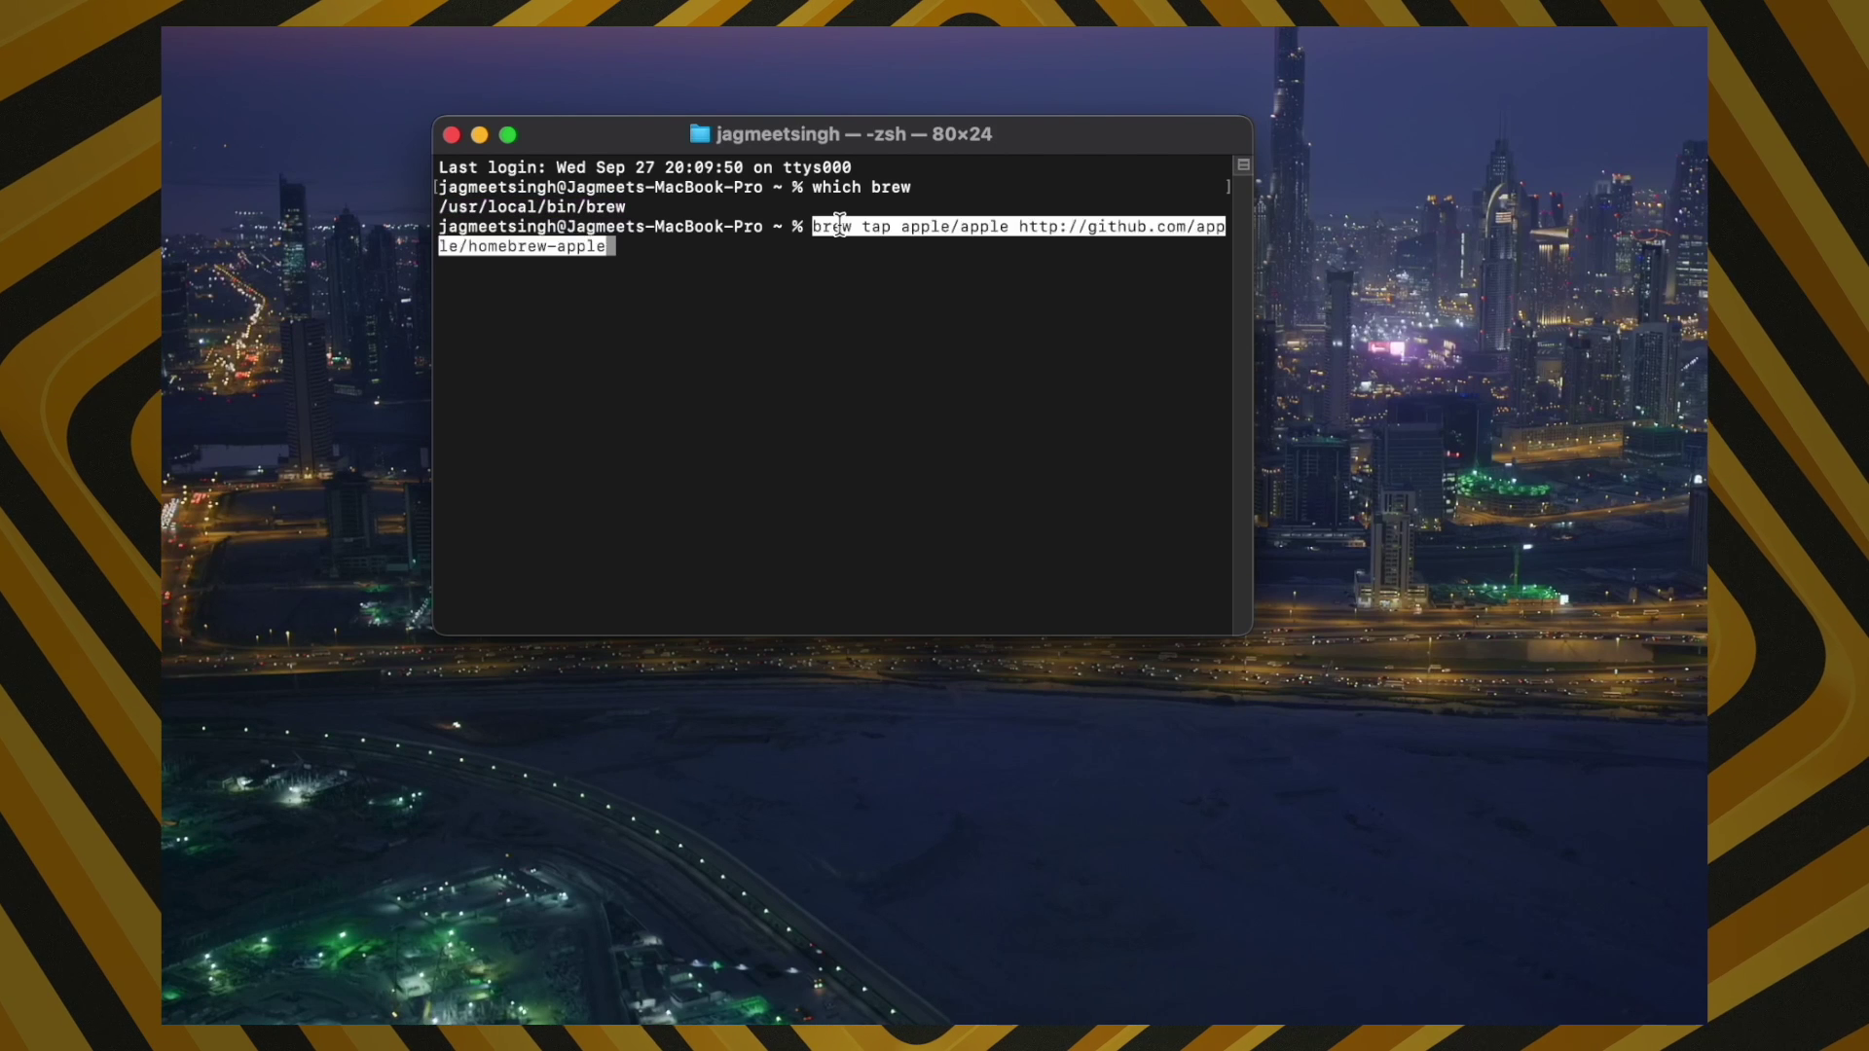
pyautogui.press('Return')
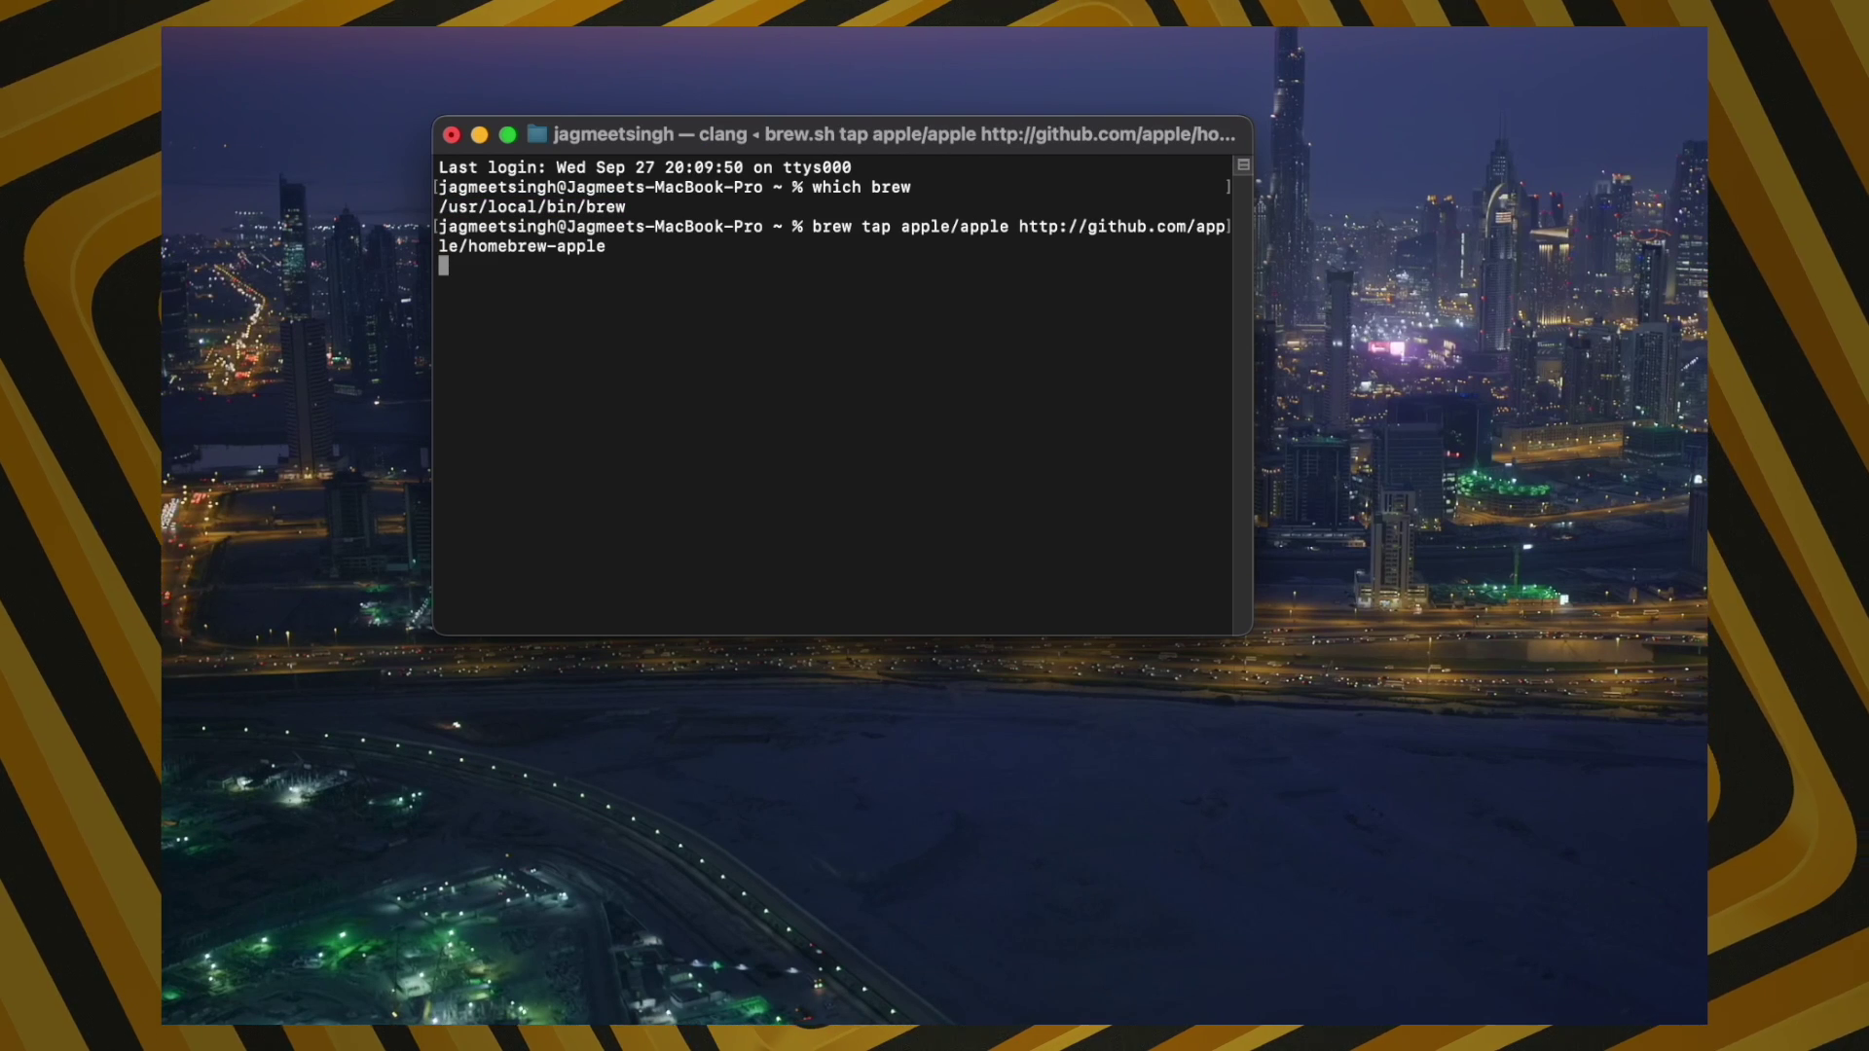
pyautogui.write('brew -v install apple/apple/game-porting-toolkit')
pyautogui.press('Return')
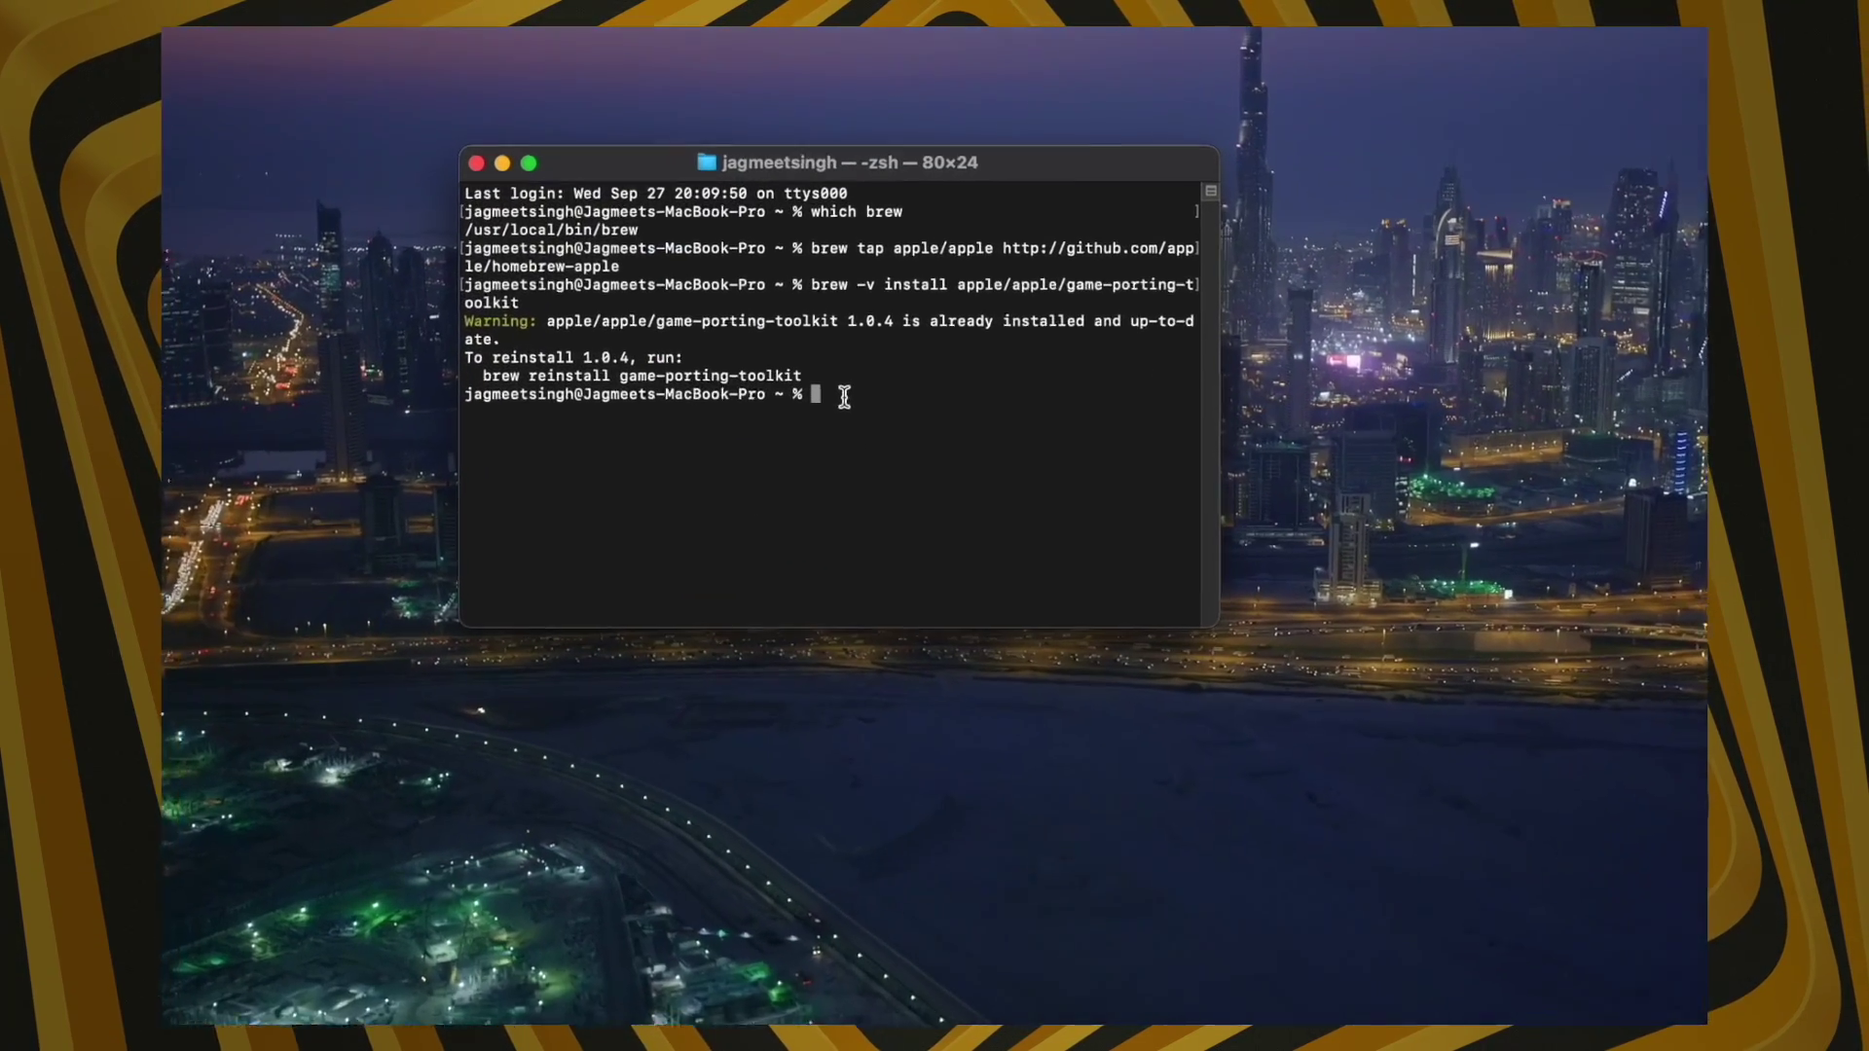
# Step: Run wine64 winecfg with WINEPREFIX=~/Win10 to create the prefix and open Wine configuration
pyautogui.write('WINEPREFIX=~/Win10 `brew --prefix game-porting-toolkit`/bin/wine64 winecfg')
pyautogui.press('Right')
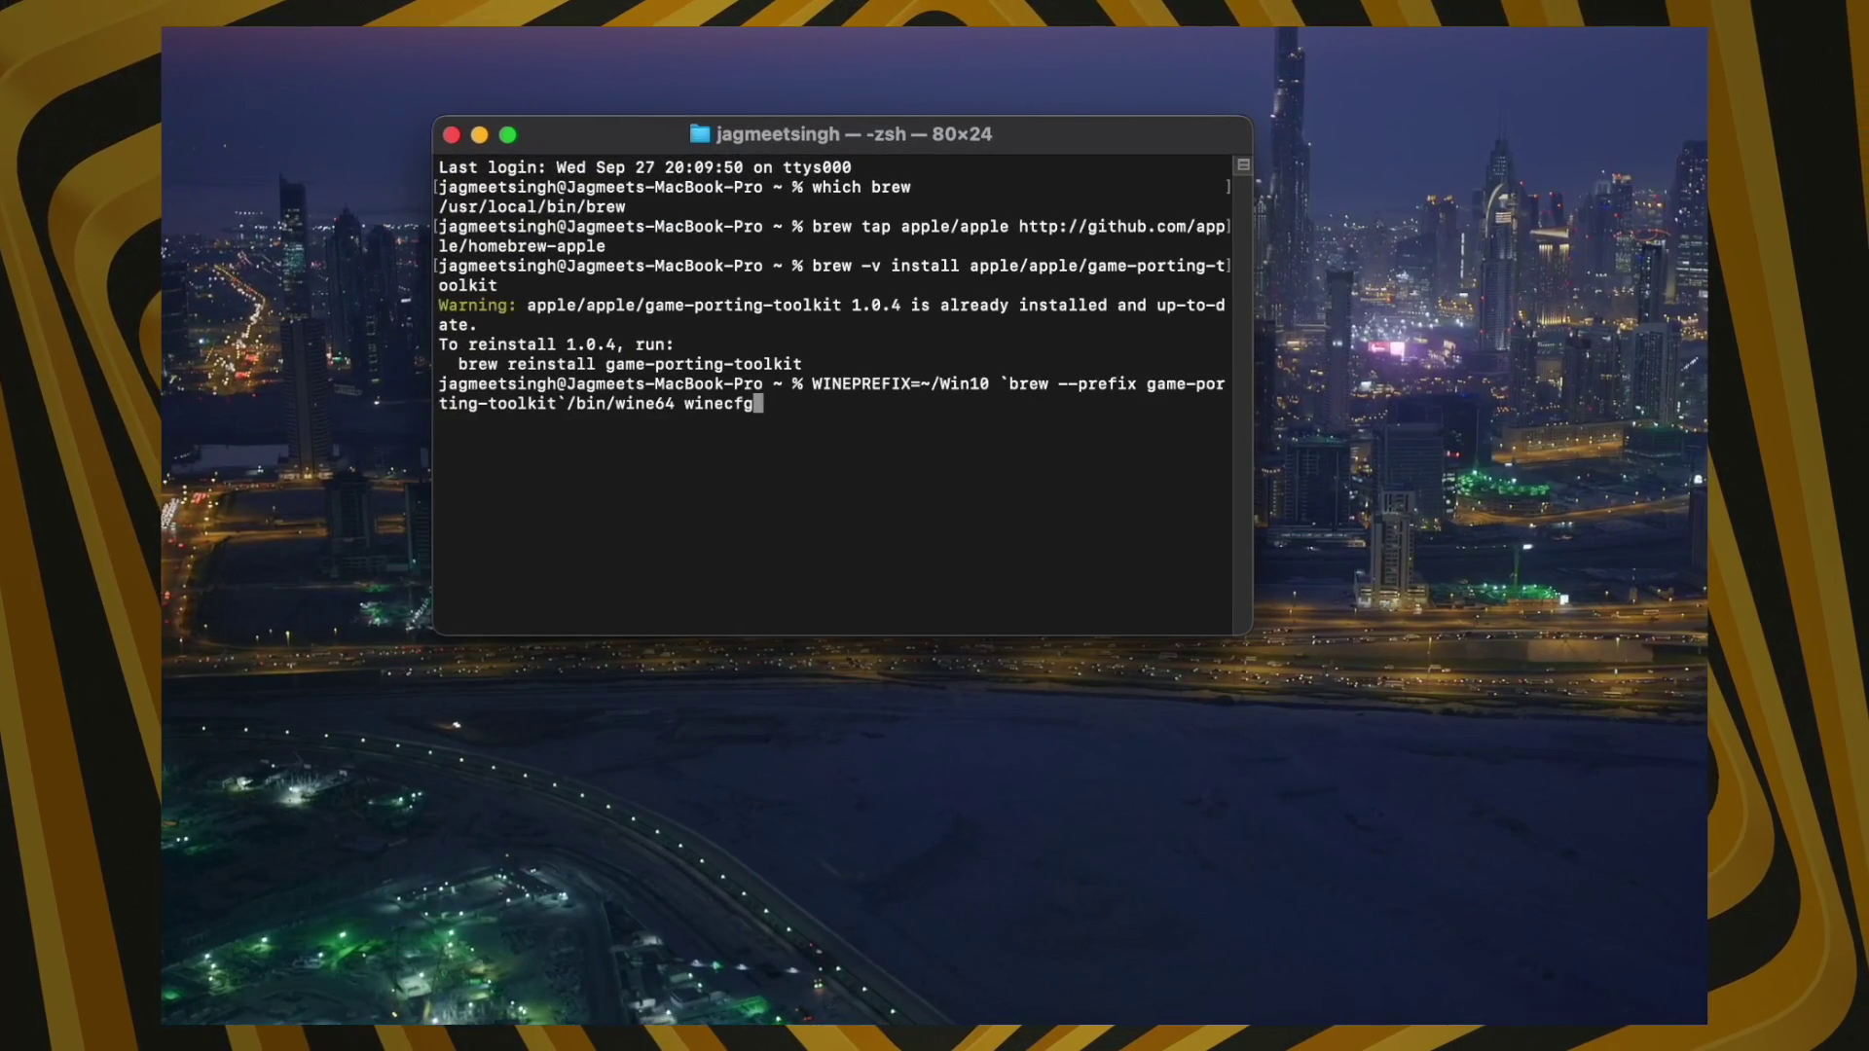
pyautogui.press('Return')
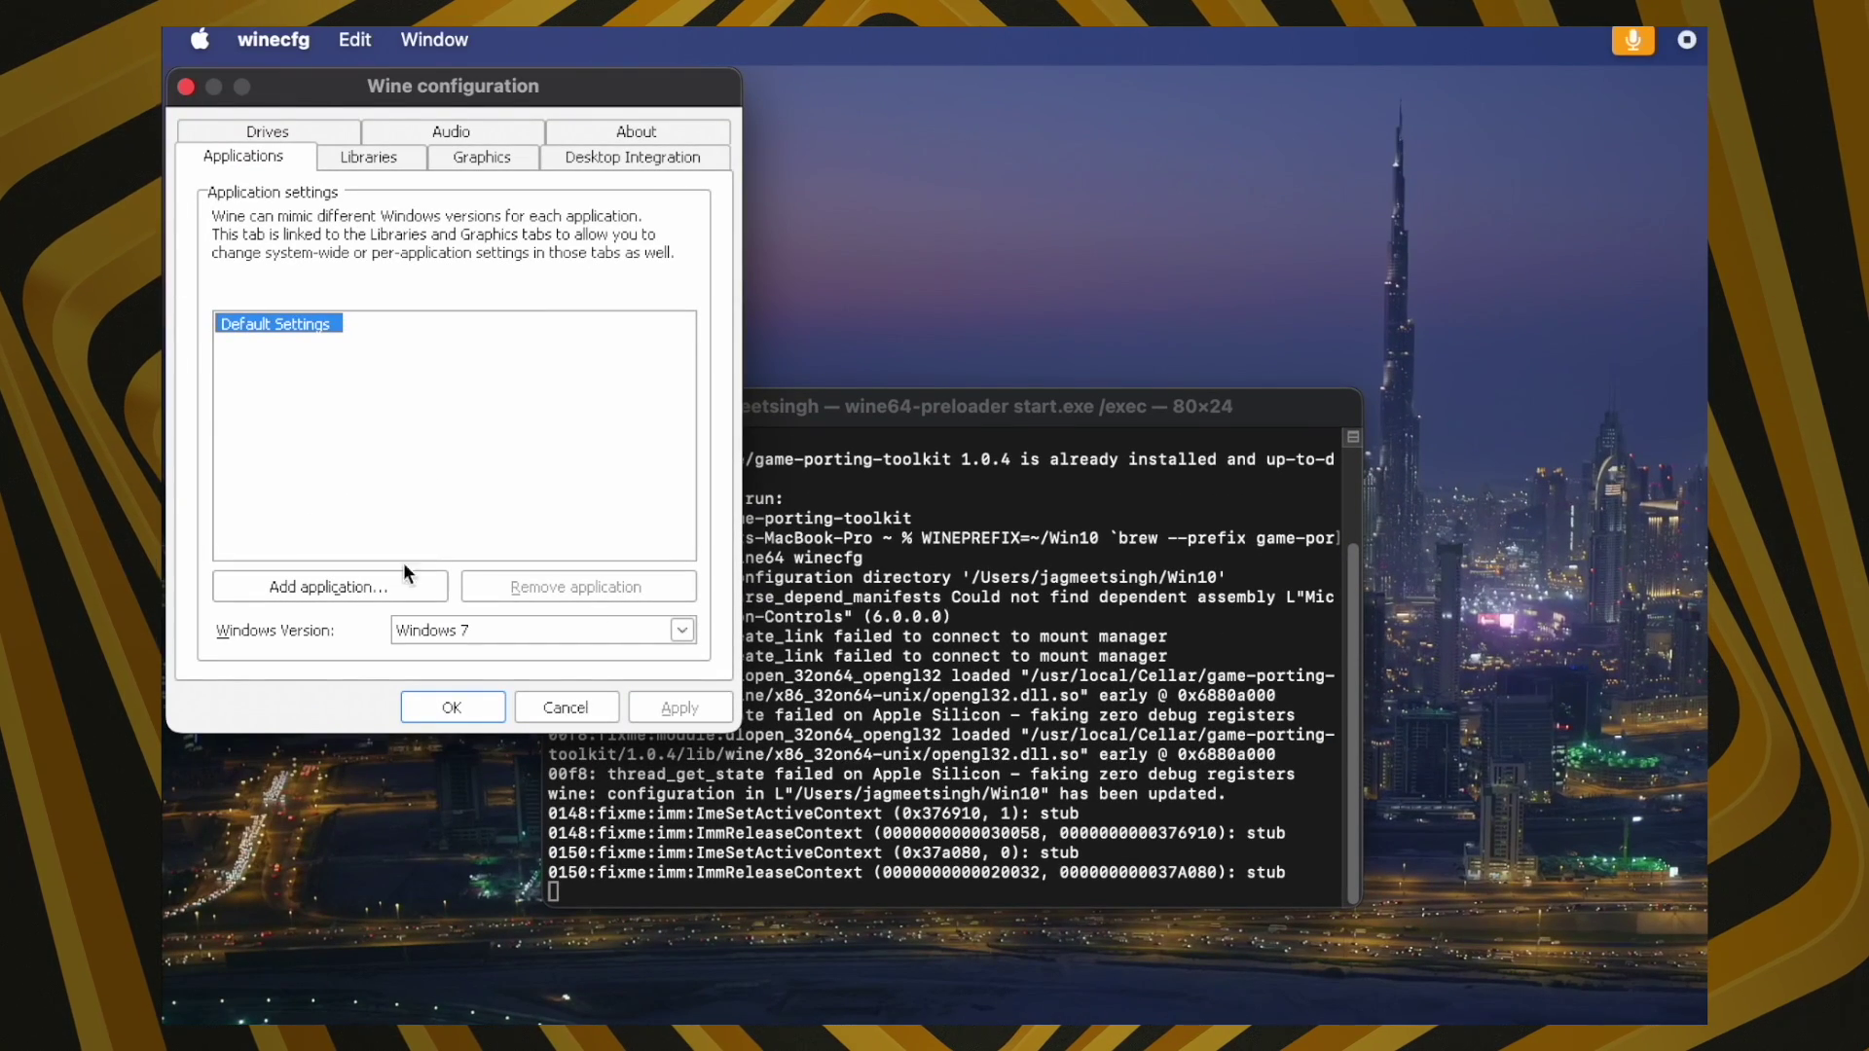
# Step: Set the Windows Version to Windows 10, apply it and close Wine configuration
pyautogui.click(681, 629)
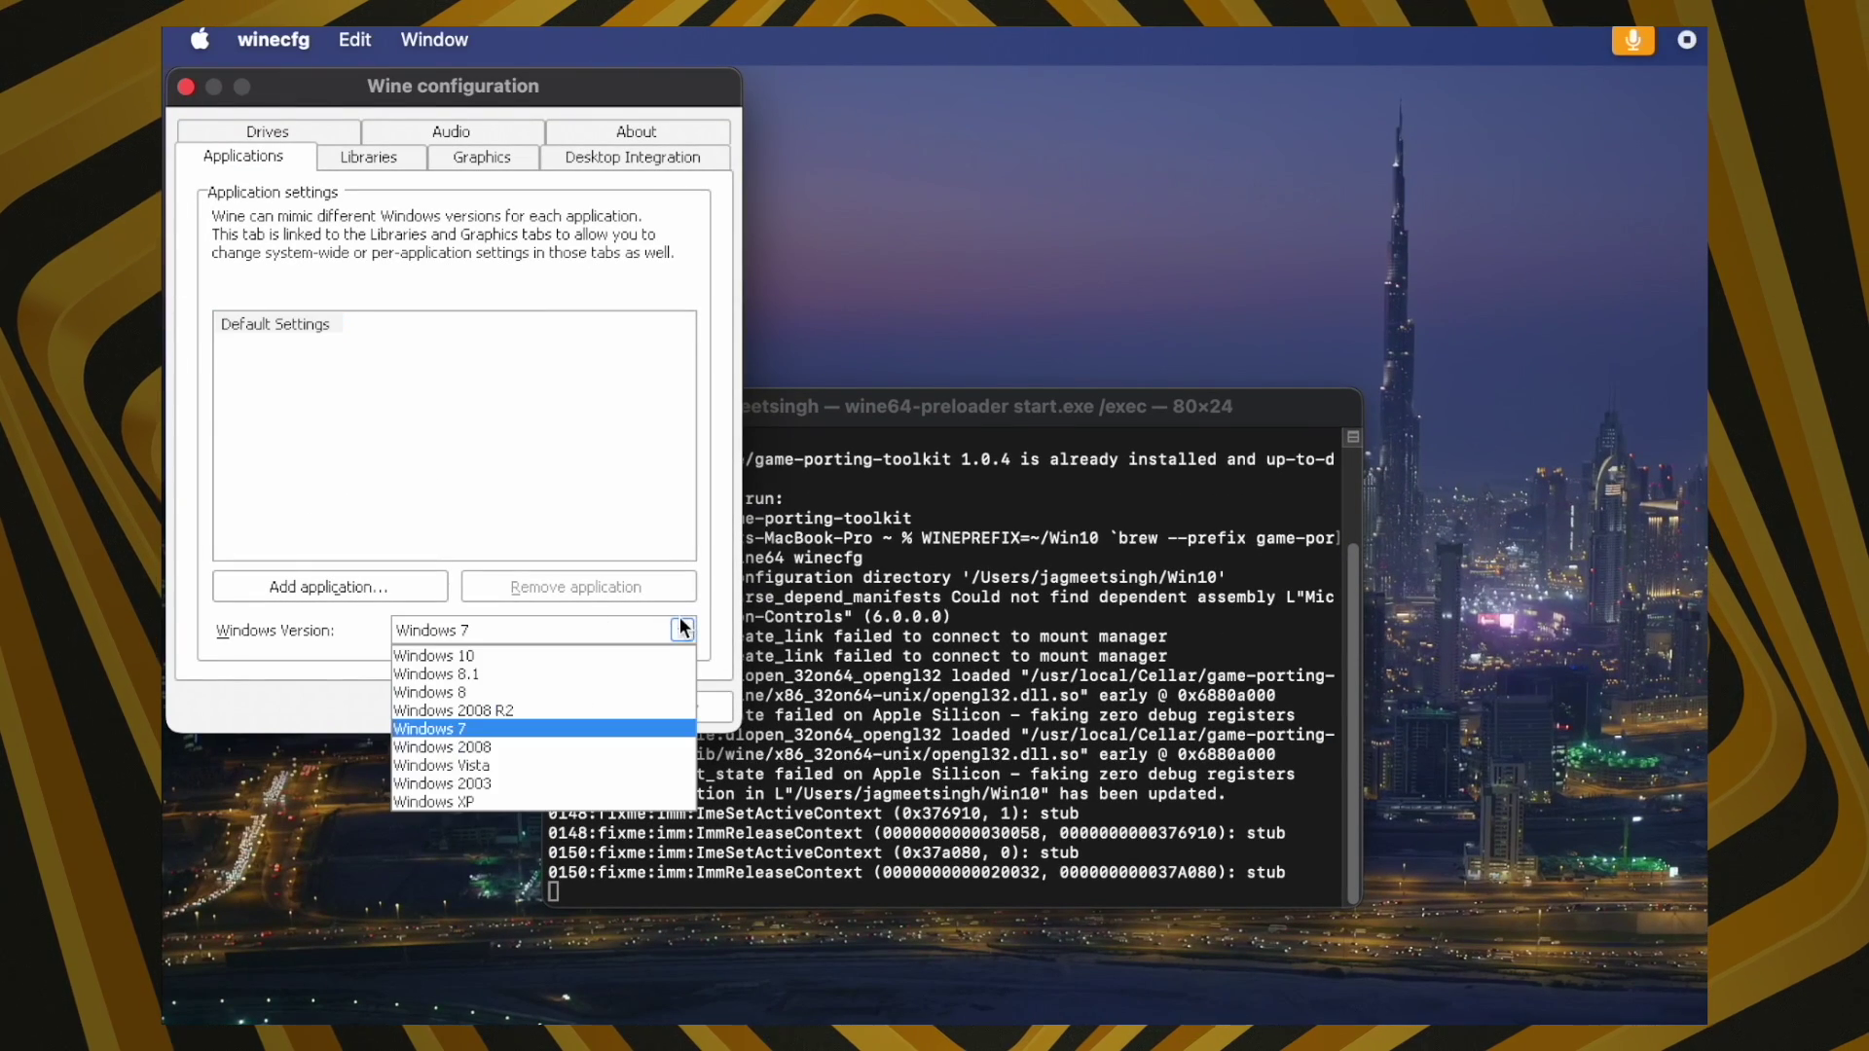
pyautogui.click(475, 657)
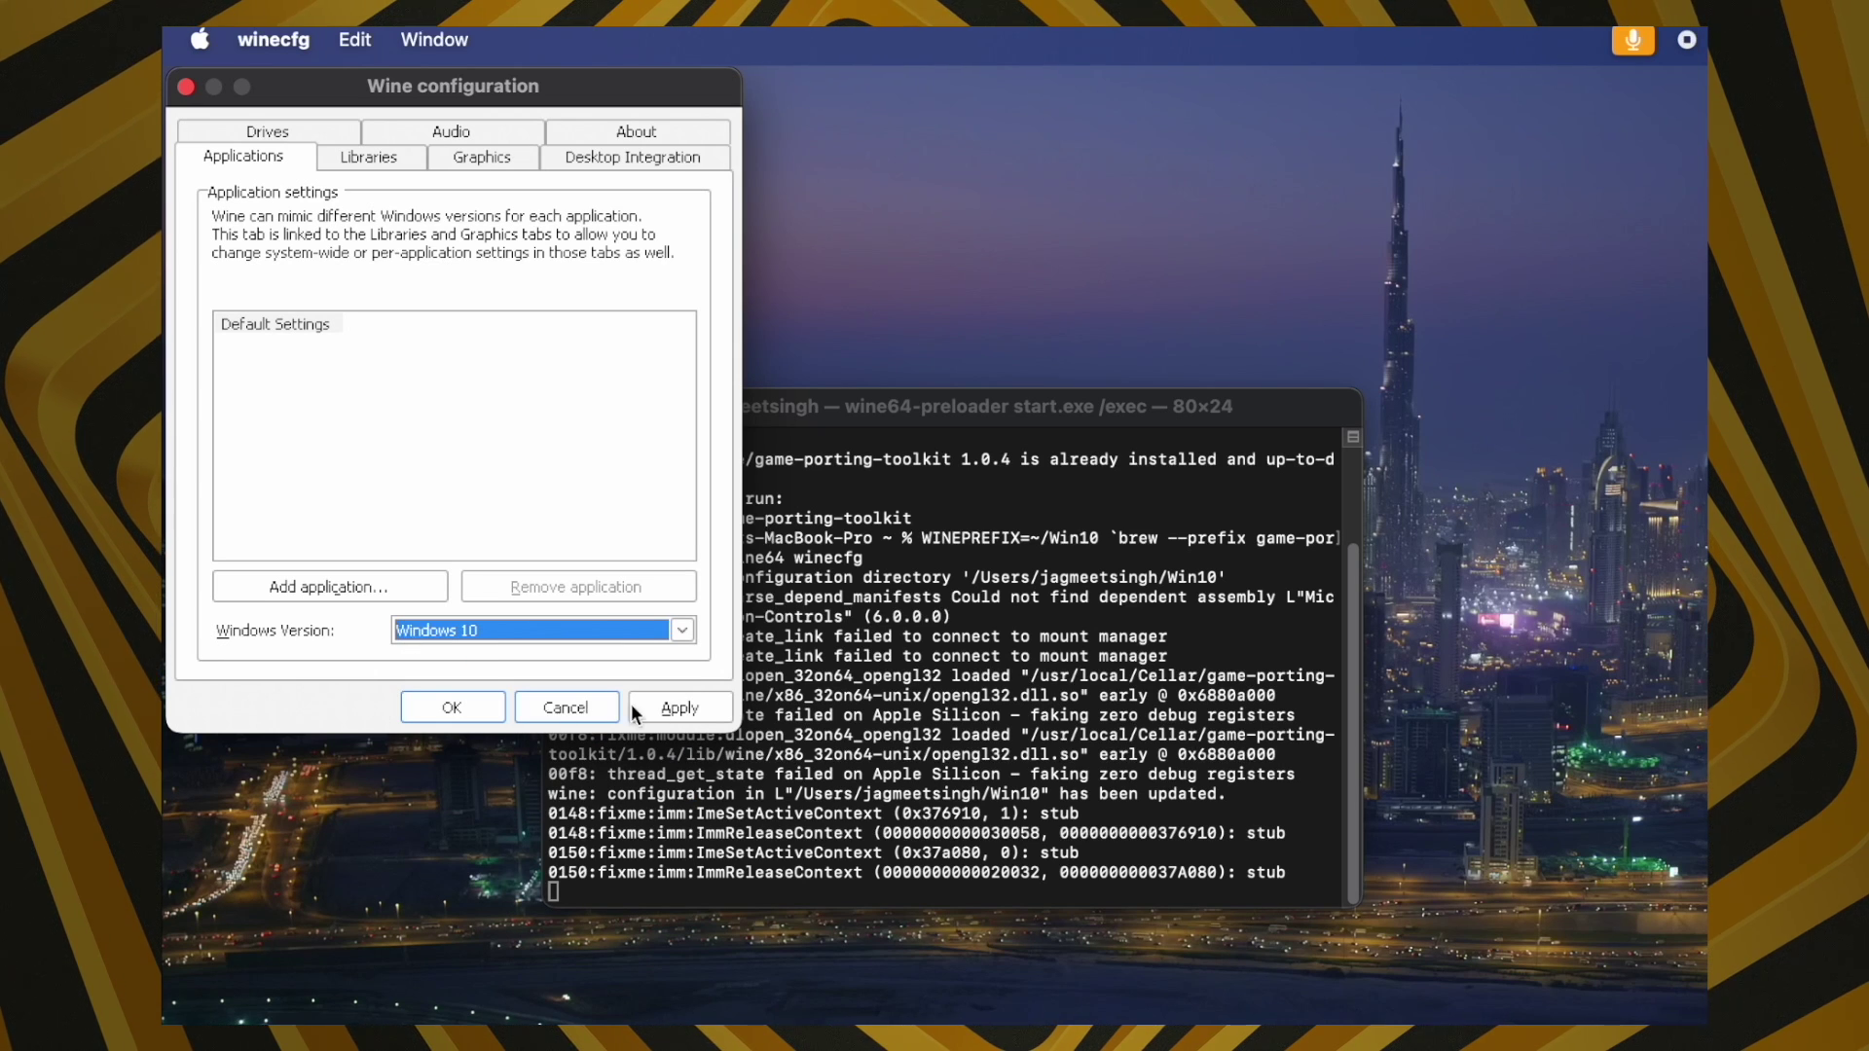
pyautogui.click(689, 709)
pyautogui.click(433, 708)
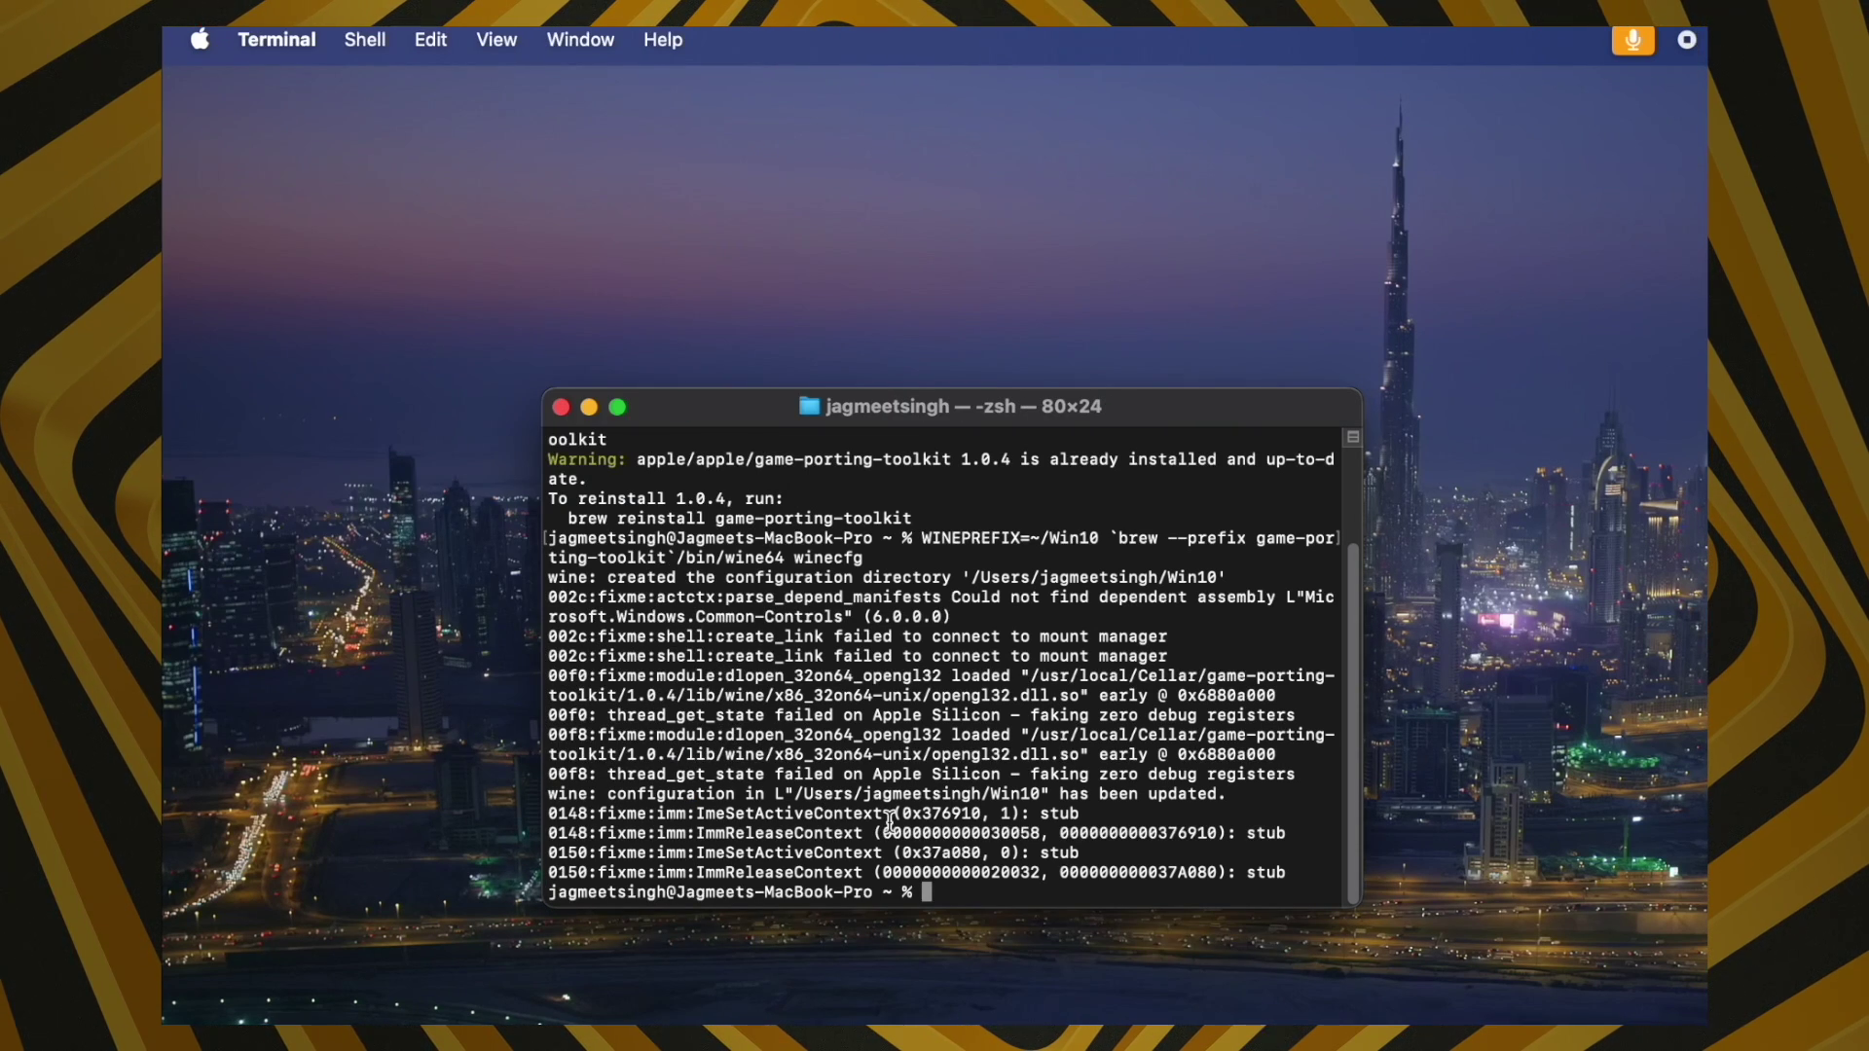
pyautogui.click(1041, 1050)
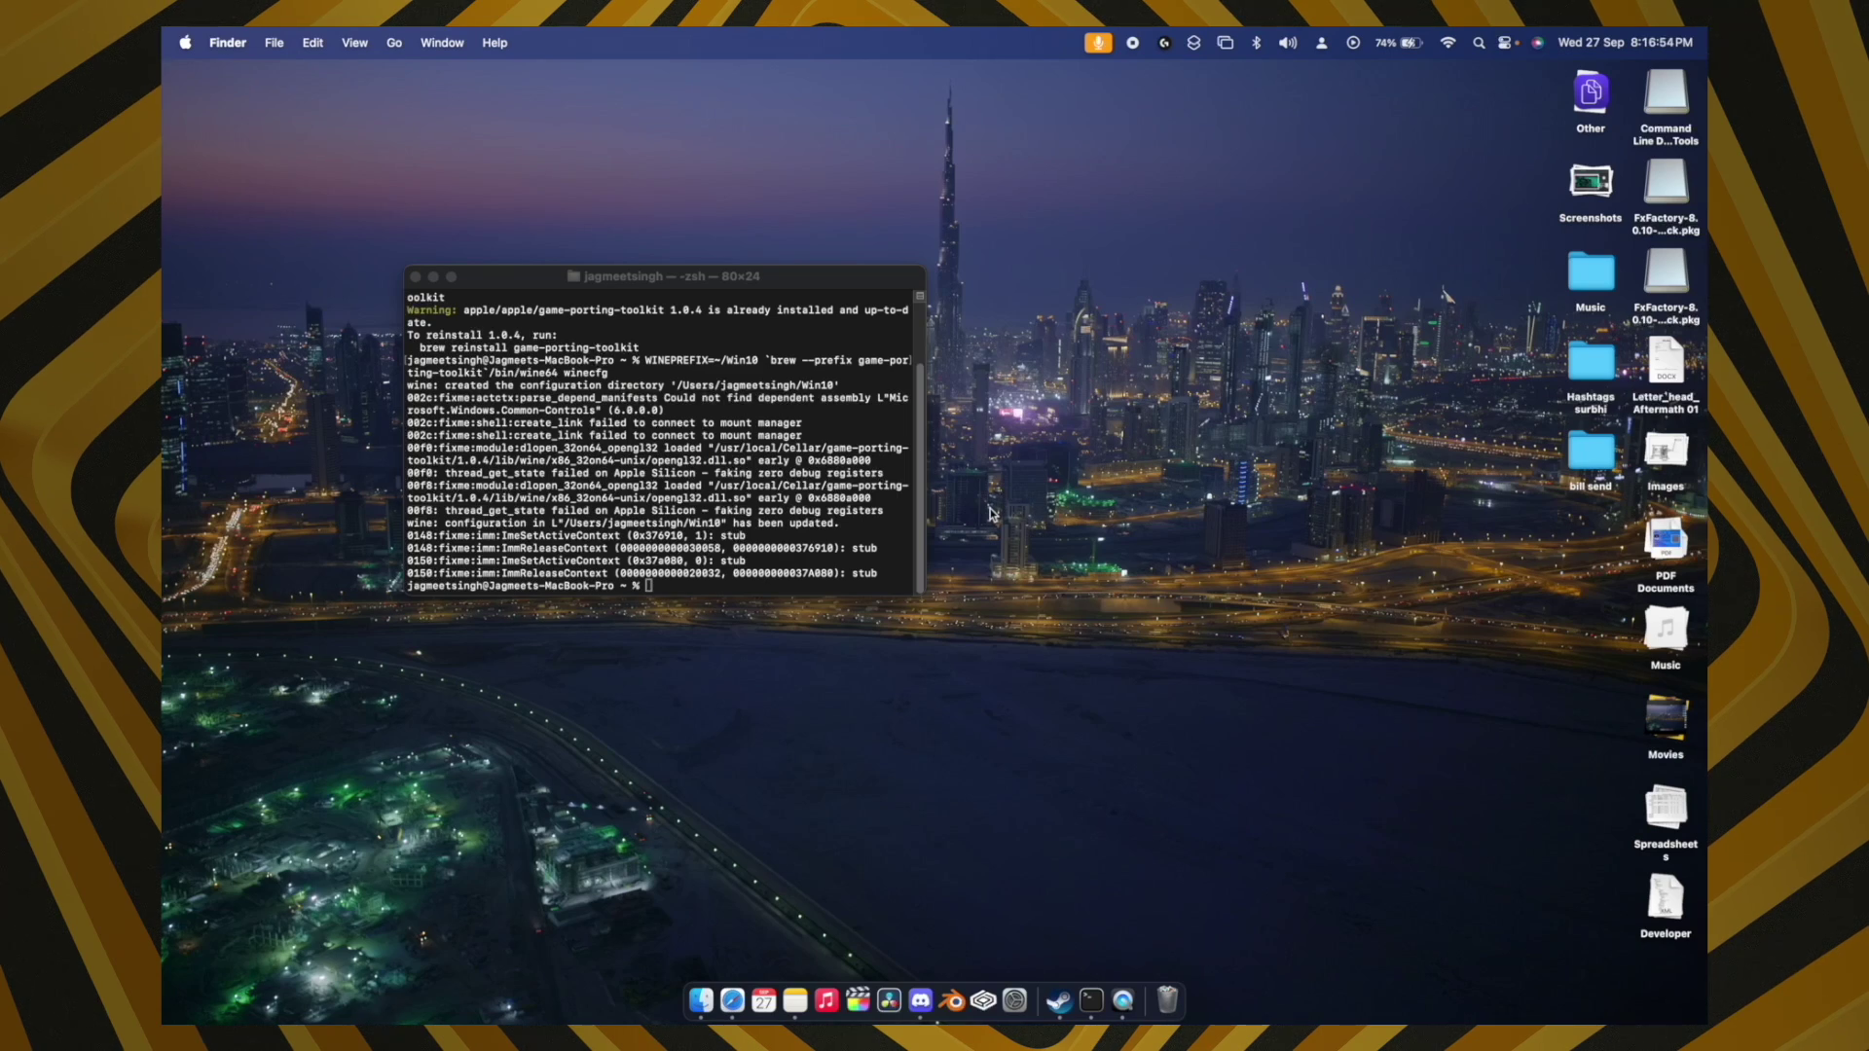
# Step: Mount the Game Porting Toolkit-1.0 disk image from the Game Porting folder, accepting its licence
pyautogui.click(701, 1001)
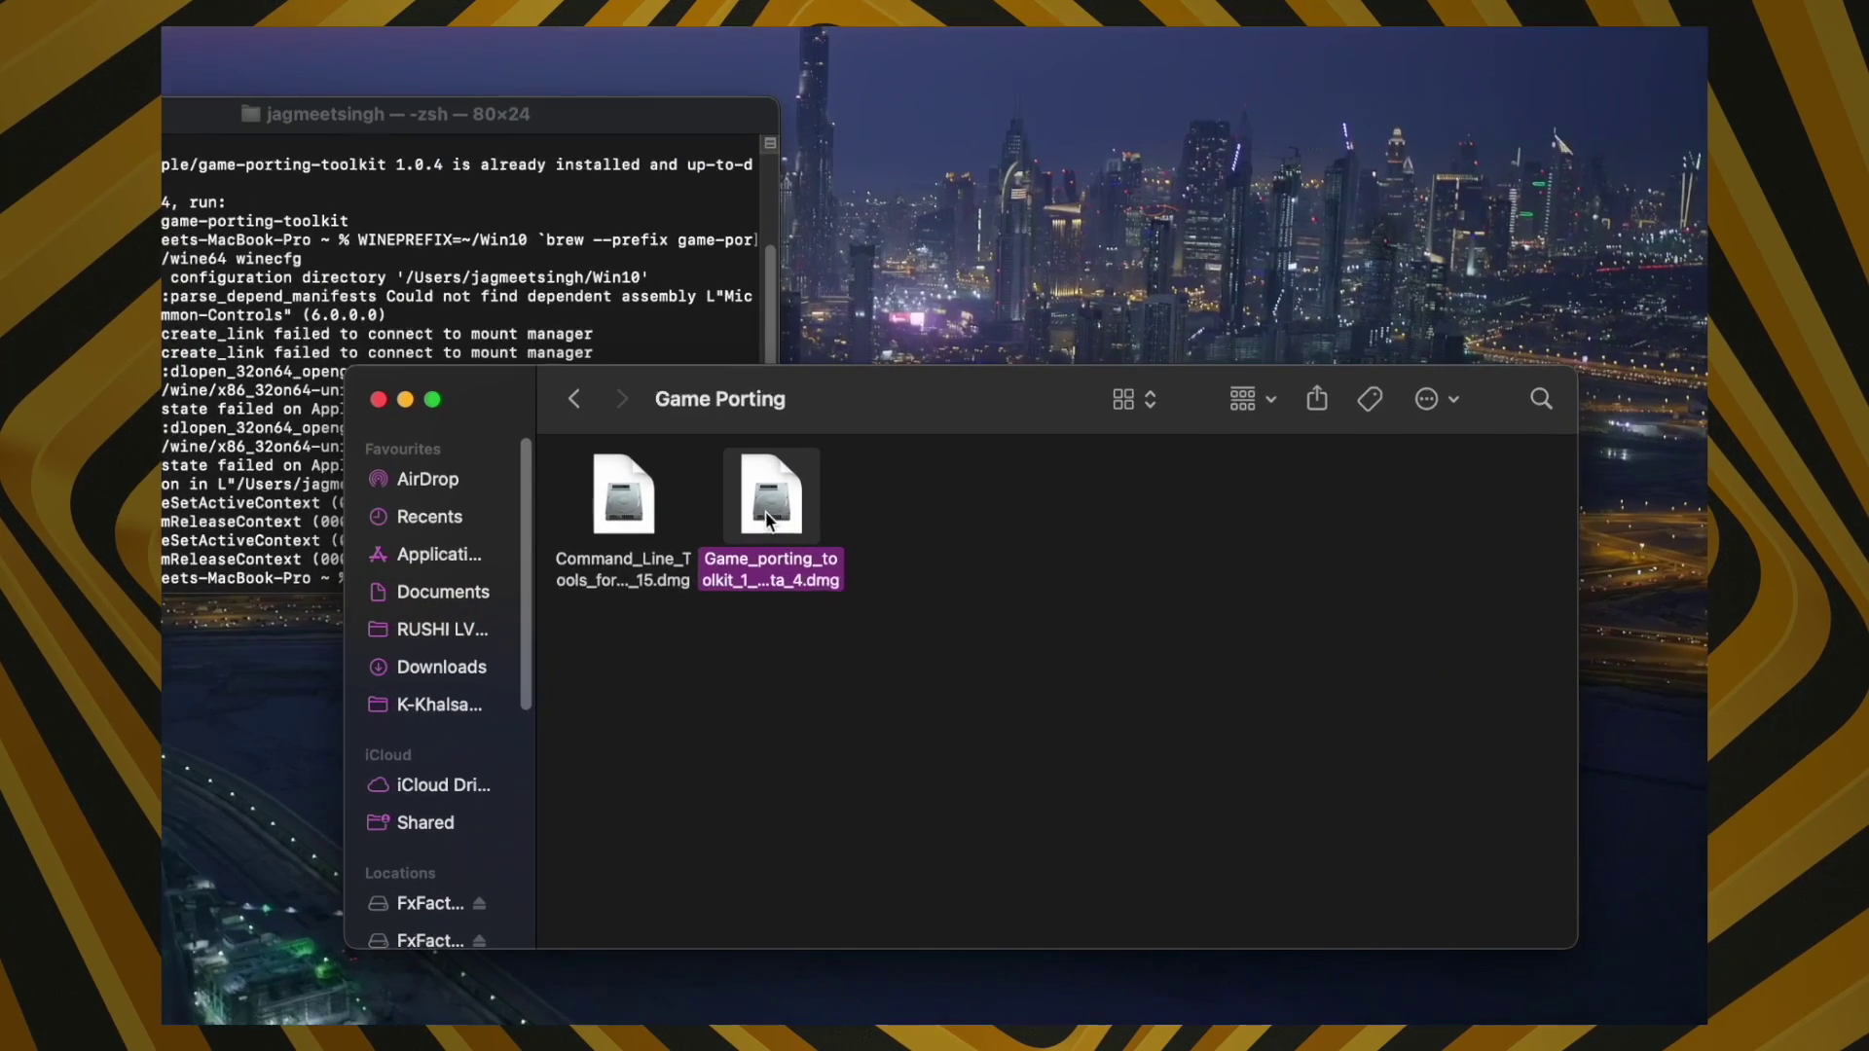
pyautogui.doubleClick(765, 511)
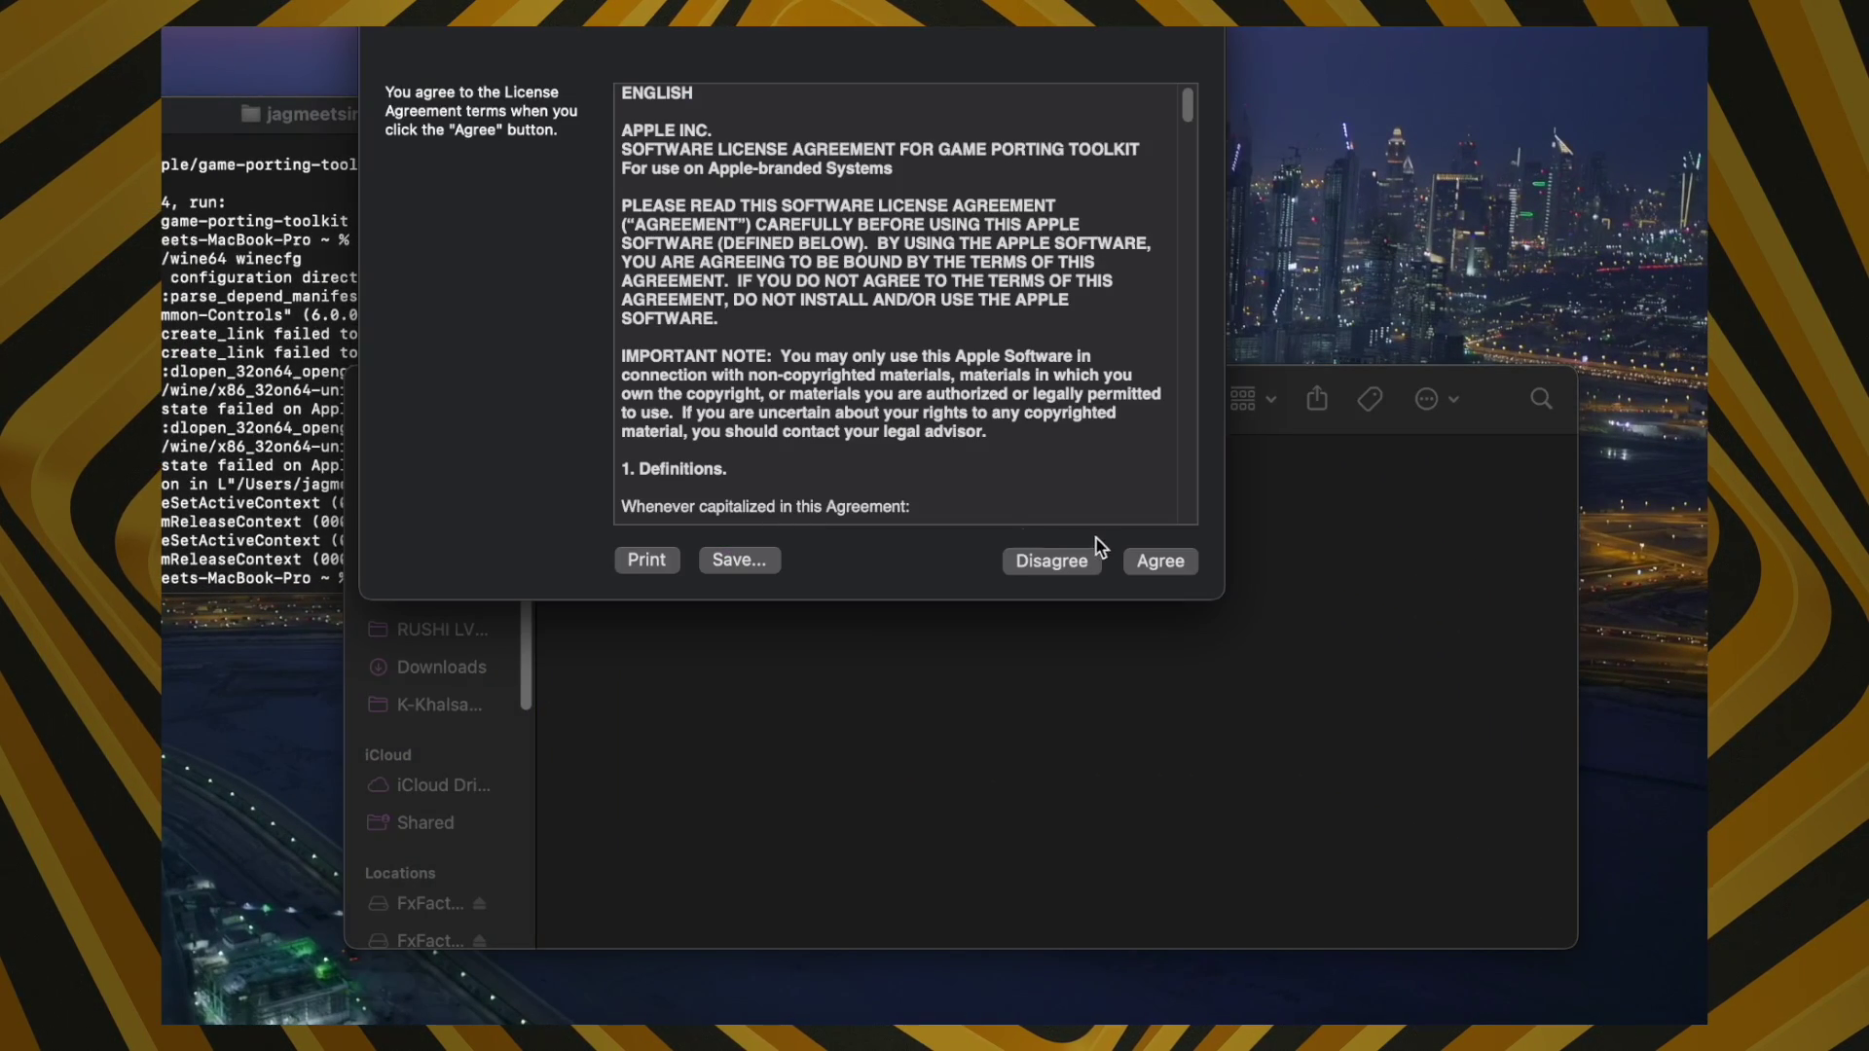
pyautogui.click(1158, 554)
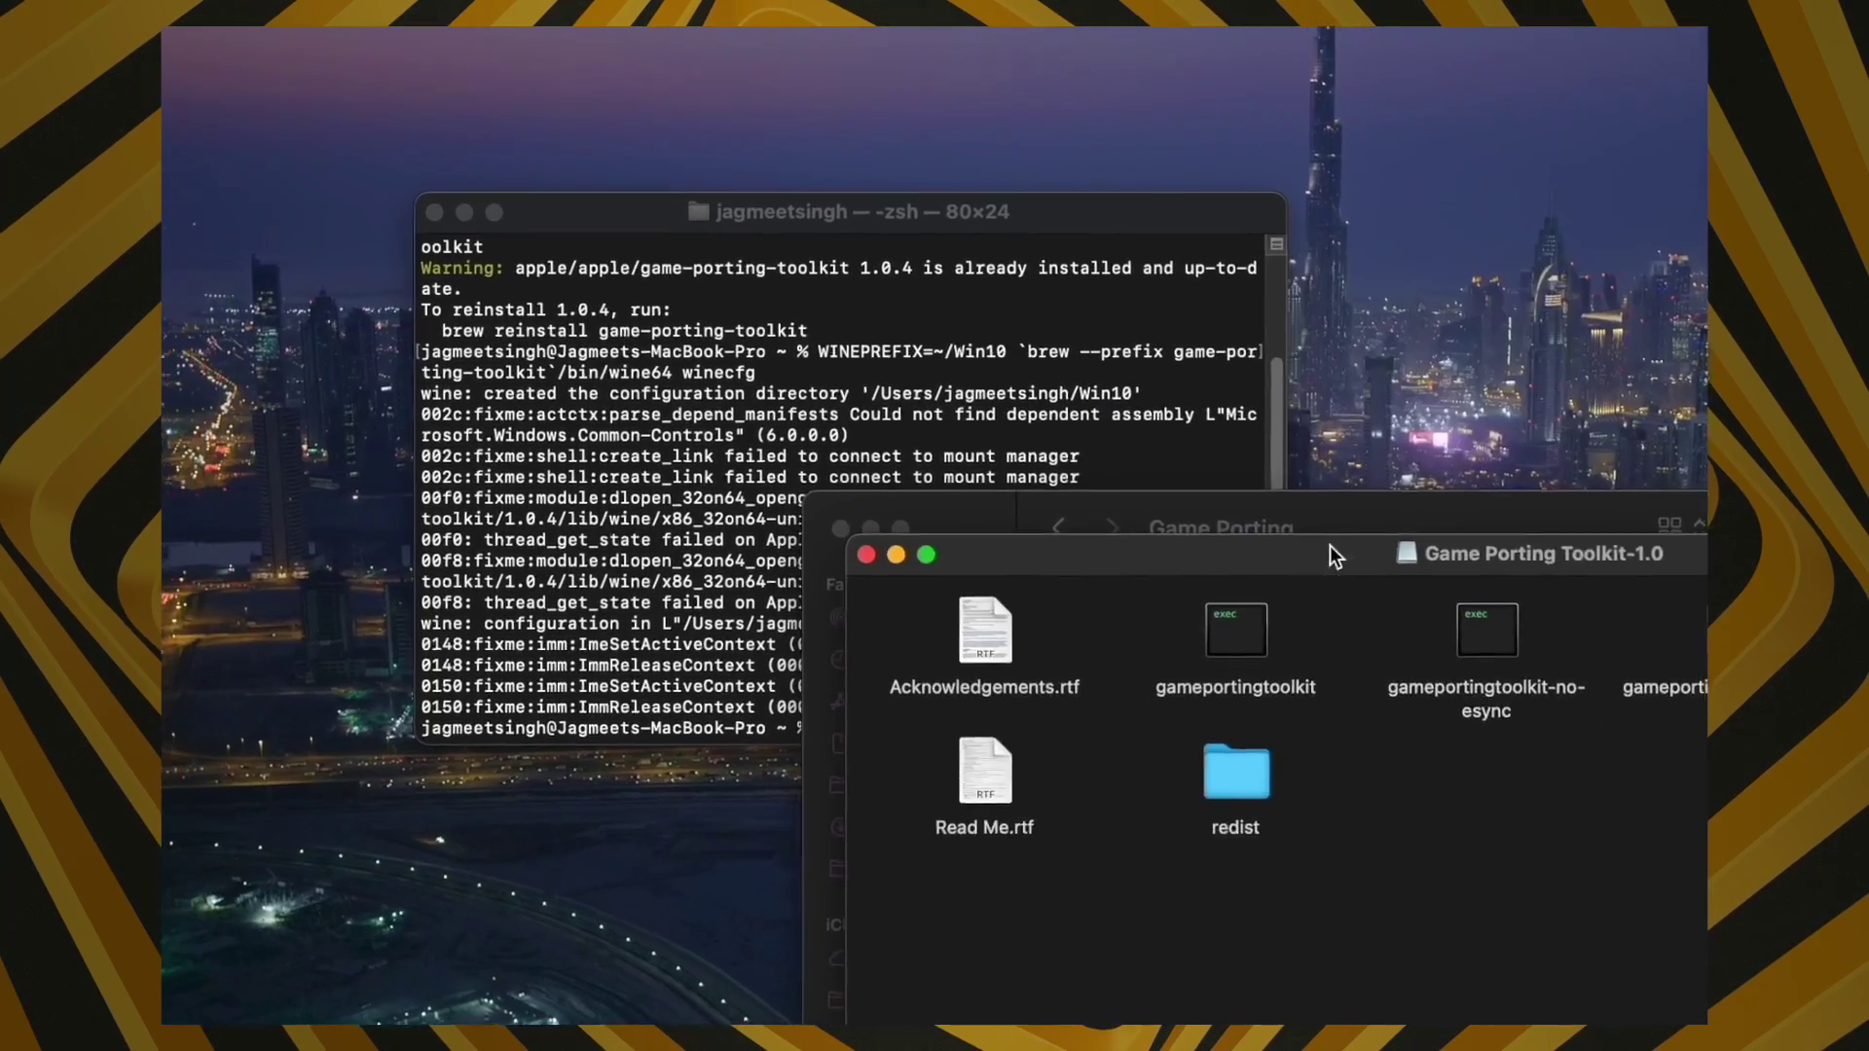
pyautogui.moveTo(1137, 512); pyautogui.dragTo(1422, 442)
# Step: Run the ditto and cp commands copying the redist libraries and toolkit scripts into Homebrew's toolkit
pyautogui.click(1212, 375)
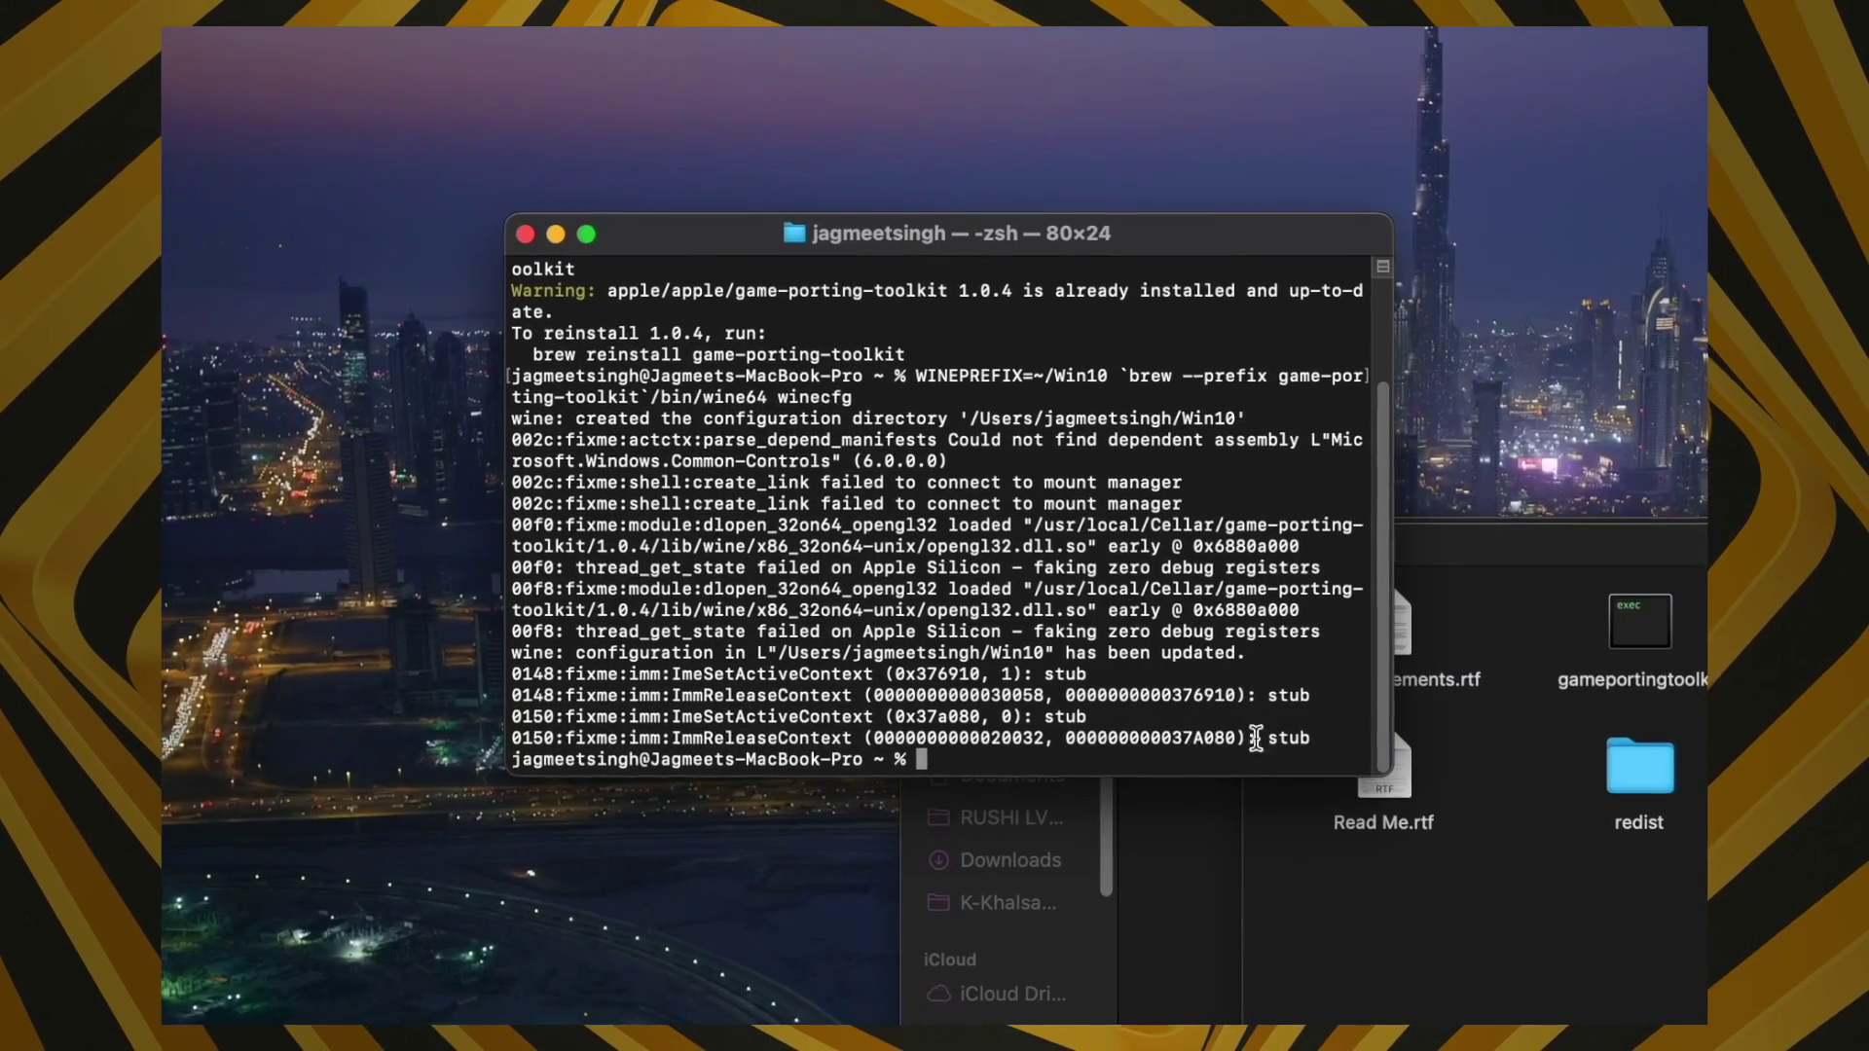
pyautogui.write('ditto /Volumes/Game\\ Porting\\ Toolkit-1.0/redist/lib/ `brew --prefix game-porting-toolkit`/lib/')
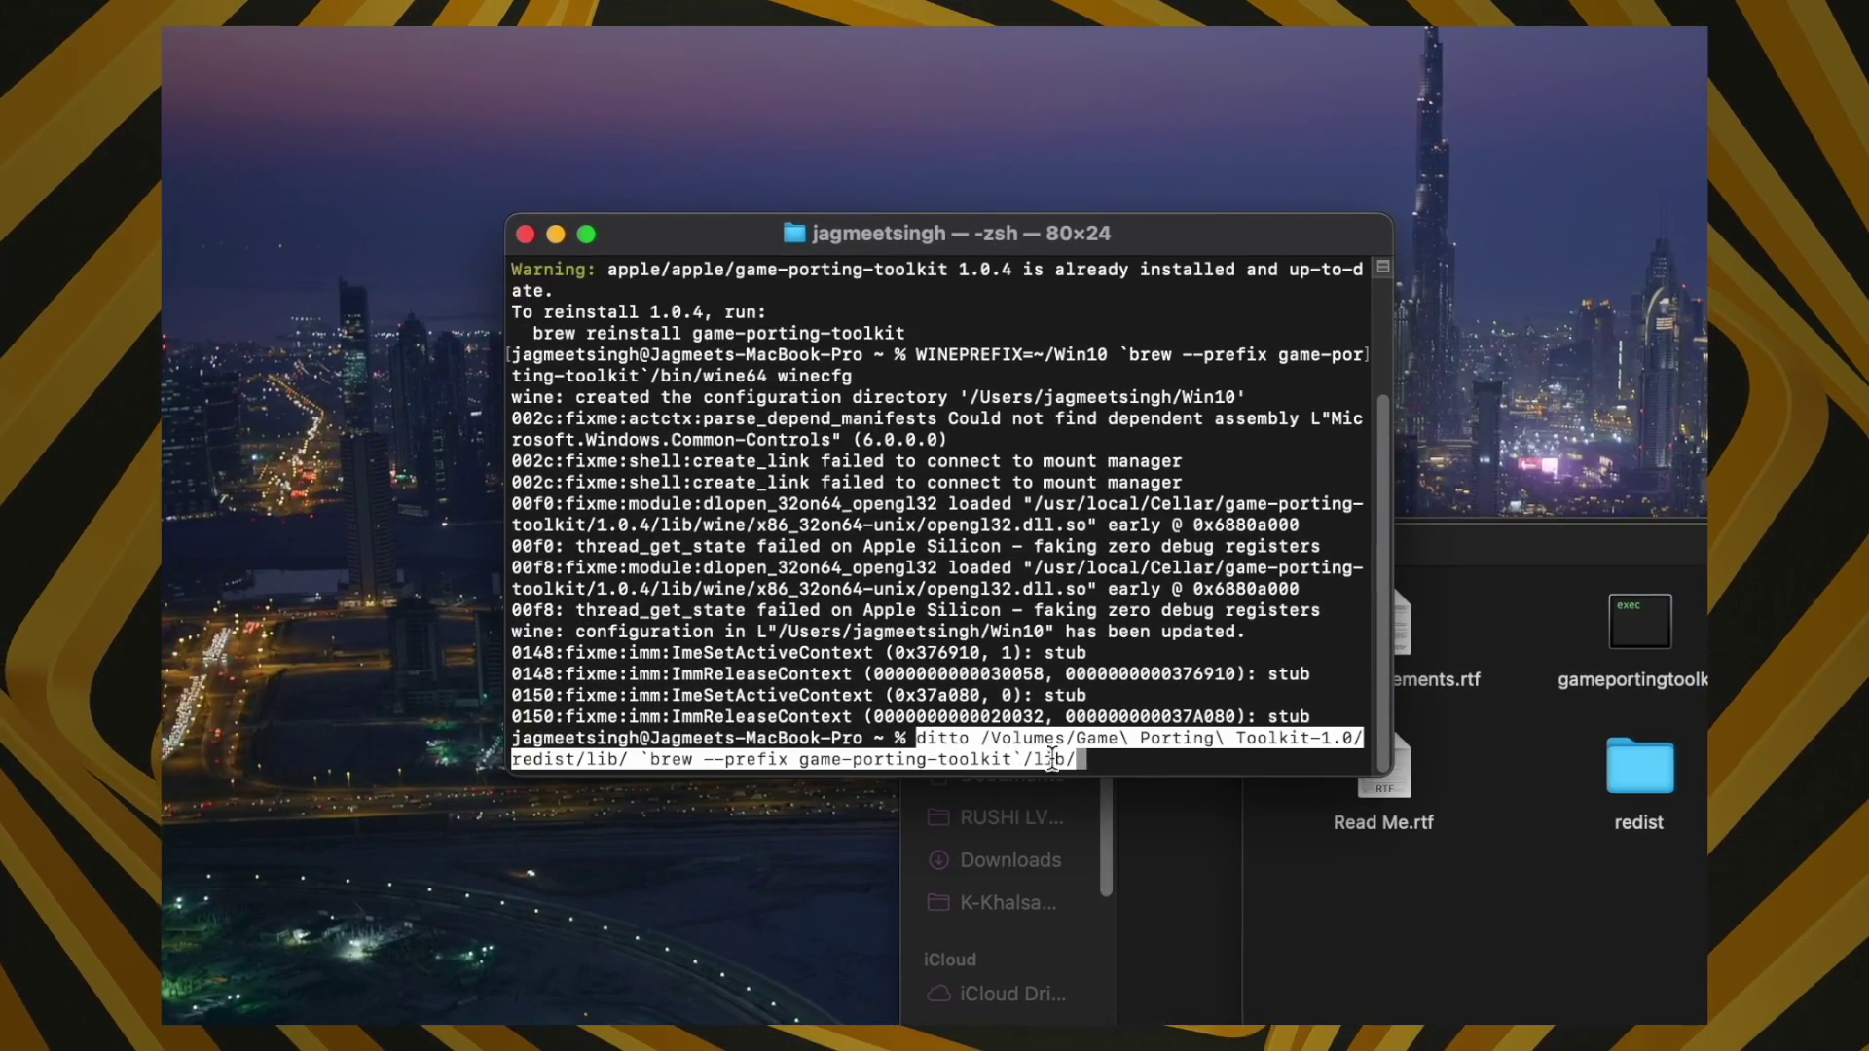
pyautogui.press('Return')
pyautogui.write('cp /Volumes/Game\\ Porting\\ Toolkit*/gameportingtoolkit* /usr/local/bin')
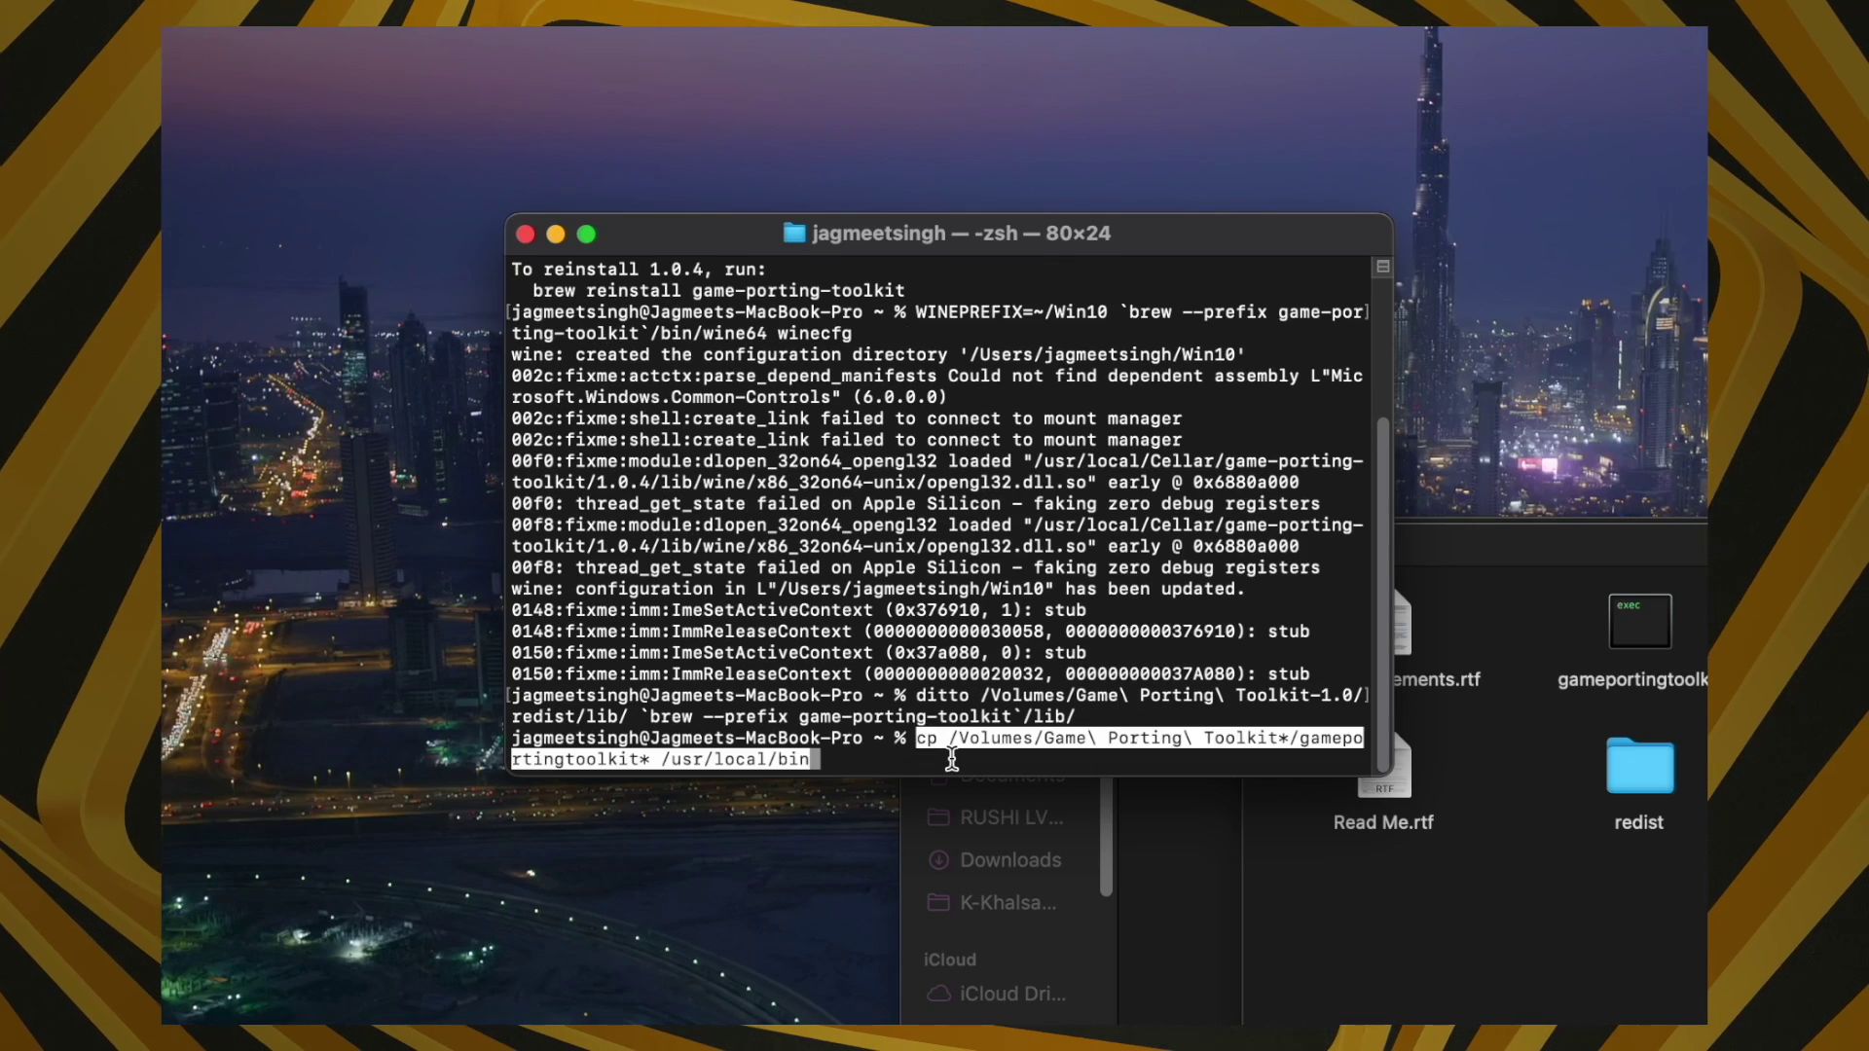
pyautogui.press('Return')
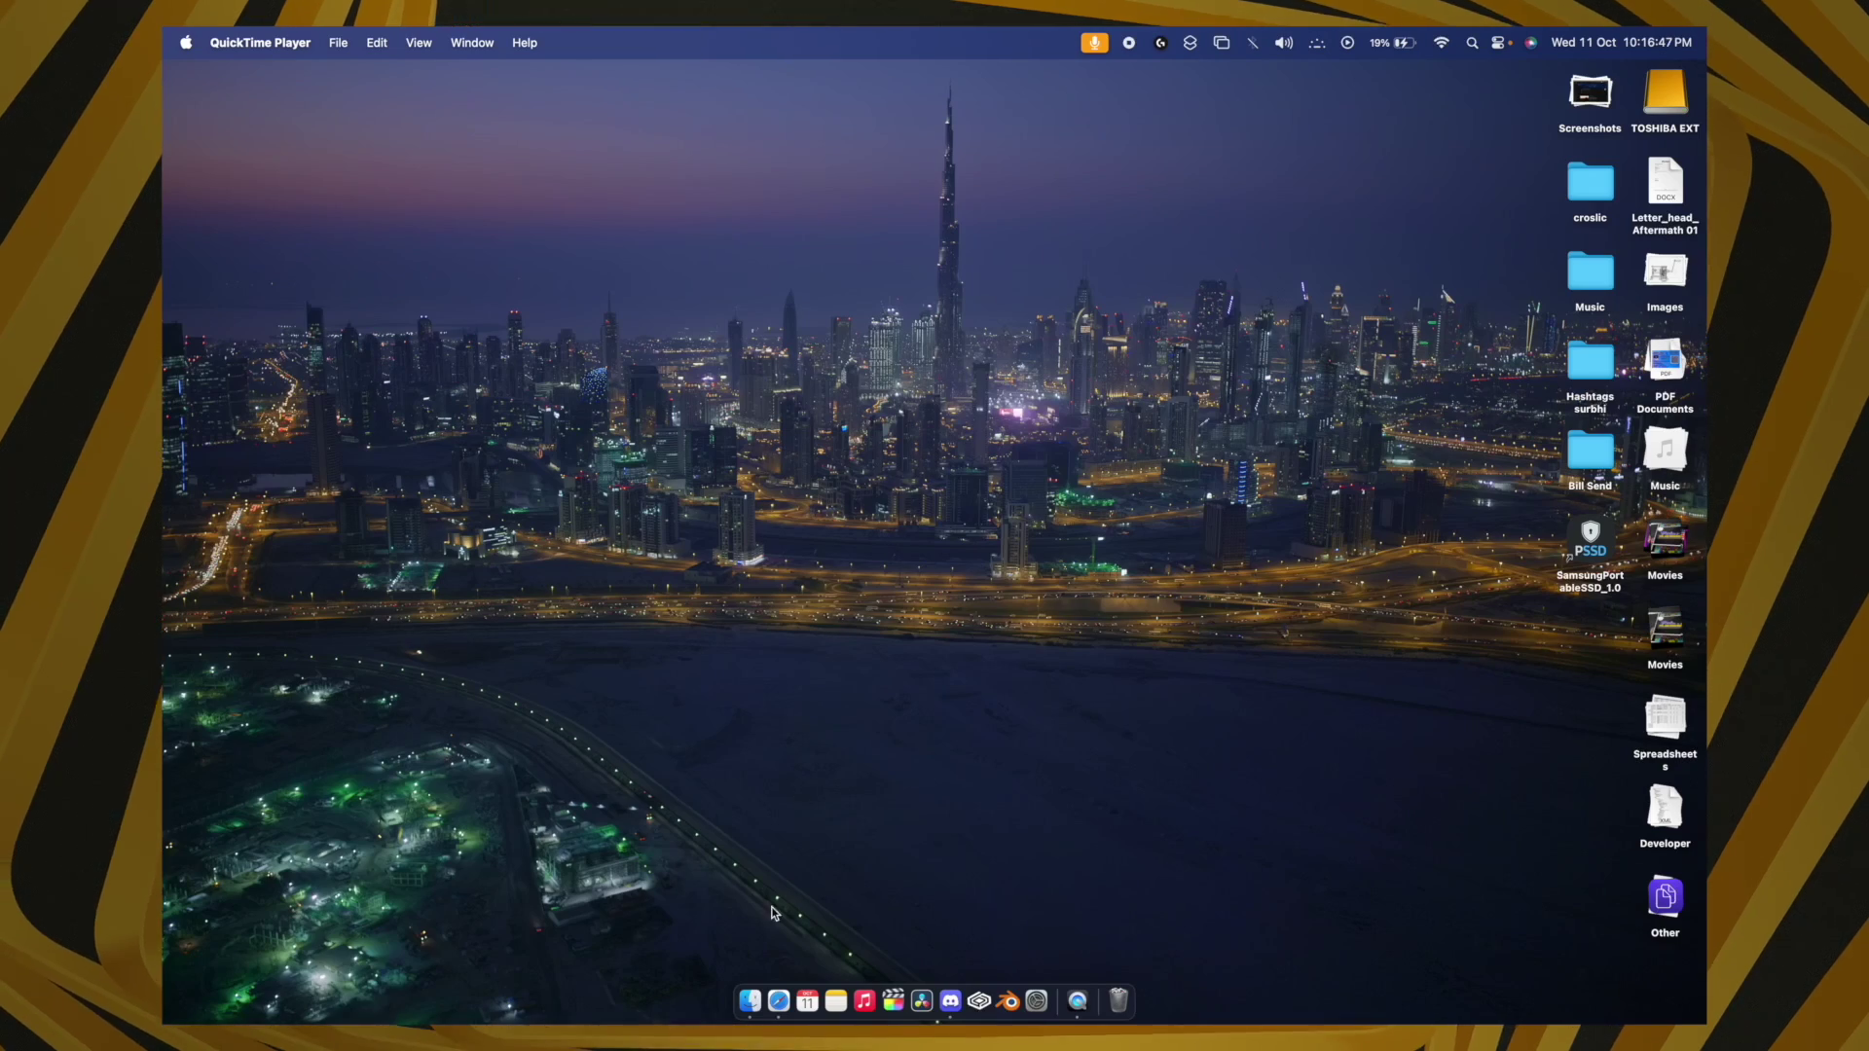
# Step: Download DOWNLOAD PK 5 (MACOS 10.13+) (DMG) from portingkit.com's Download page
pyautogui.click(779, 1000)
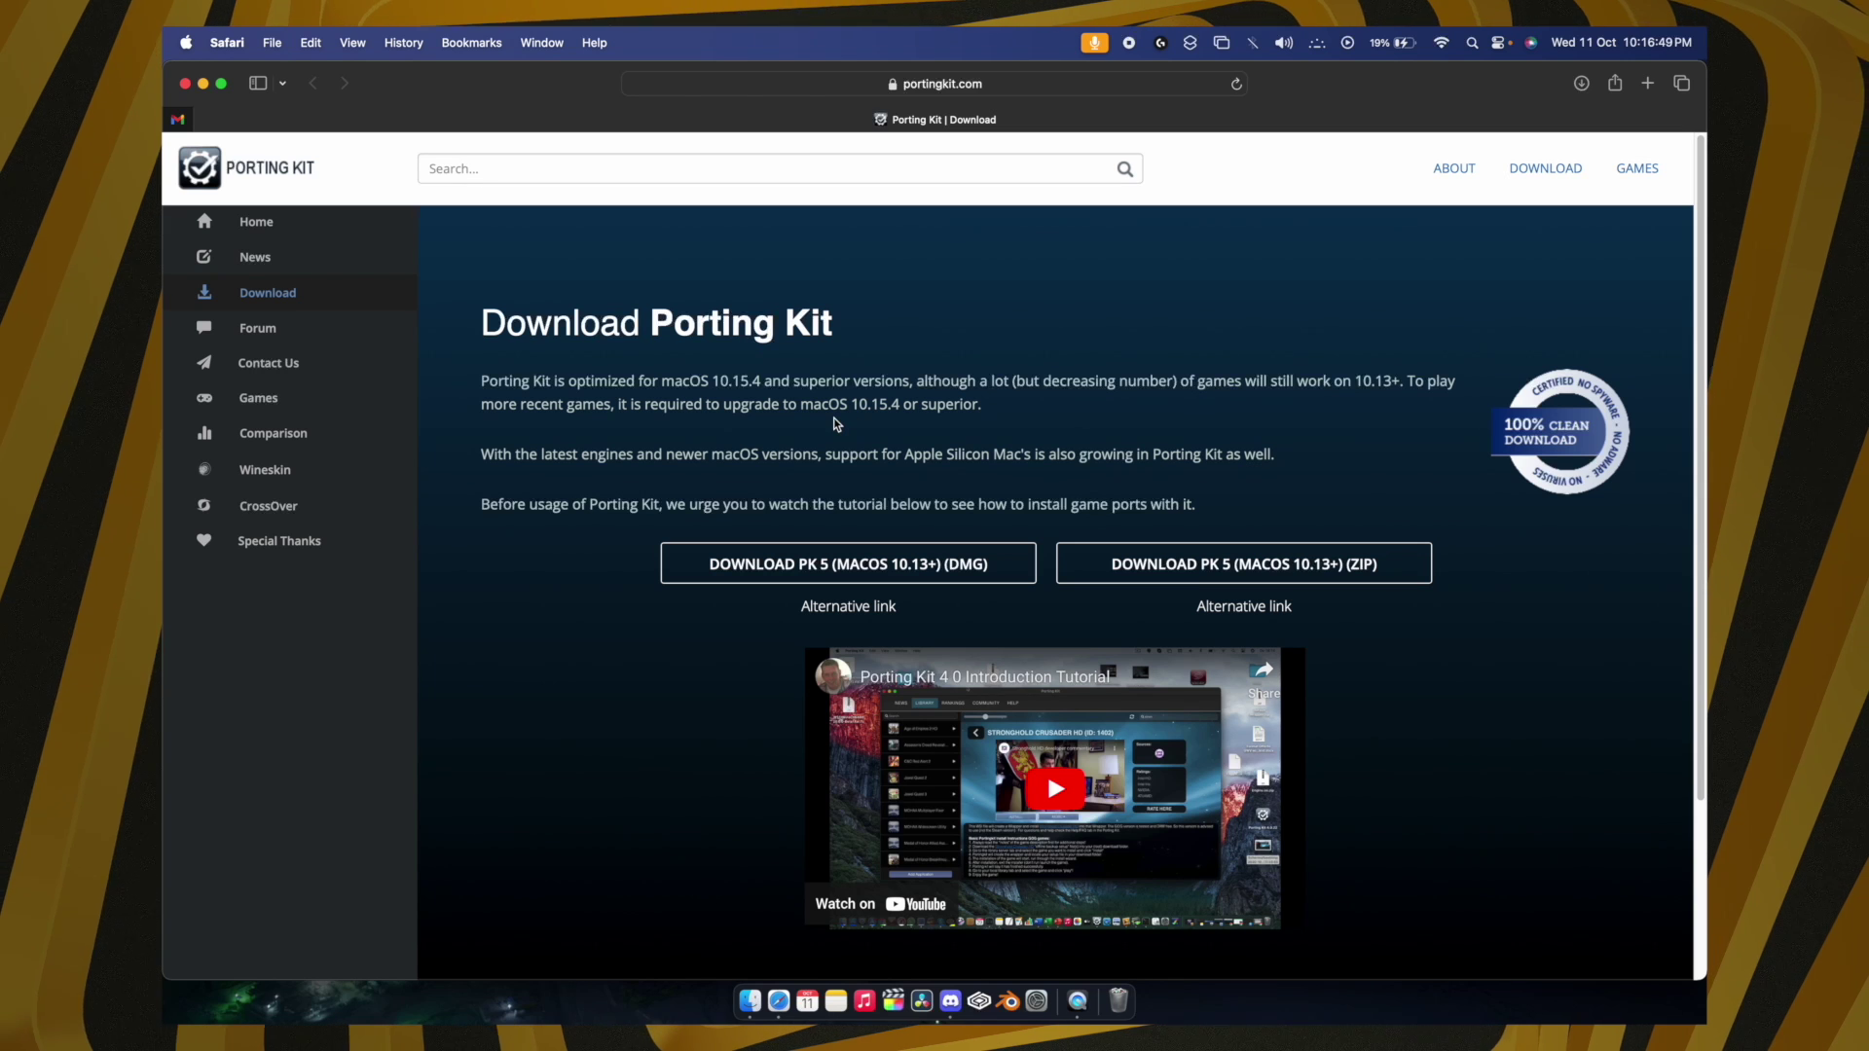
pyautogui.click(808, 574)
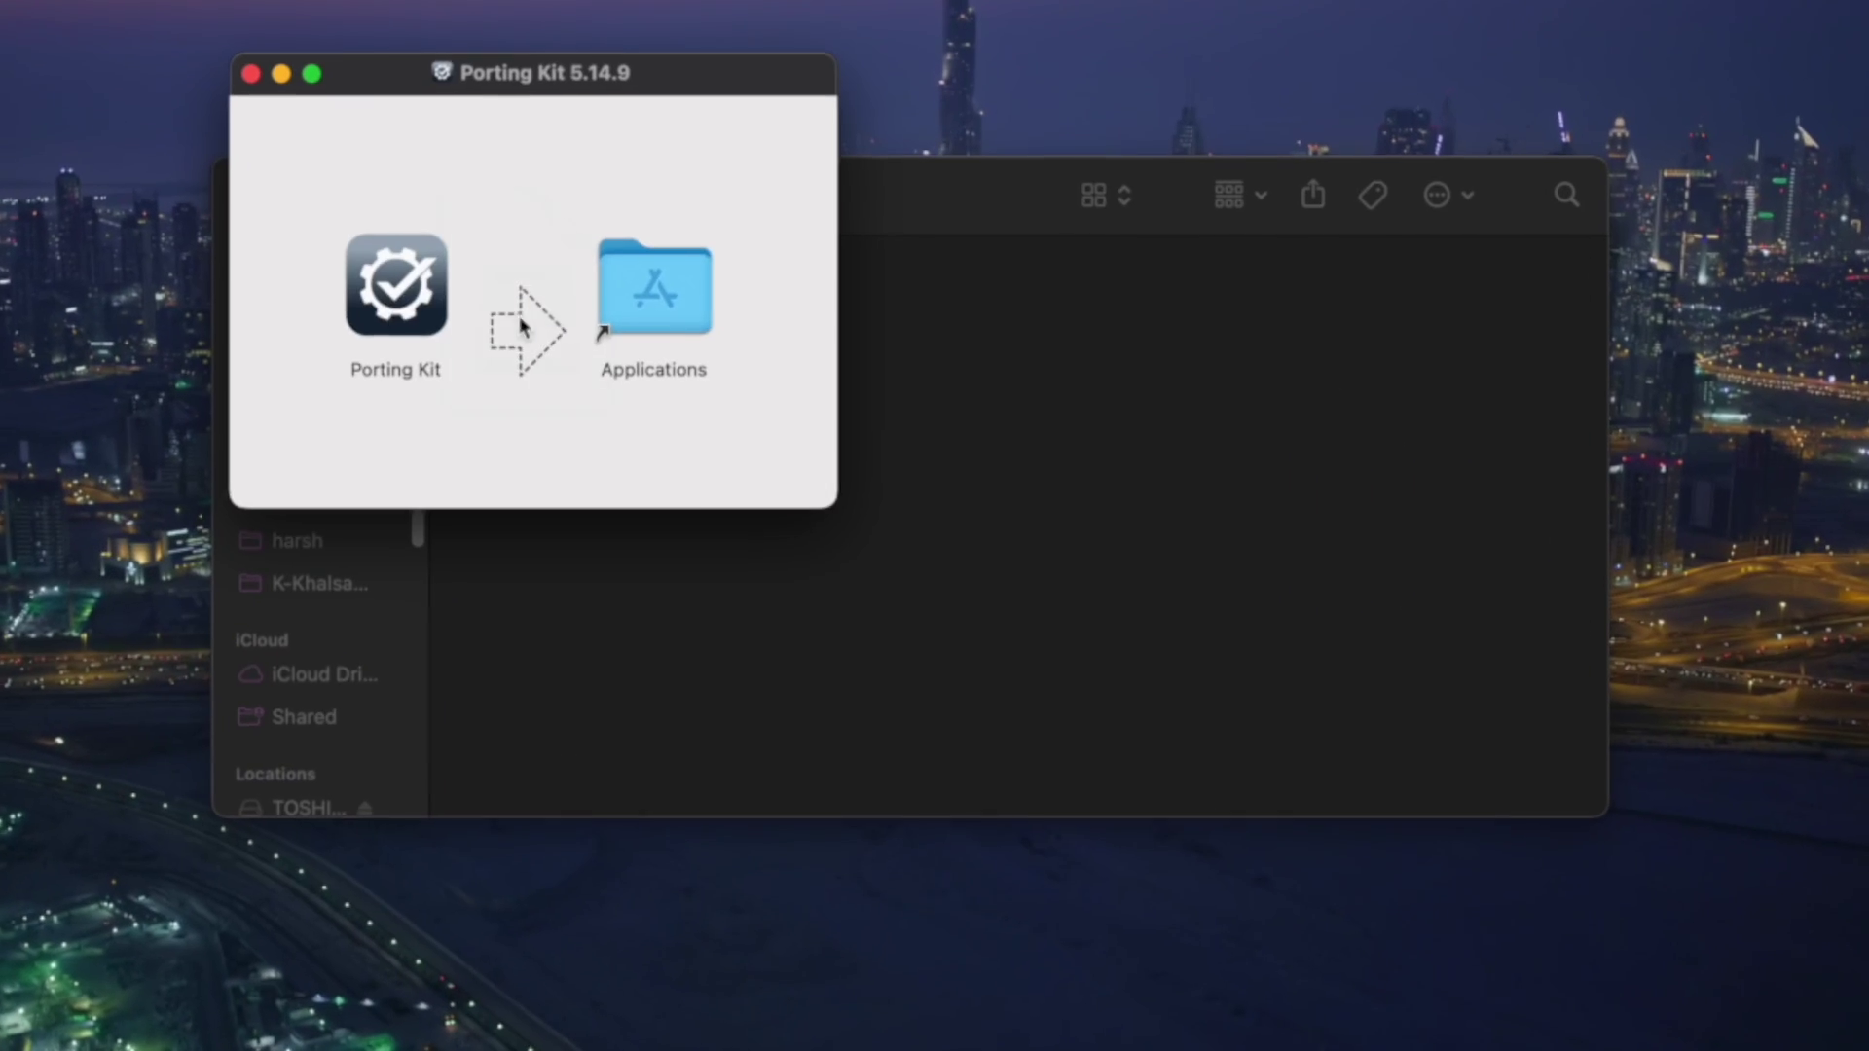
# Step: Copy Porting Kit into Applications, launch and allow it, then start a New Custom Port Wrapper
pyautogui.moveTo(393, 282); pyautogui.dragTo(652, 290)
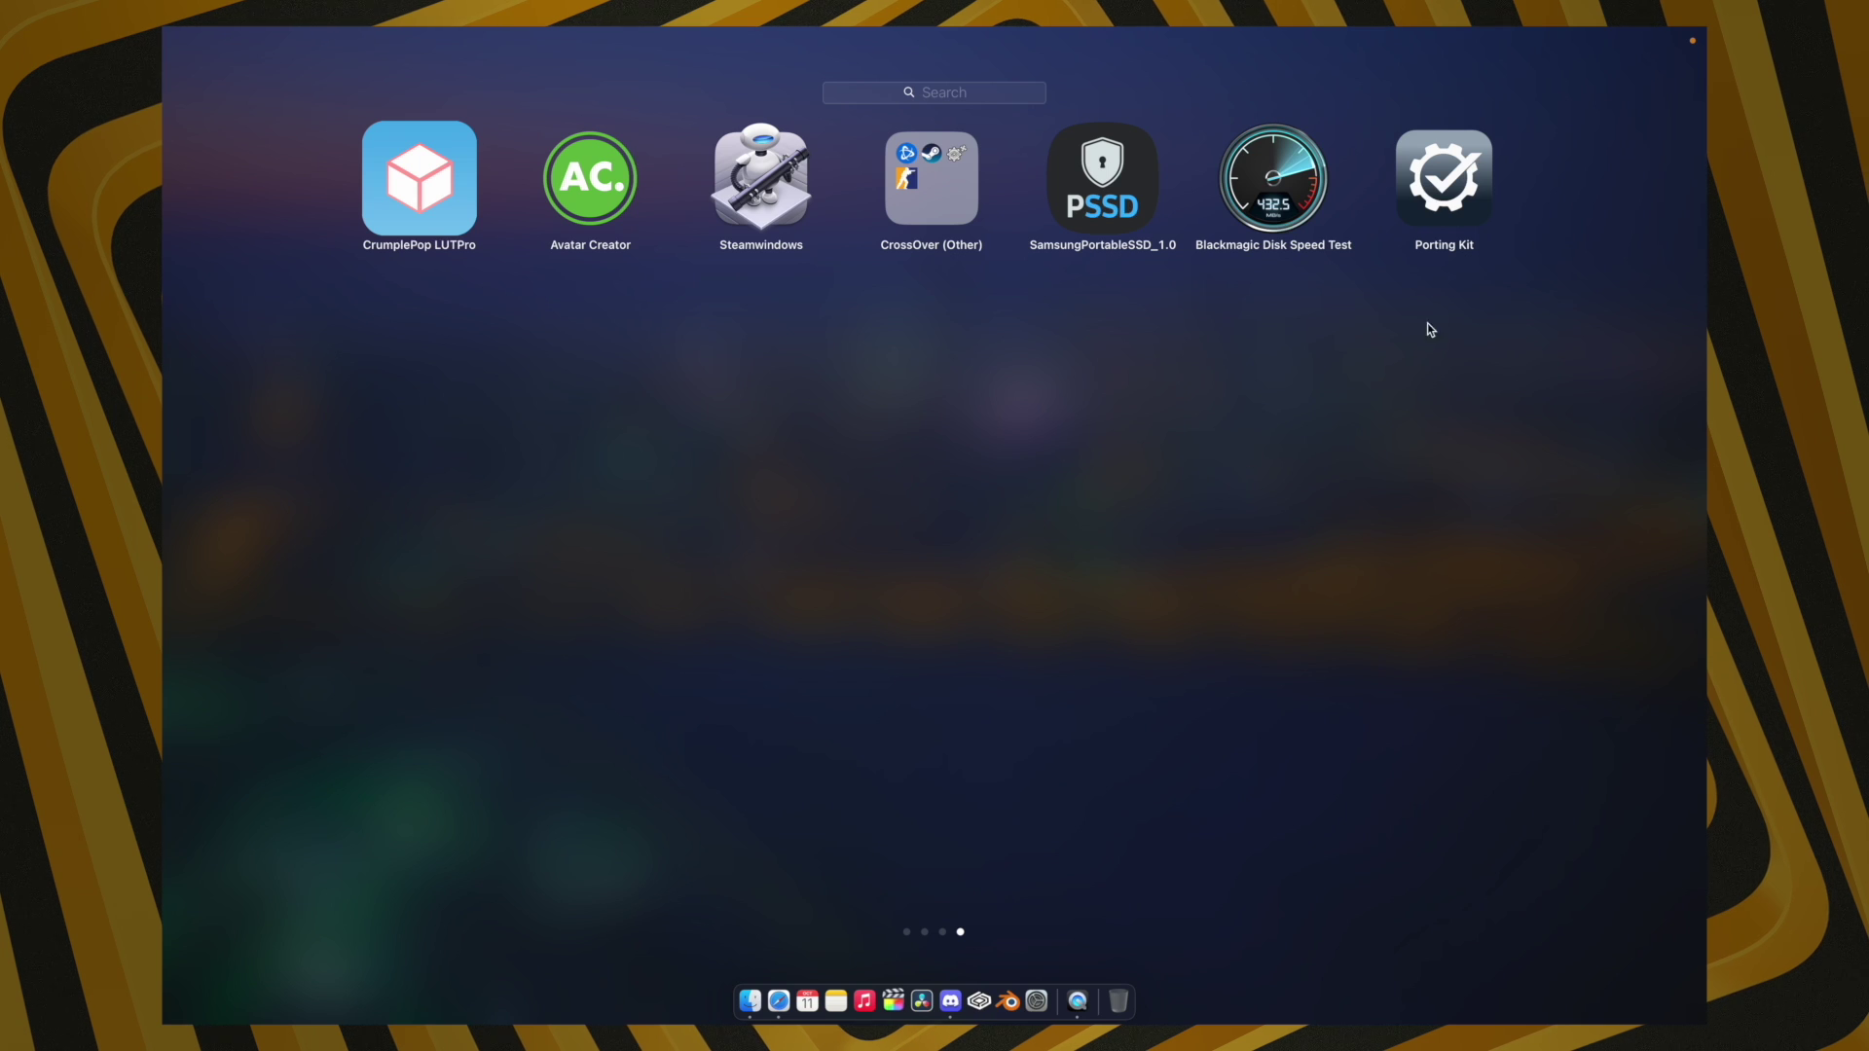
pyautogui.click(1433, 185)
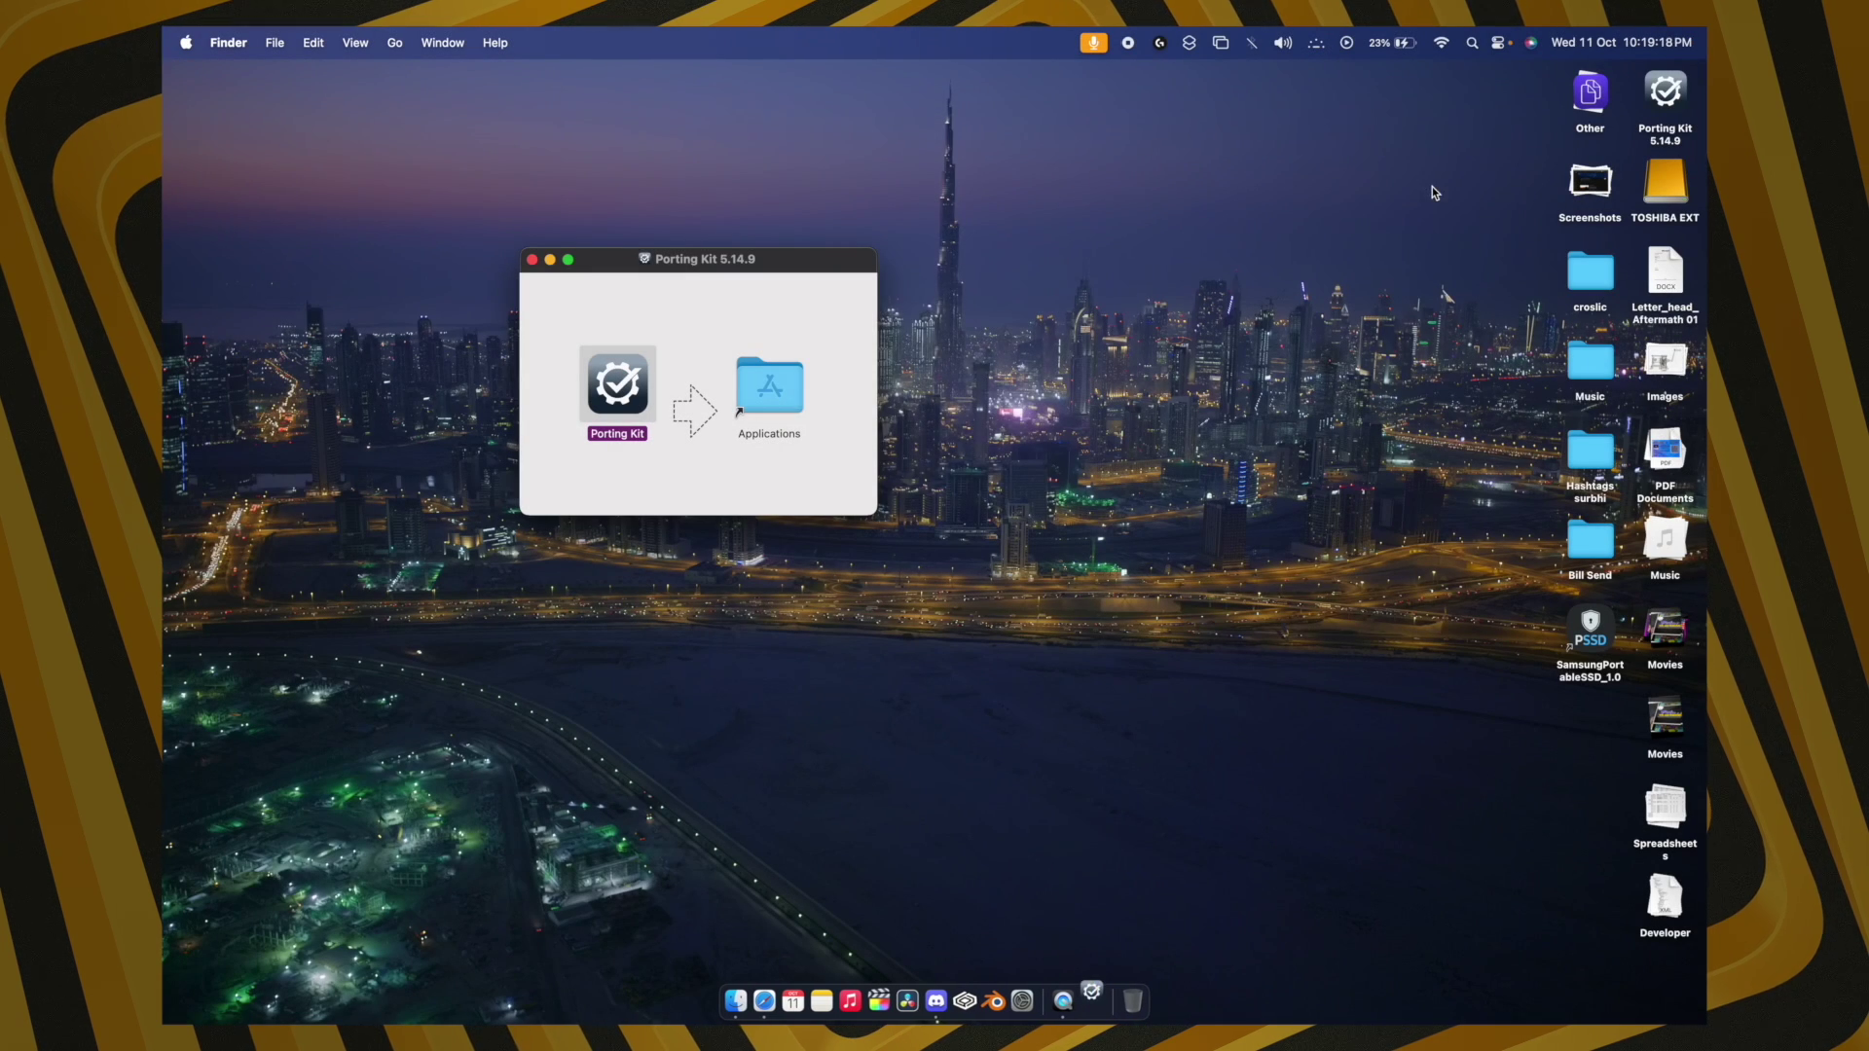
pyautogui.click(976, 446)
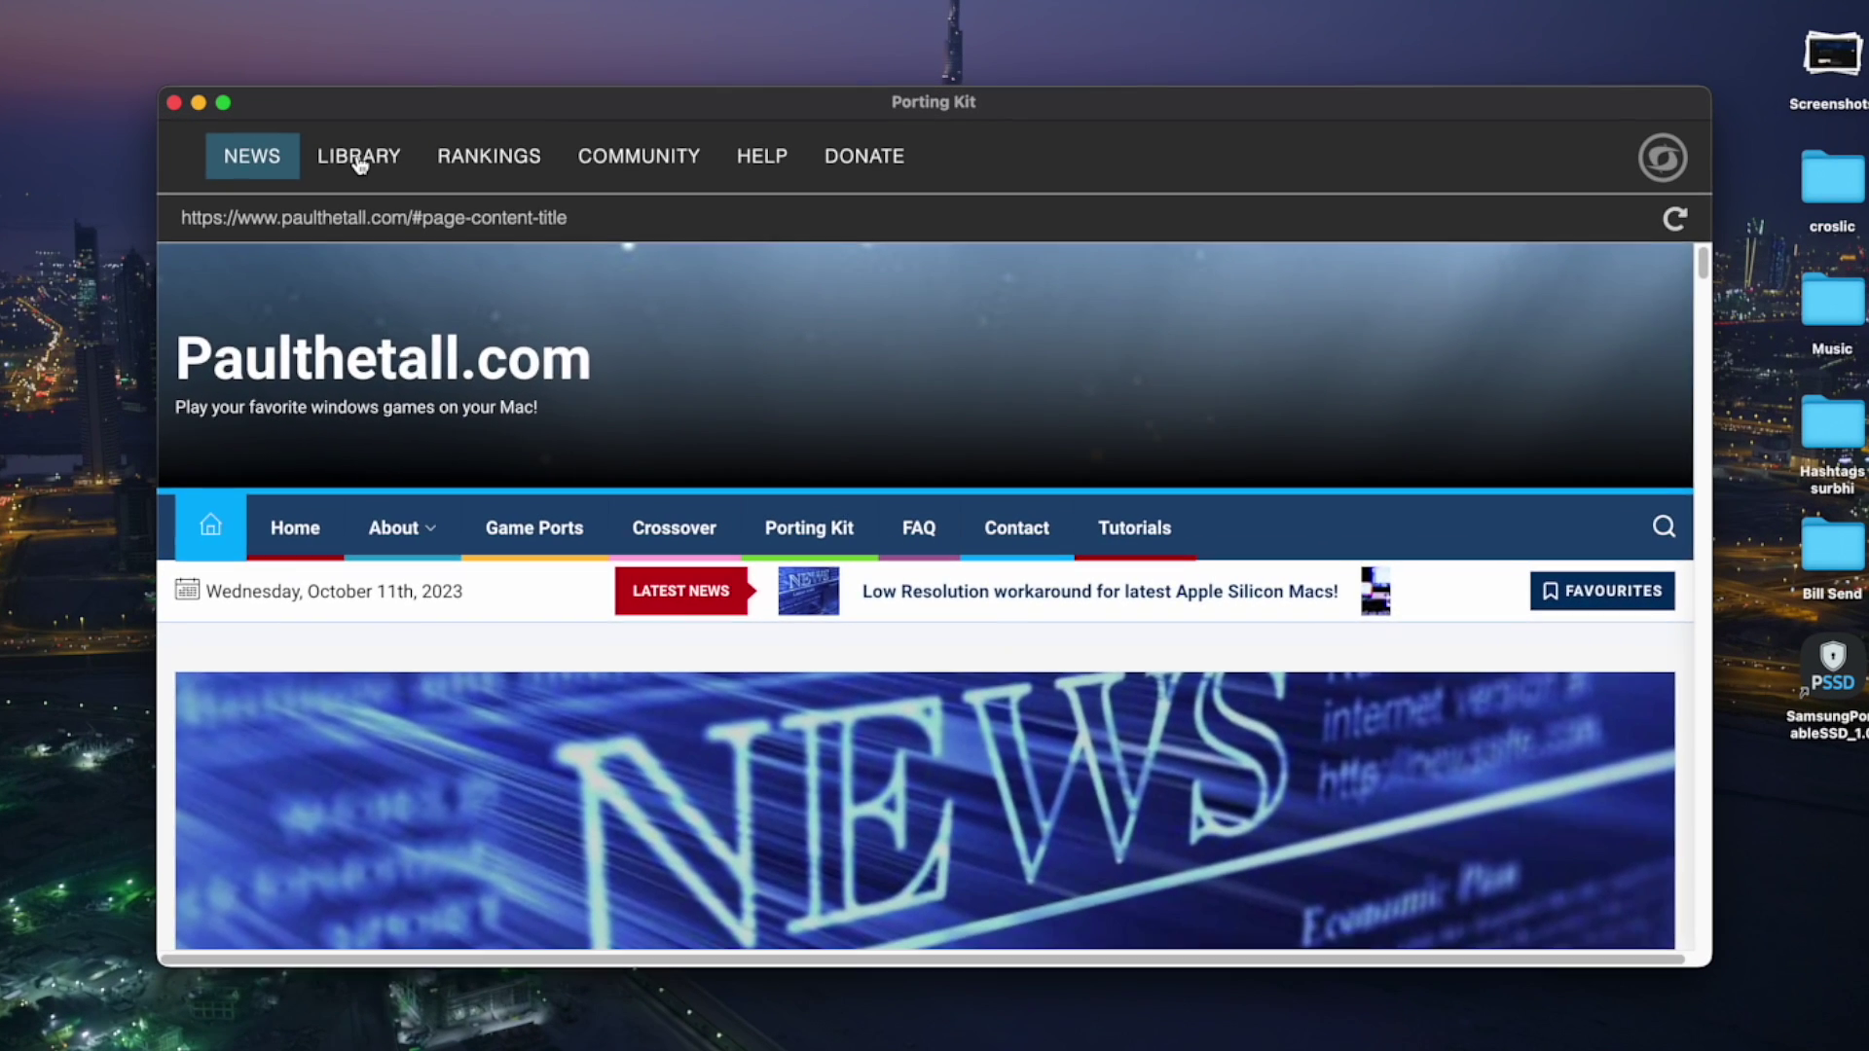
pyautogui.click(359, 161)
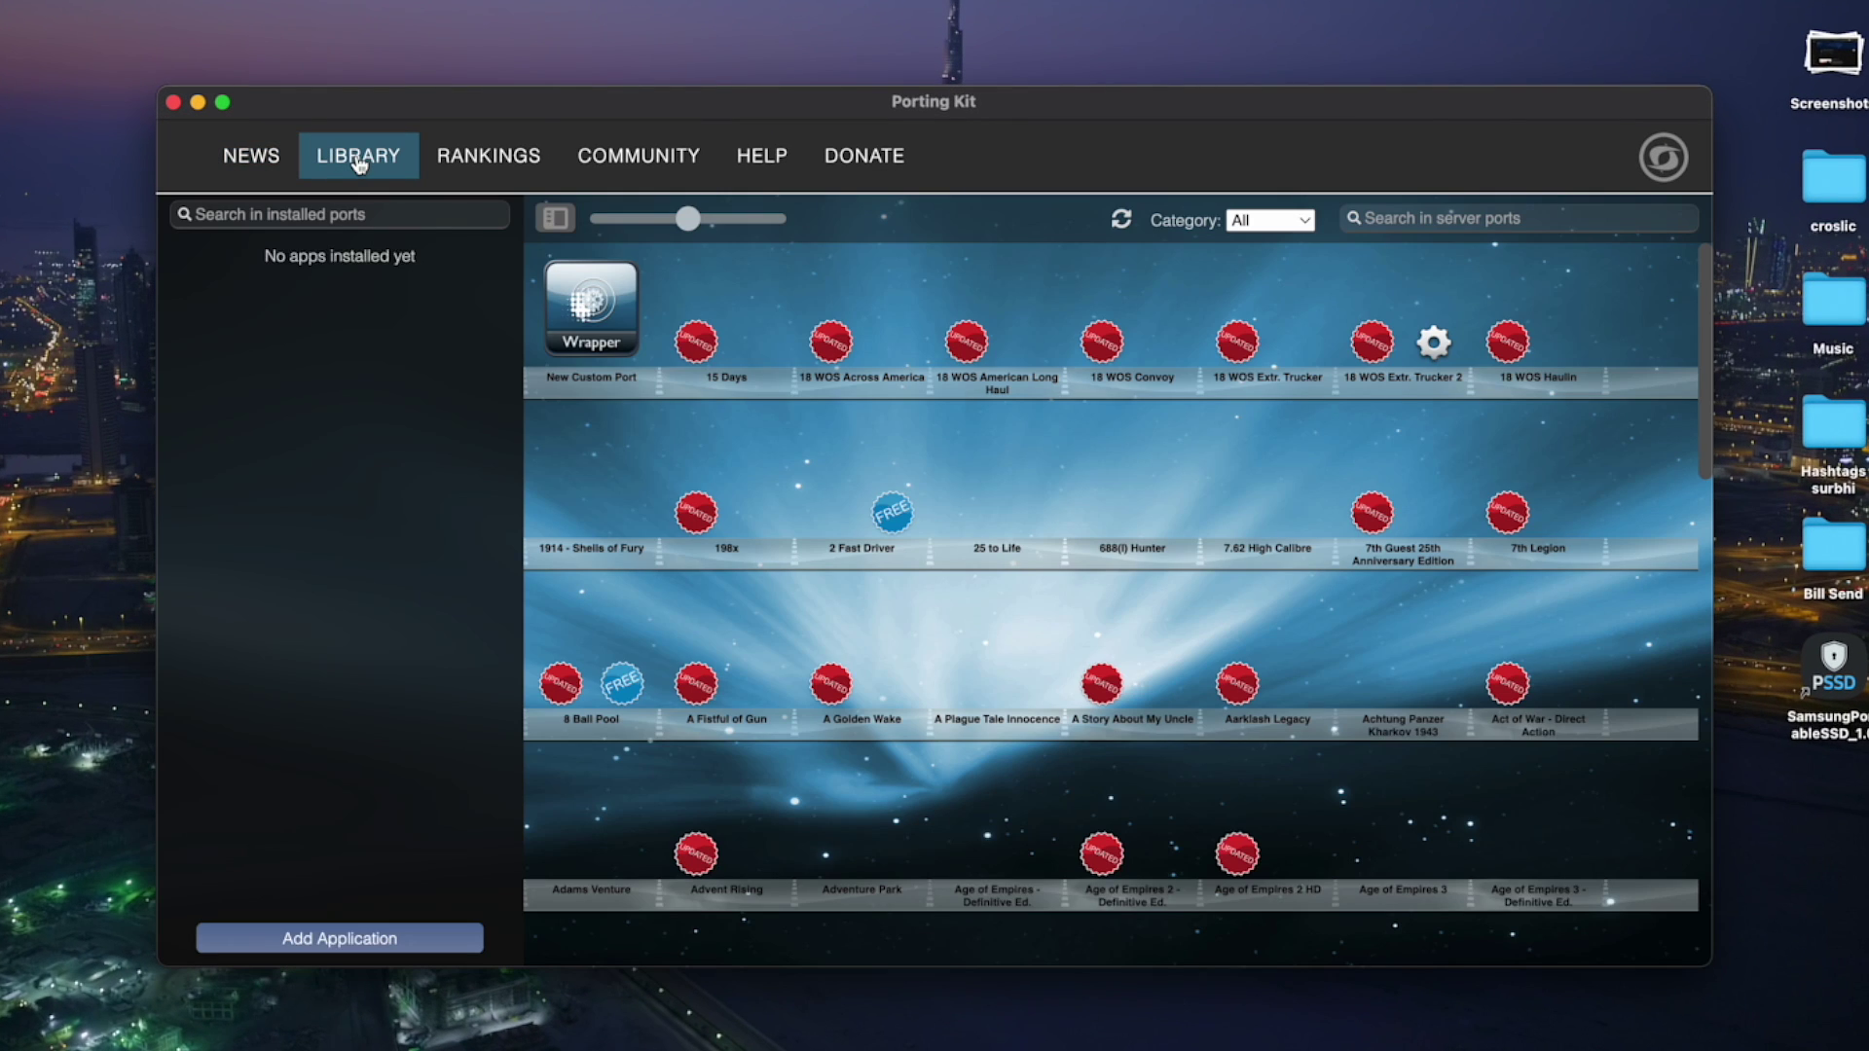
pyautogui.click(601, 317)
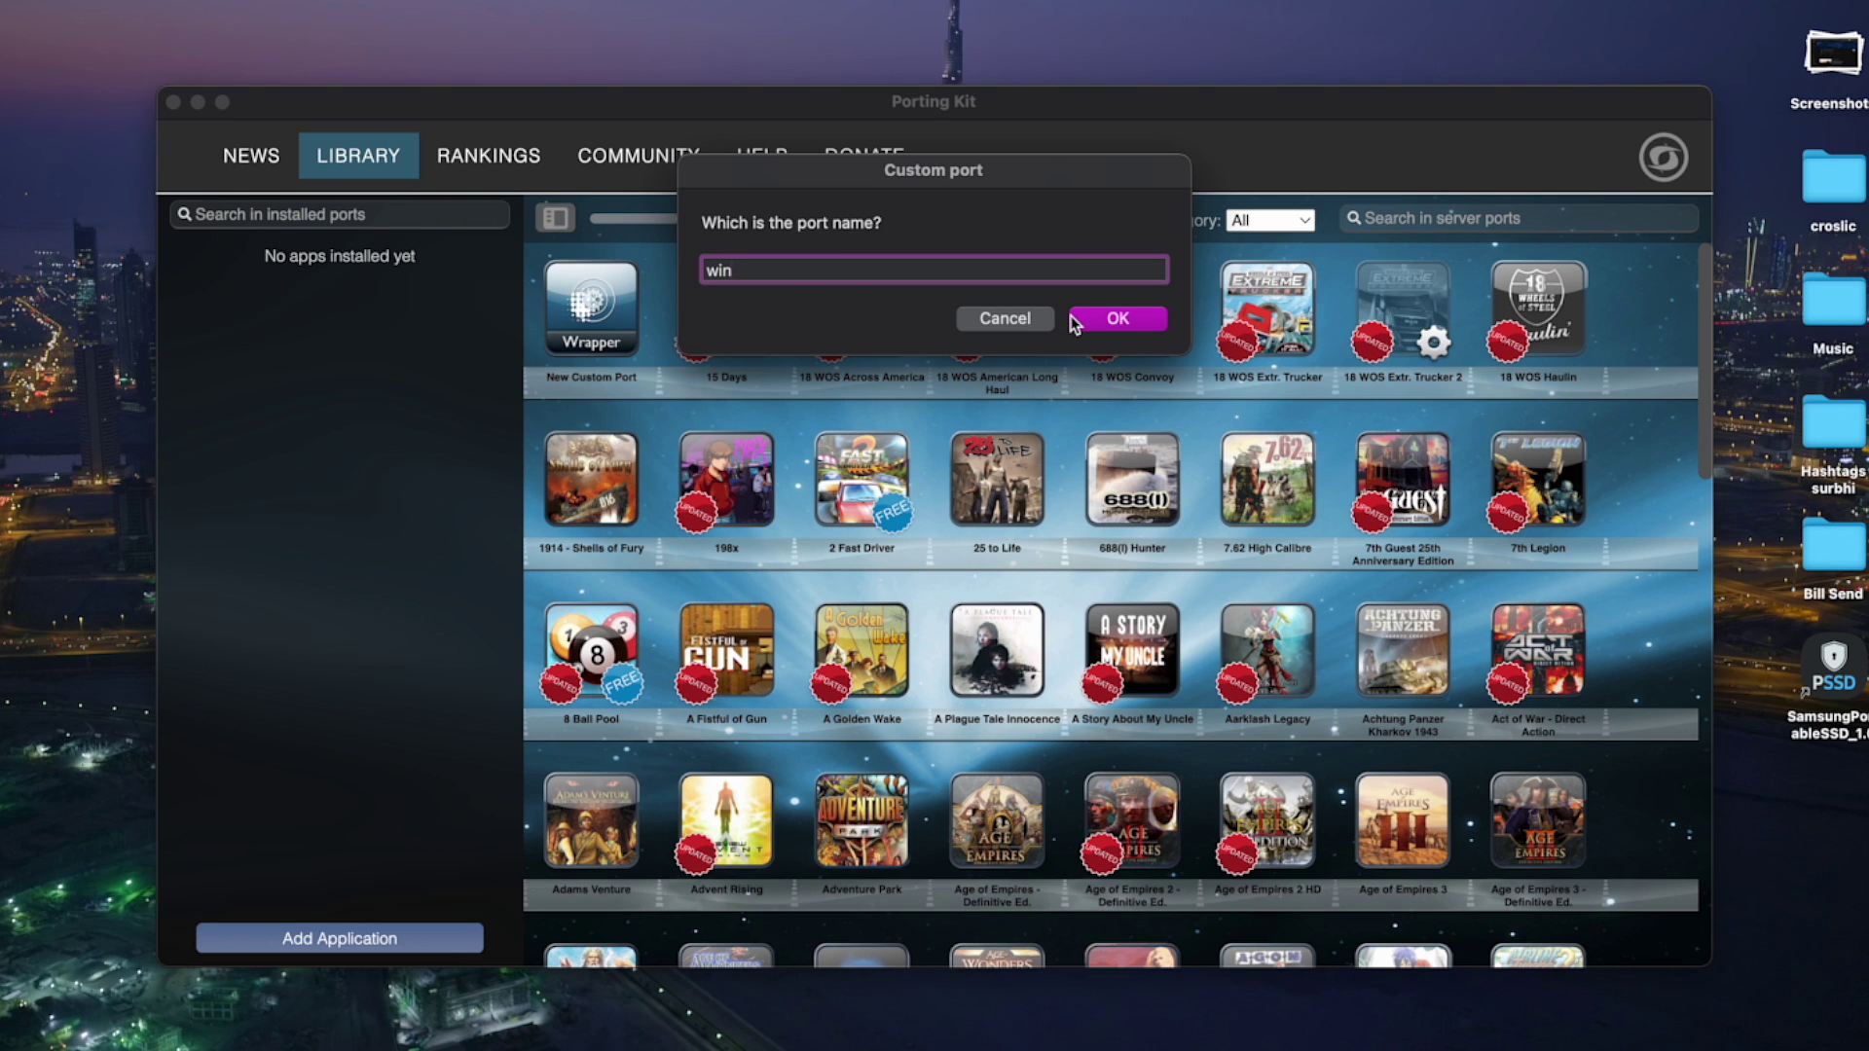
# Step: Confirm the port name 'win' and get past the introduction and agreement
pyautogui.click(1118, 319)
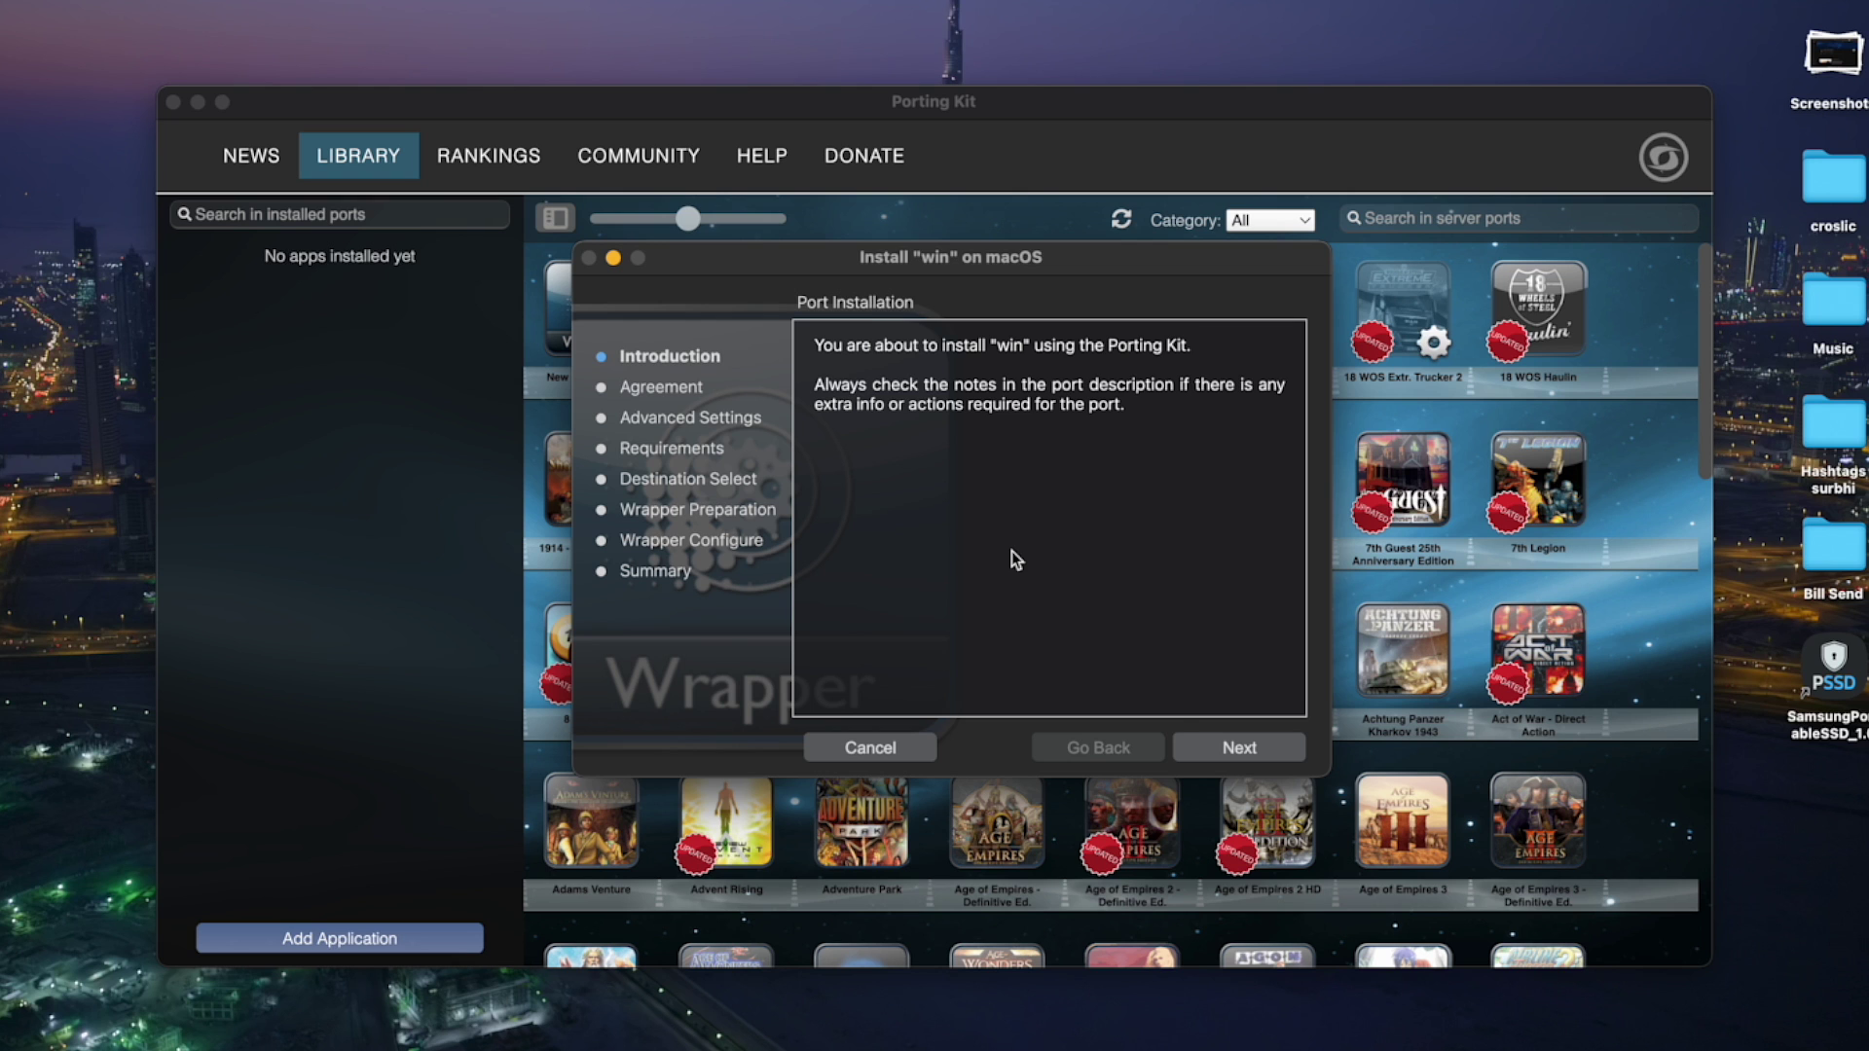
pyautogui.click(1217, 744)
pyautogui.click(1217, 743)
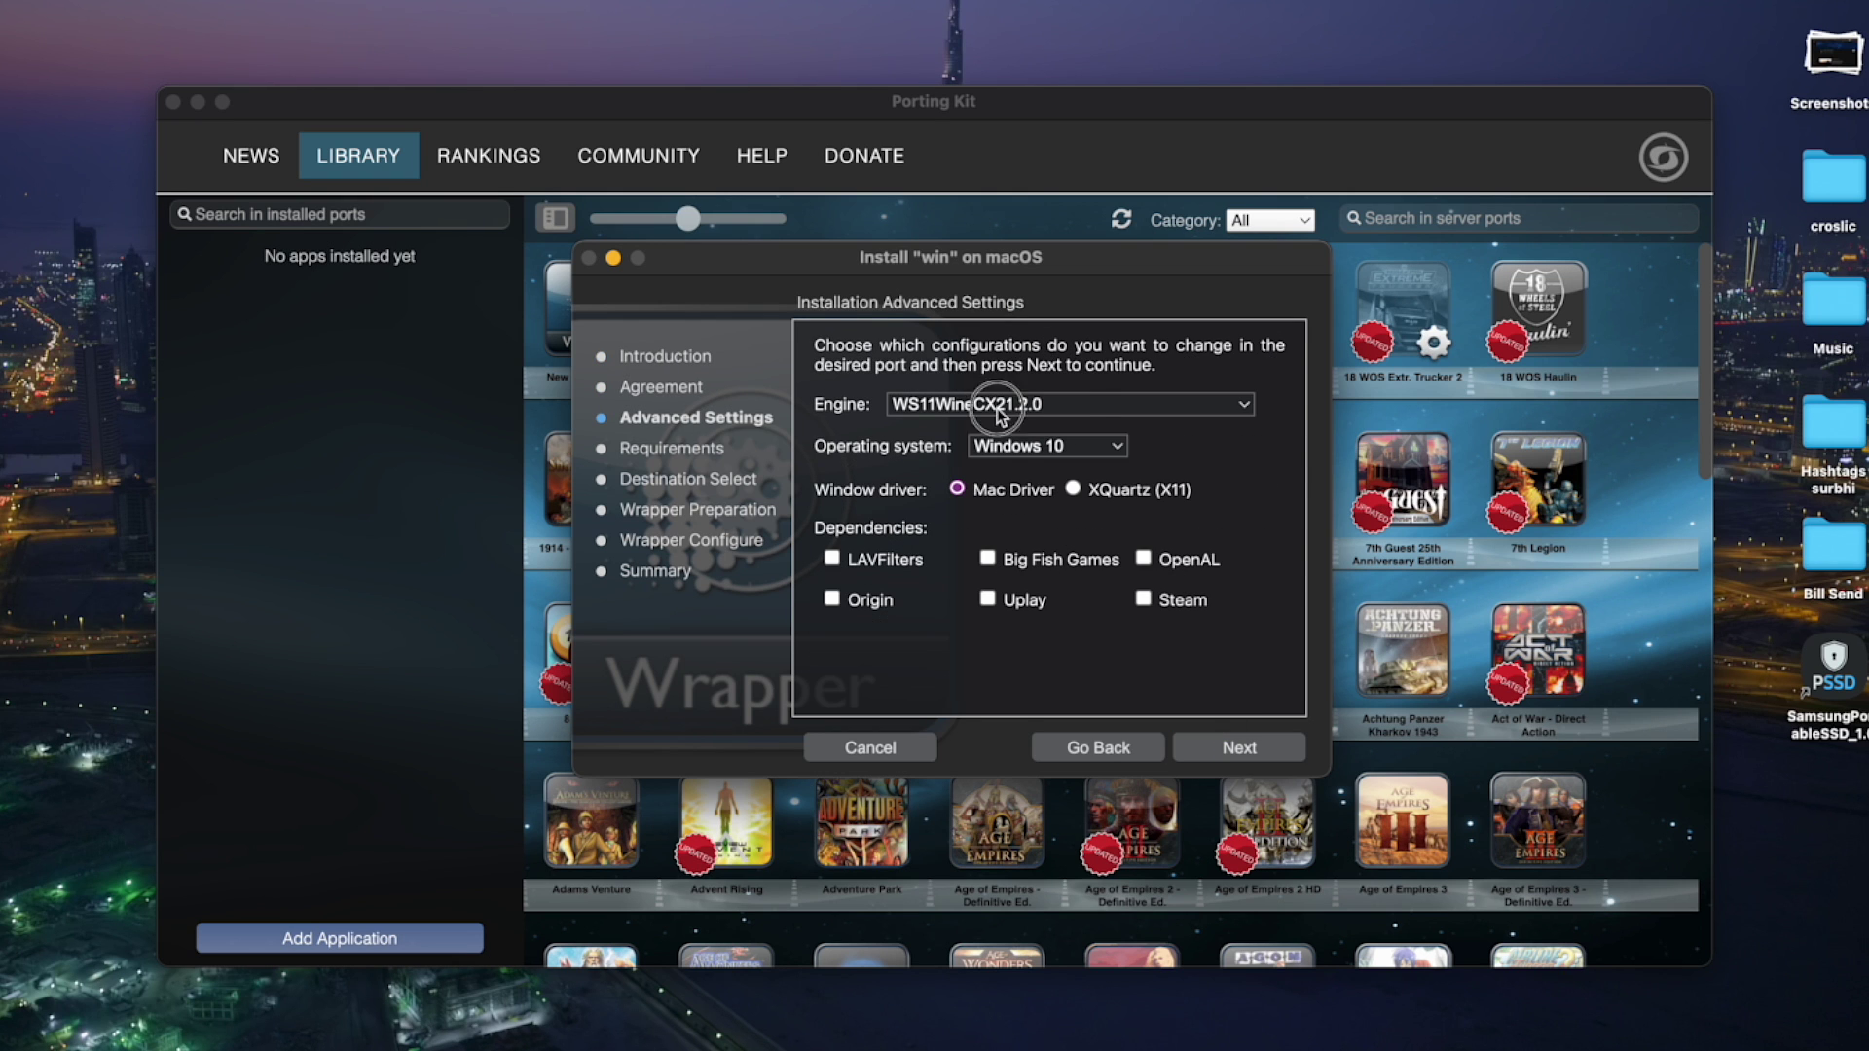
# Step: Choose the WS11WineCX64Bit22.1.1-13_D3DMetal-v1.0.4 engine, add Steam, and start building the wrapper
pyautogui.click(1070, 403)
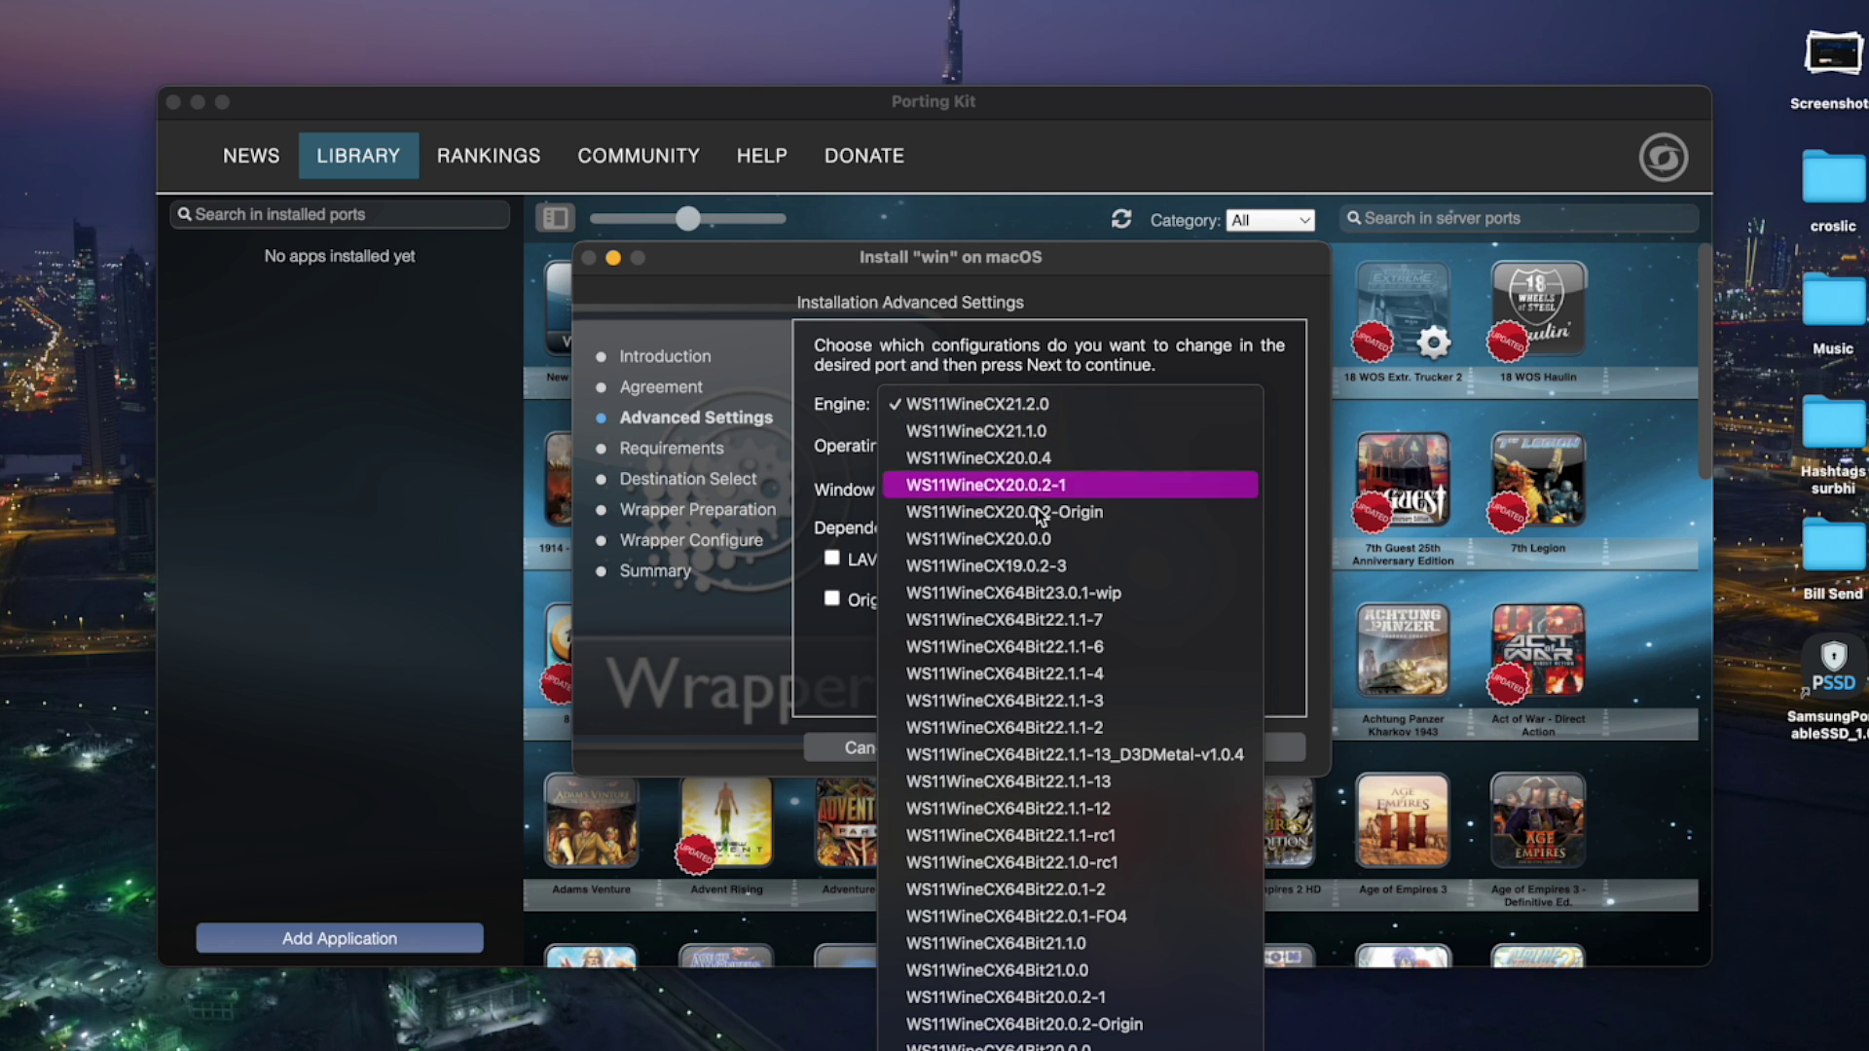
pyautogui.click(1030, 750)
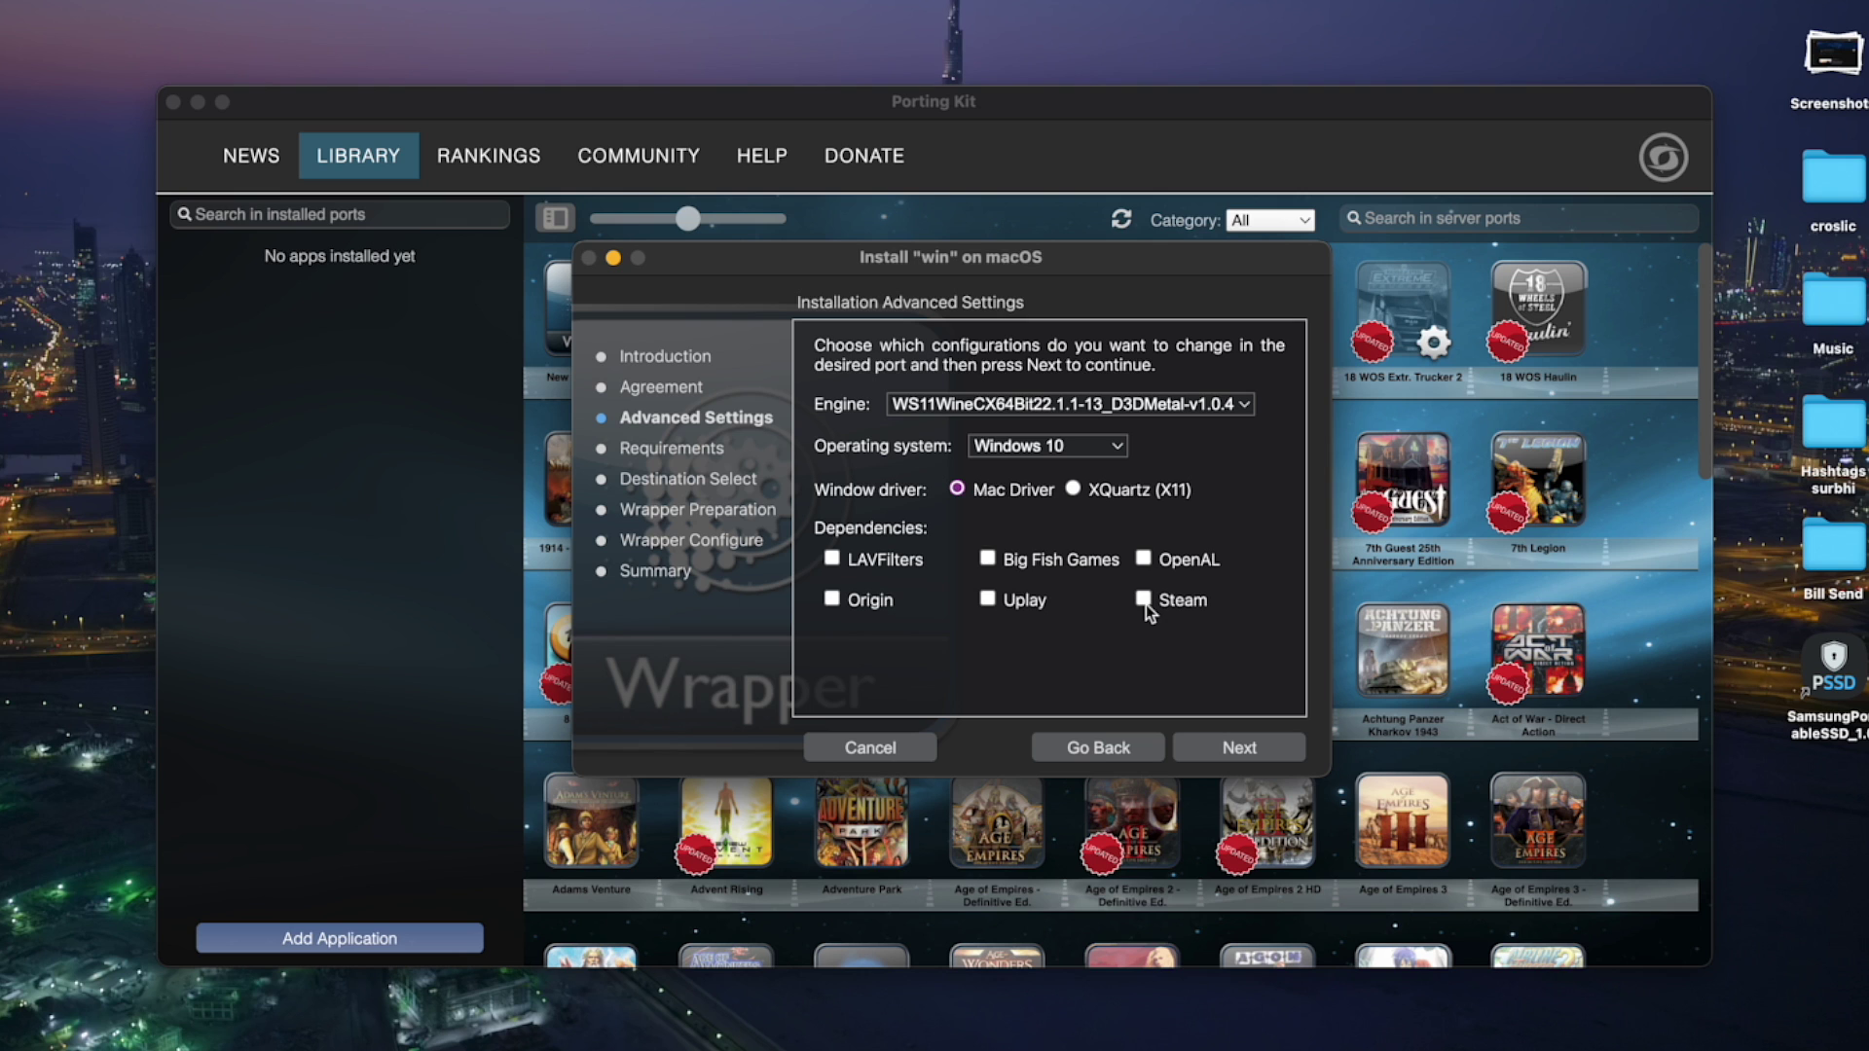
pyautogui.click(1145, 601)
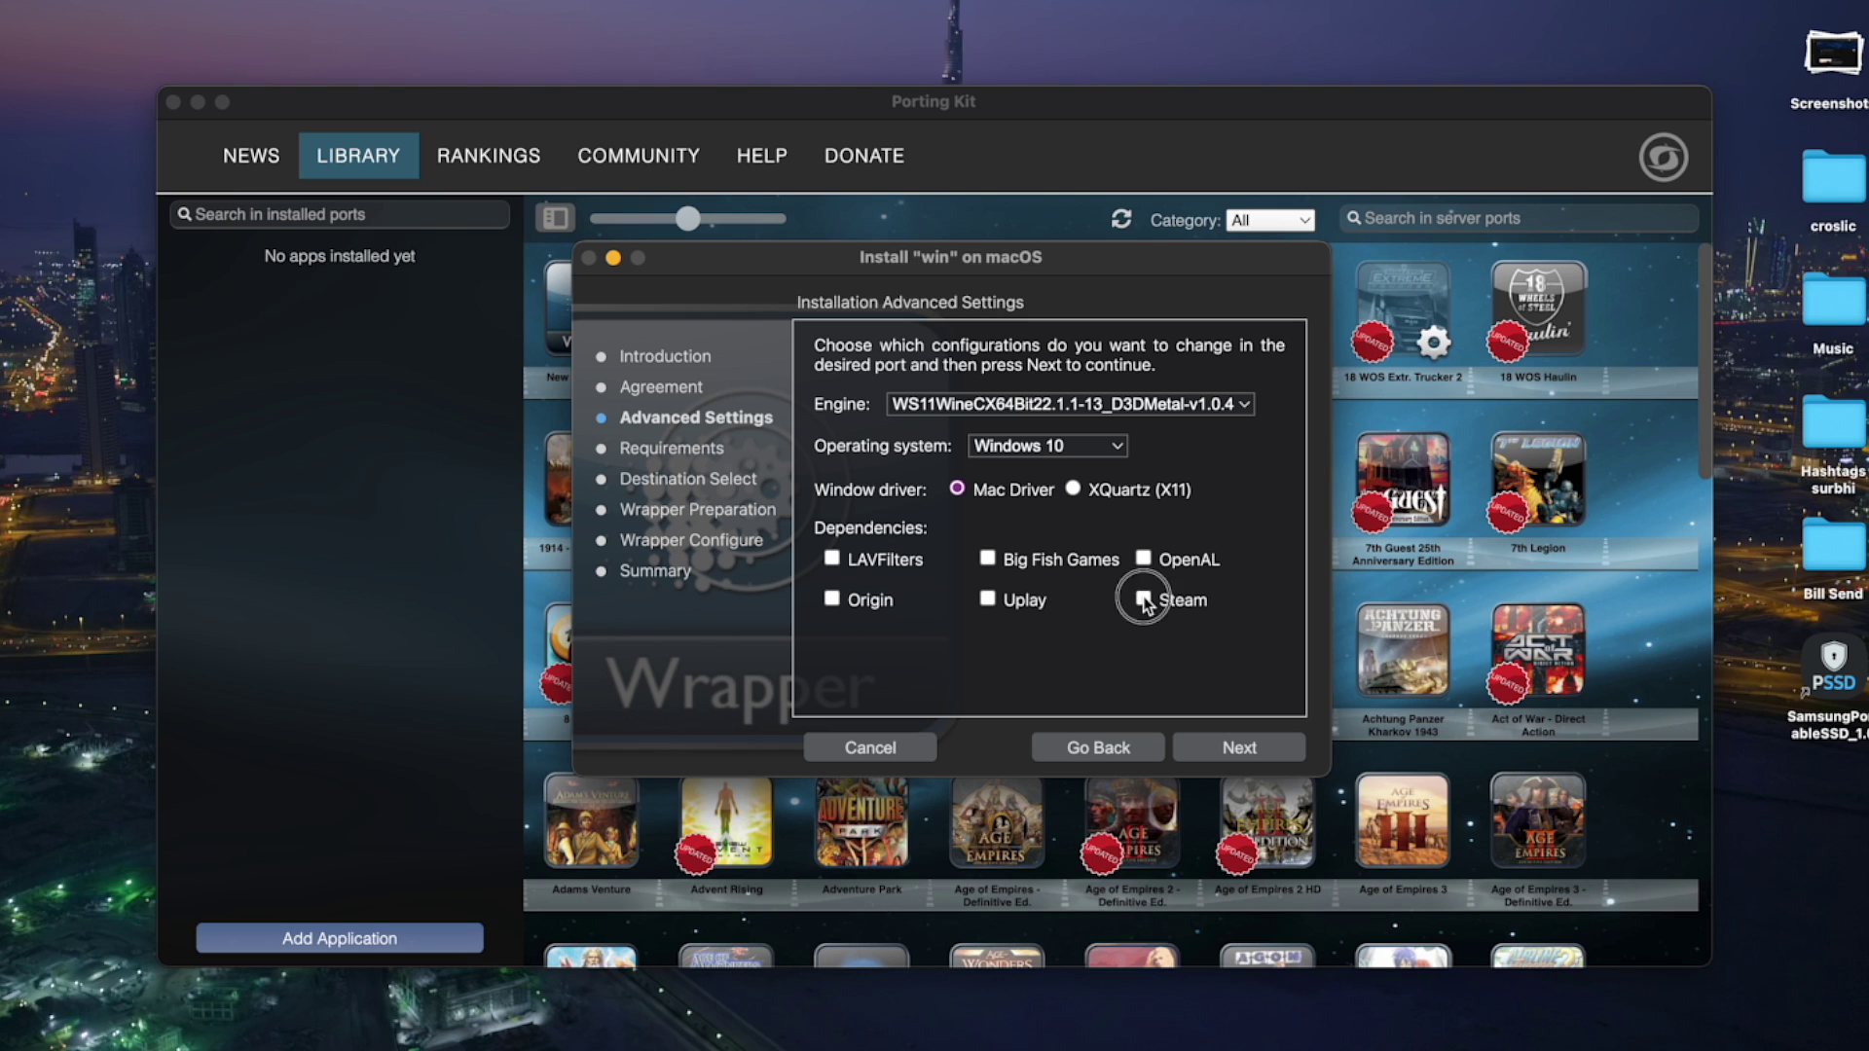
pyautogui.click(1213, 749)
pyautogui.click(1212, 749)
pyautogui.click(1212, 750)
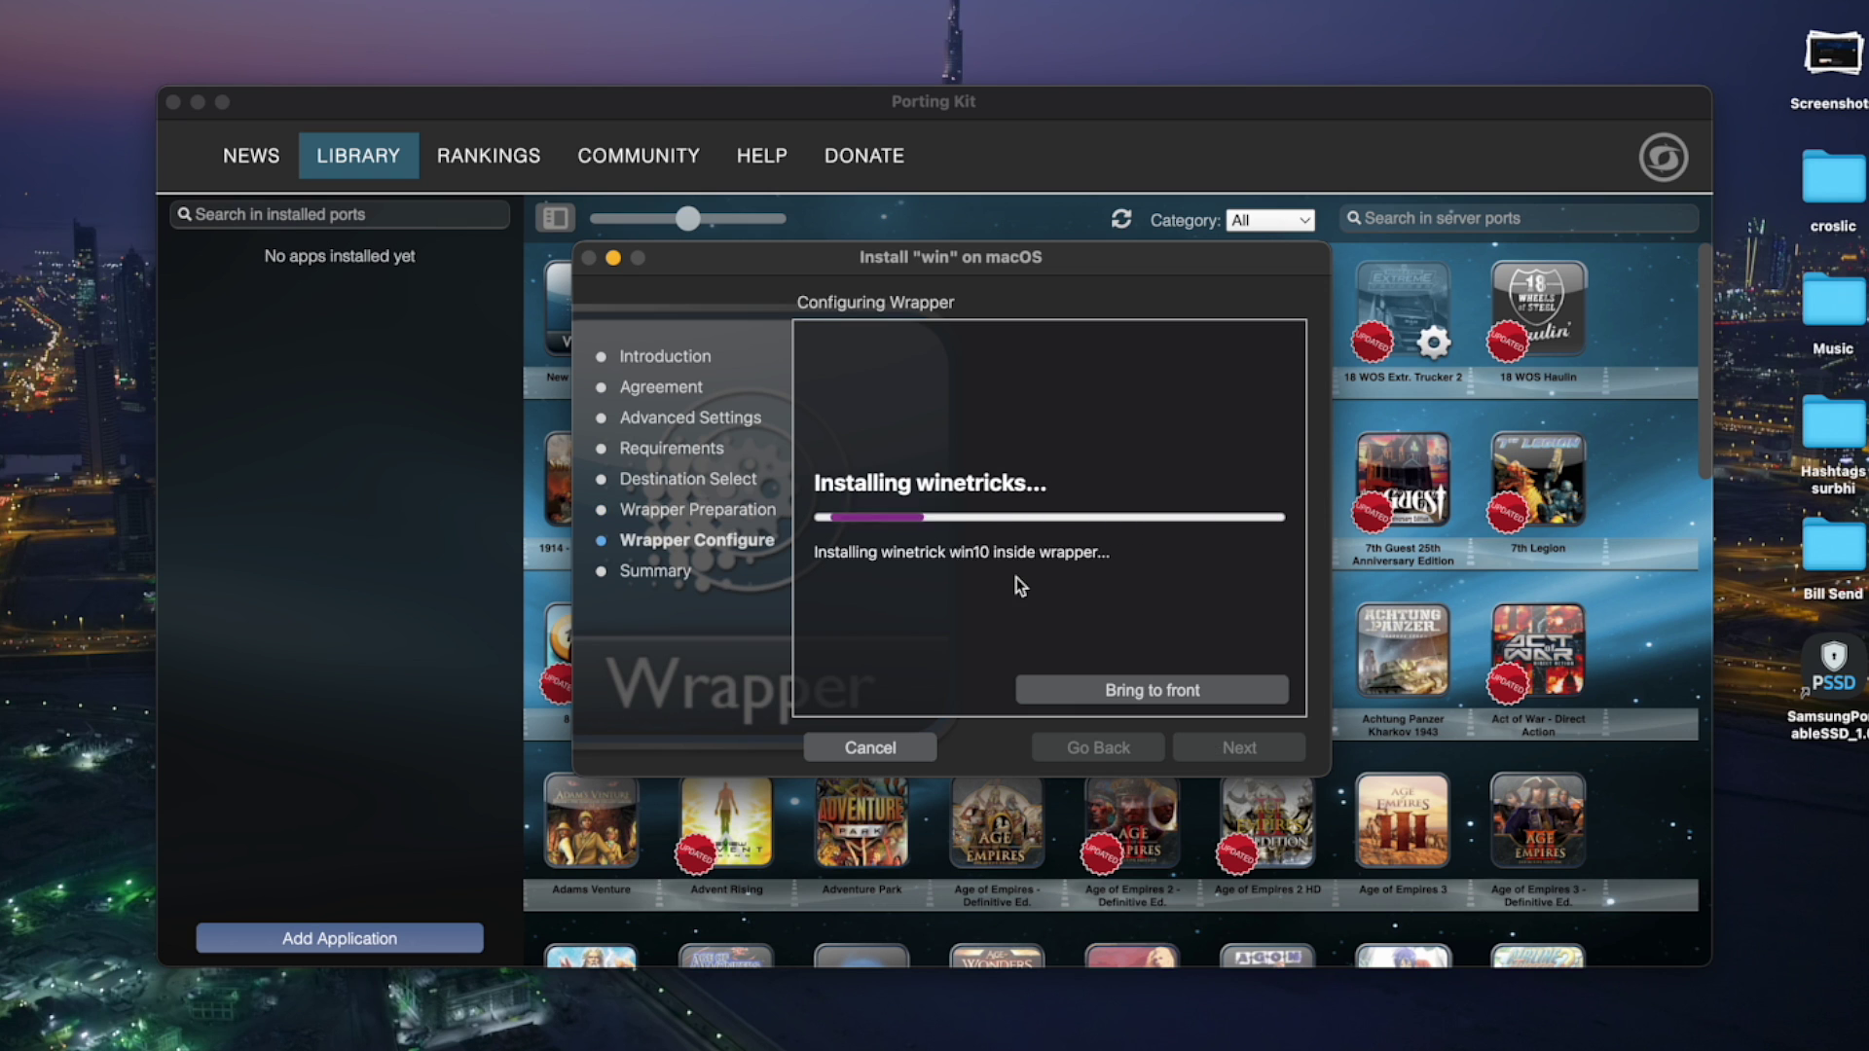
# Step: Finish the installer and run the win port so Steam updates, then quit Steam and Porting Kit
pyautogui.click(1232, 753)
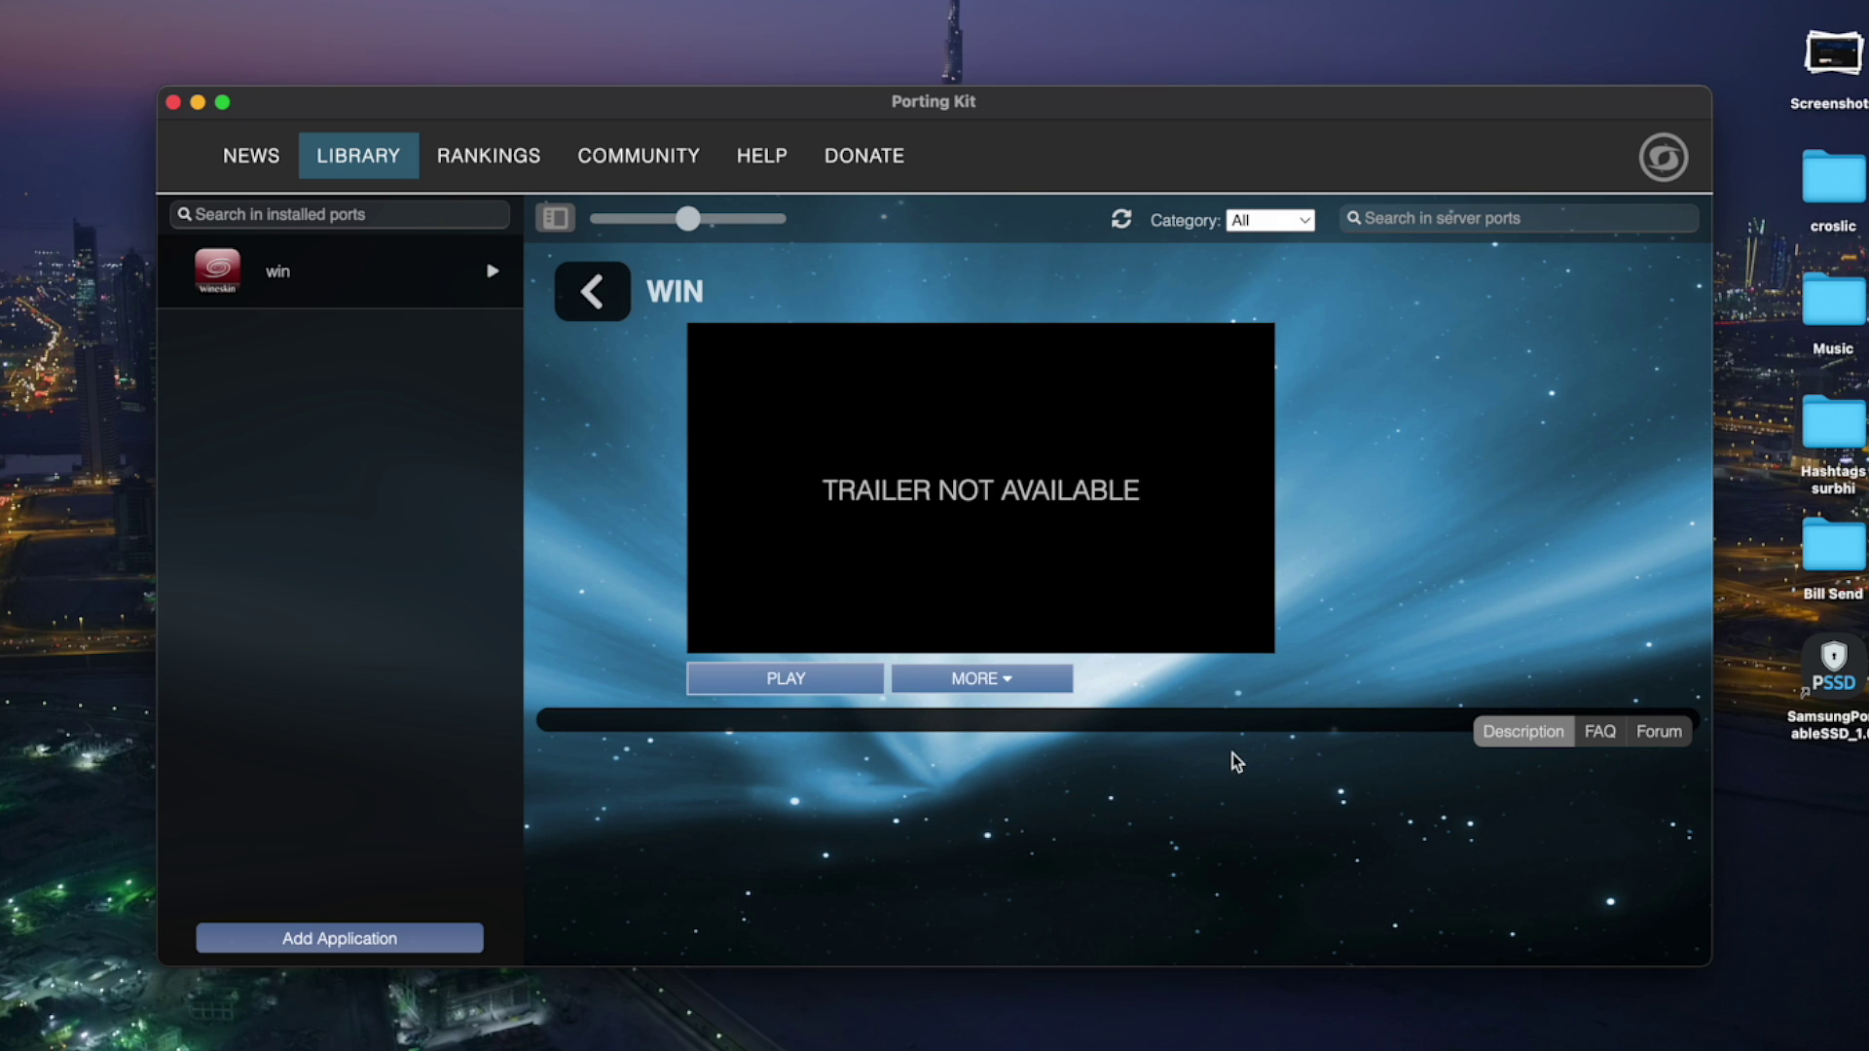
pyautogui.click(494, 274)
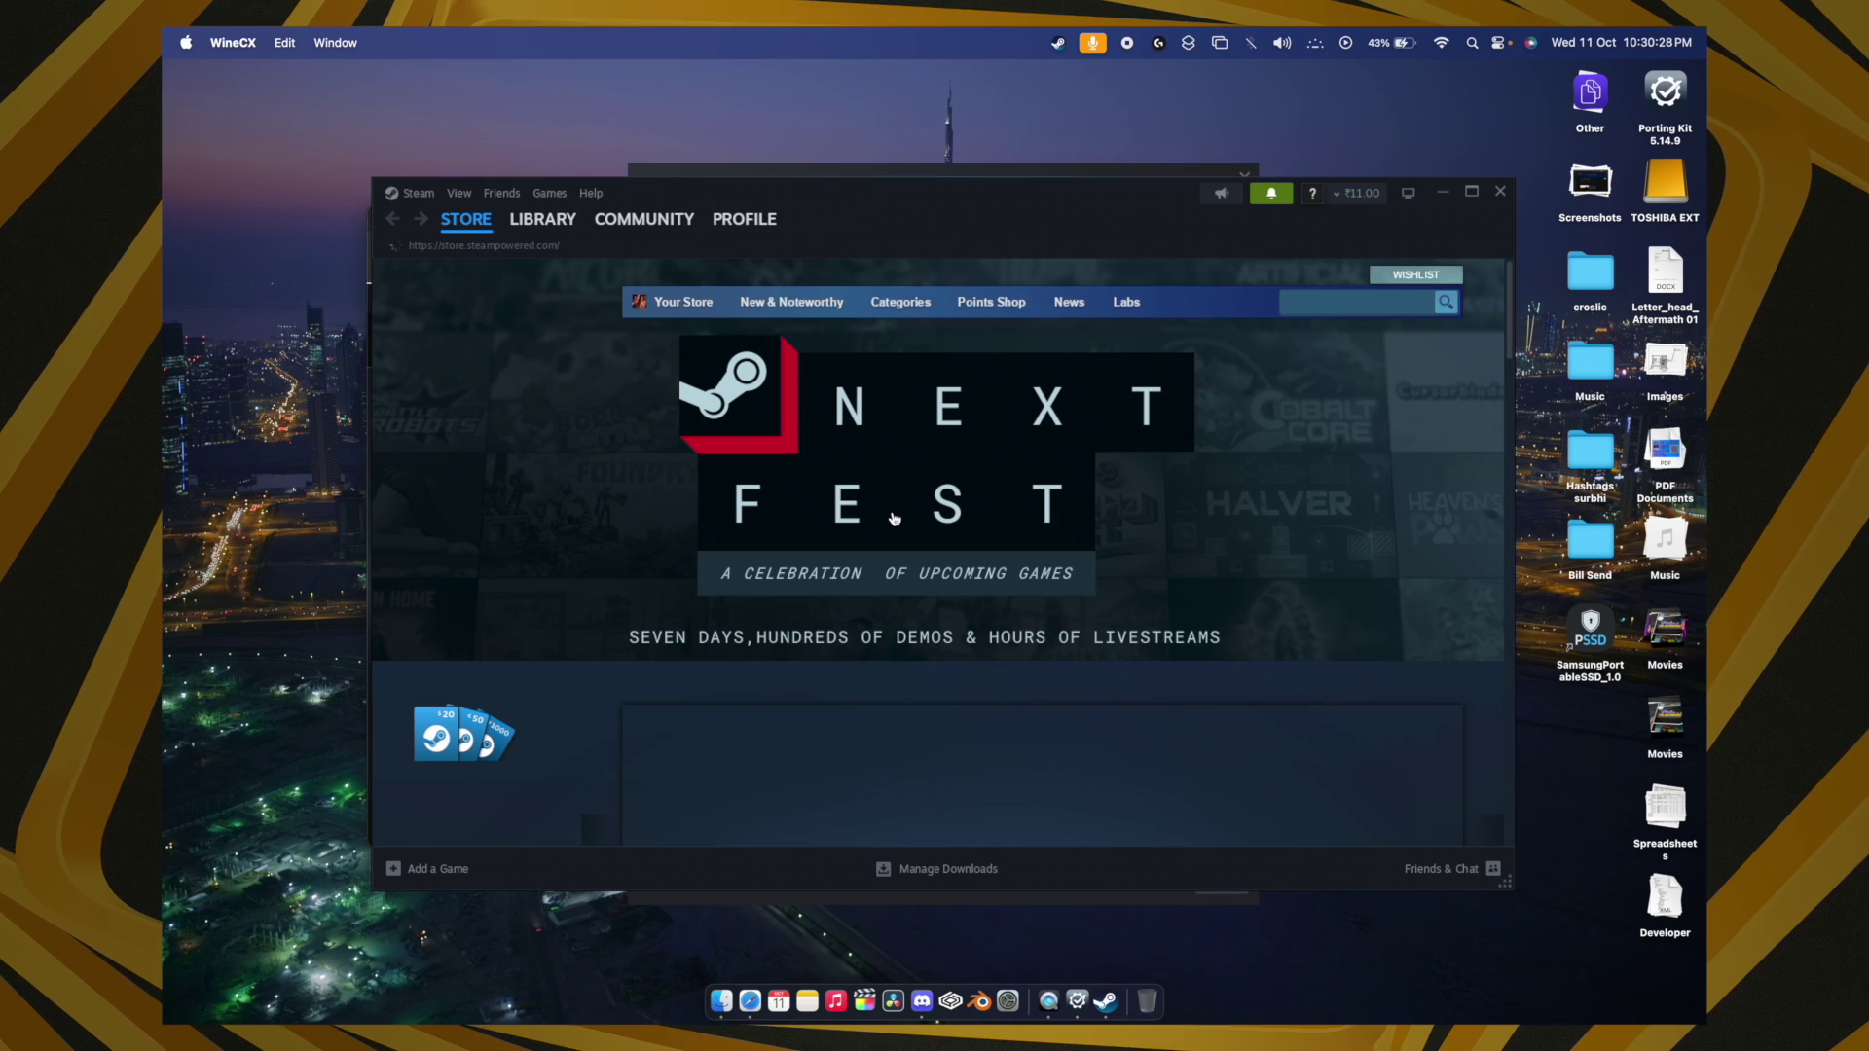
pyautogui.click(407, 194)
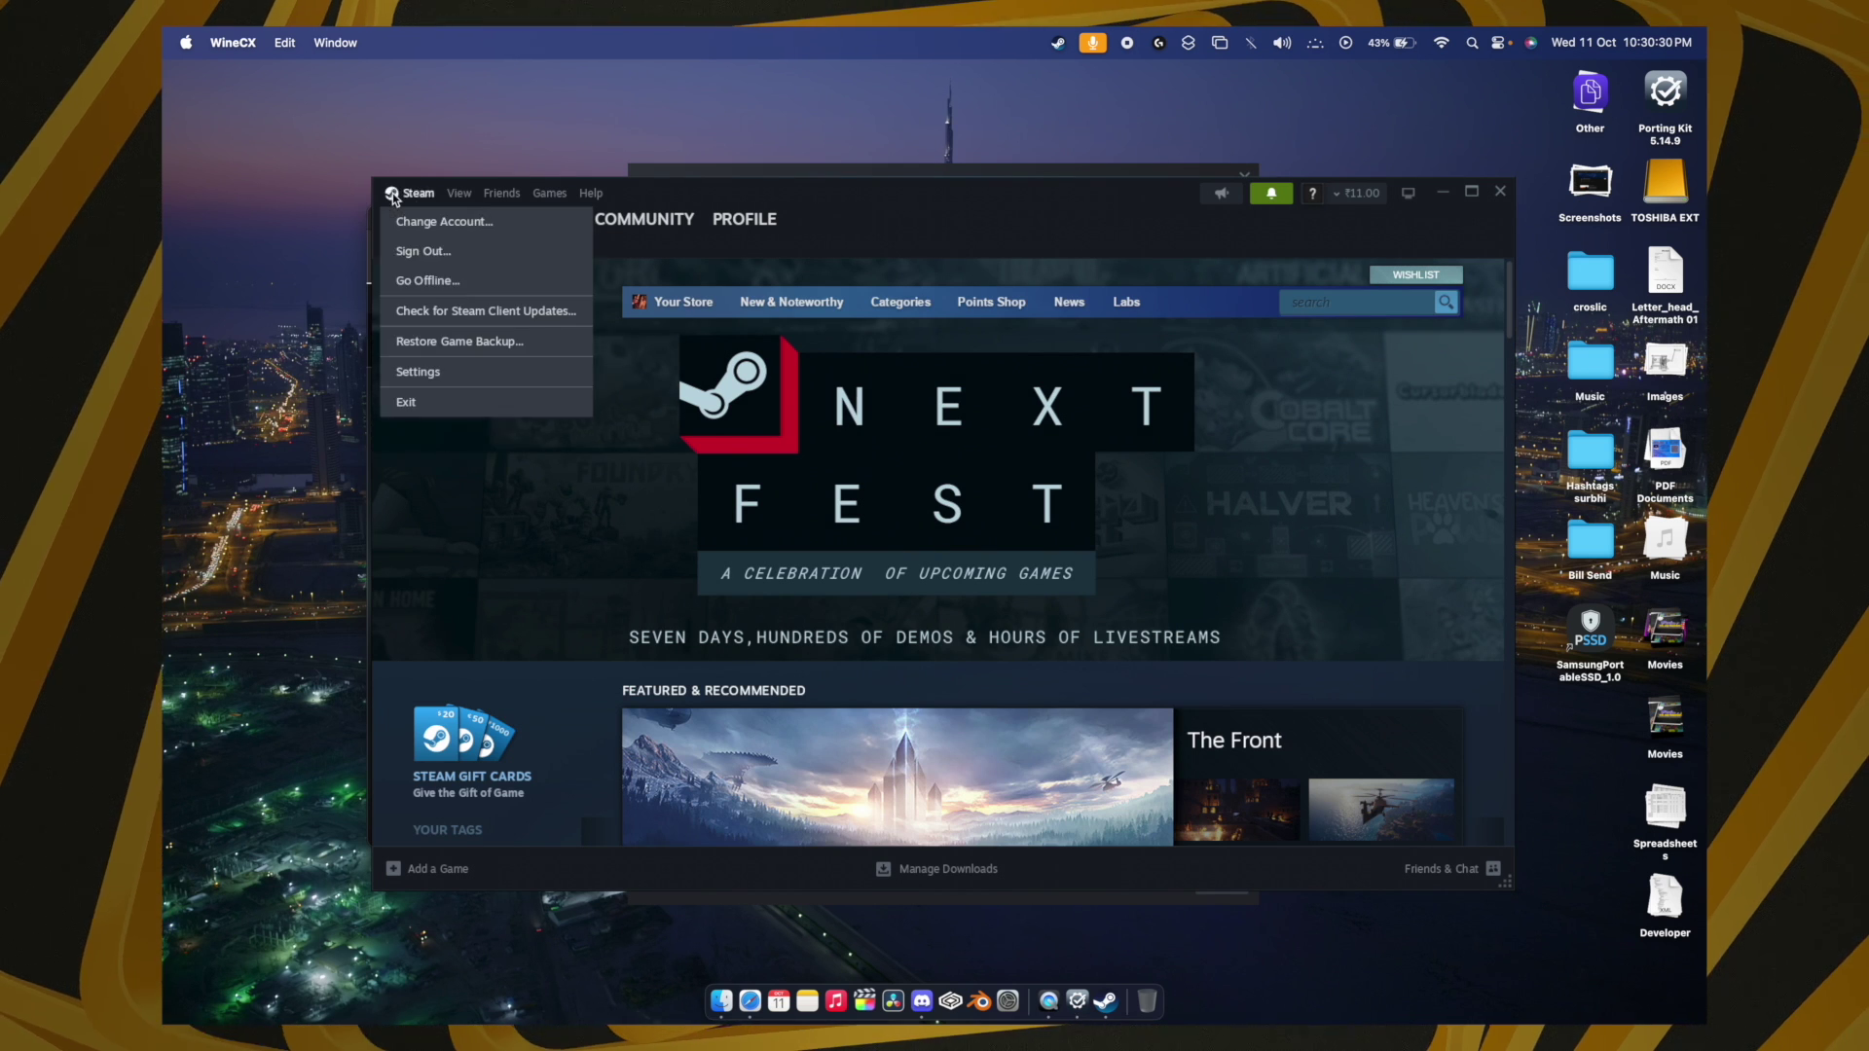
pyautogui.click(408, 400)
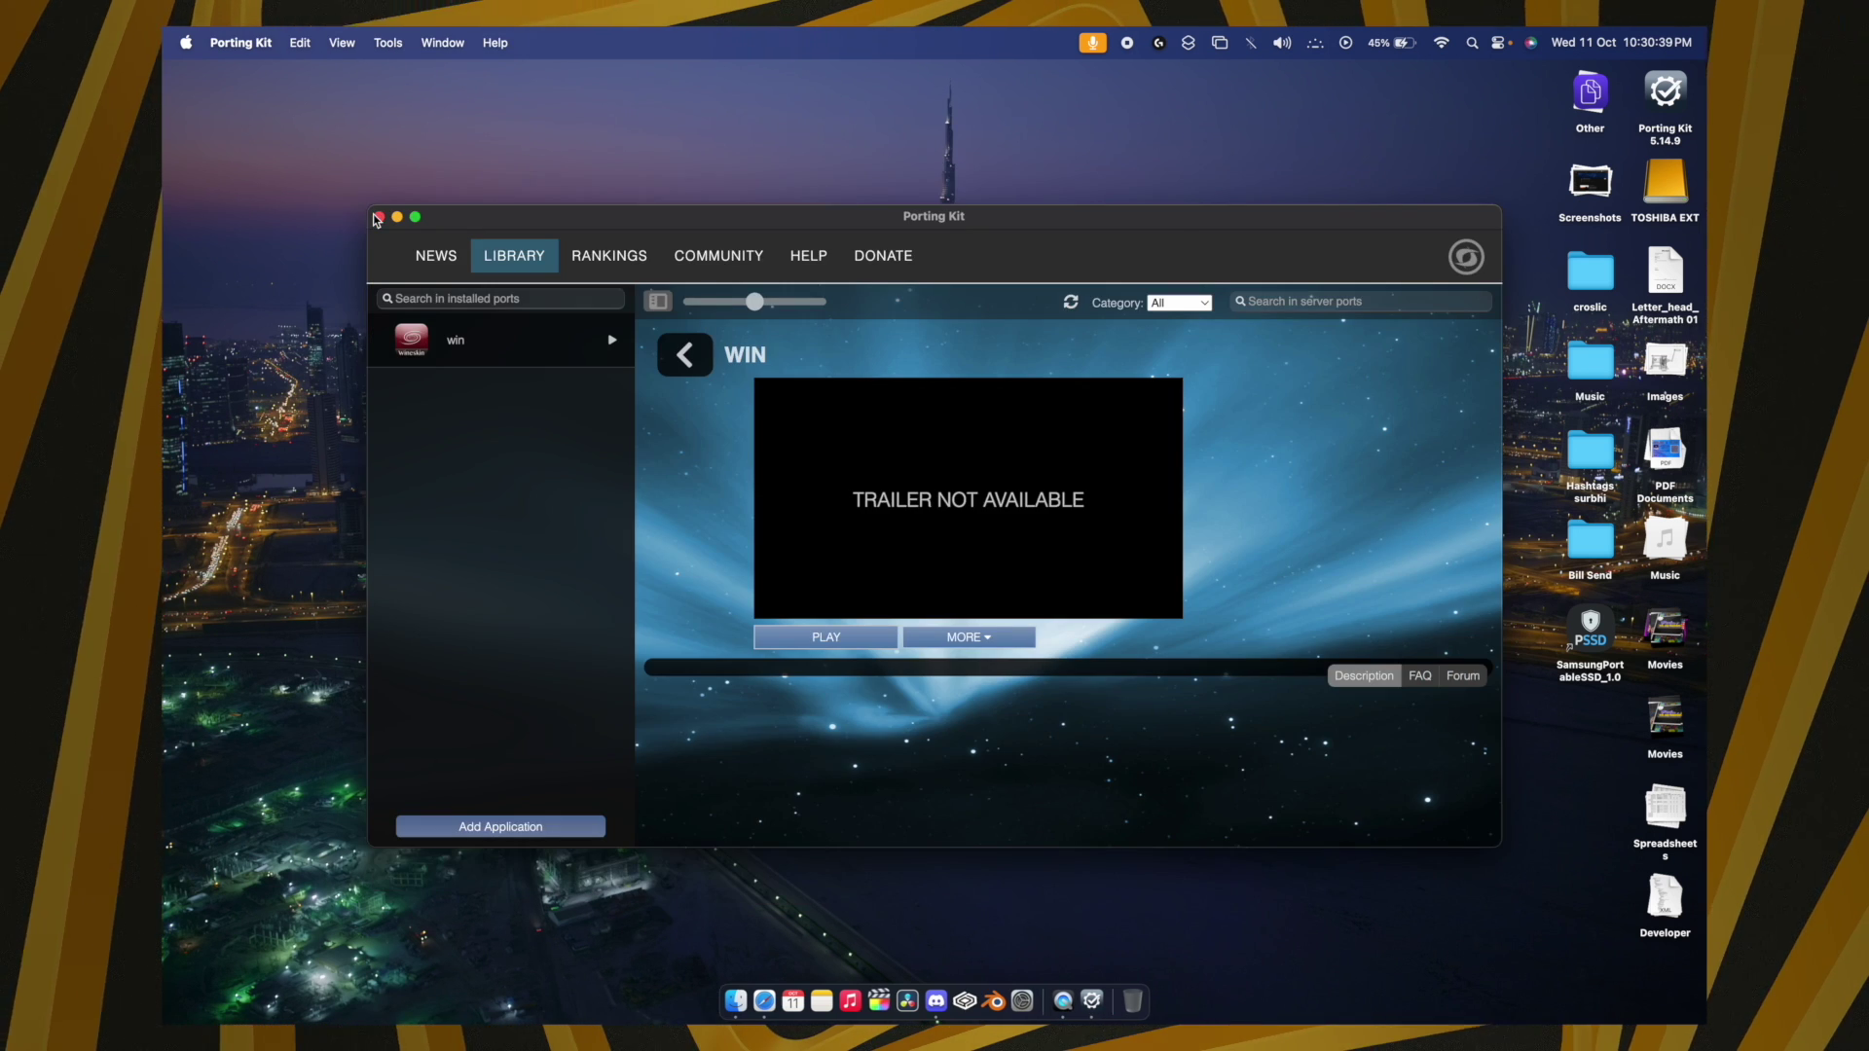
pyautogui.click(378, 218)
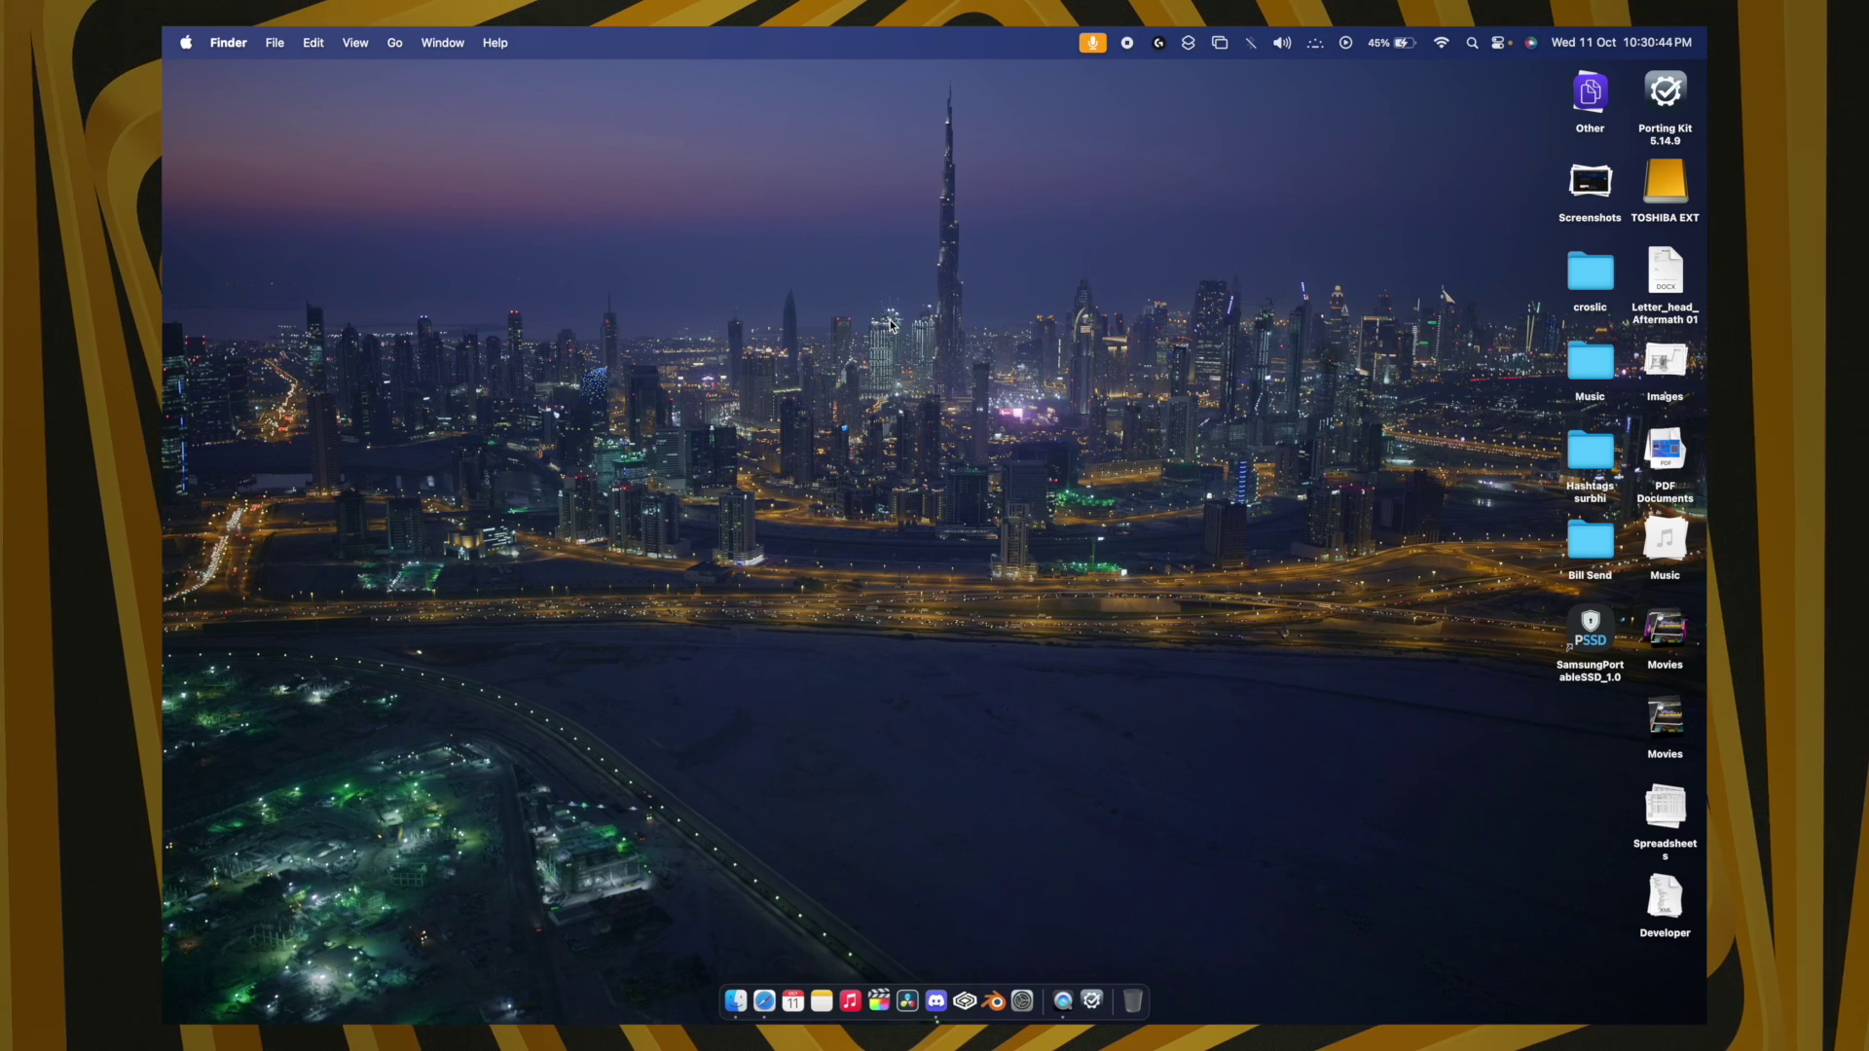
# Step: Launch Terminal from Spotlight and run 'open Applications' to show the Applications folder
pyautogui.press('super+space')
pyautogui.write('terminal')
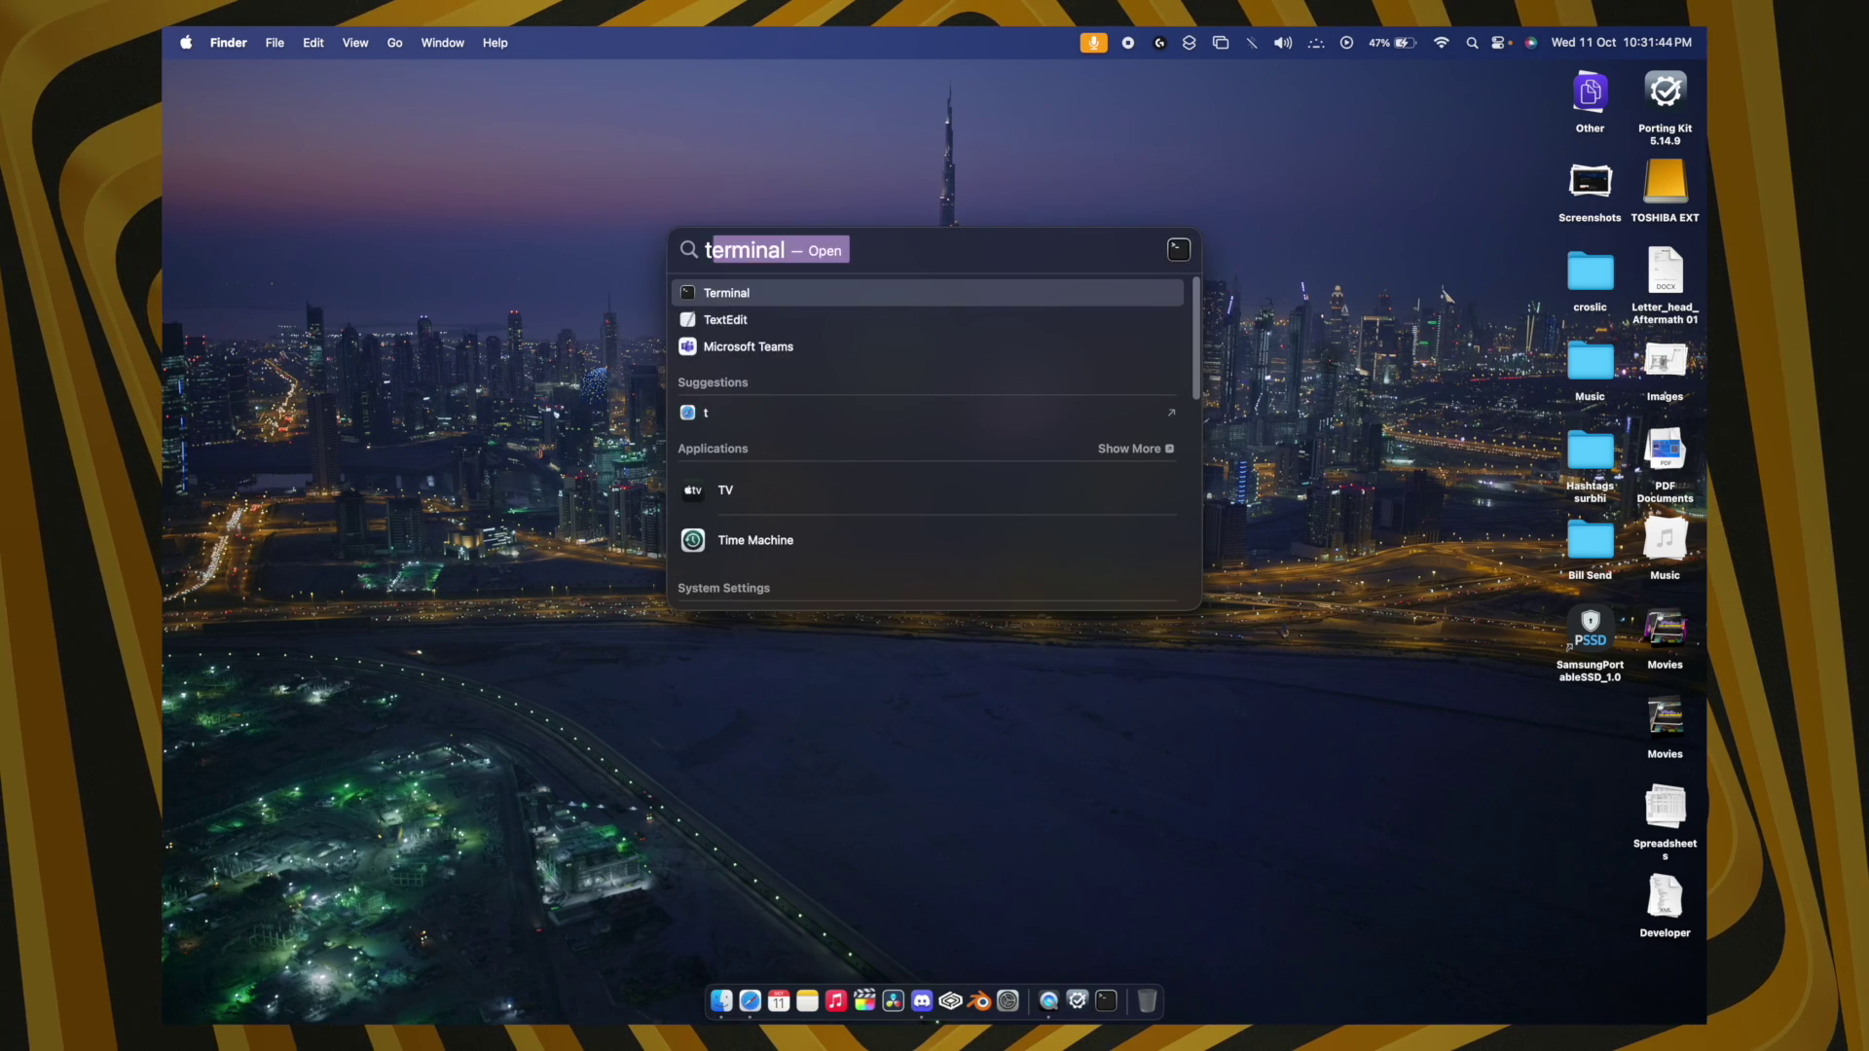
pyautogui.press('Return')
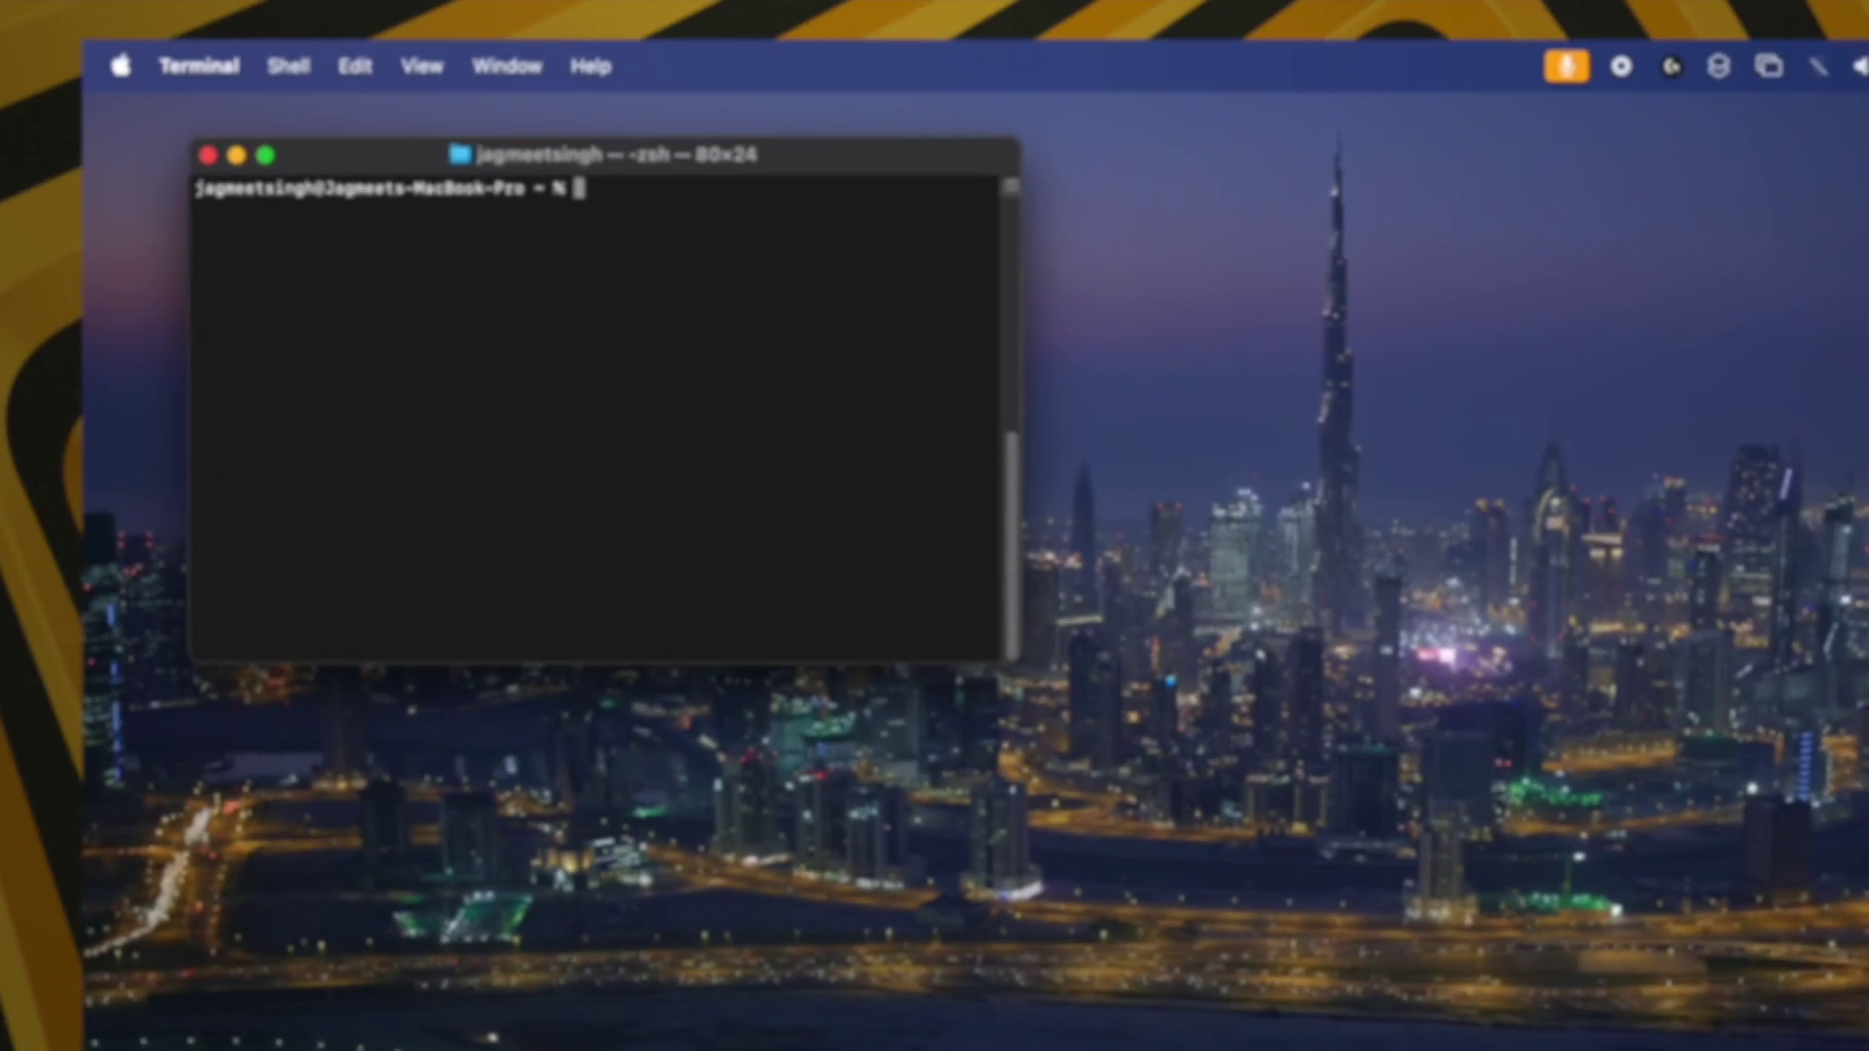
pyautogui.write('open Applications')
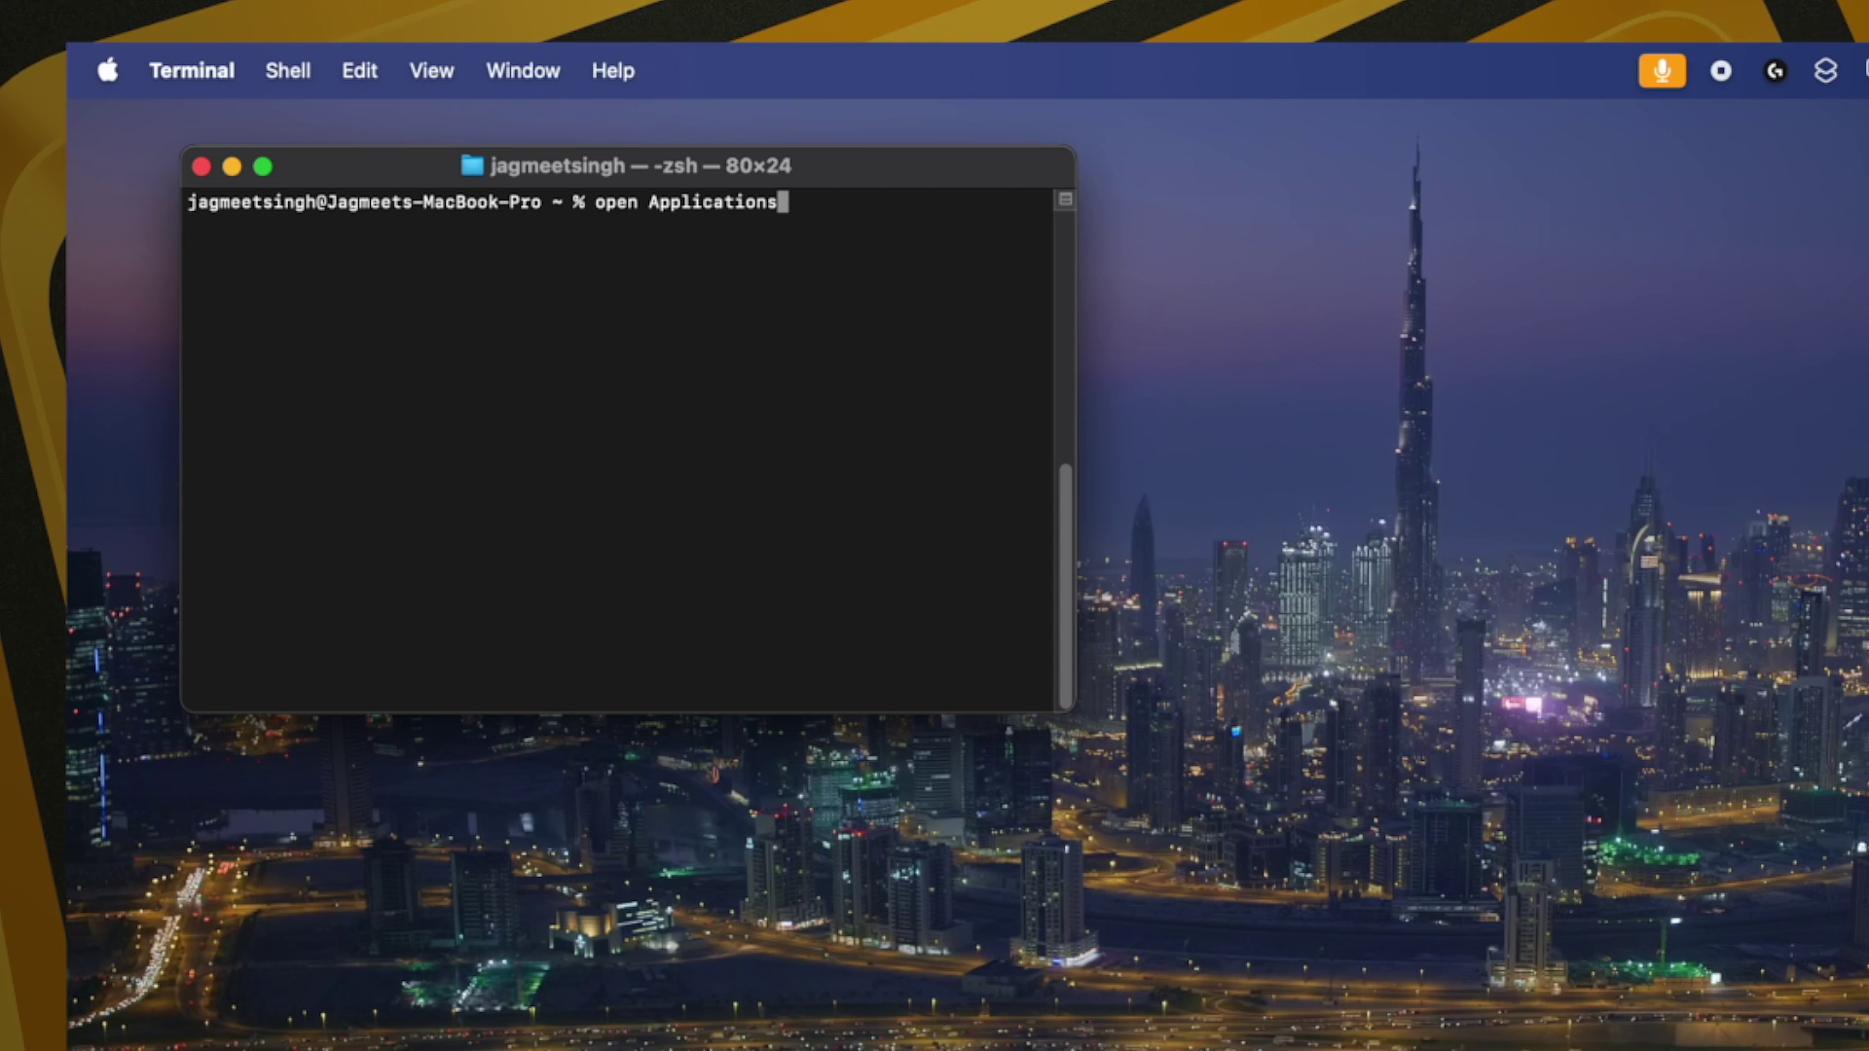
pyautogui.press('Return')
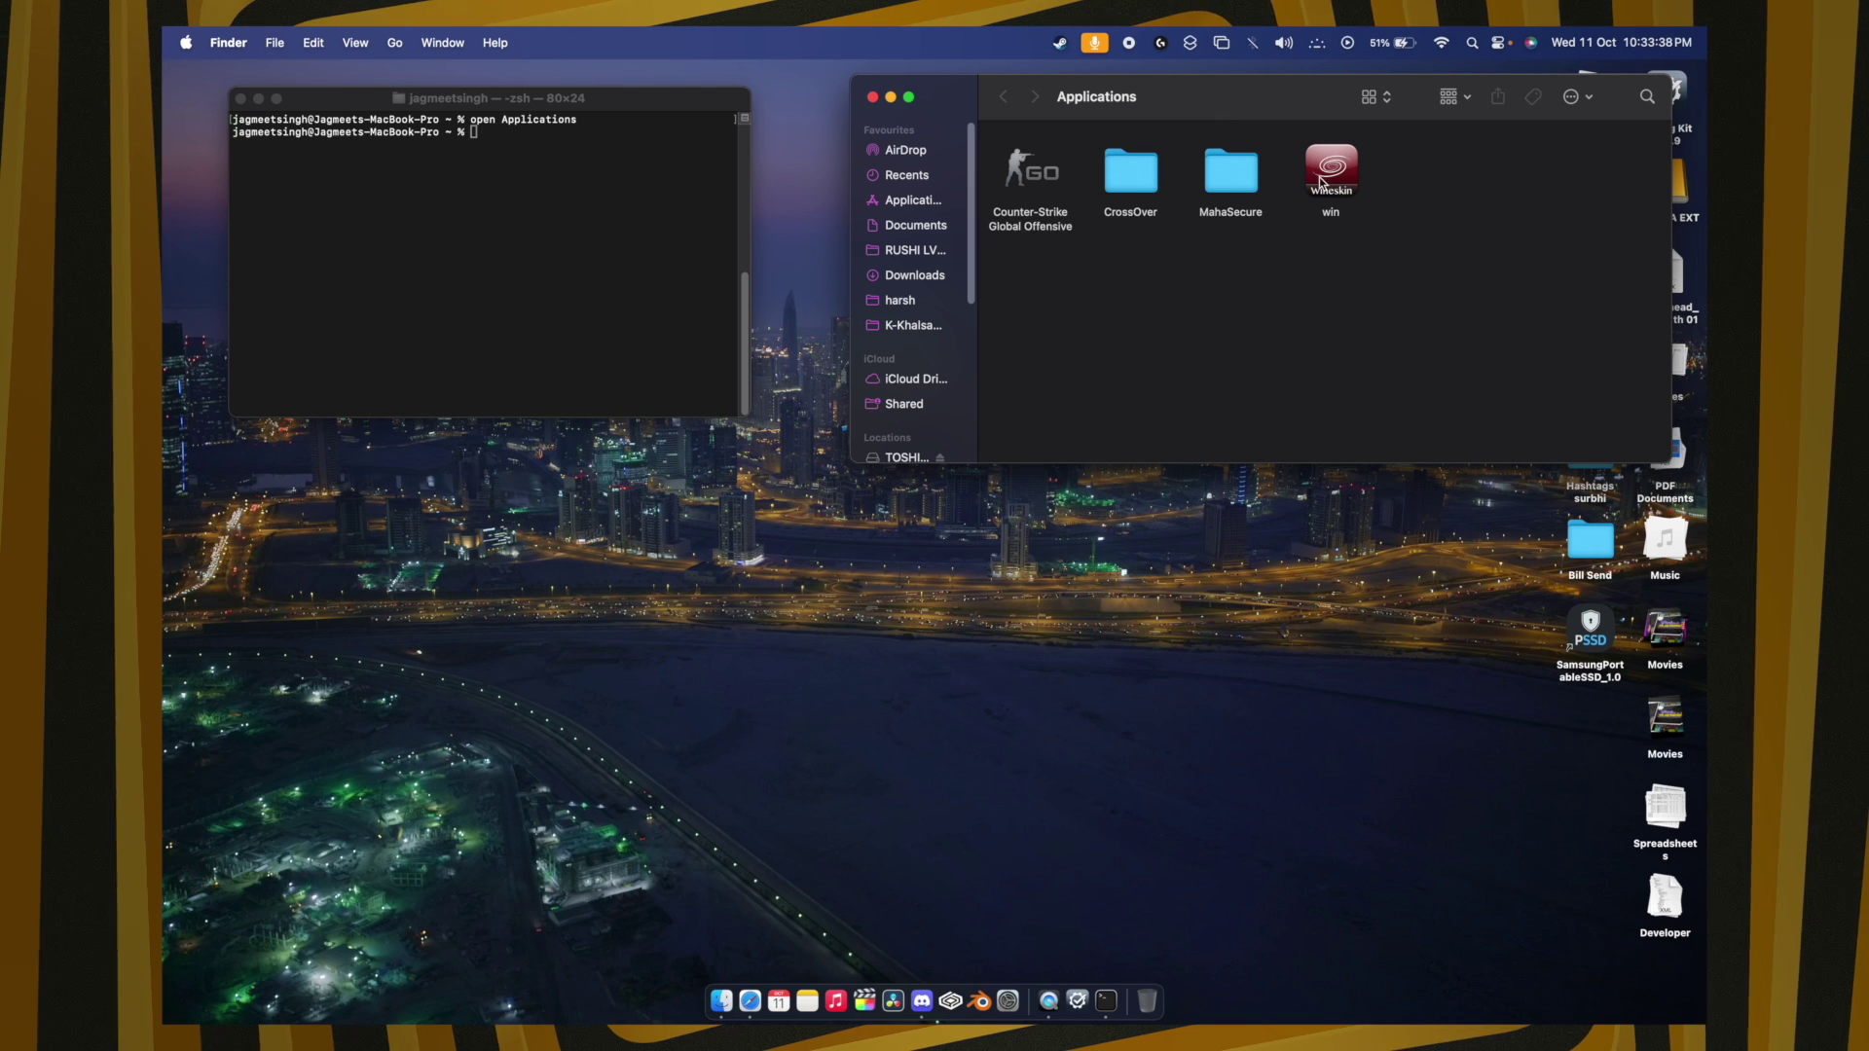
# Step: Open the win wrapper's package contents and launch its inner Wineskin app
pyautogui.rightClick(1321, 181)
pyautogui.press('Escape')
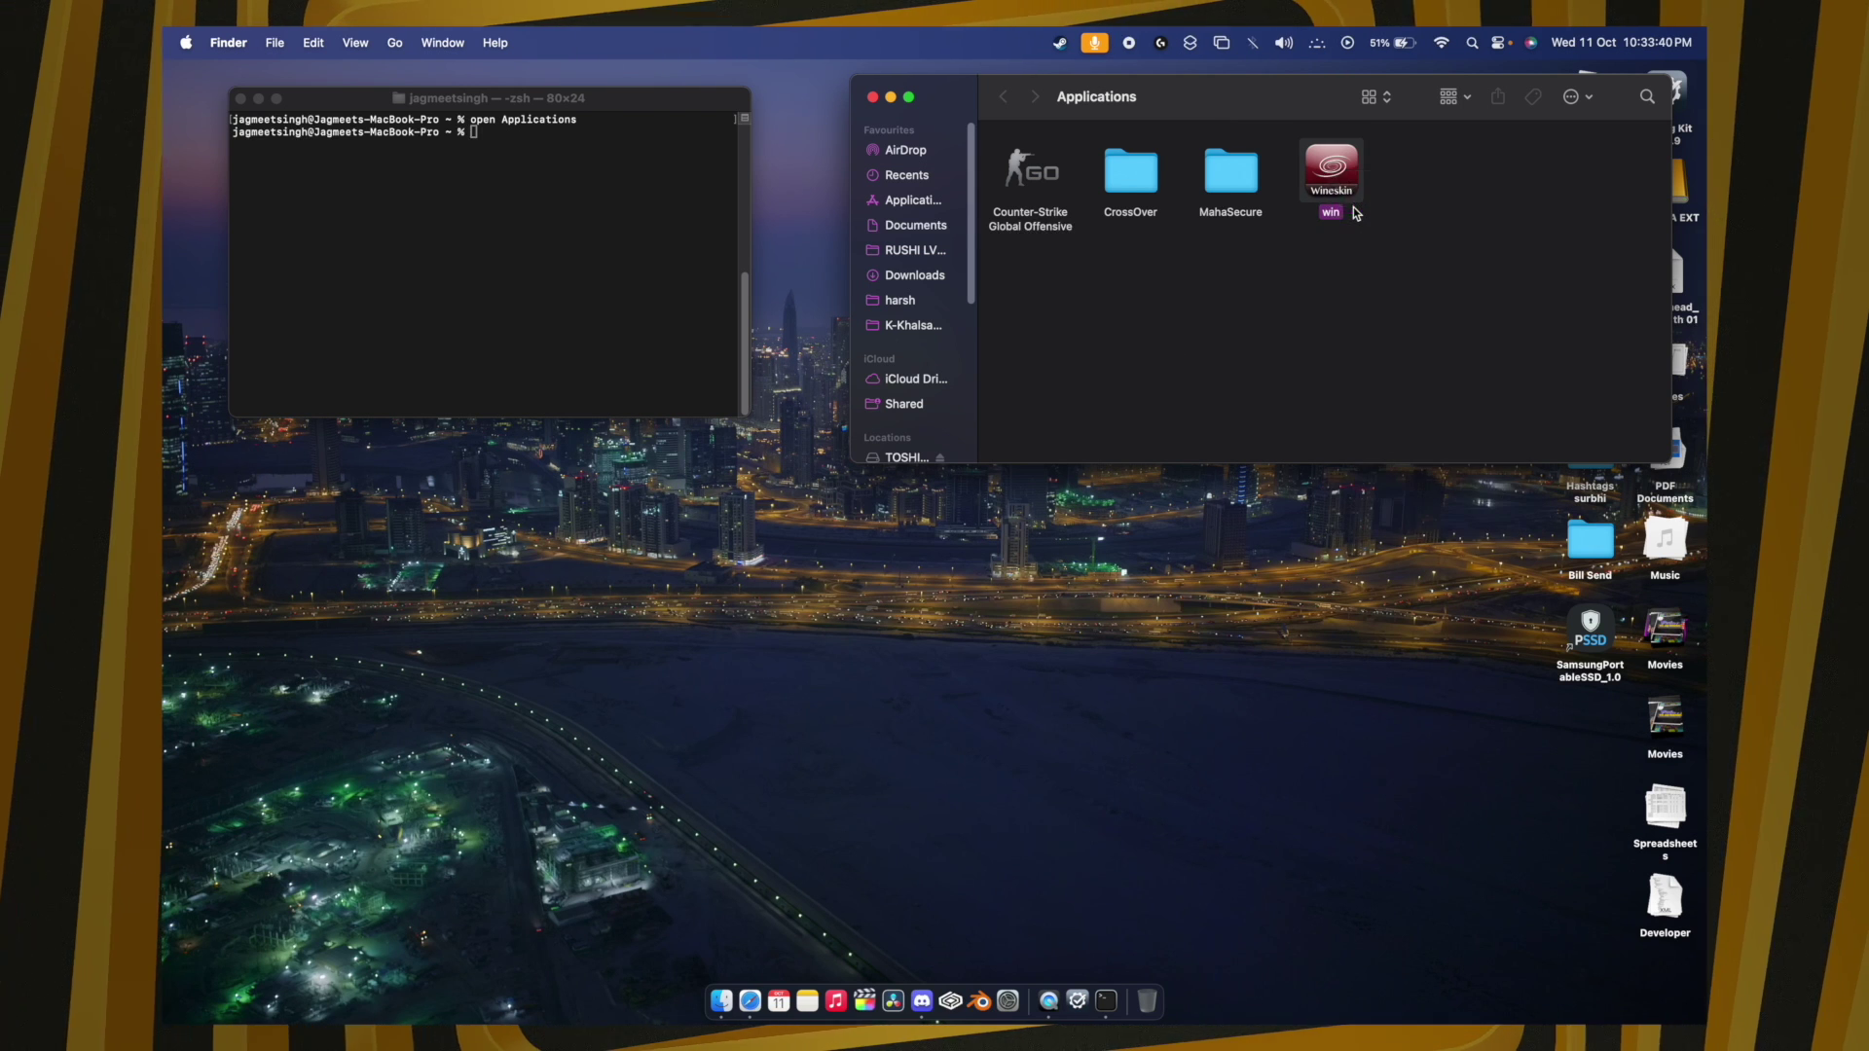
pyautogui.click(1445, 162)
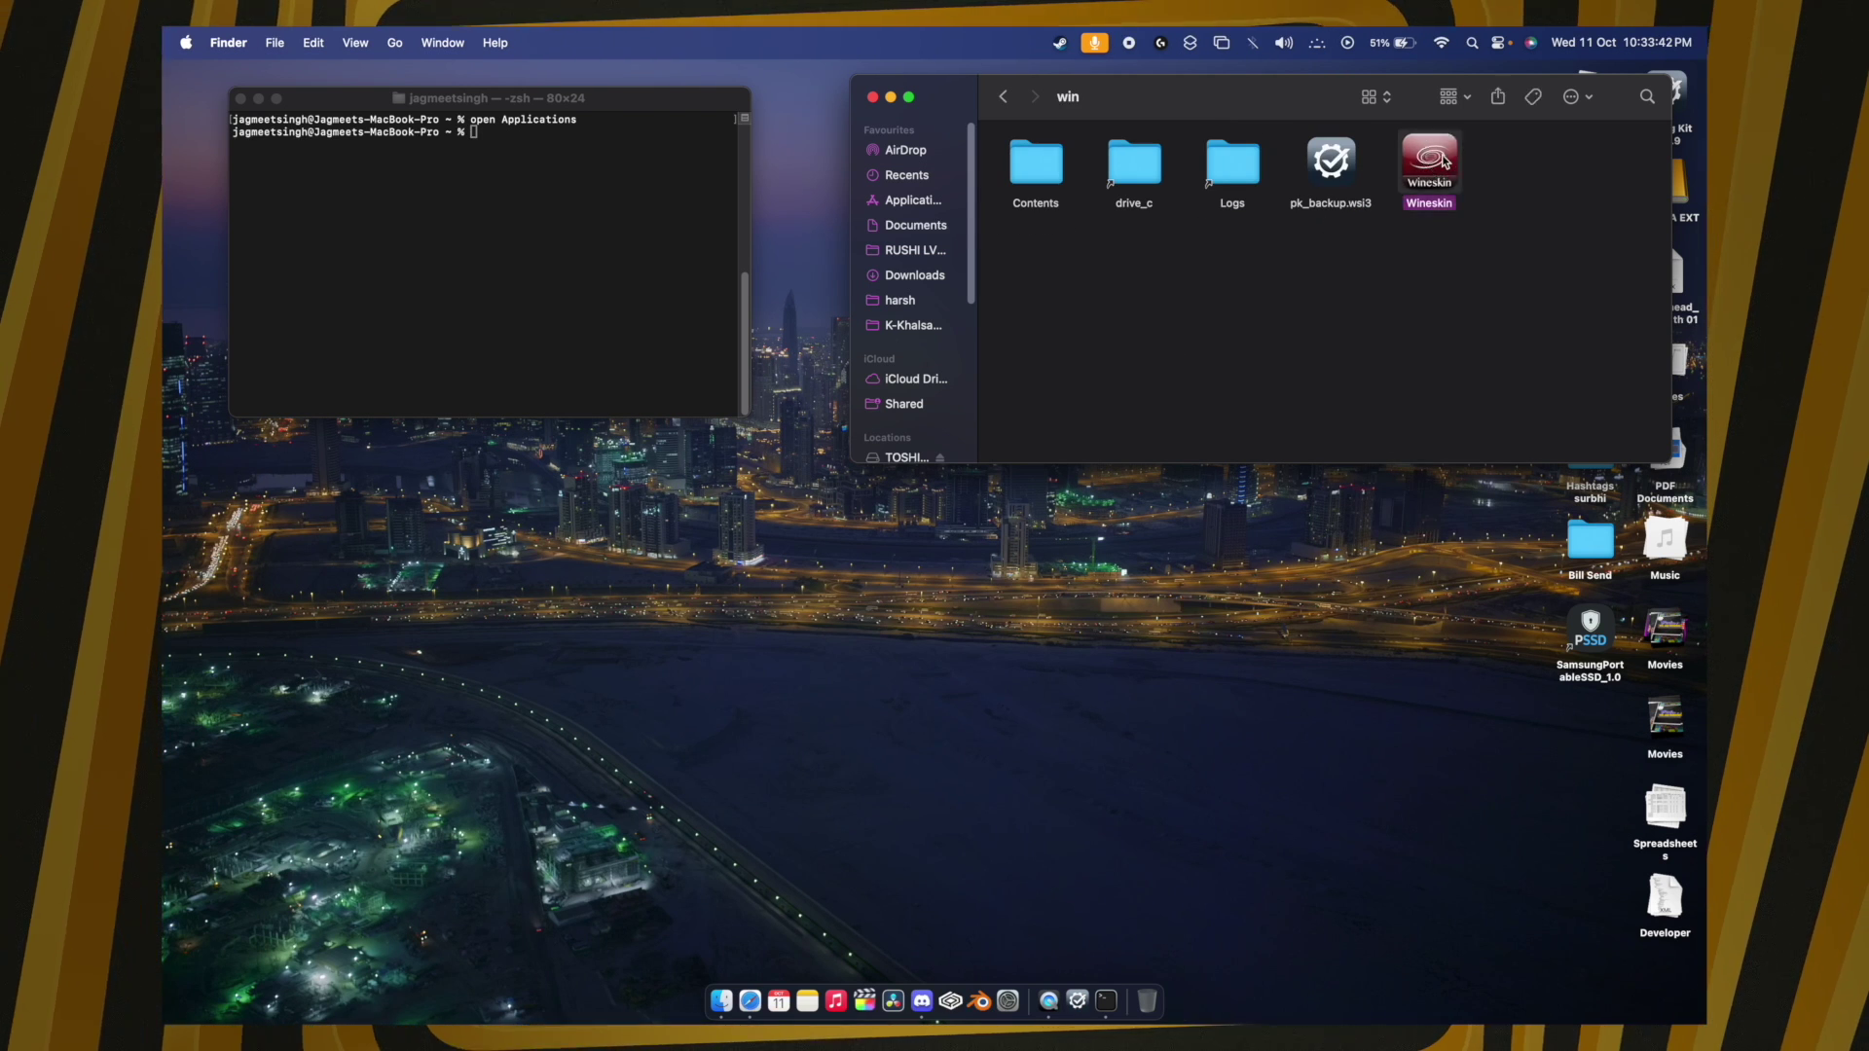
pyautogui.doubleClick(1445, 162)
# Step: Remove the gameoverlayrenderer override in winecfg's Libraries tab, then close Wineskin Advanced
pyautogui.click(957, 550)
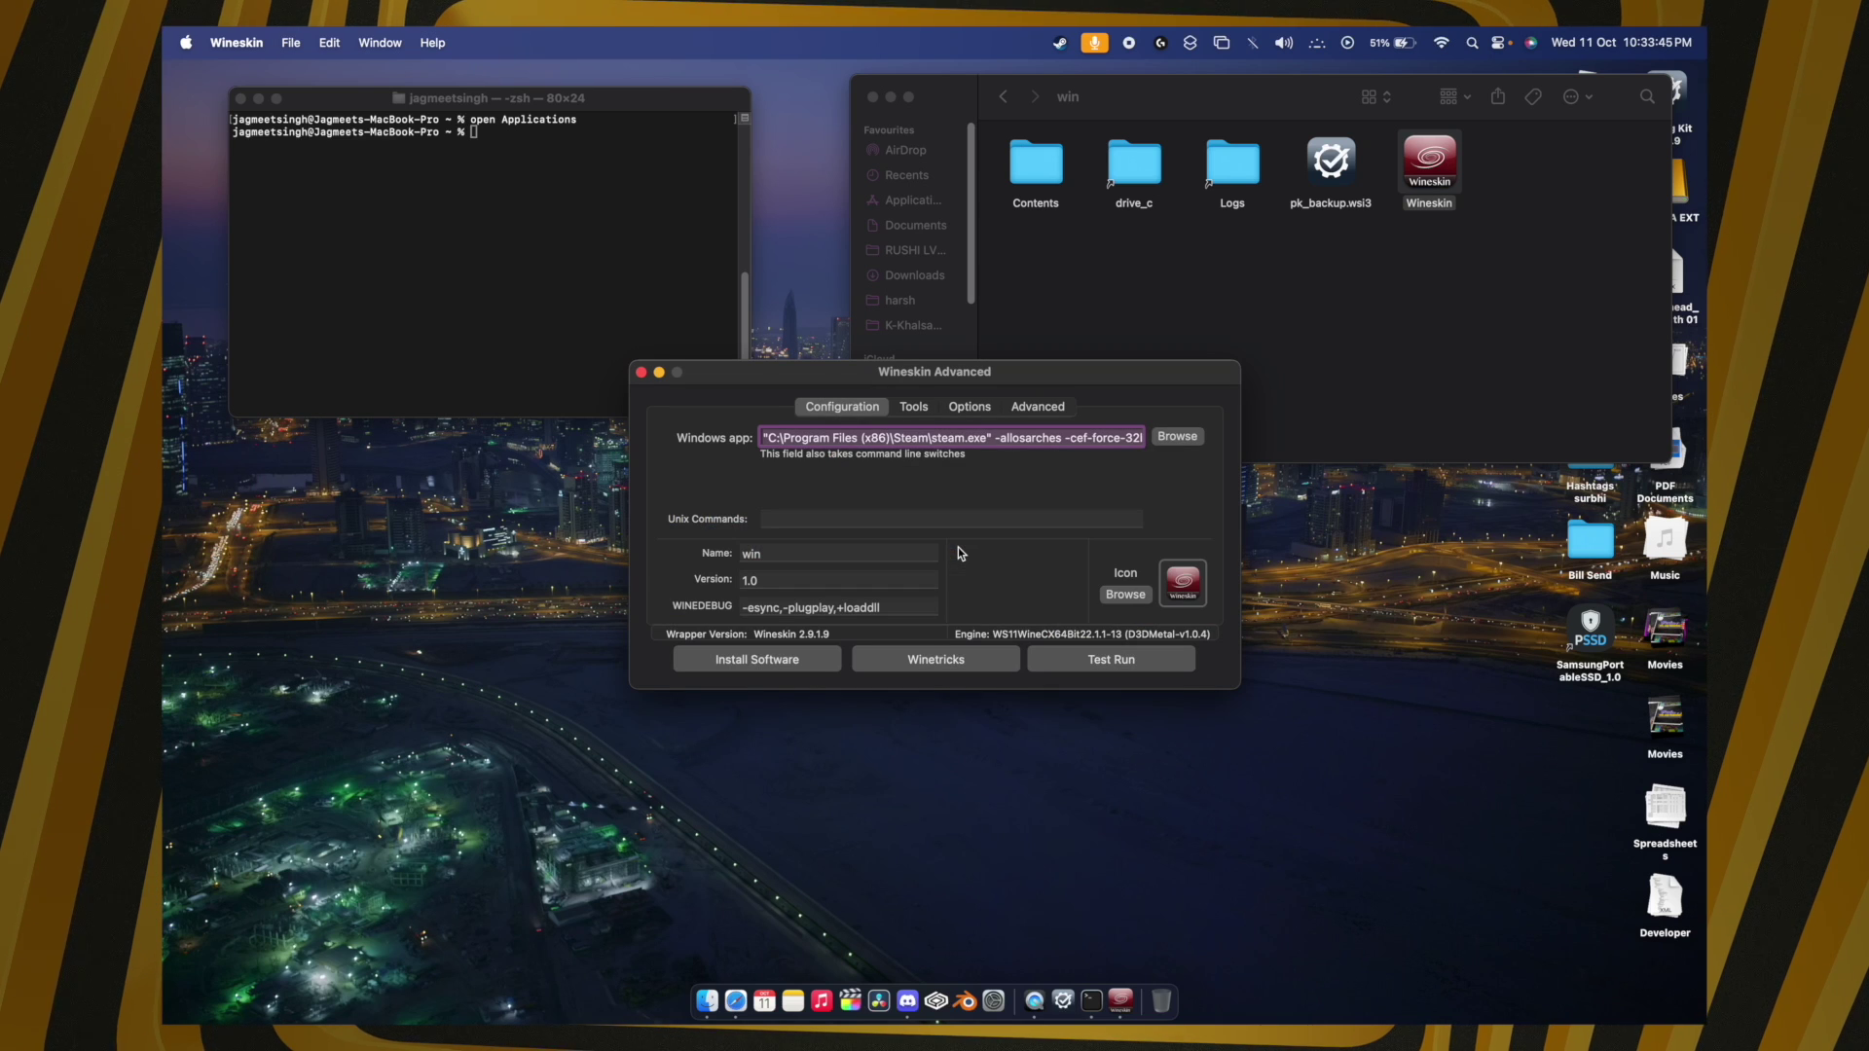
pyautogui.click(914, 407)
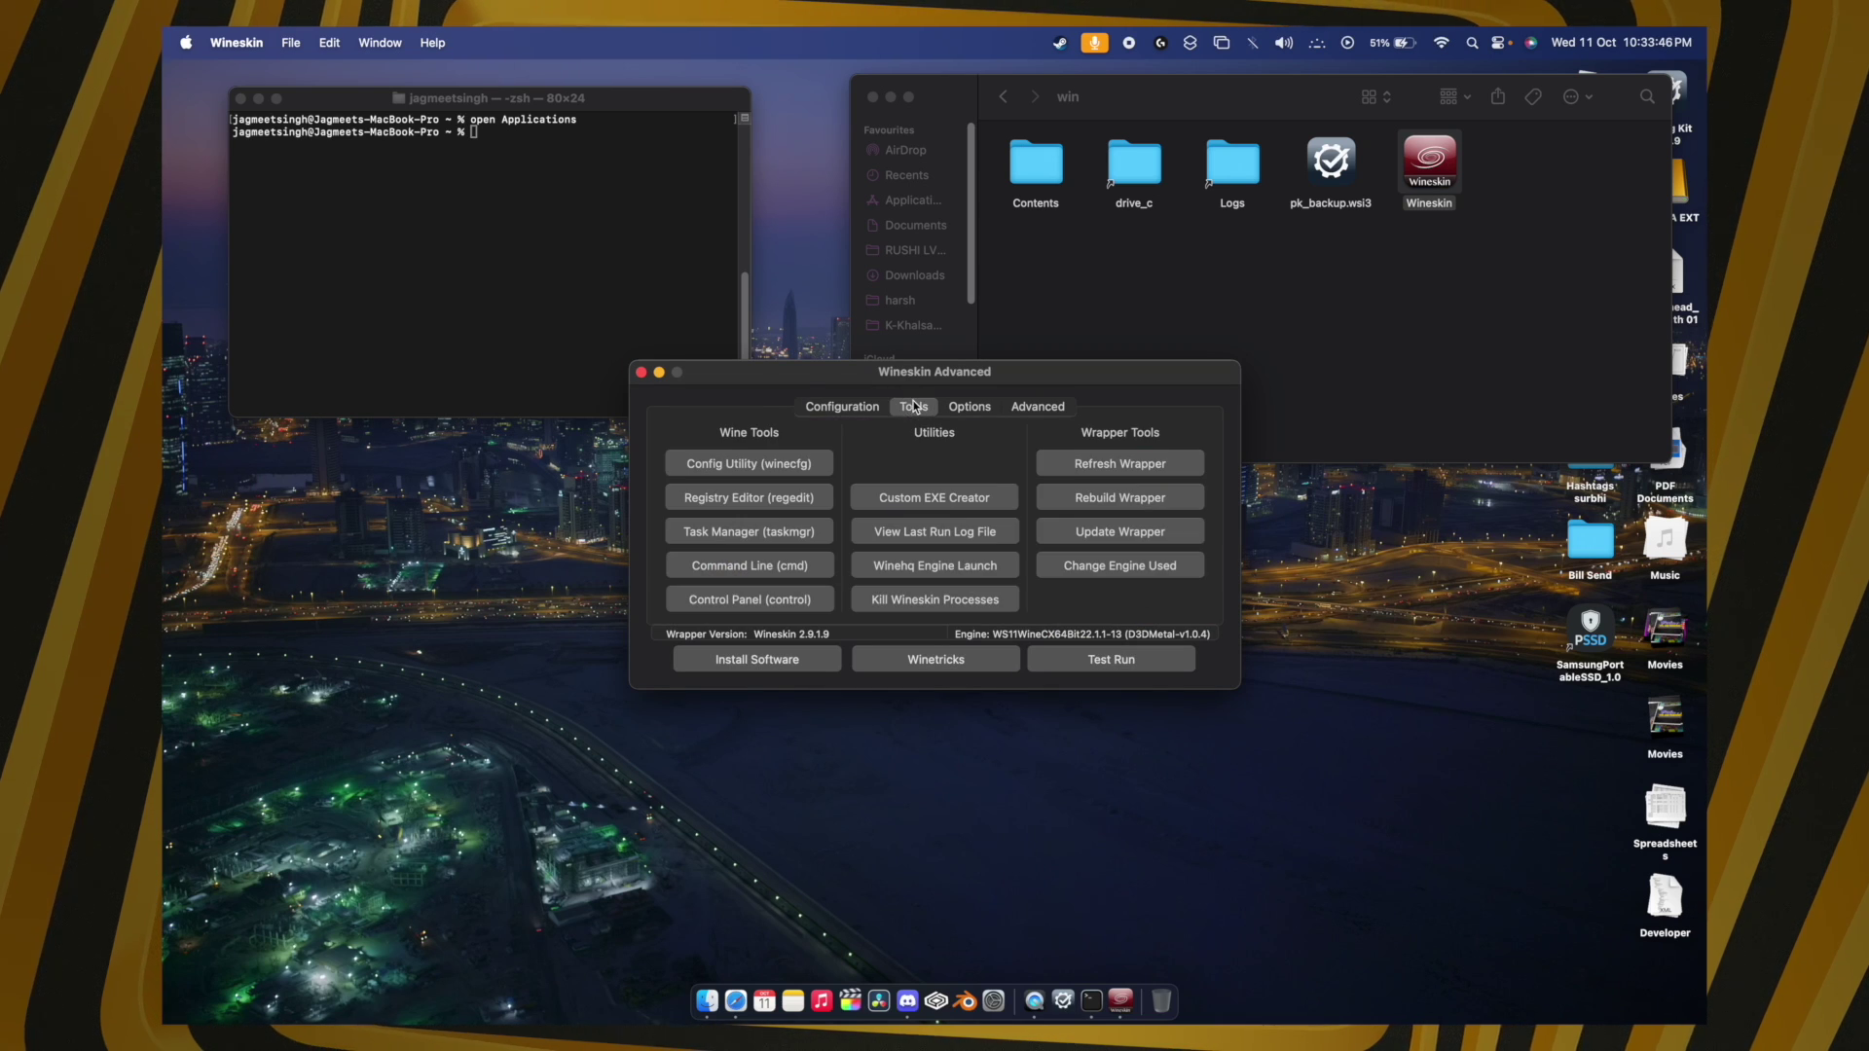
pyautogui.click(761, 464)
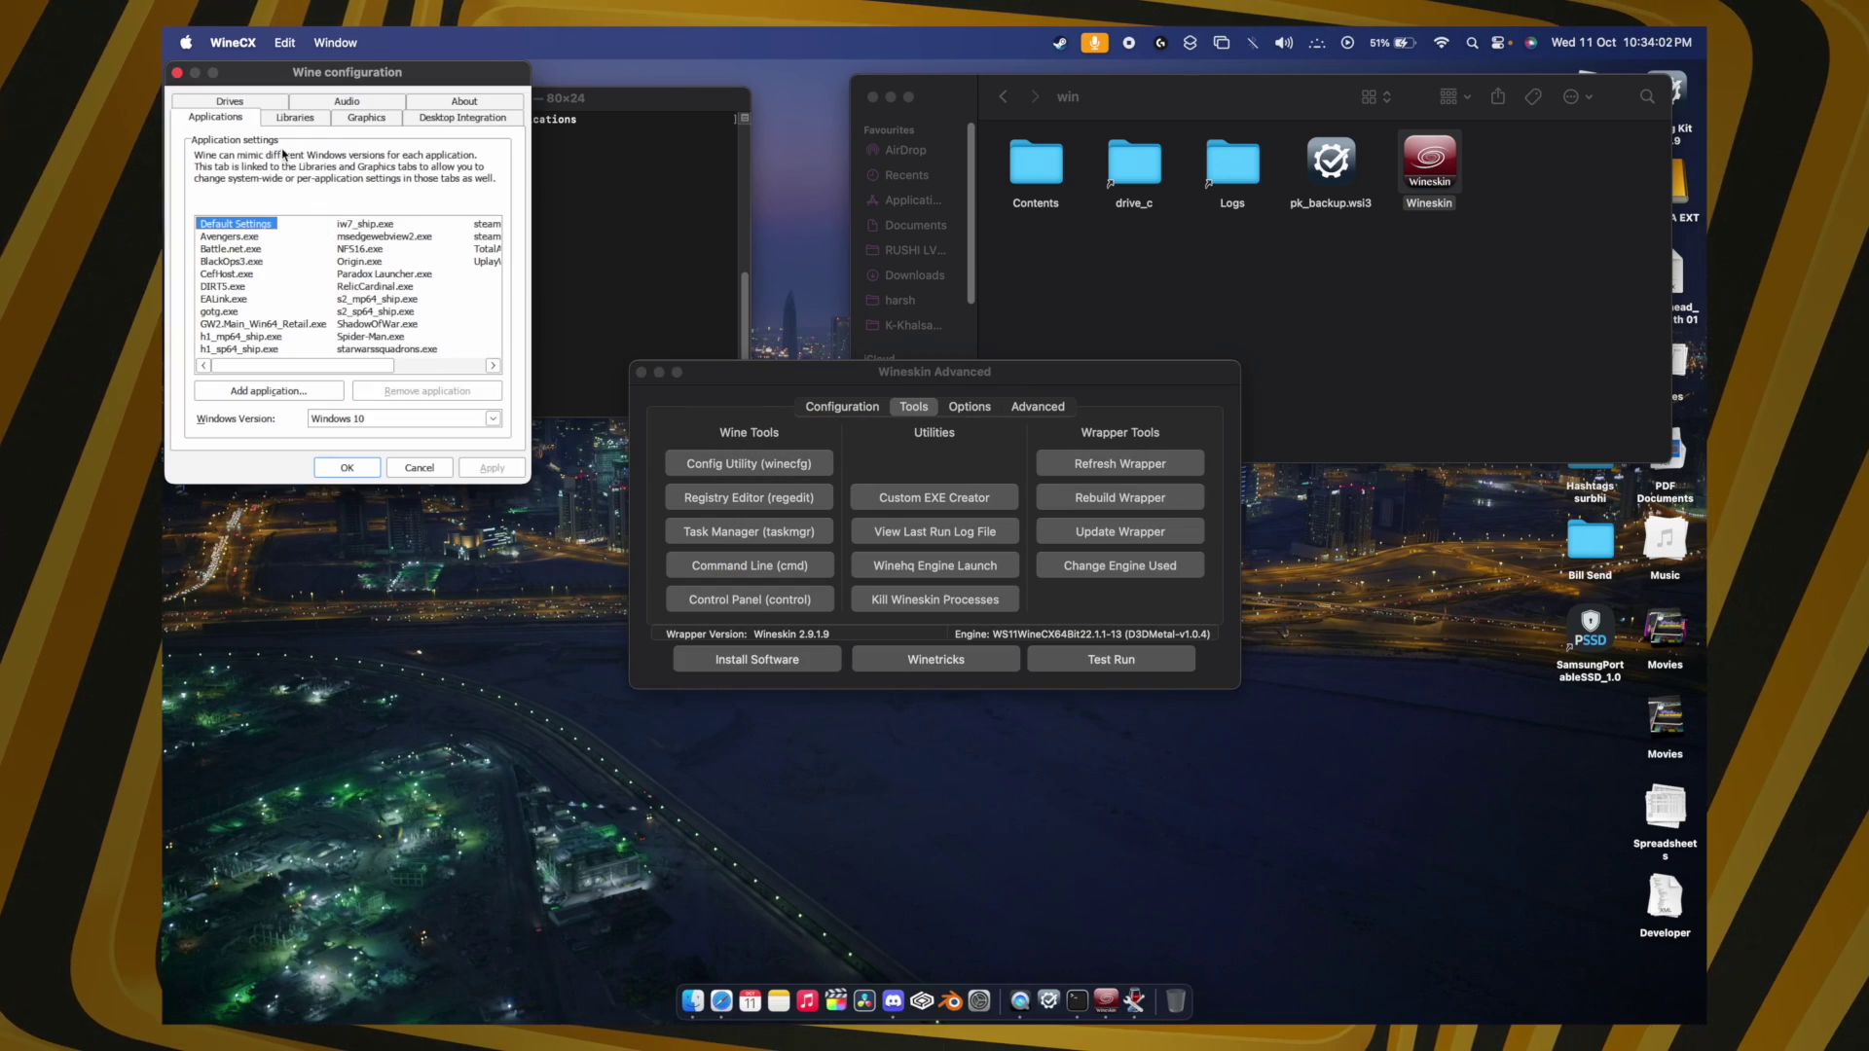
pyautogui.click(292, 117)
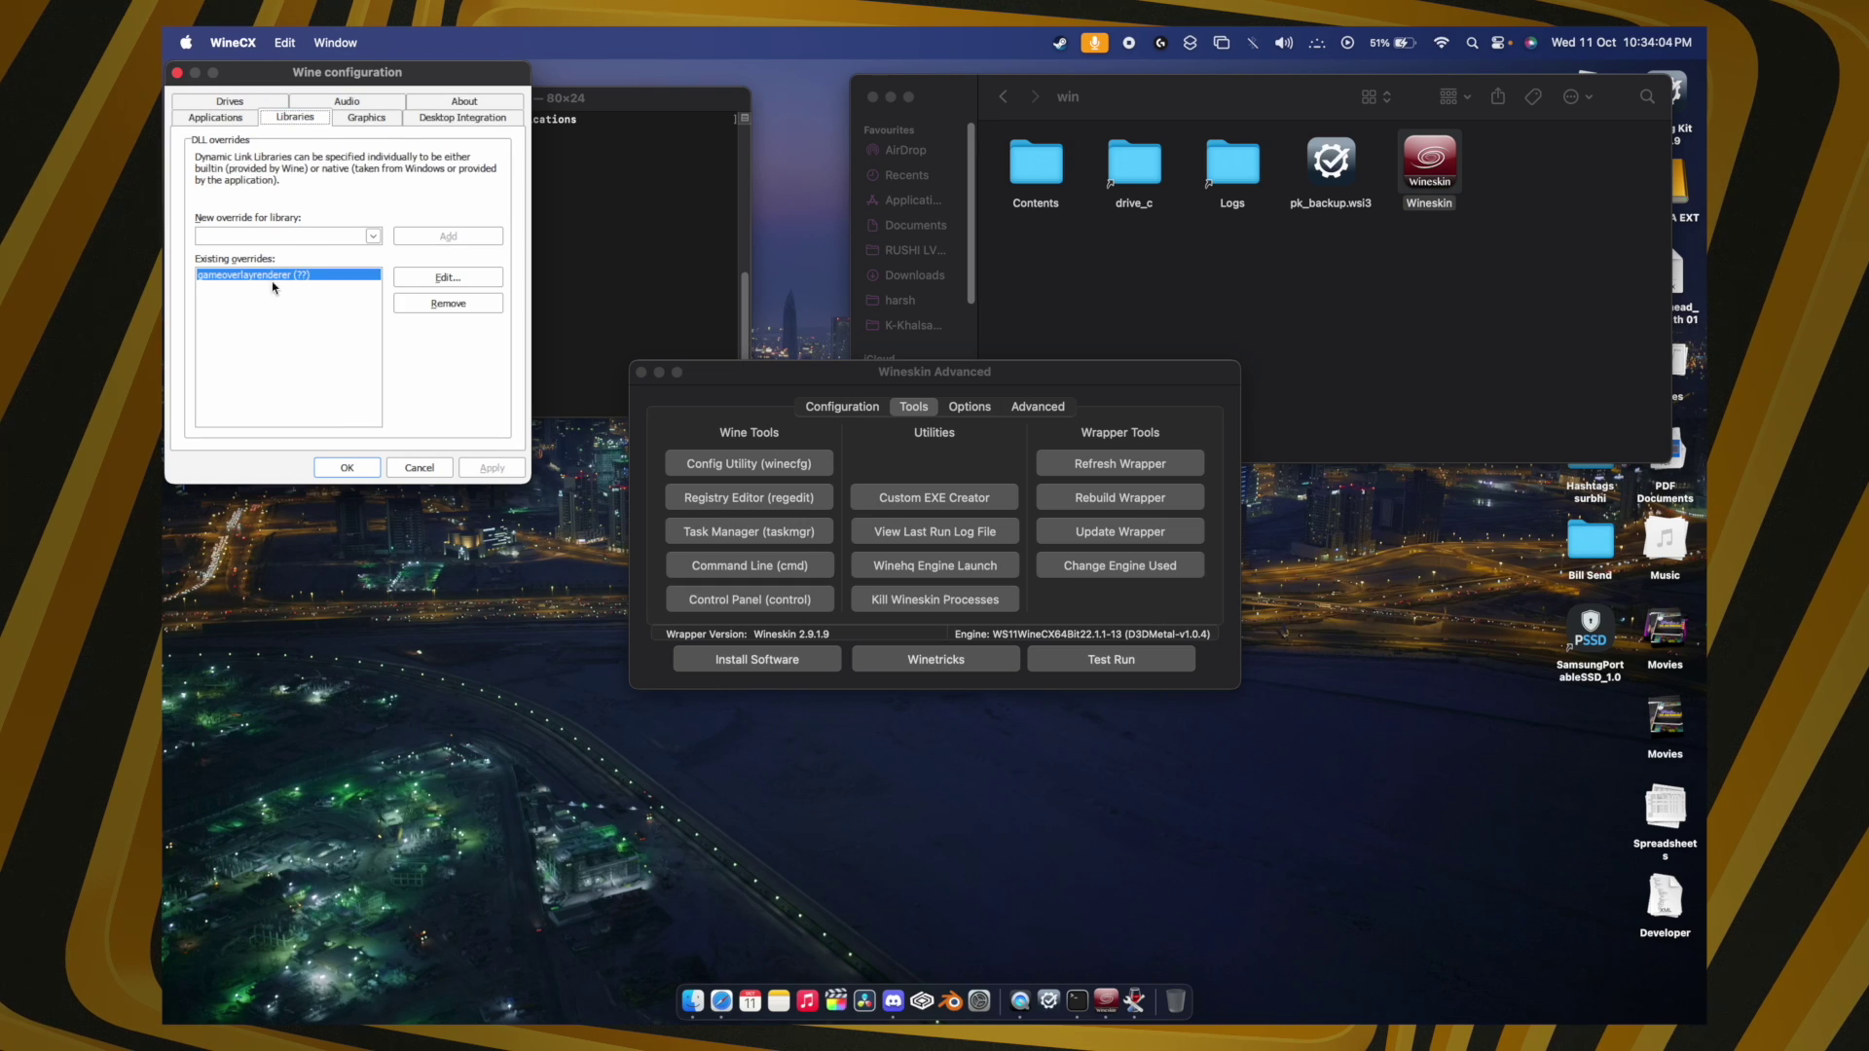
pyautogui.click(441, 304)
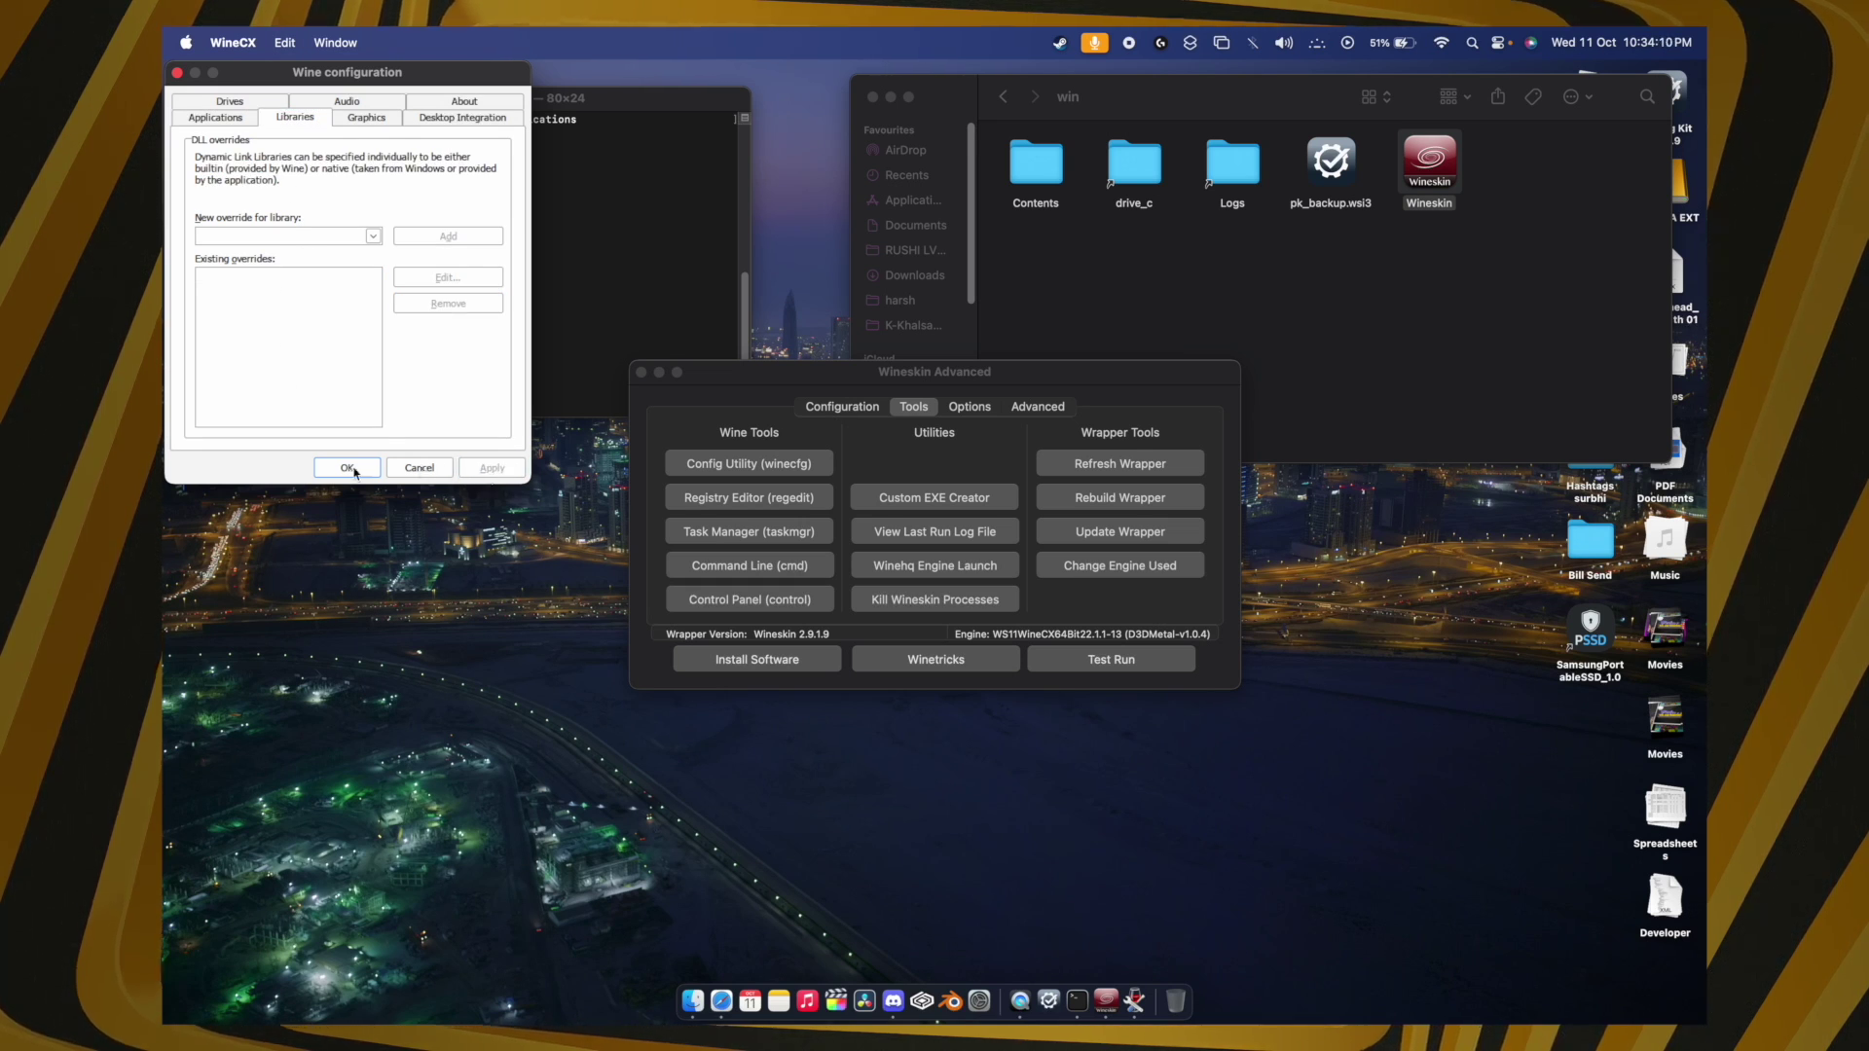
pyautogui.click(347, 468)
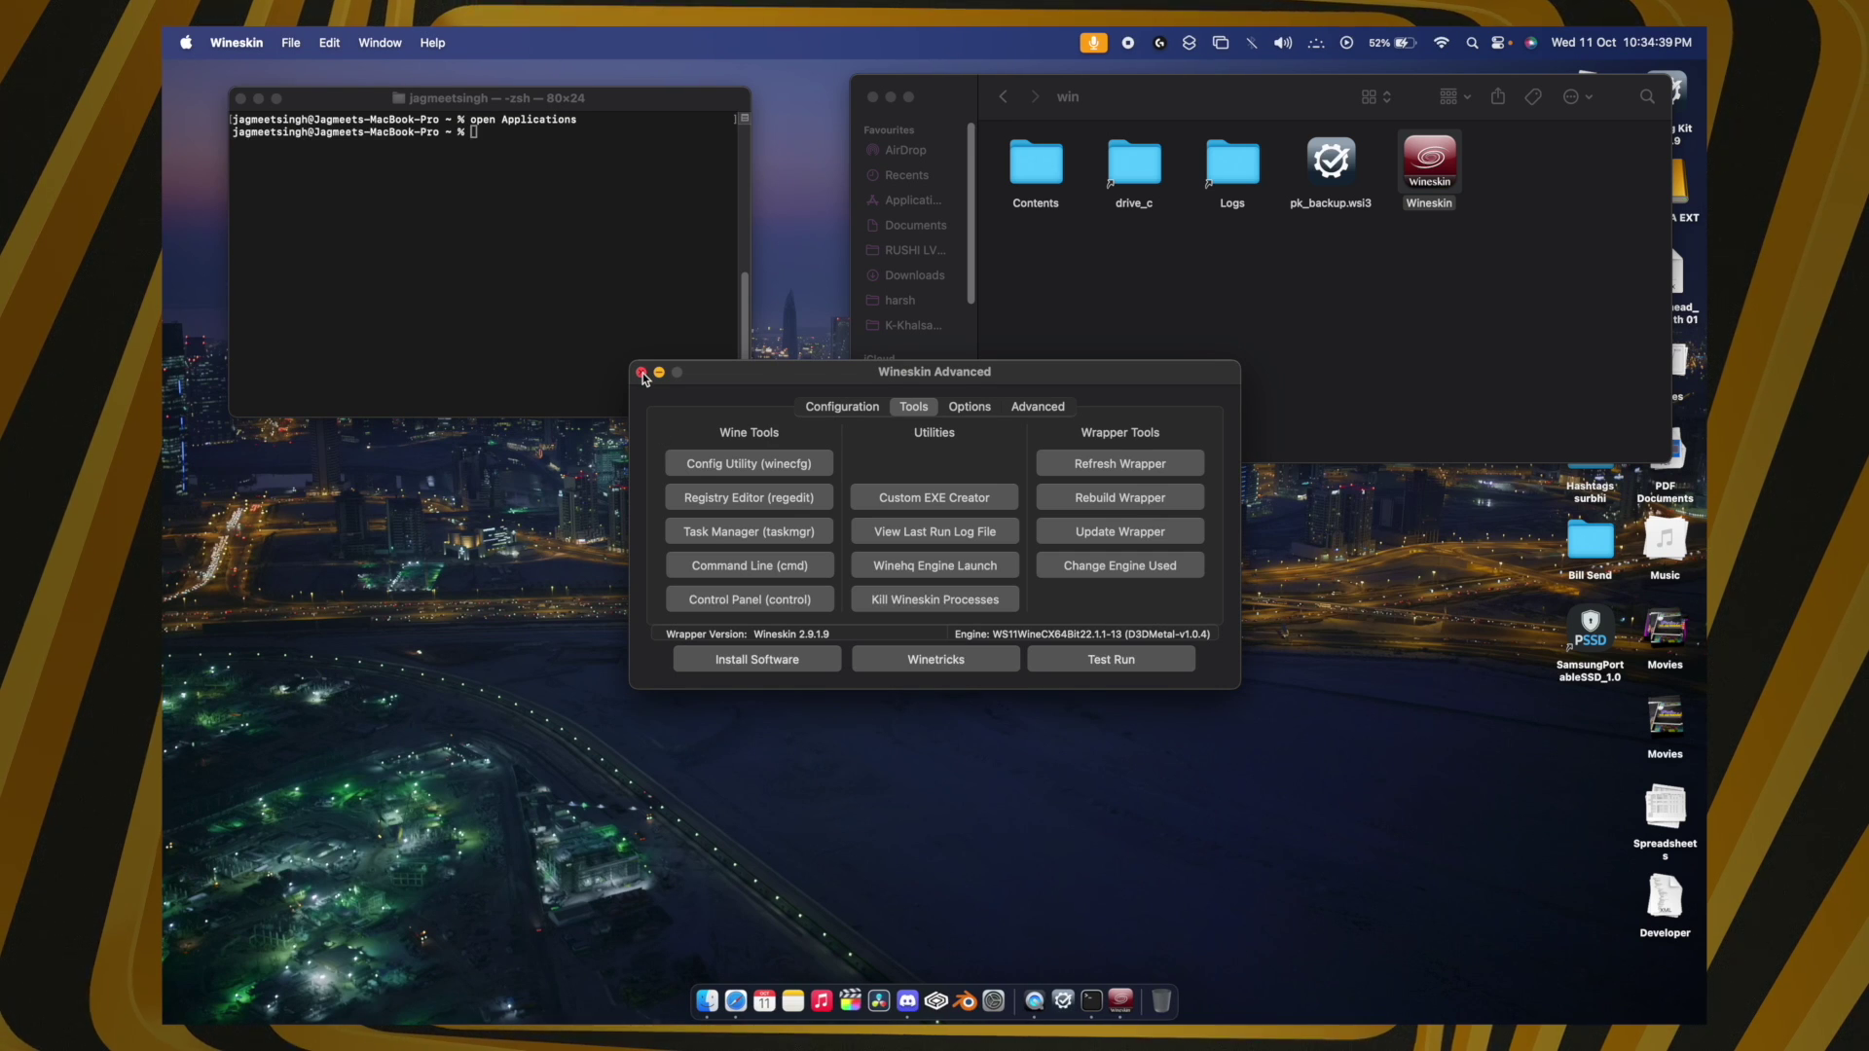
pyautogui.click(641, 373)
# Step: Browse the win wrapper down to Contents/SharedSupport/wine/lib/wine
pyautogui.click(1260, 256)
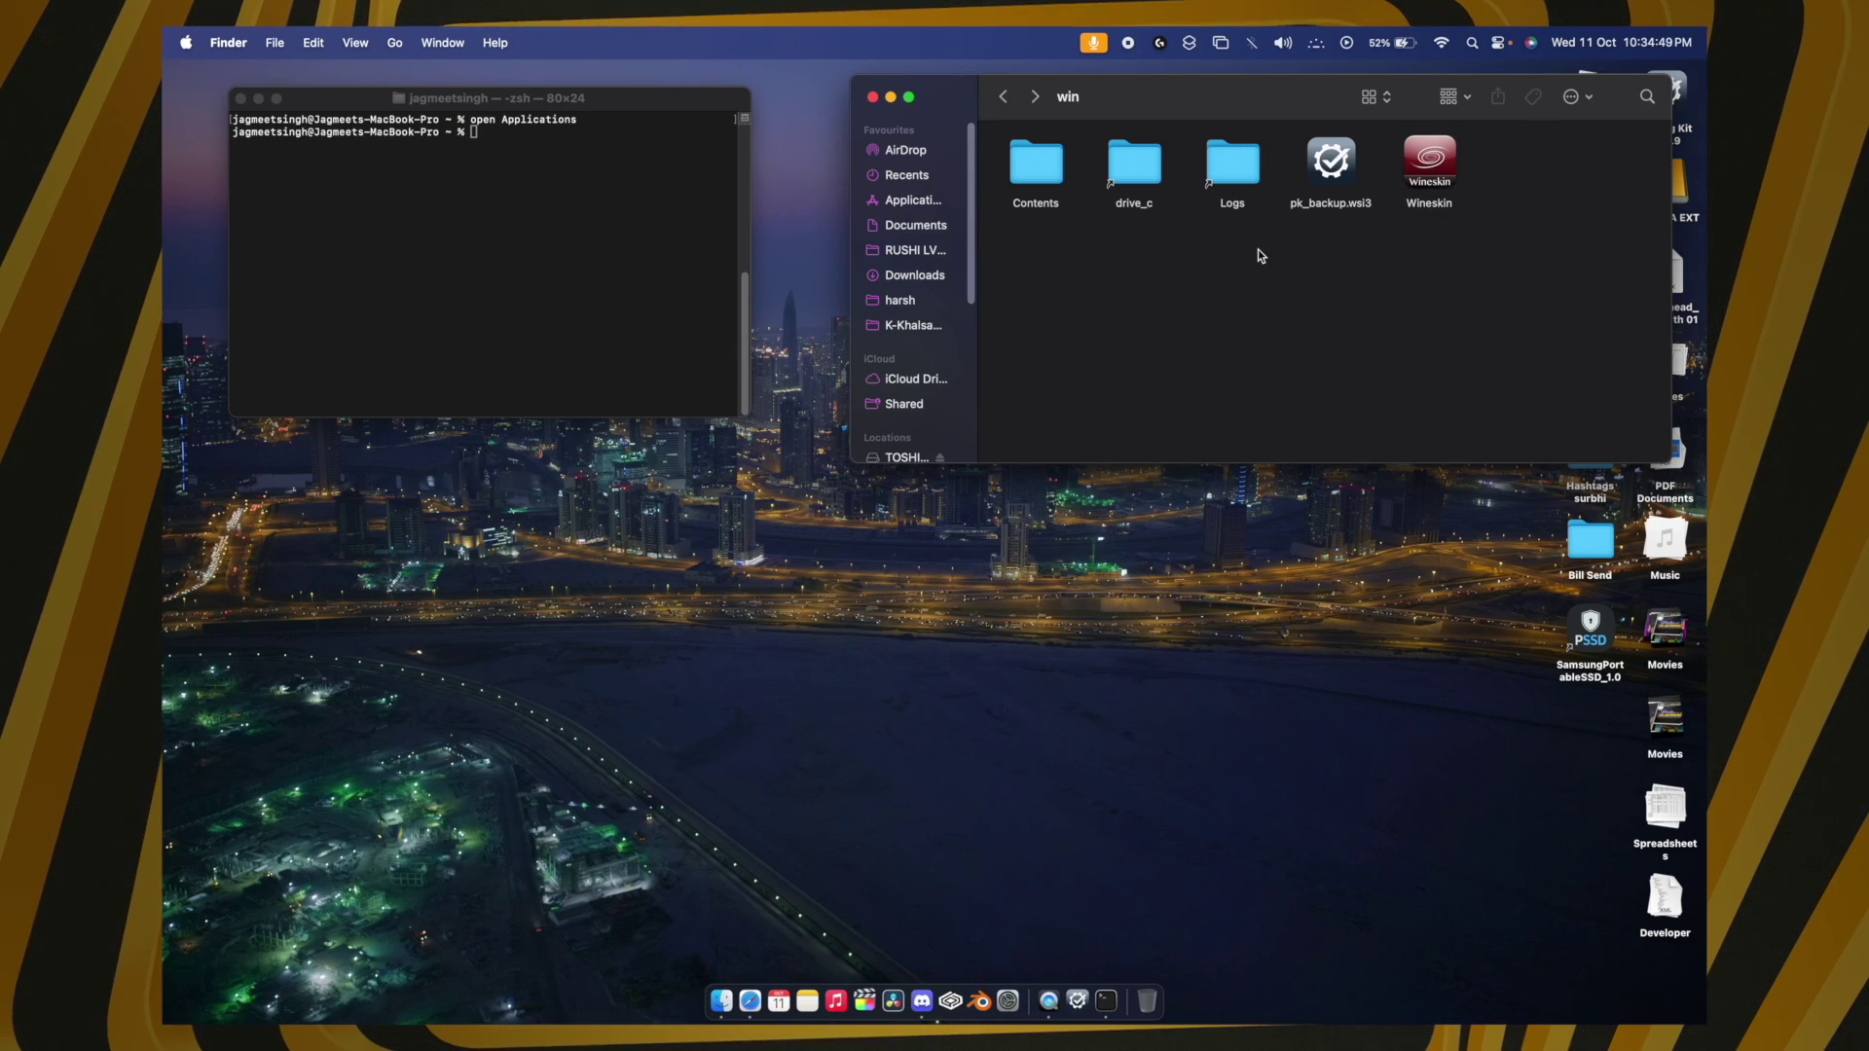
pyautogui.doubleClick(1035, 165)
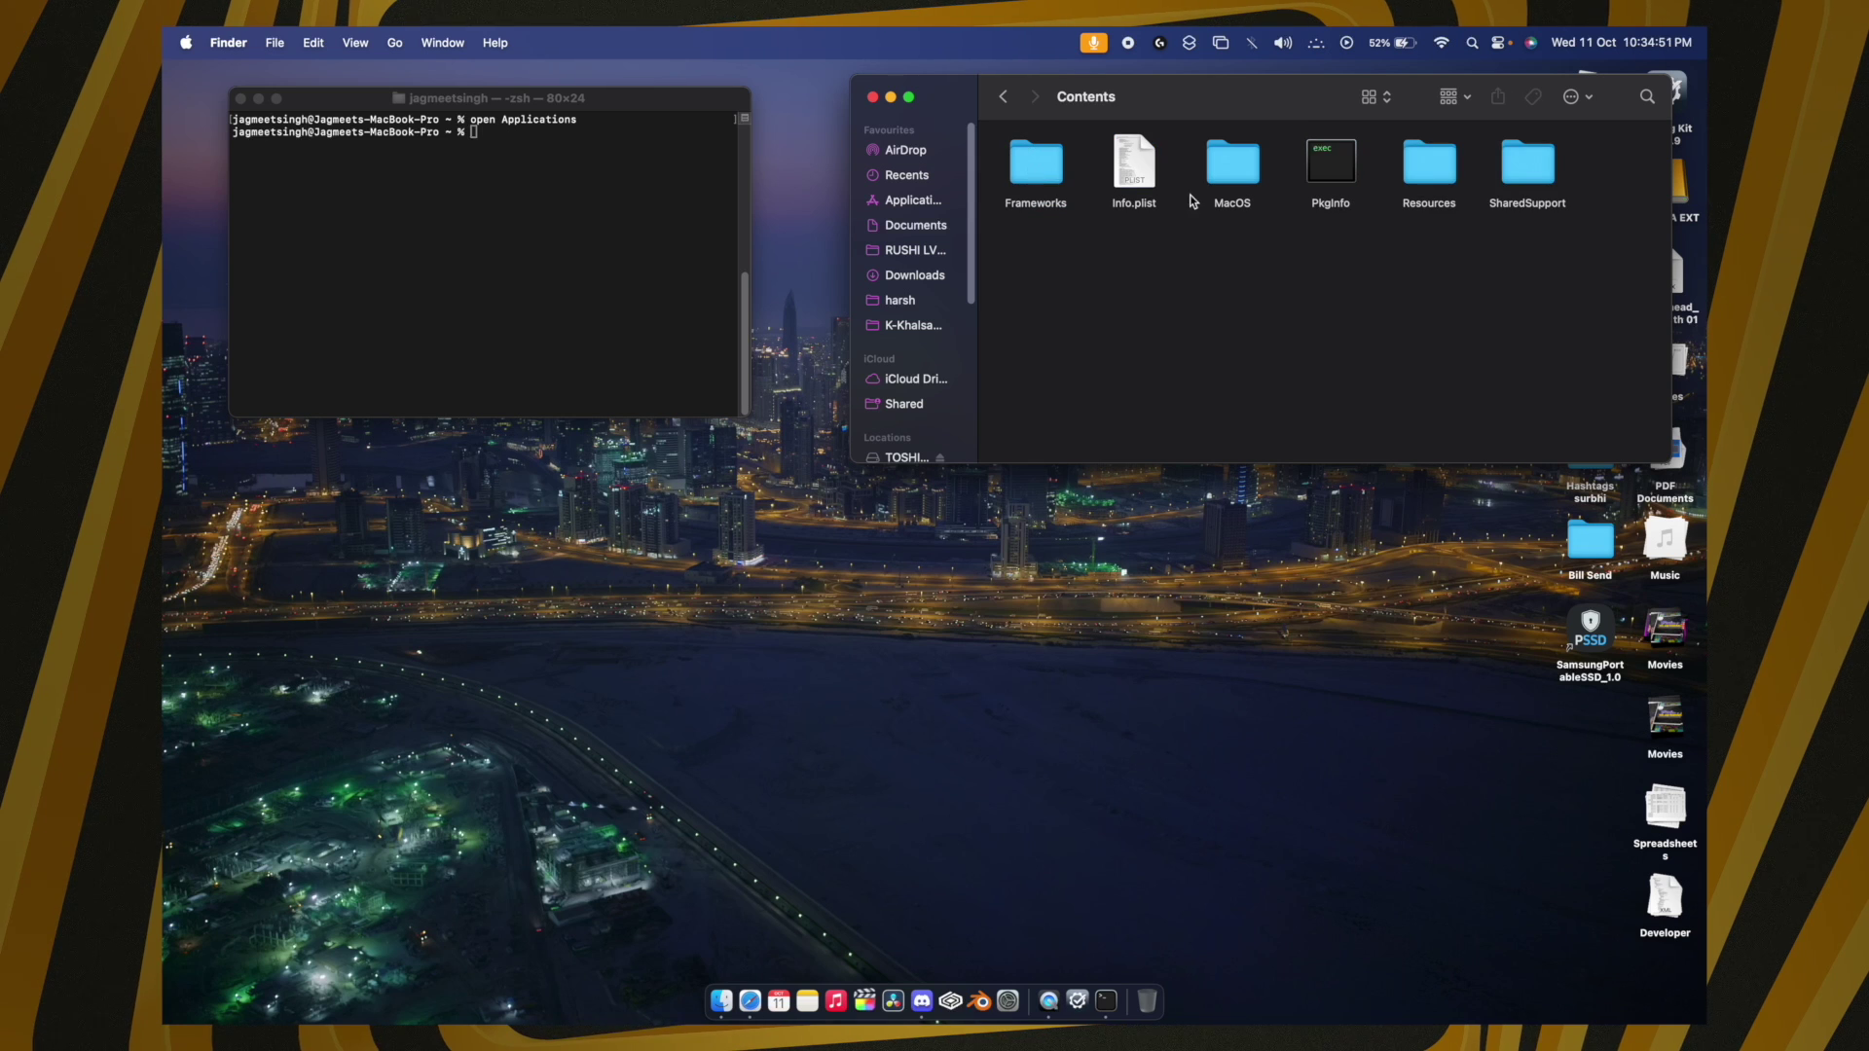
pyautogui.doubleClick(1524, 163)
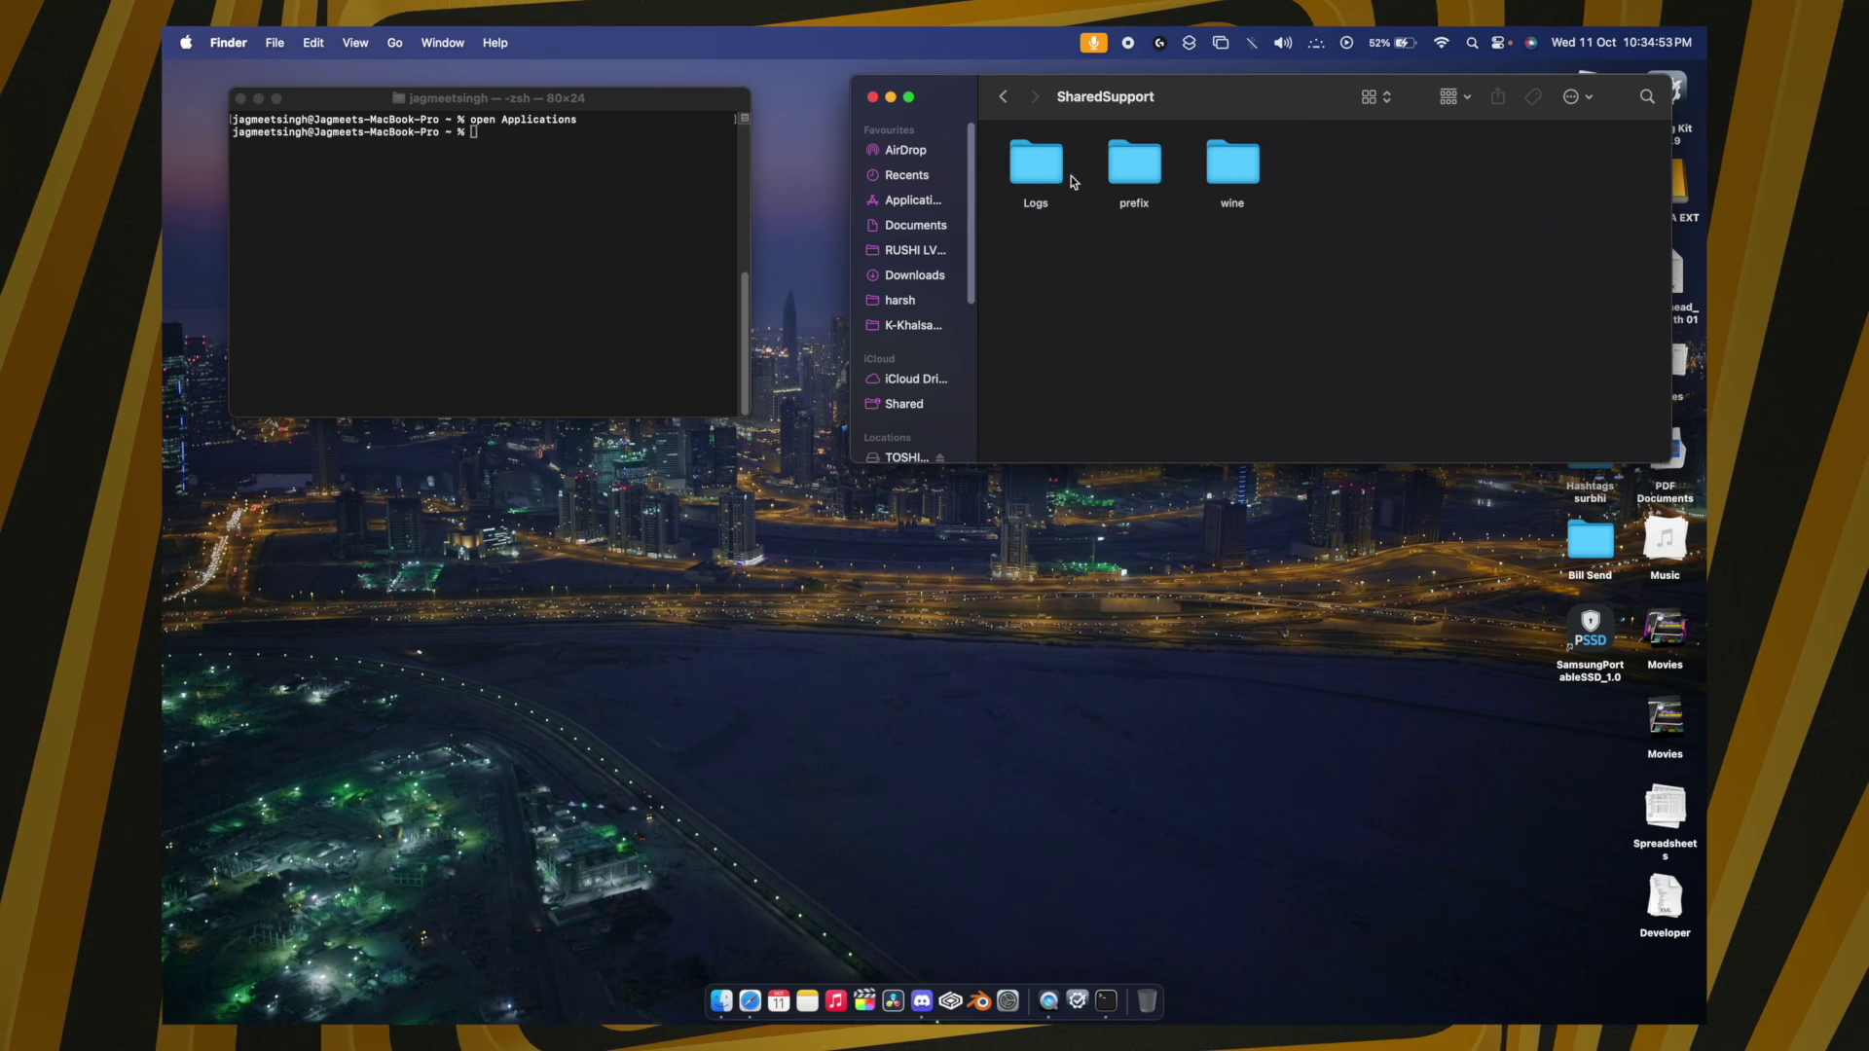
pyautogui.doubleClick(1232, 164)
pyautogui.doubleClick(1129, 167)
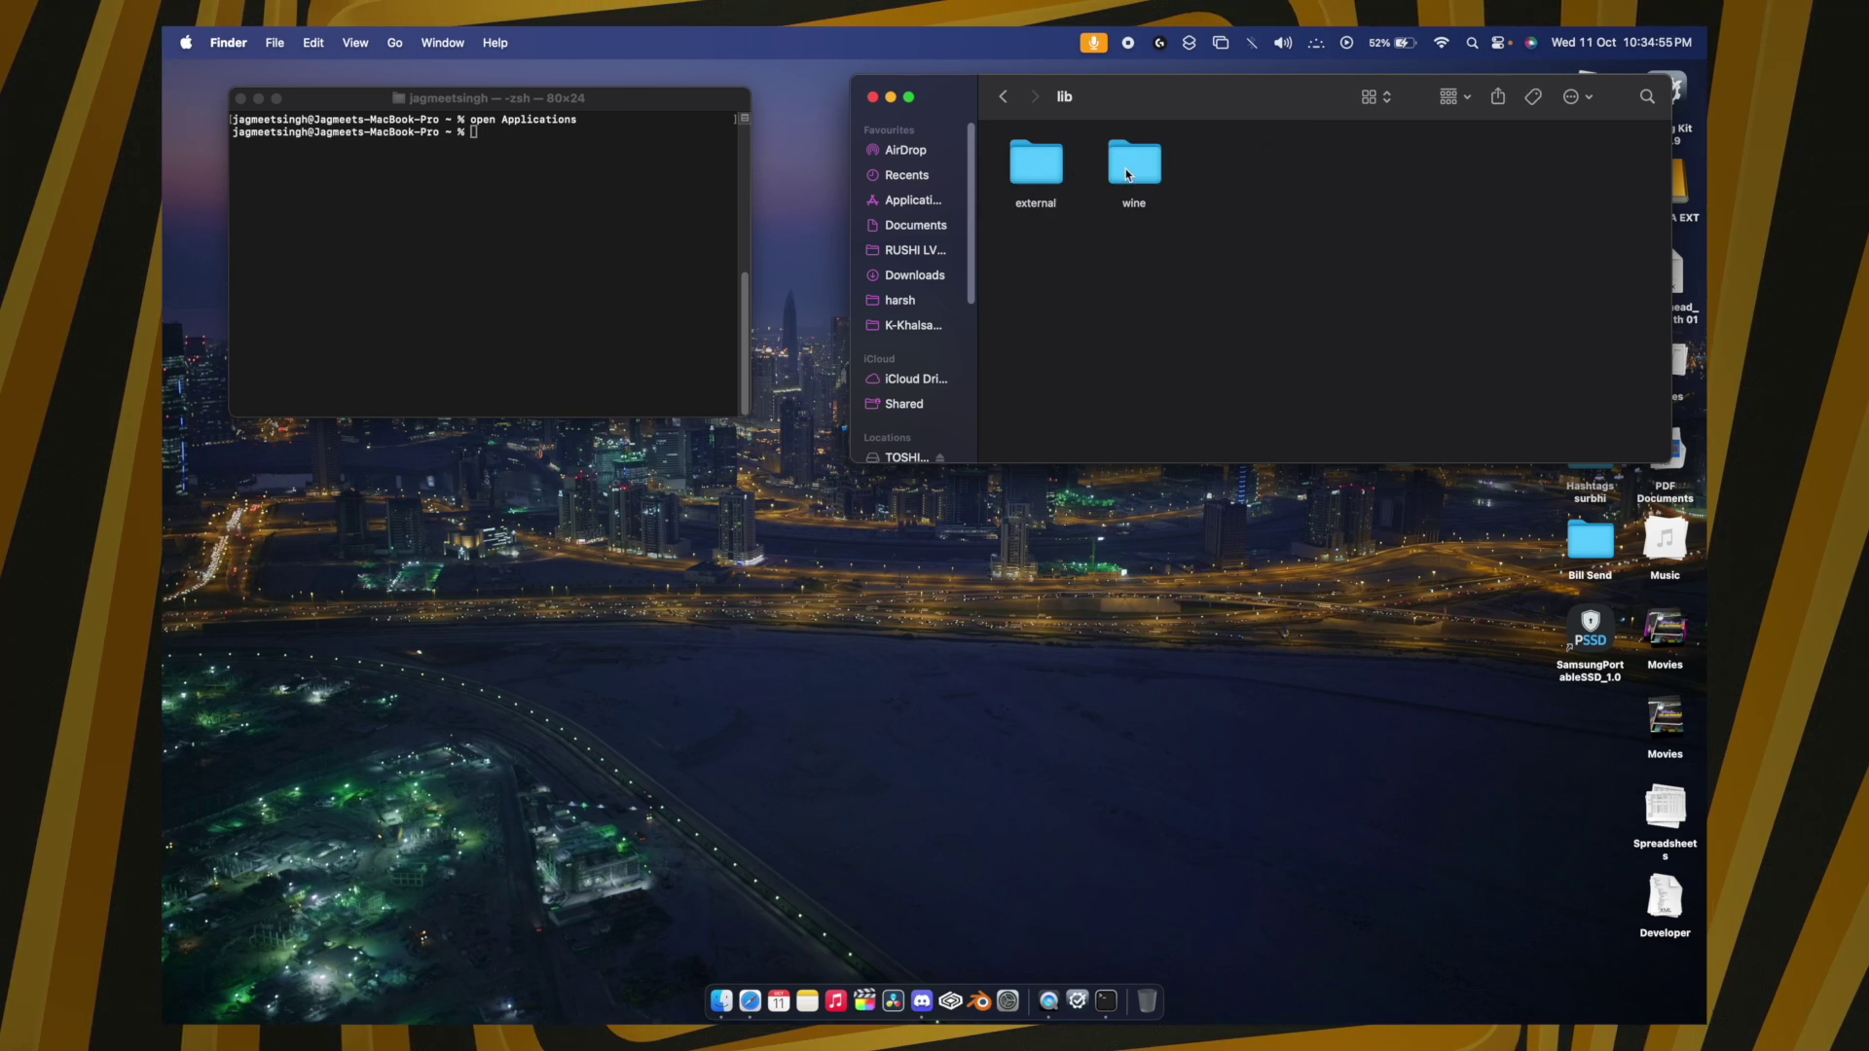
pyautogui.doubleClick(1127, 174)
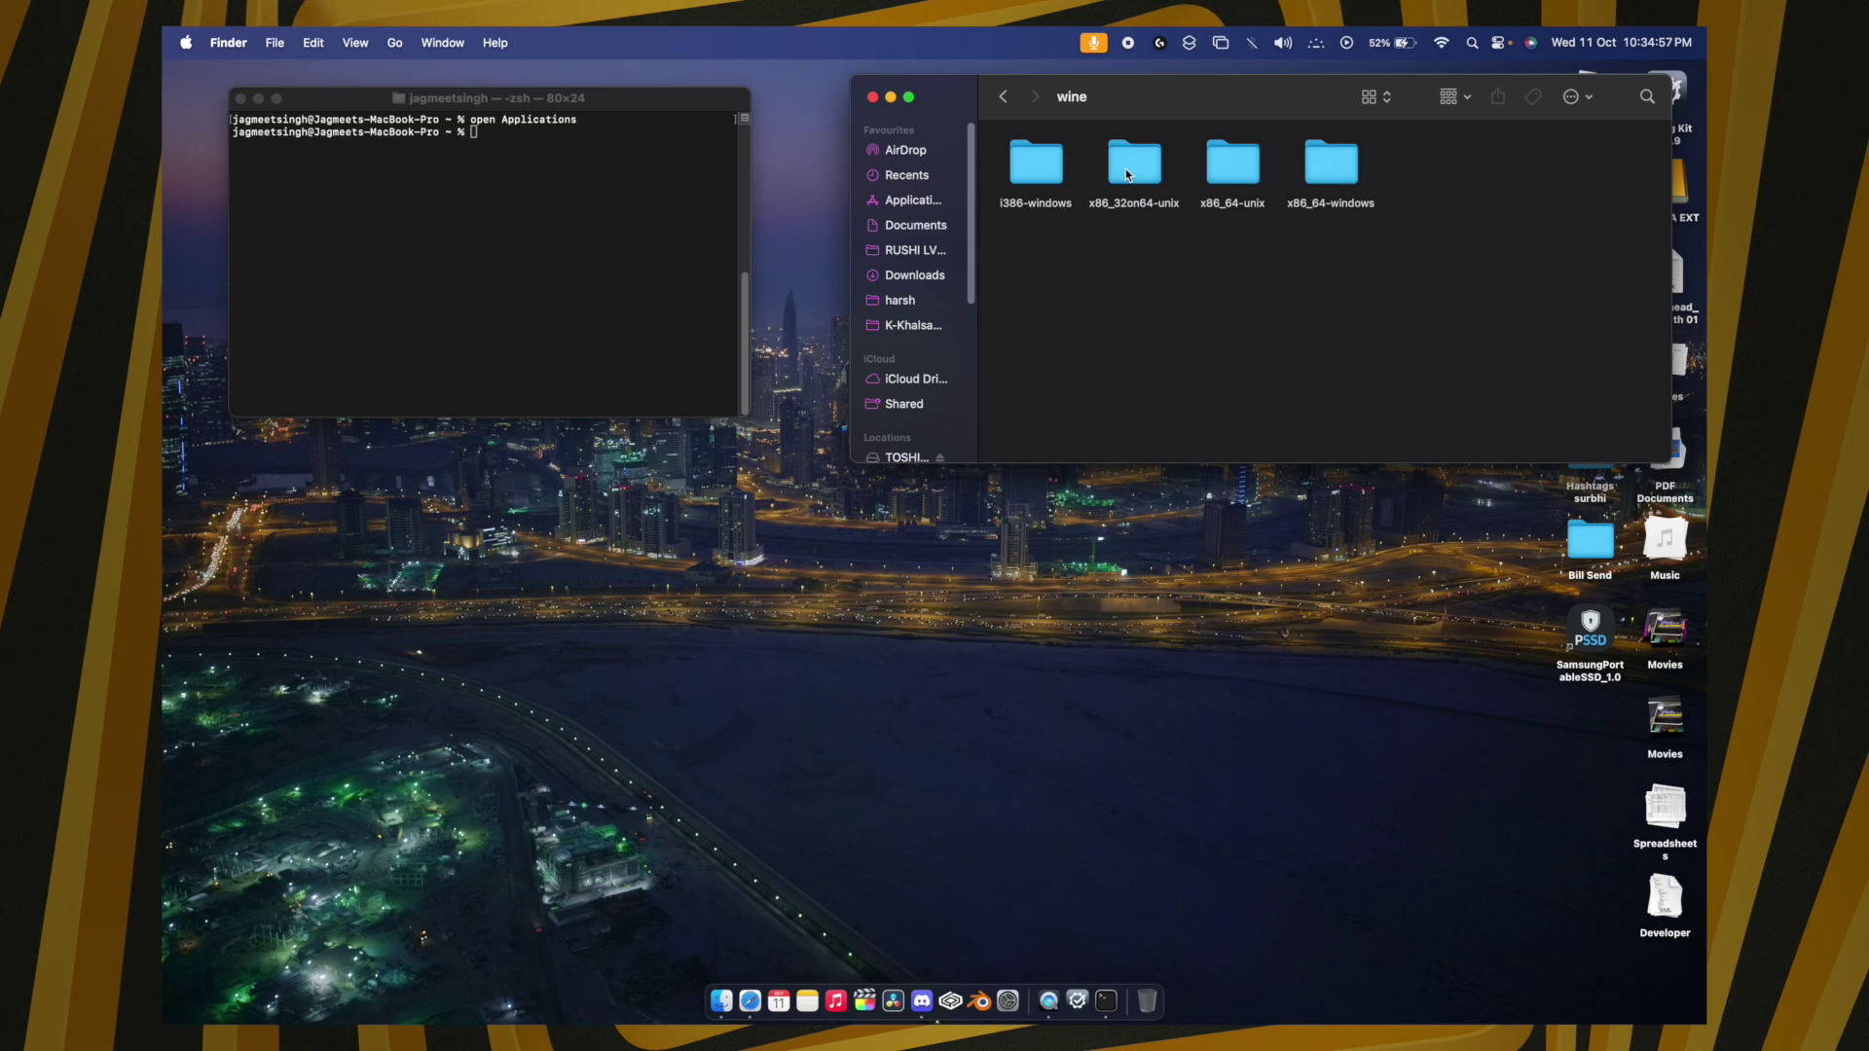
pyautogui.moveTo(1475, 319); pyautogui.dragTo(999, 106)
pyautogui.click(1180, 305)
# Step: Open the Cellar folder from Terminal and browse to game-porting-toolkit/1.0.4/lib/wine
pyautogui.click(529, 386)
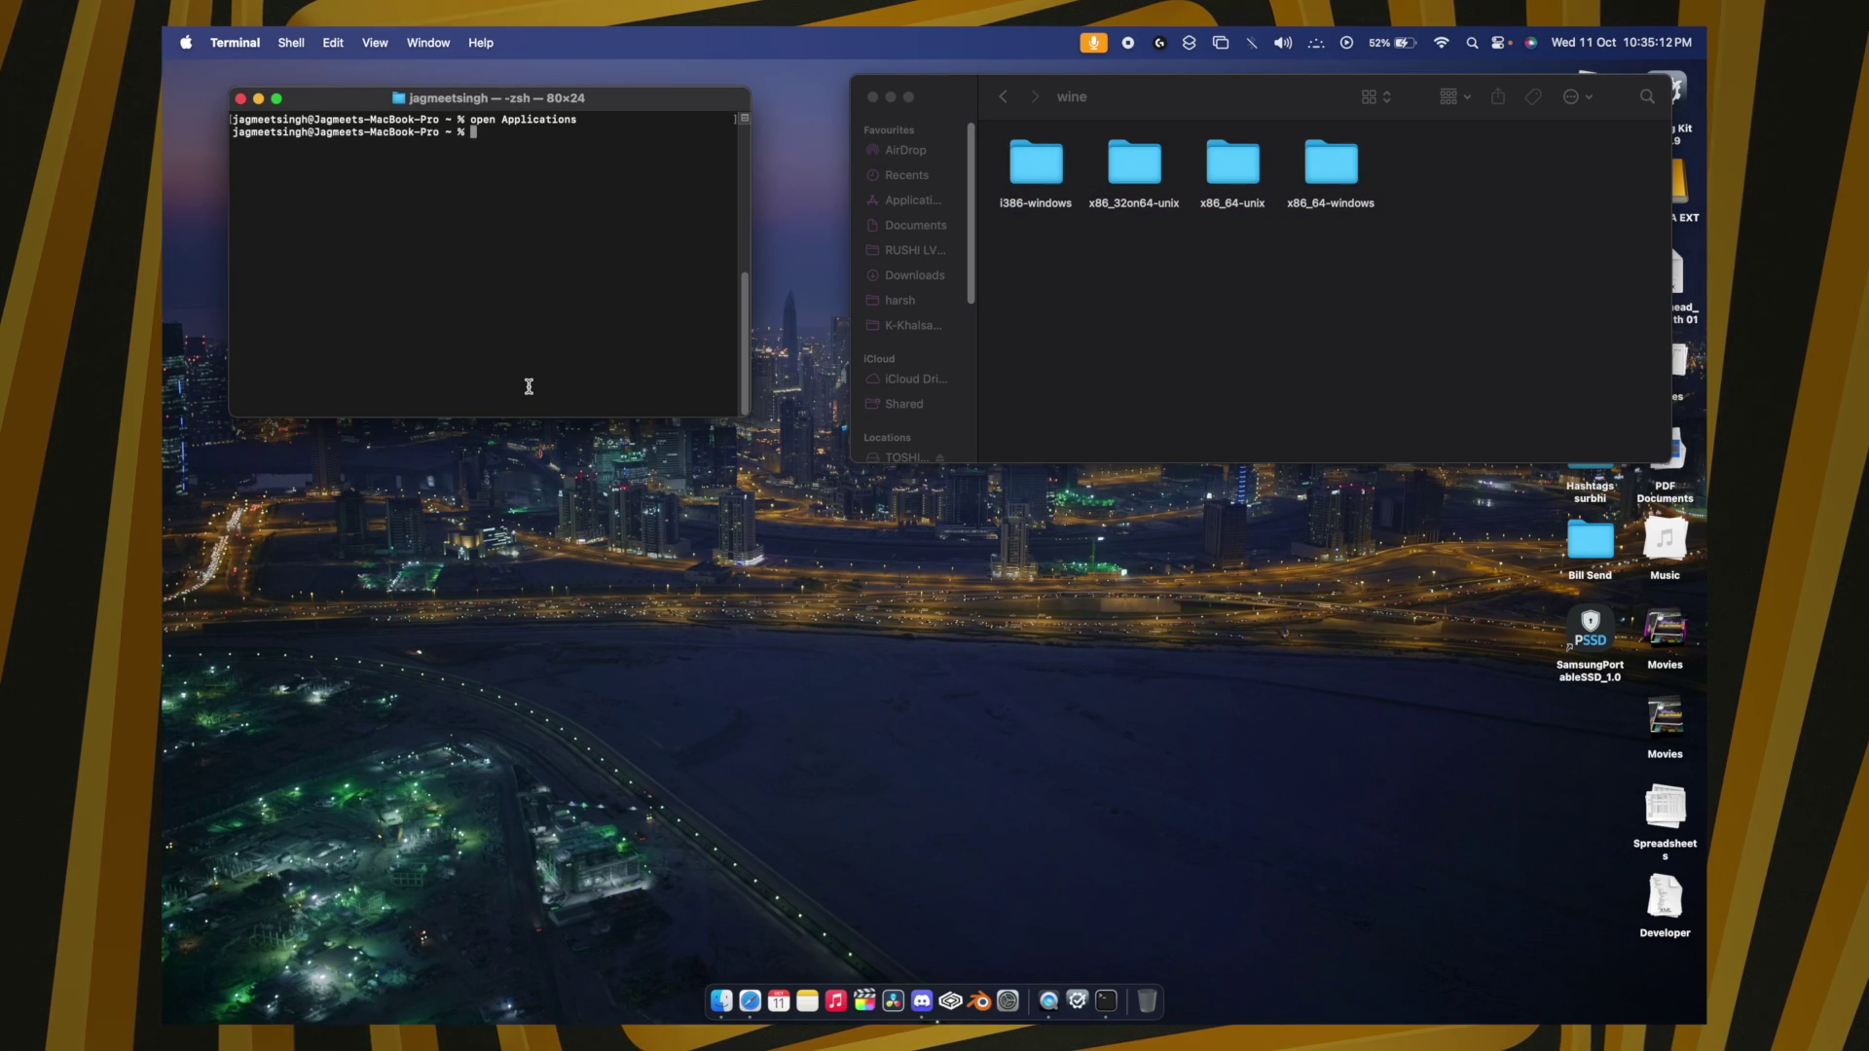
pyautogui.write('open /usr/local/cellar')
pyautogui.press('Return')
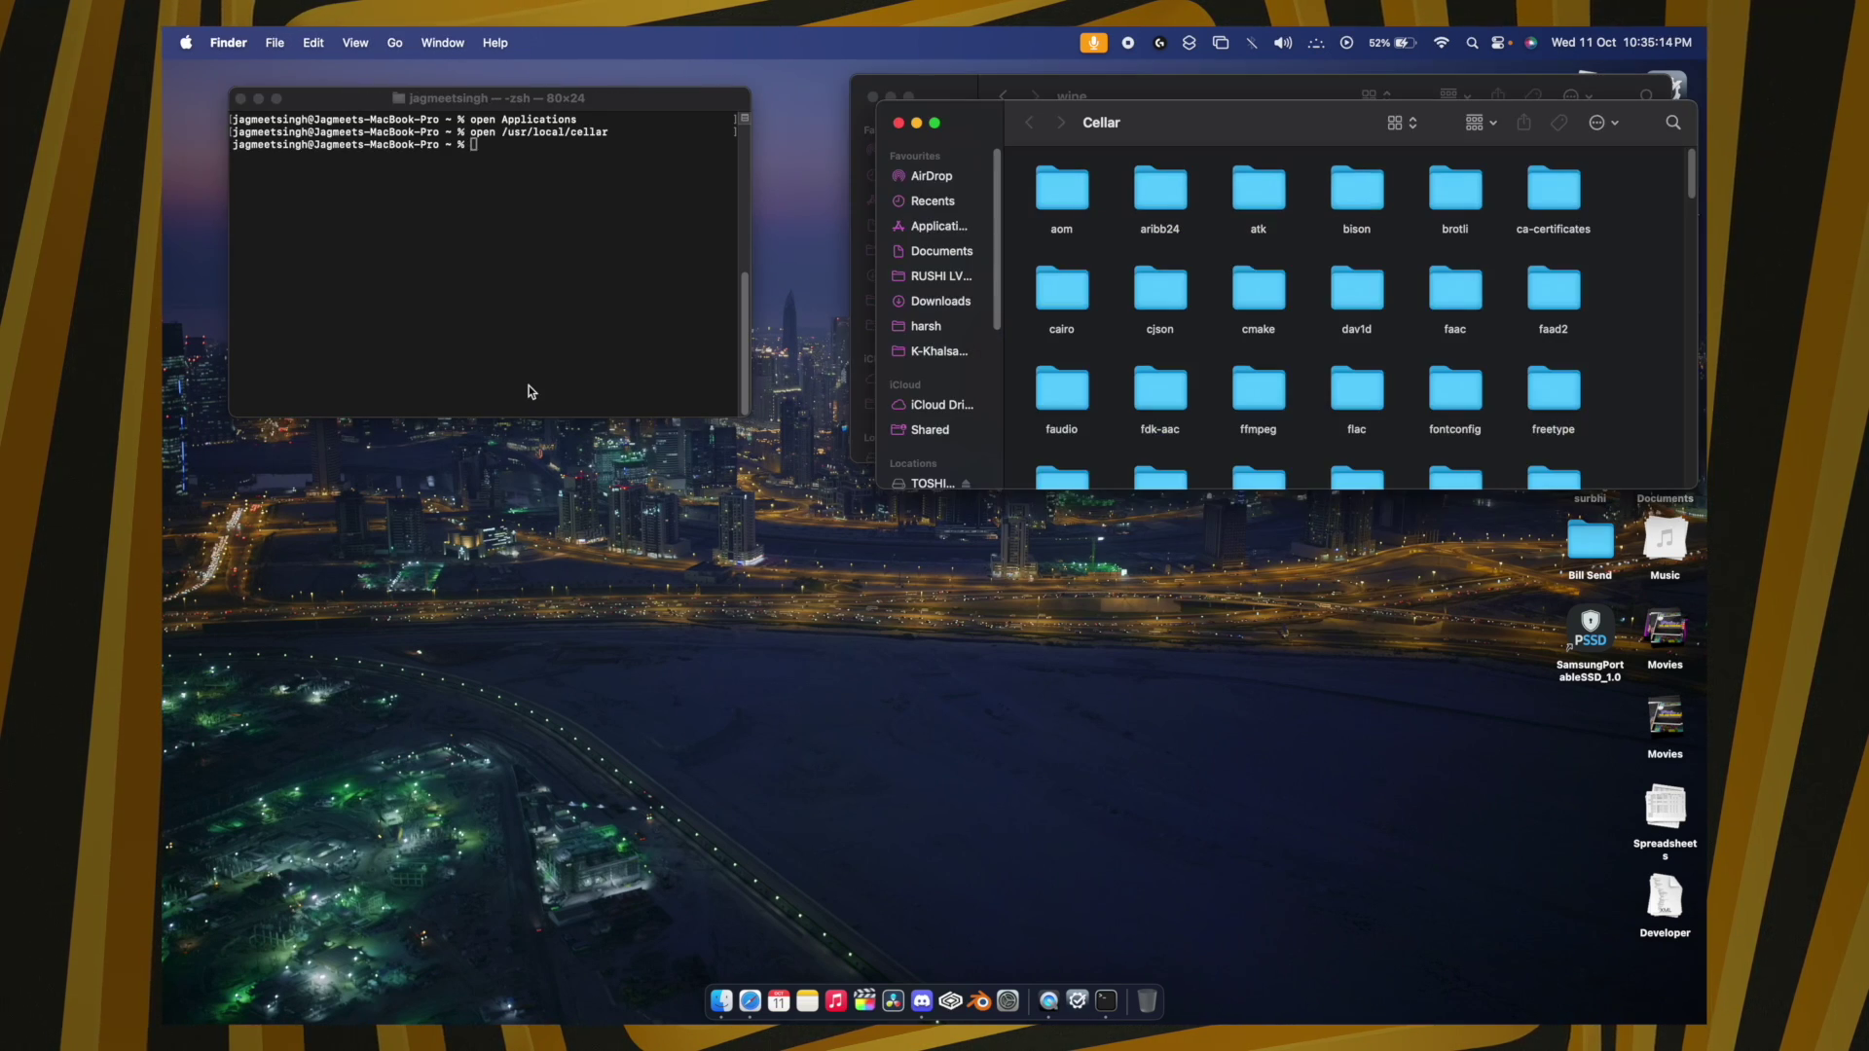
pyautogui.moveTo(1231, 130); pyautogui.dragTo(438, 106)
pyautogui.scroll(-3, 587, 381)
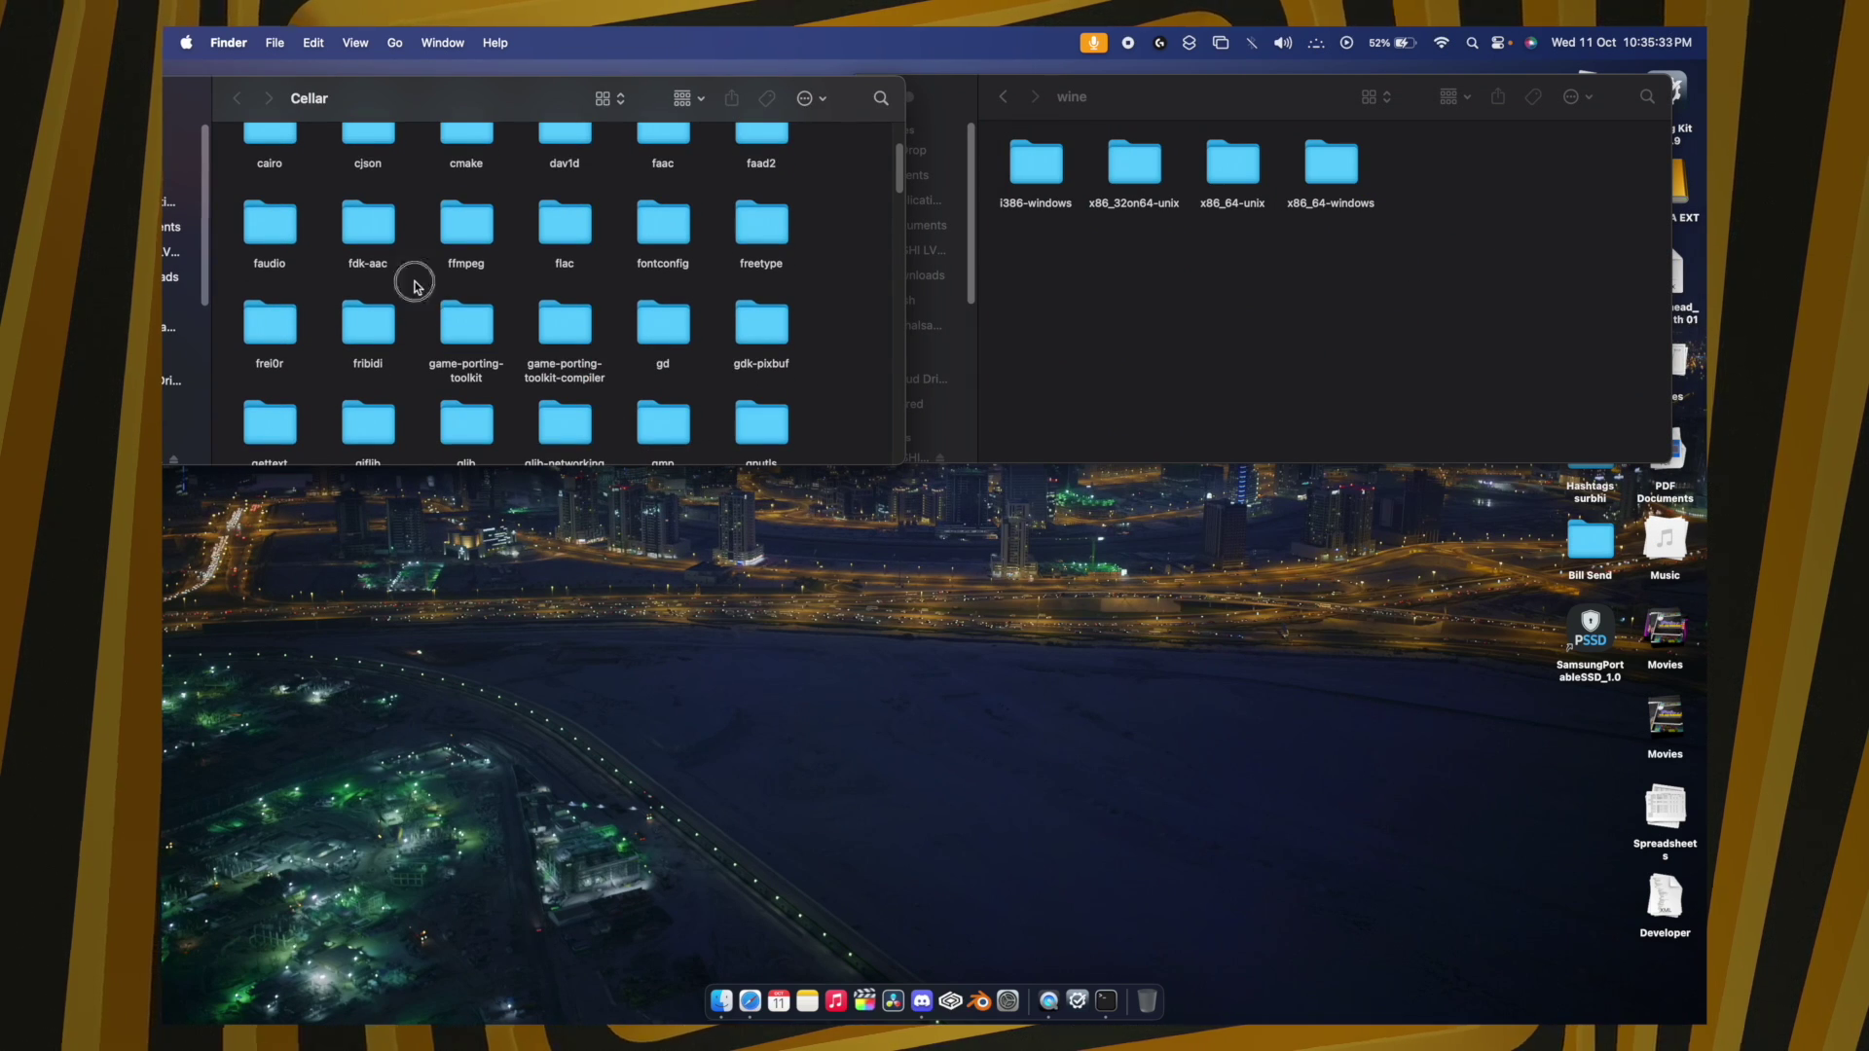
pyautogui.moveTo(415, 284); pyautogui.dragTo(610, 390)
pyautogui.click(467, 326)
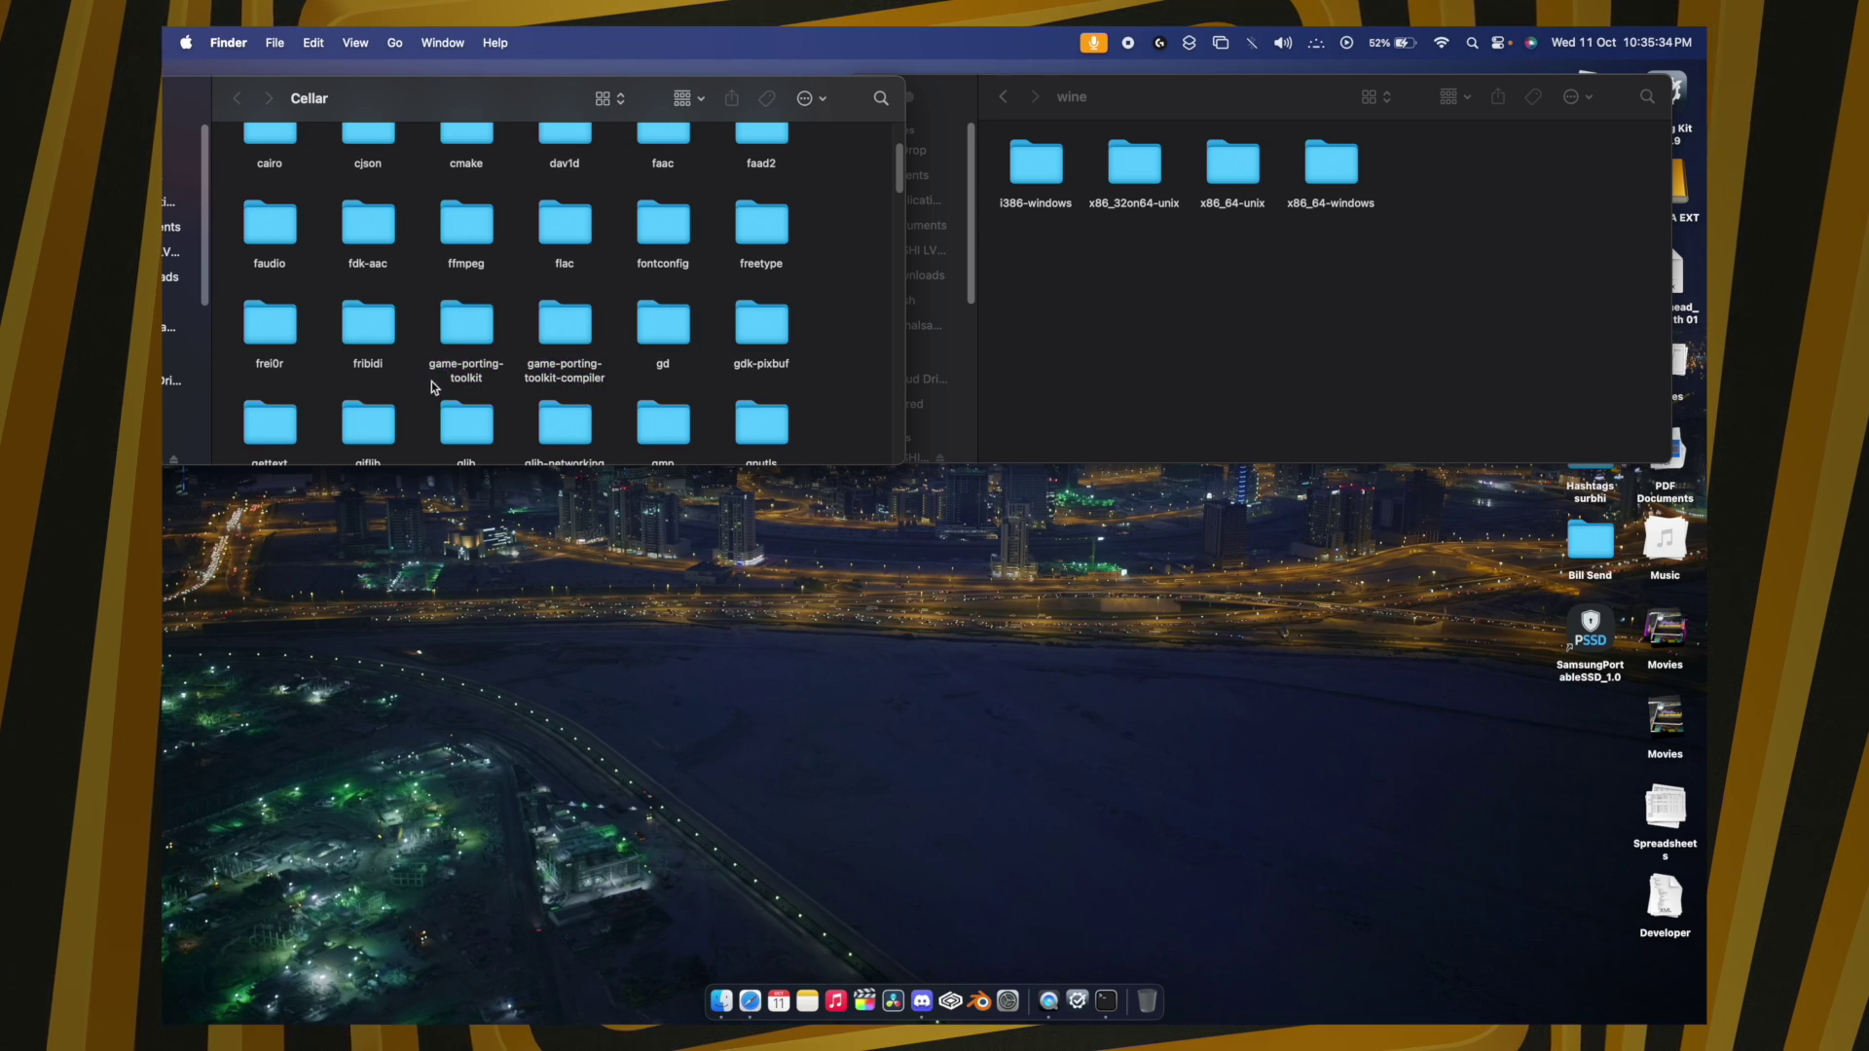
pyautogui.doubleClick(467, 326)
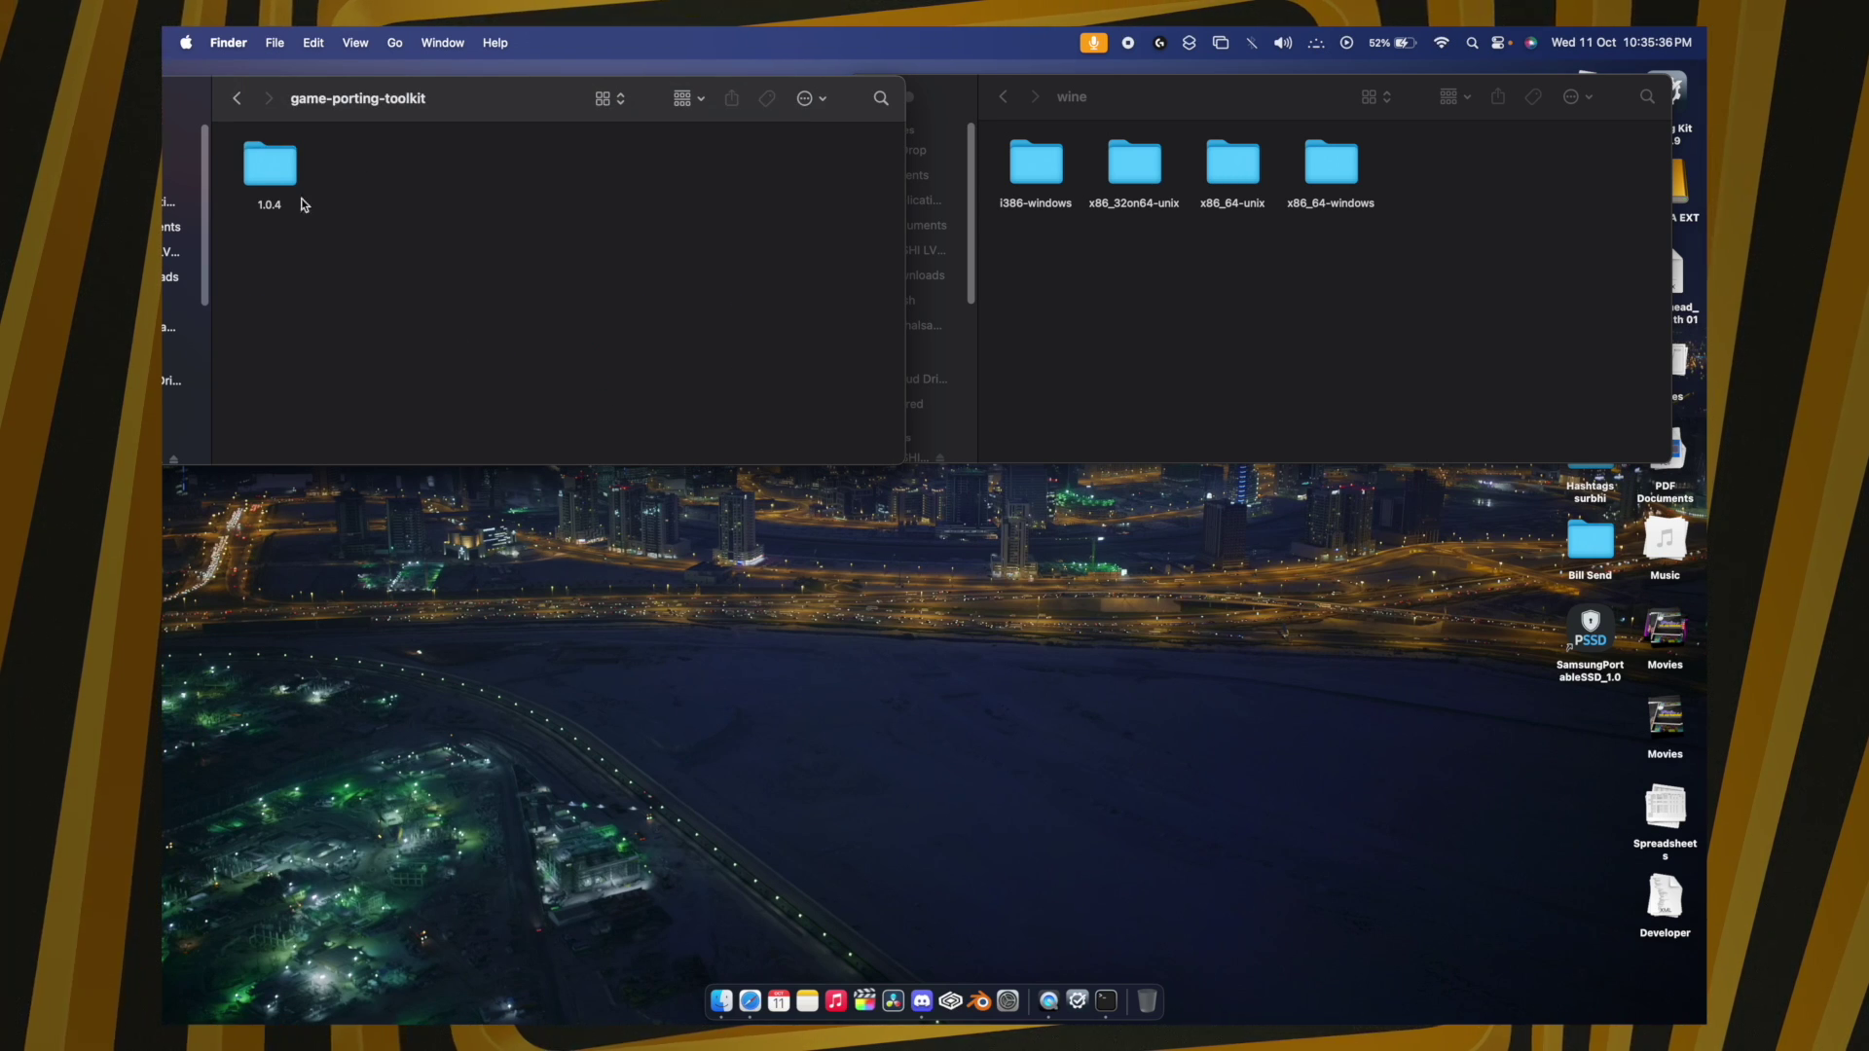
pyautogui.doubleClick(272, 176)
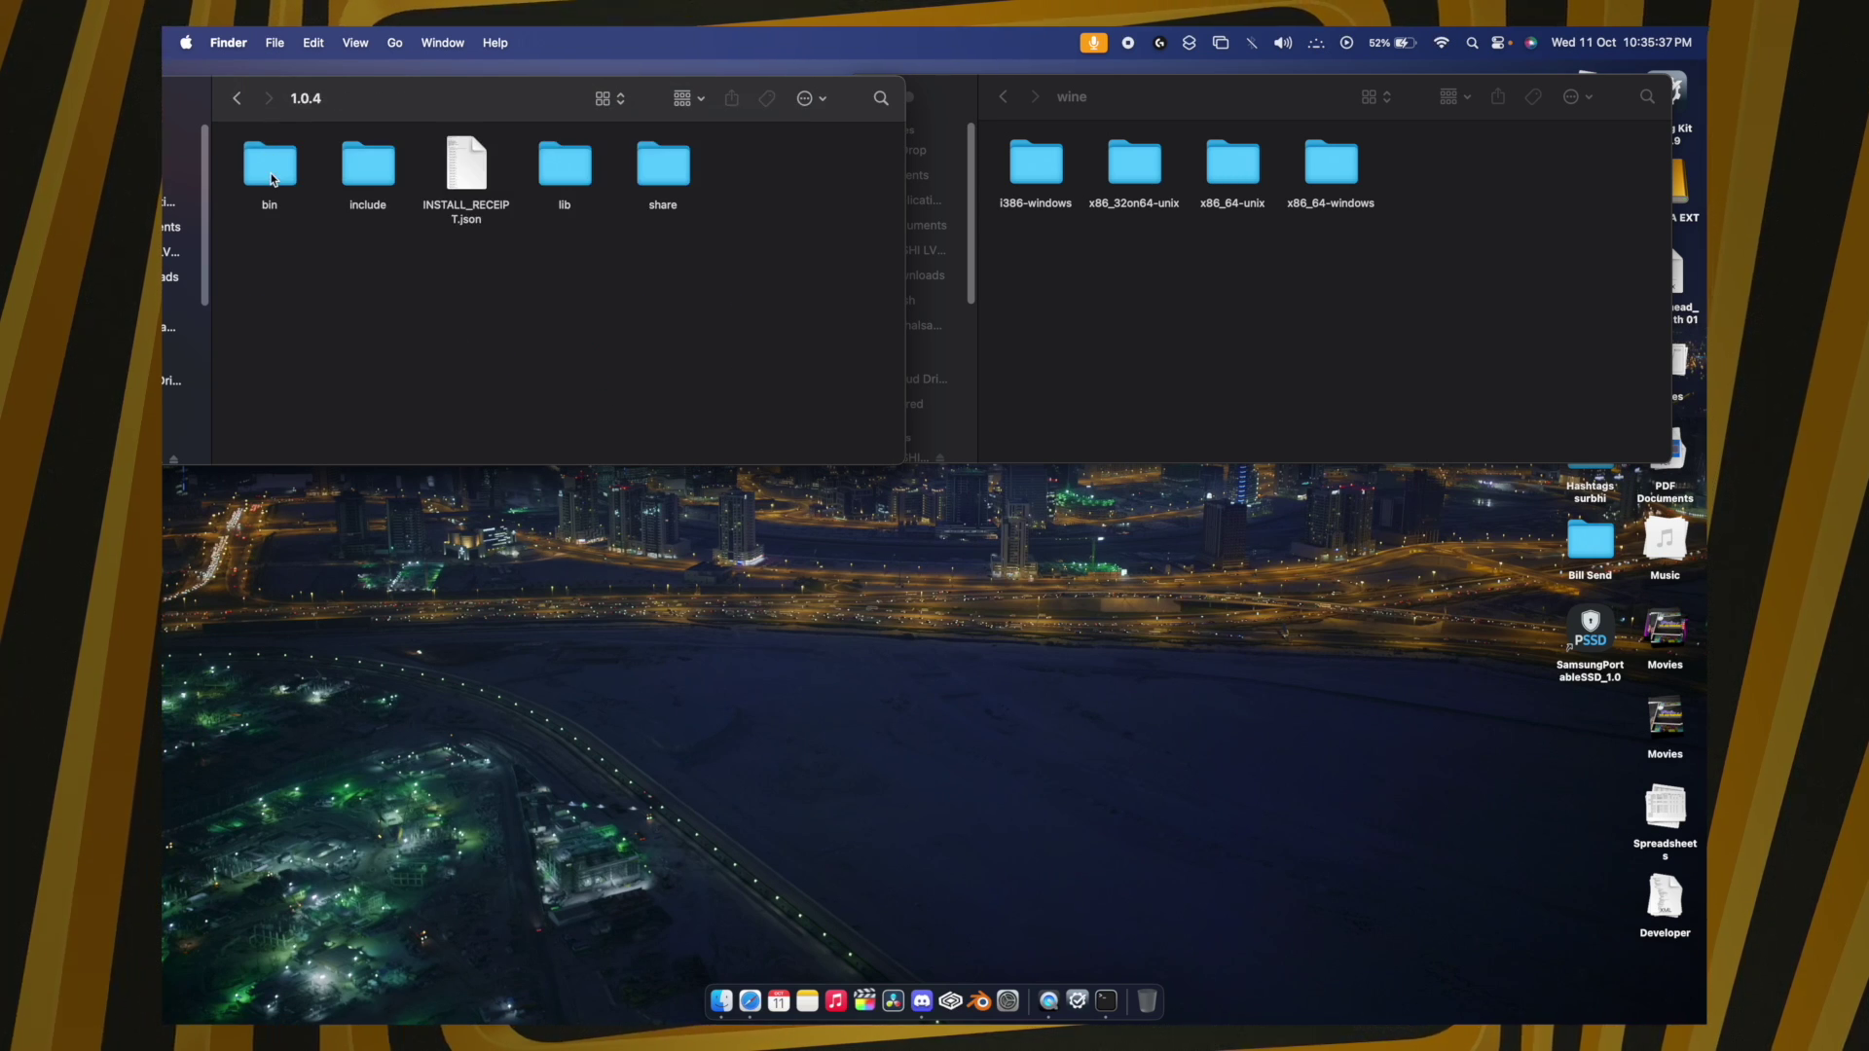
pyautogui.doubleClick(565, 167)
pyautogui.doubleClick(368, 165)
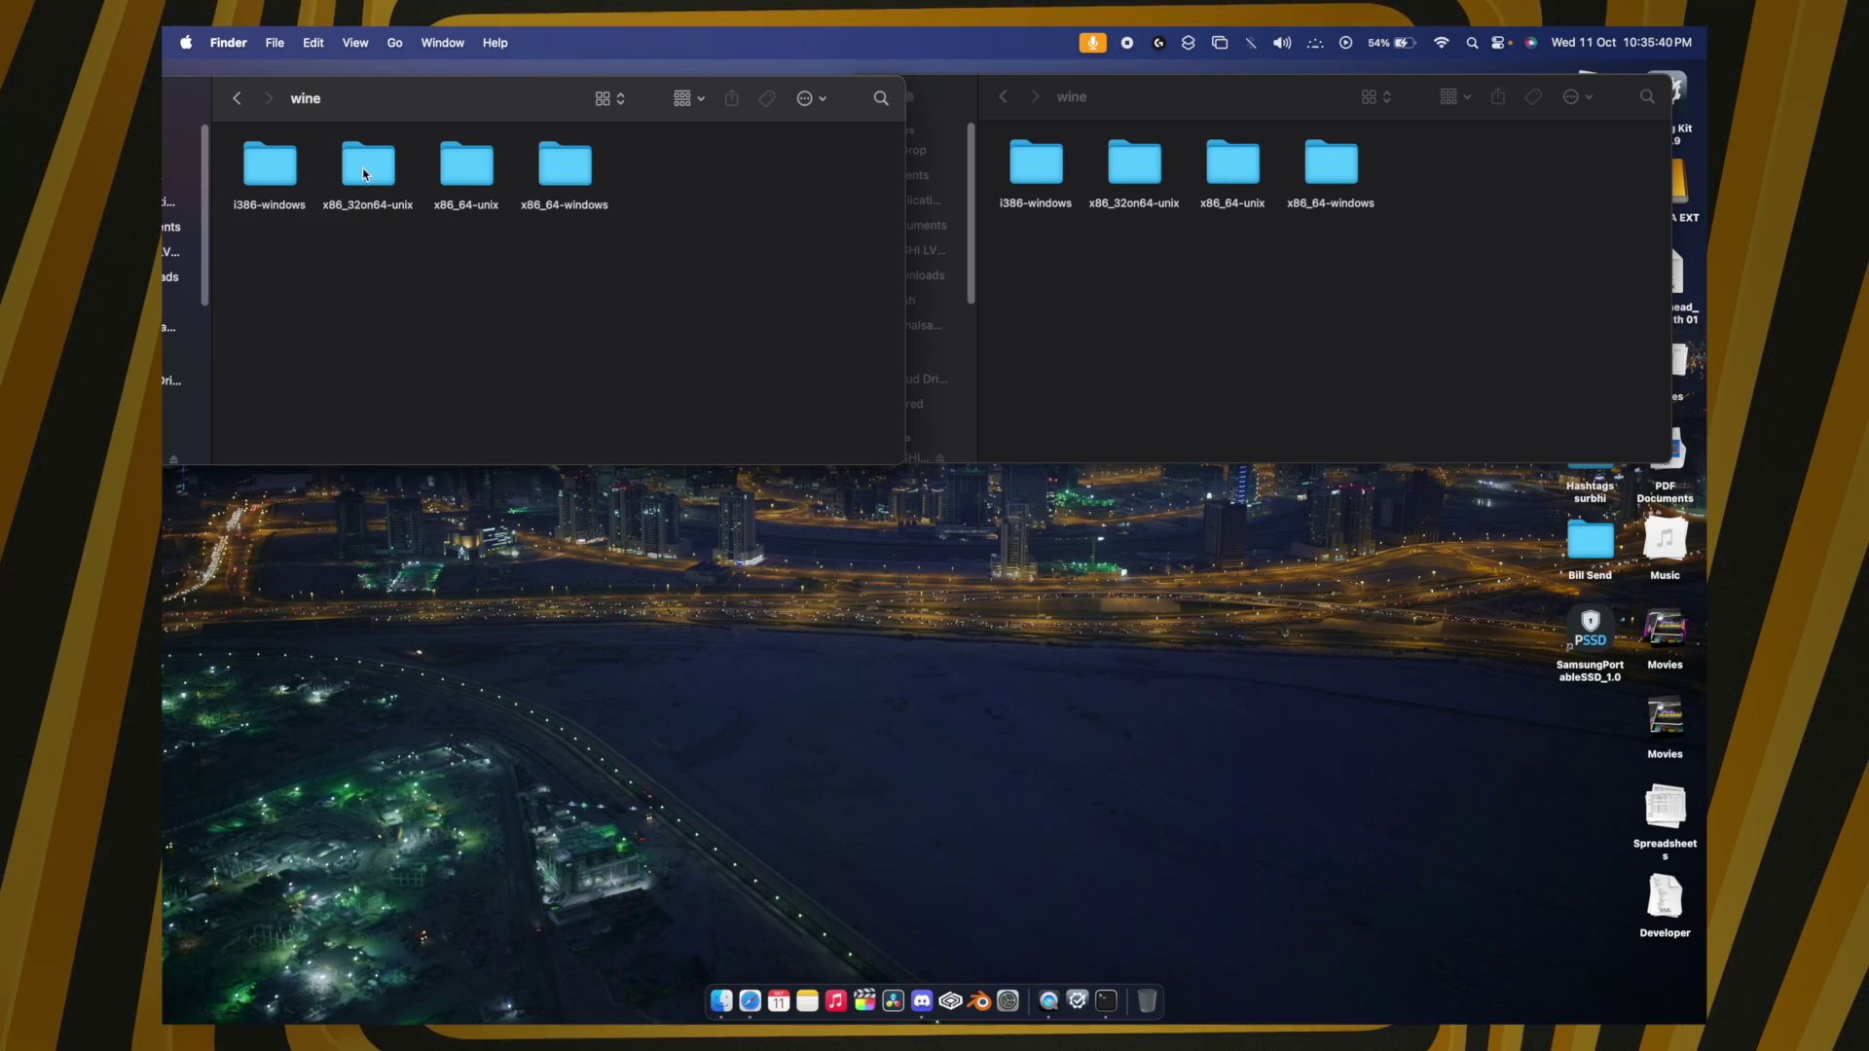
# Step: Paste the x86_64-unix and x86_64-windows folders into the wrapper's wine folder, merging them
pyautogui.rightClick(450, 253)
pyautogui.press('super+a')
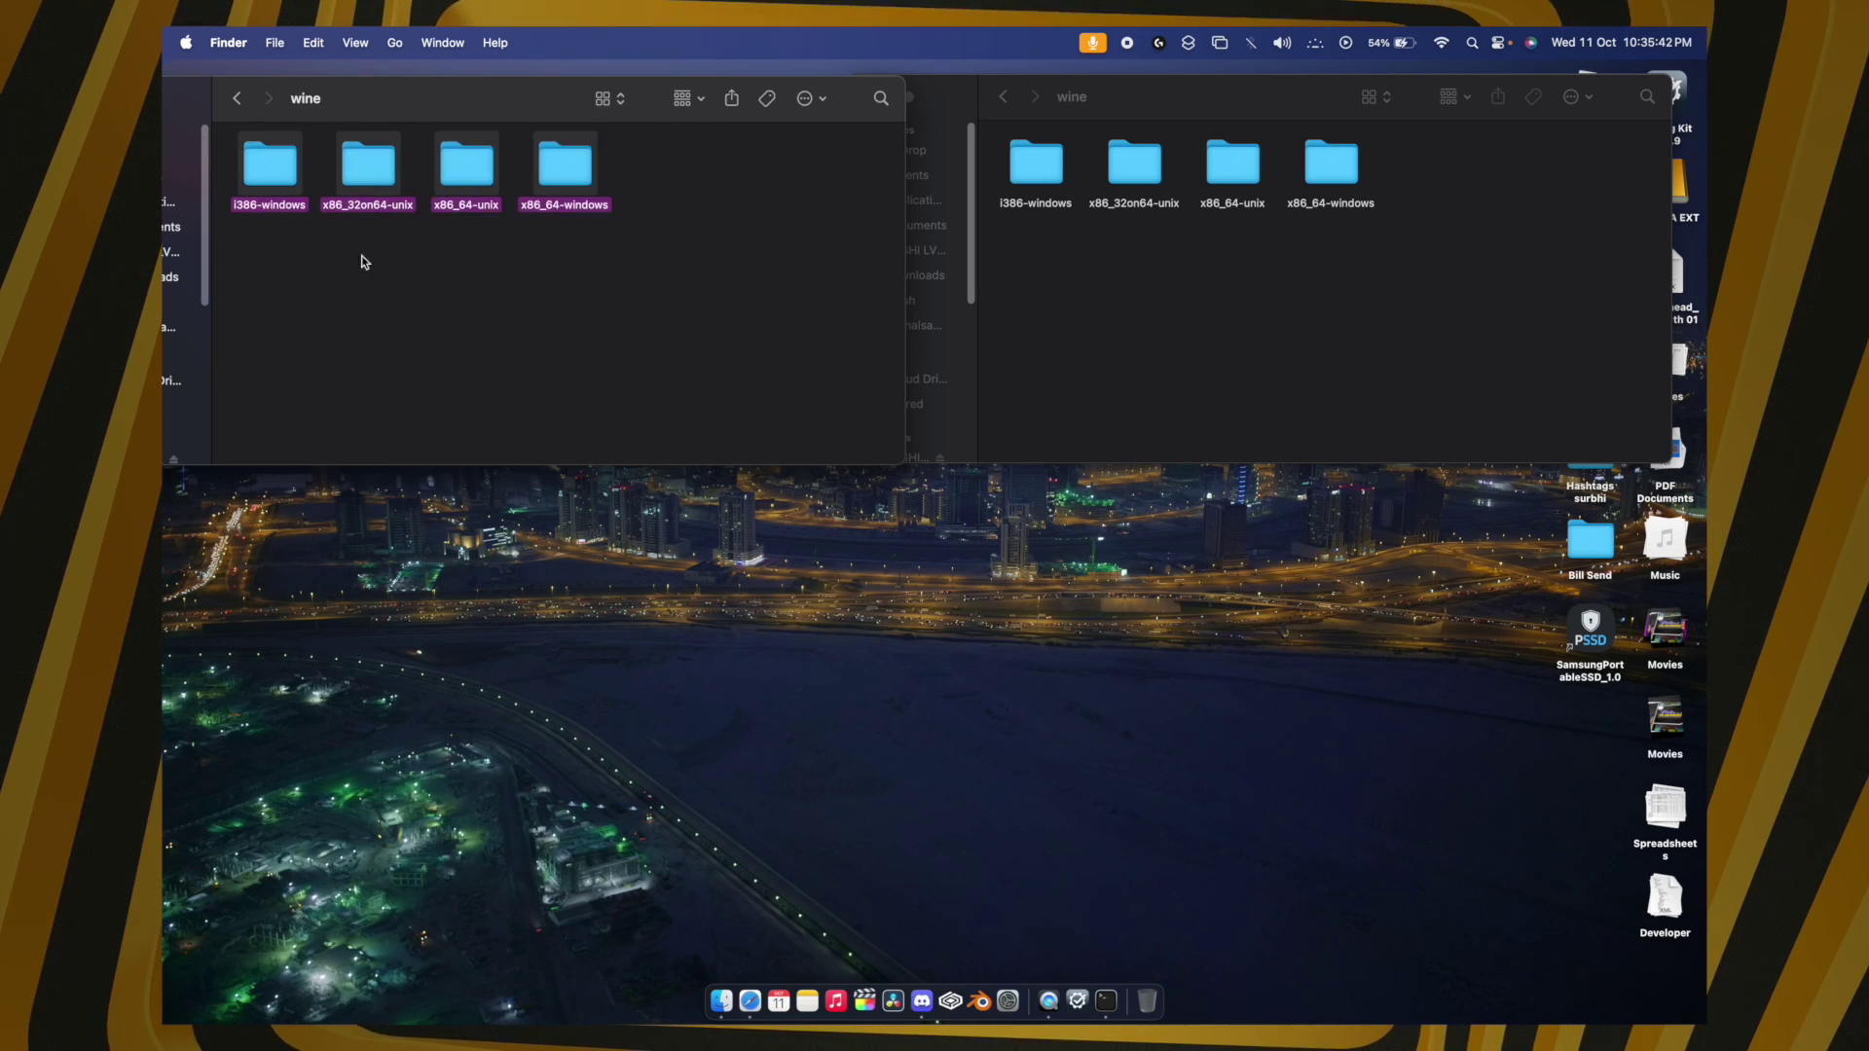
pyautogui.click(359, 259)
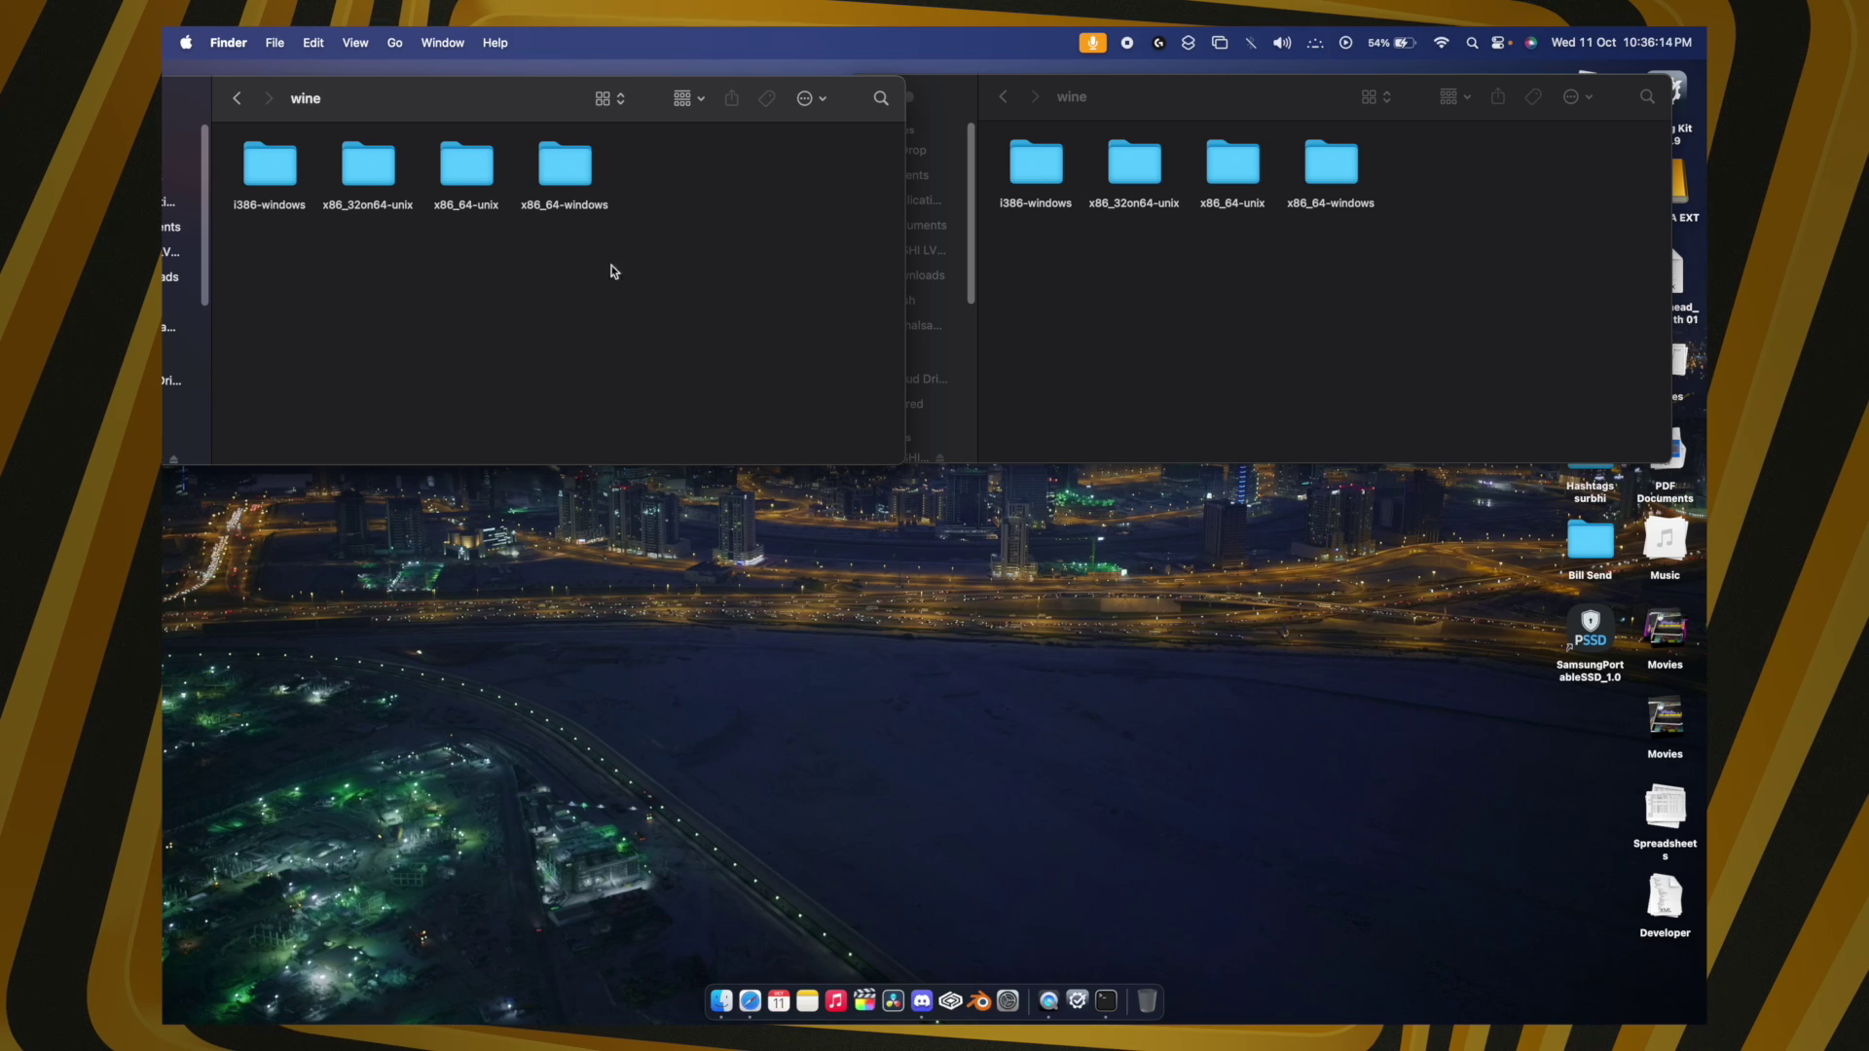
pyautogui.moveTo(666, 259); pyautogui.dragTo(438, 139)
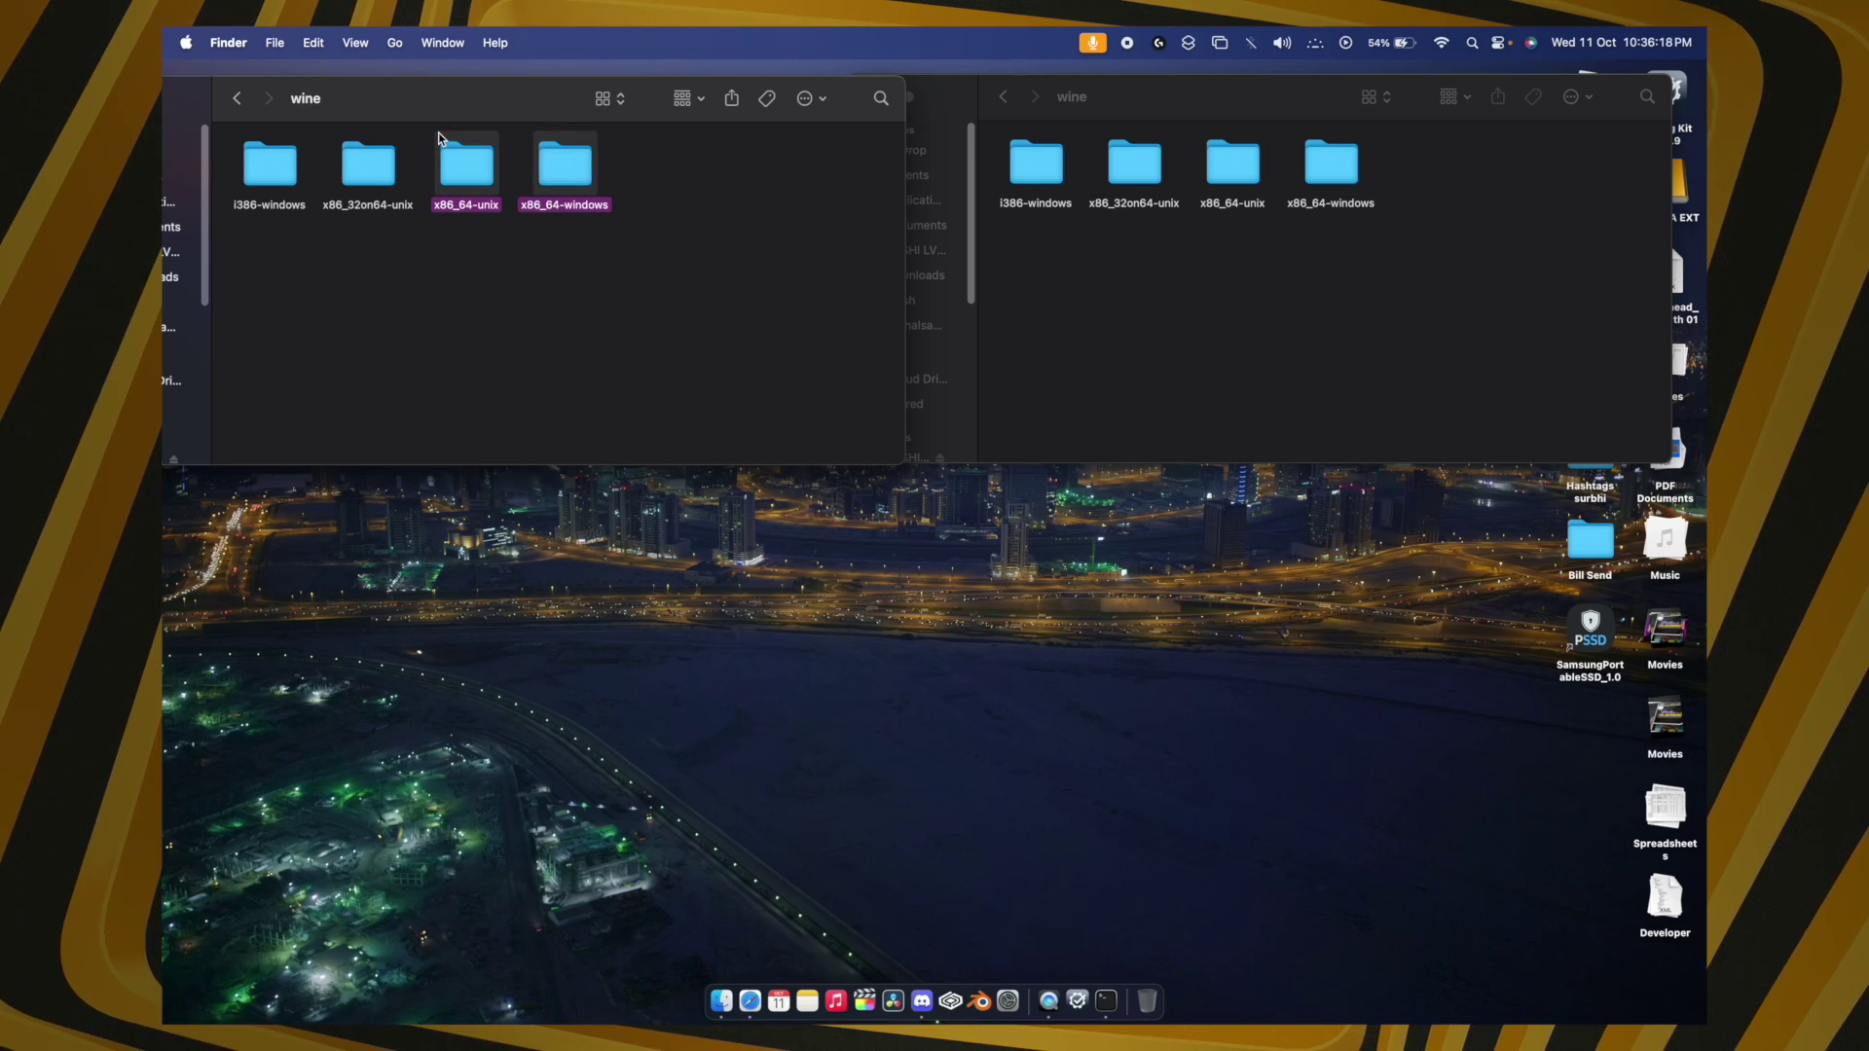
pyautogui.click(1169, 294)
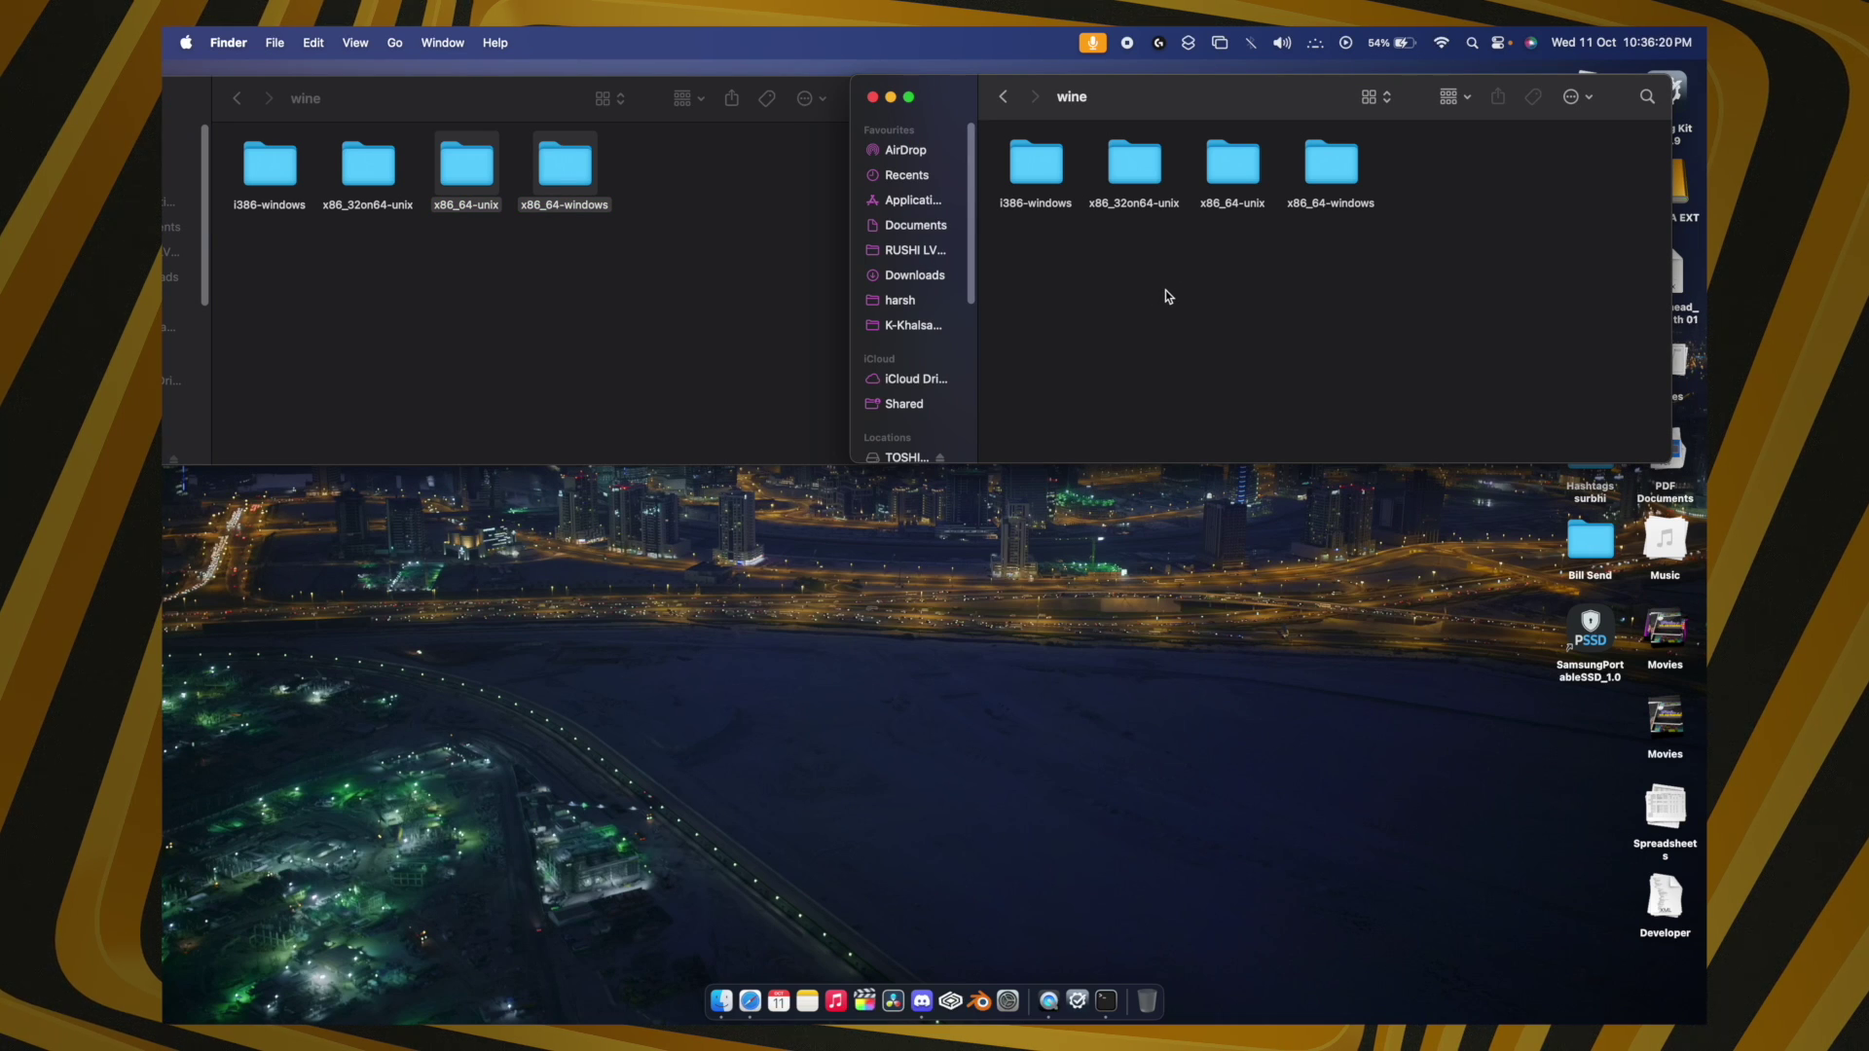
pyautogui.press('super+v')
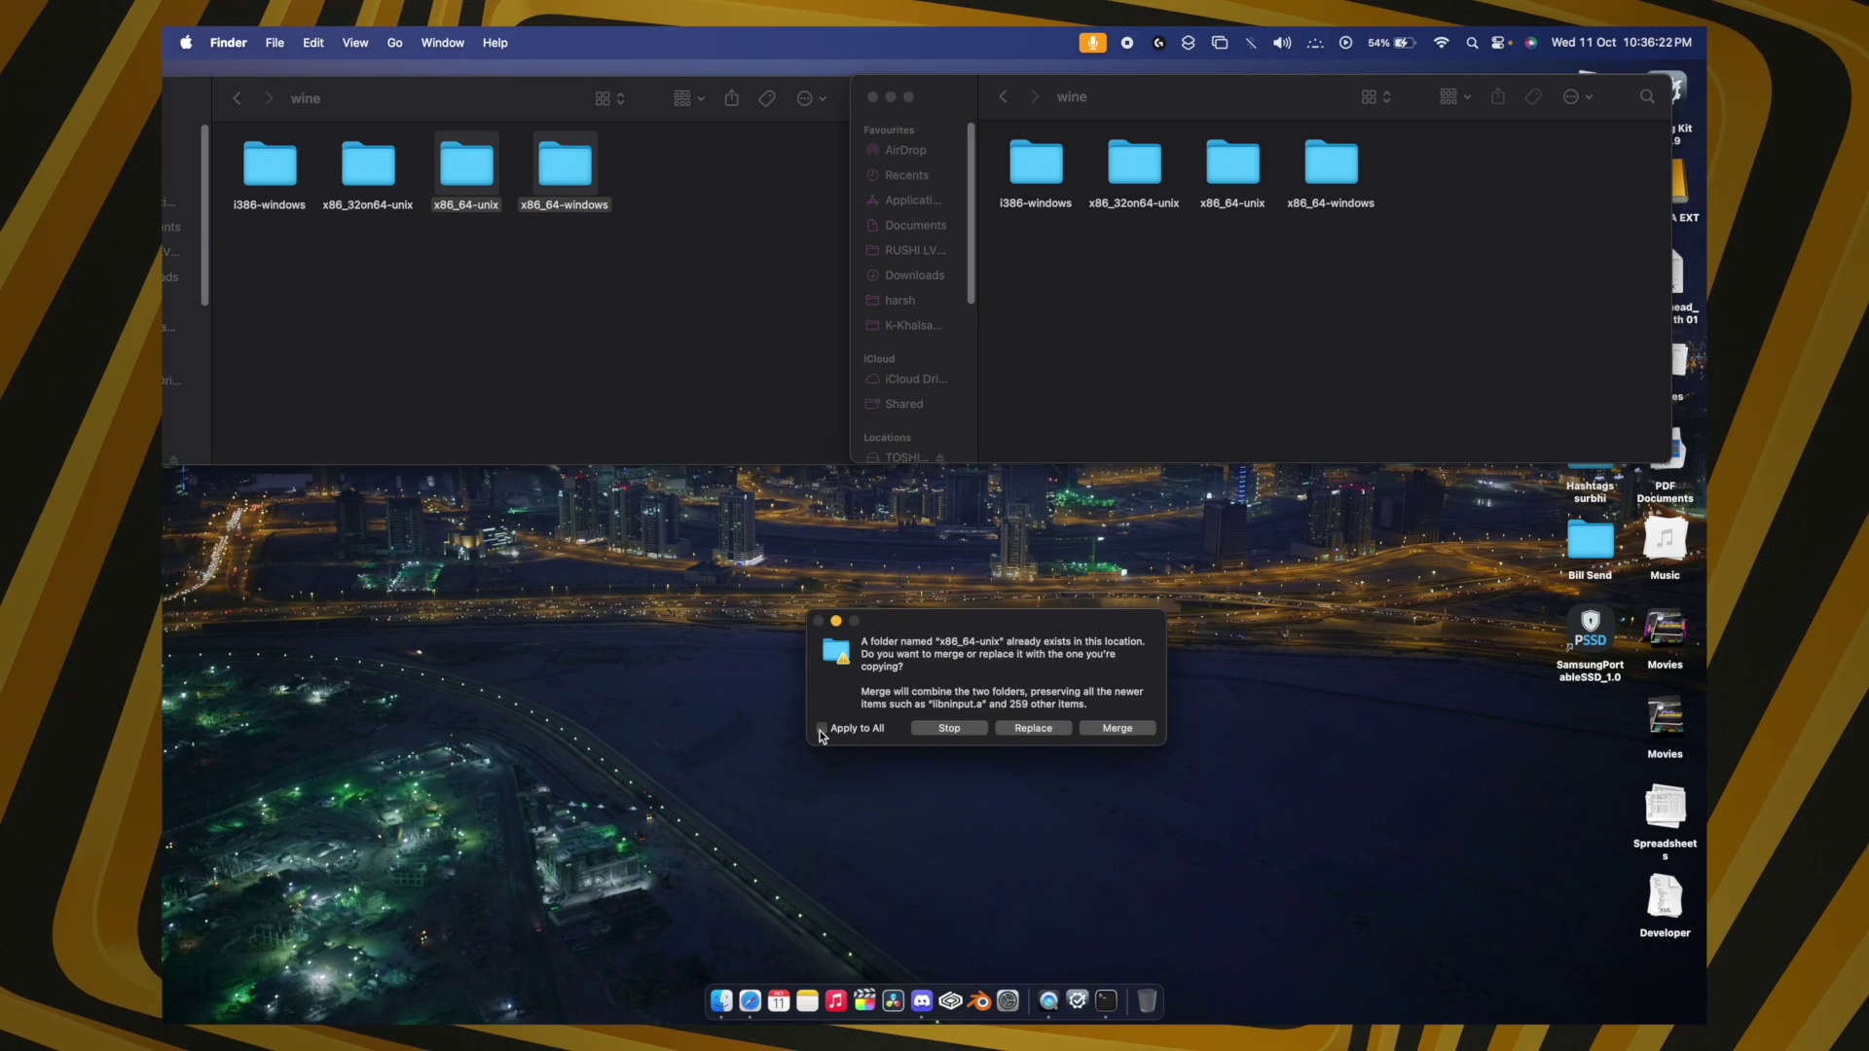
pyautogui.click(1122, 729)
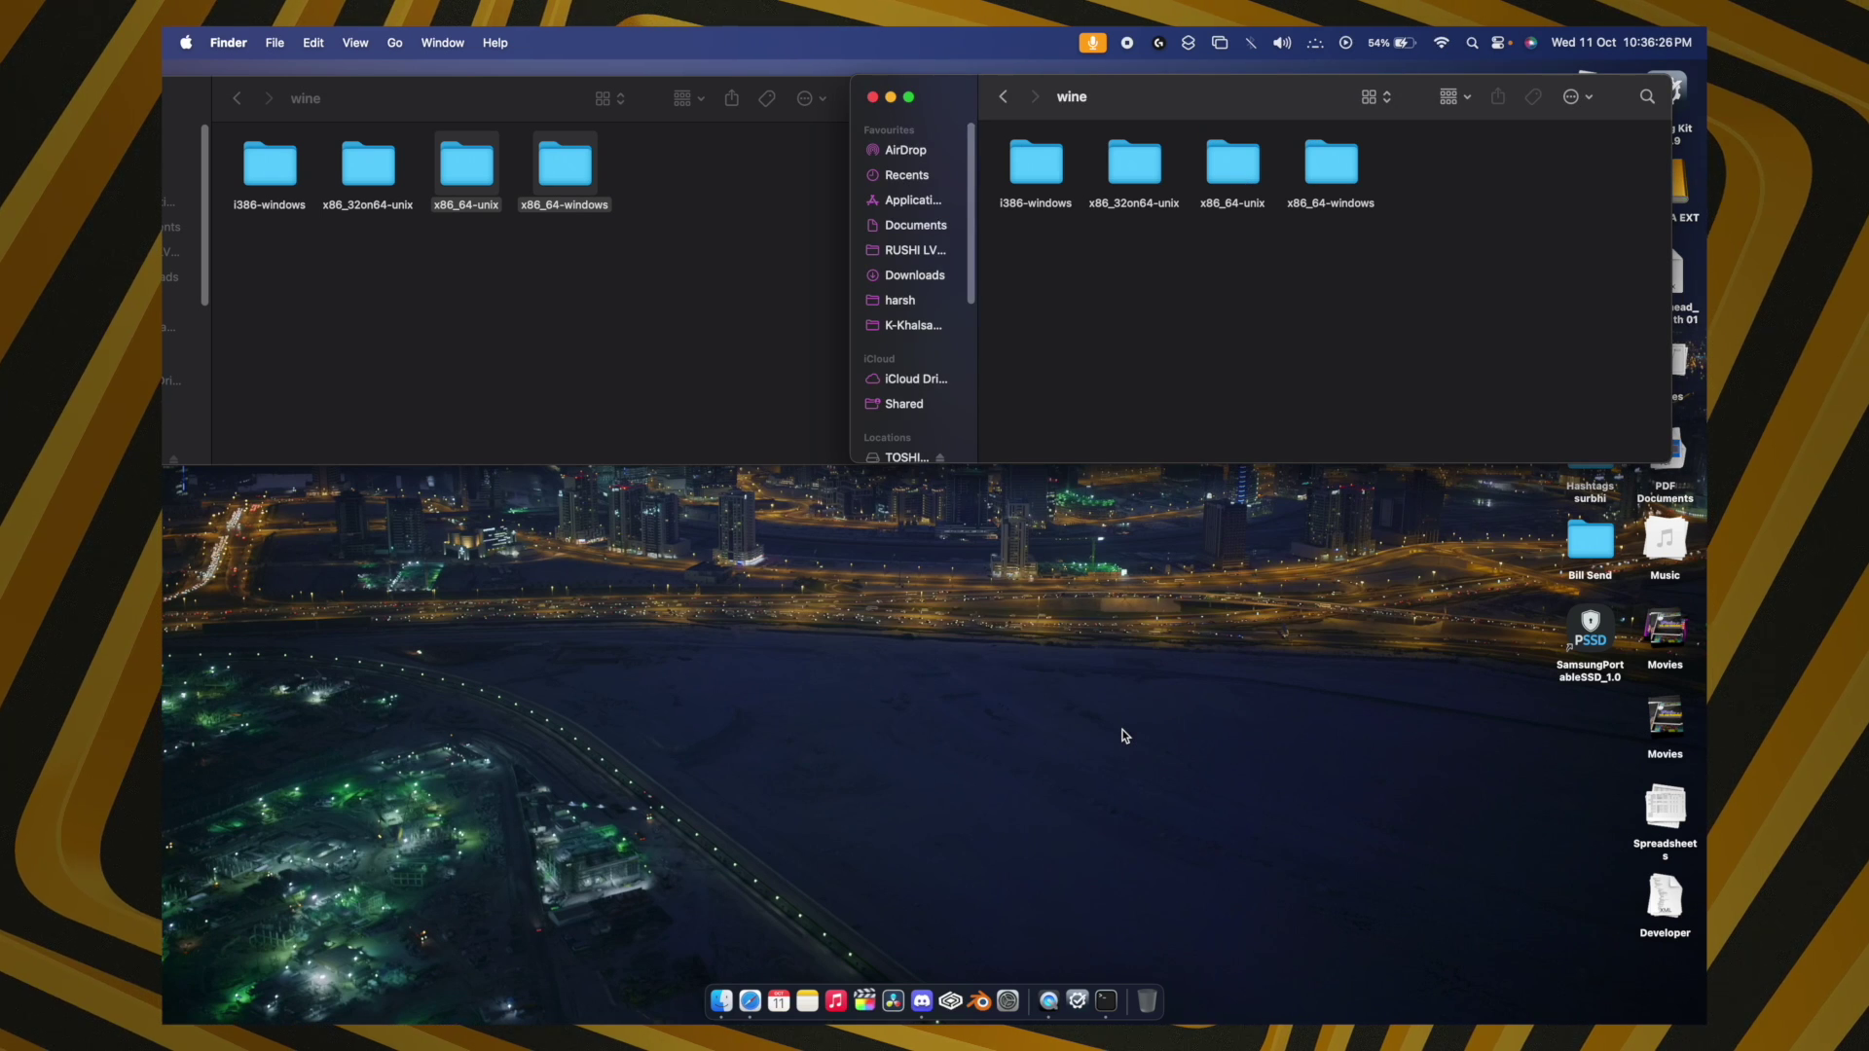
# Step: Close Finder and Terminal, launch the Wineskin Steam wrapper from Launchpad, and install Counter-Strike 2
pyautogui.click(872, 96)
pyautogui.press('super+w')
pyautogui.press('super+w')
pyautogui.click(292, 163)
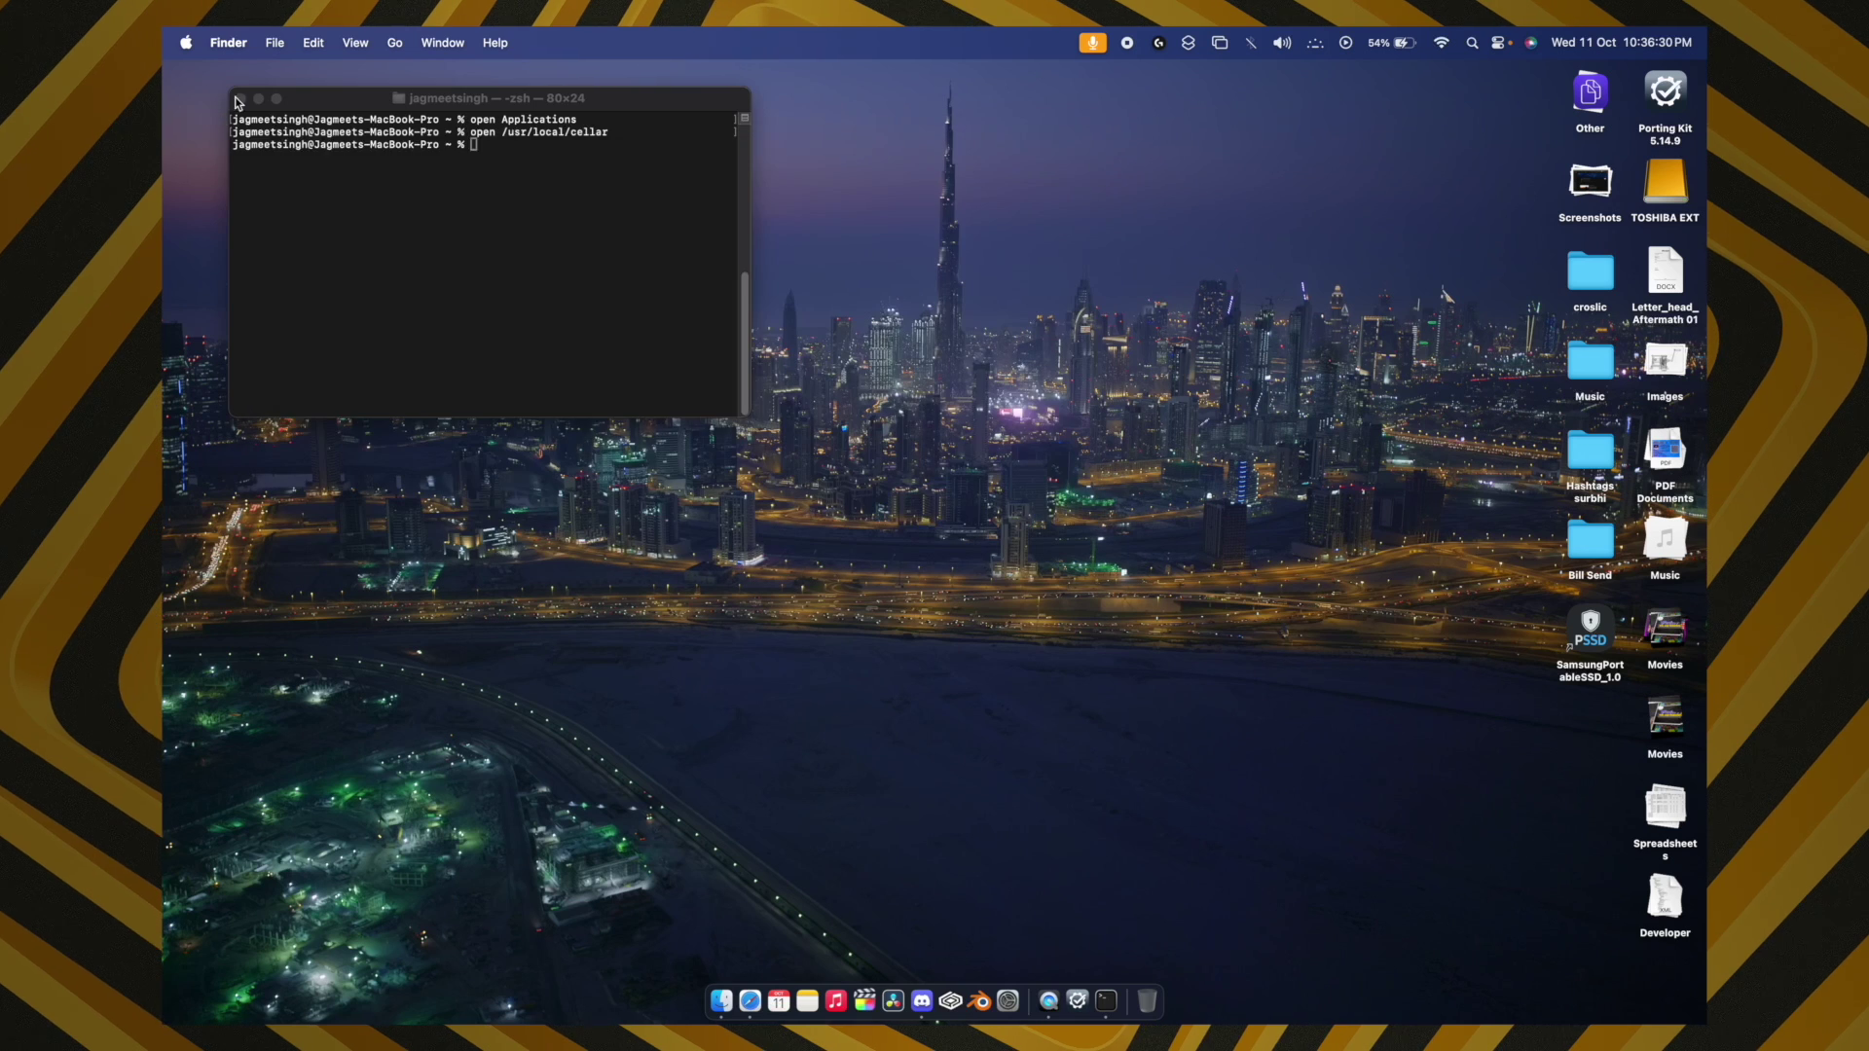
pyautogui.click(239, 100)
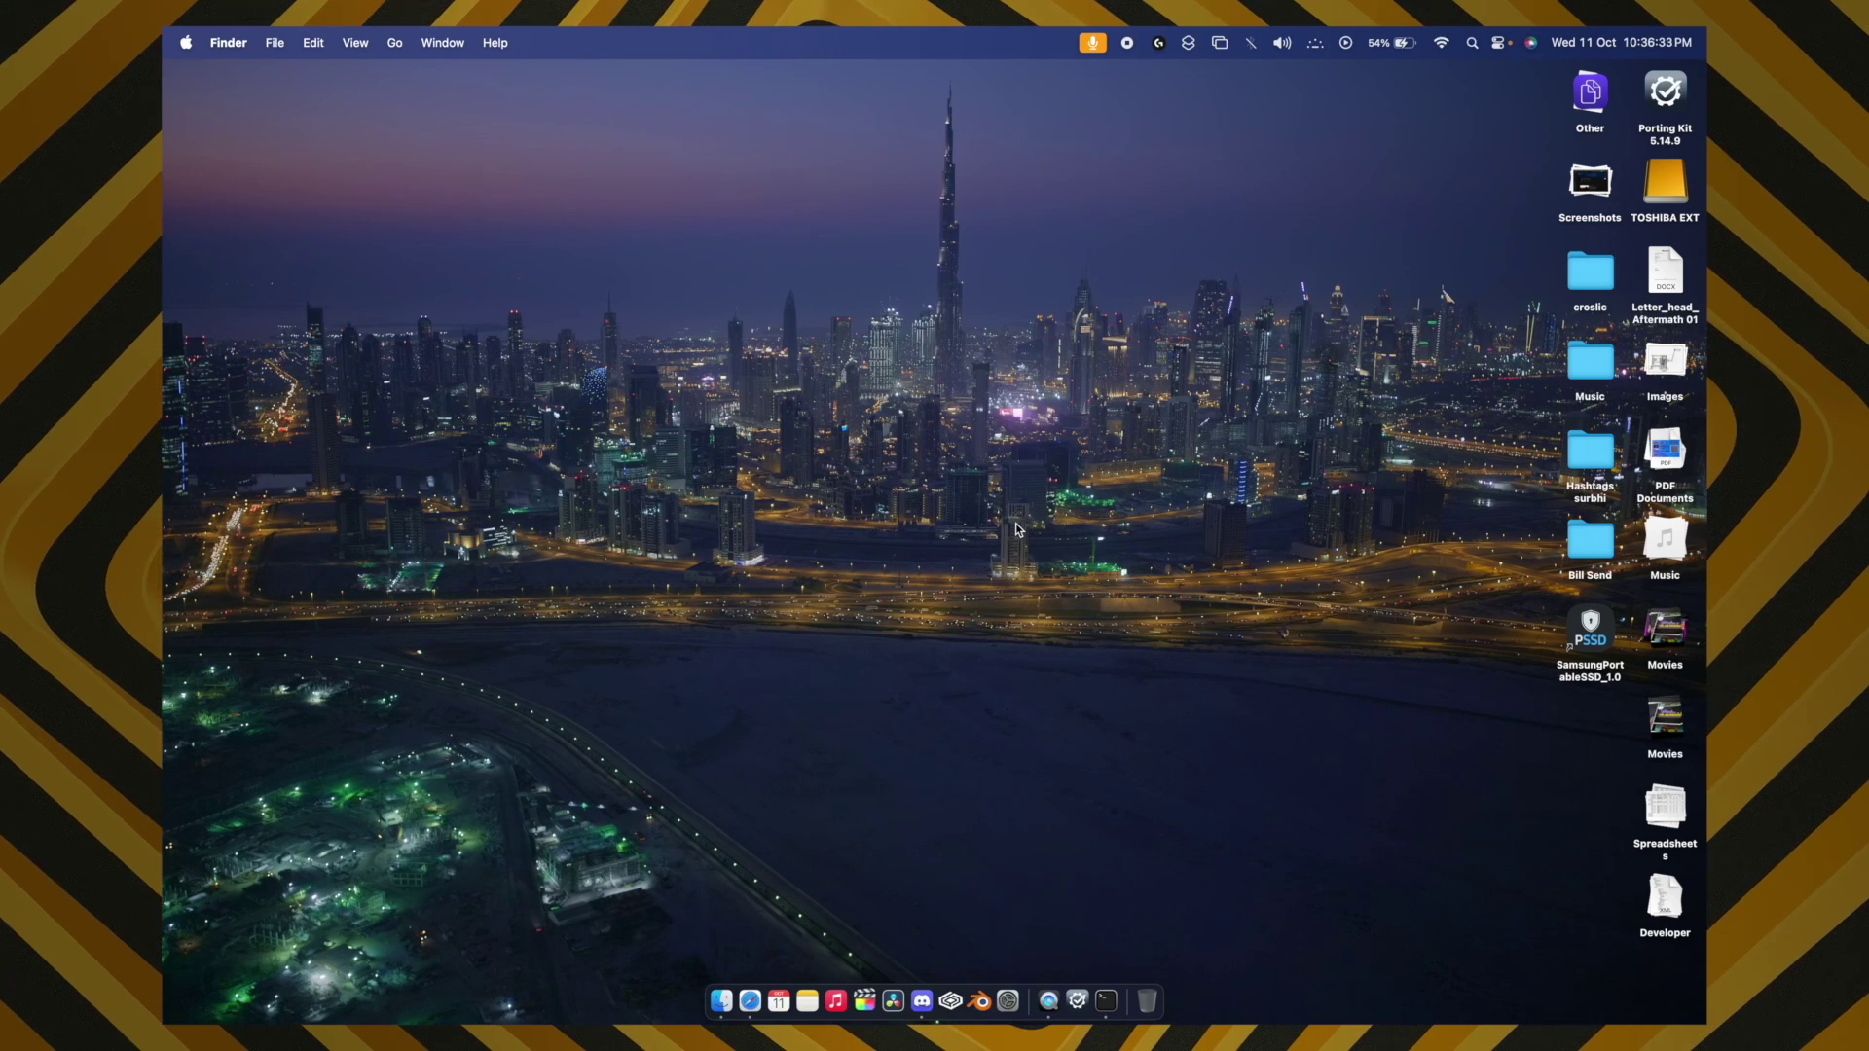
pyautogui.press('F4')
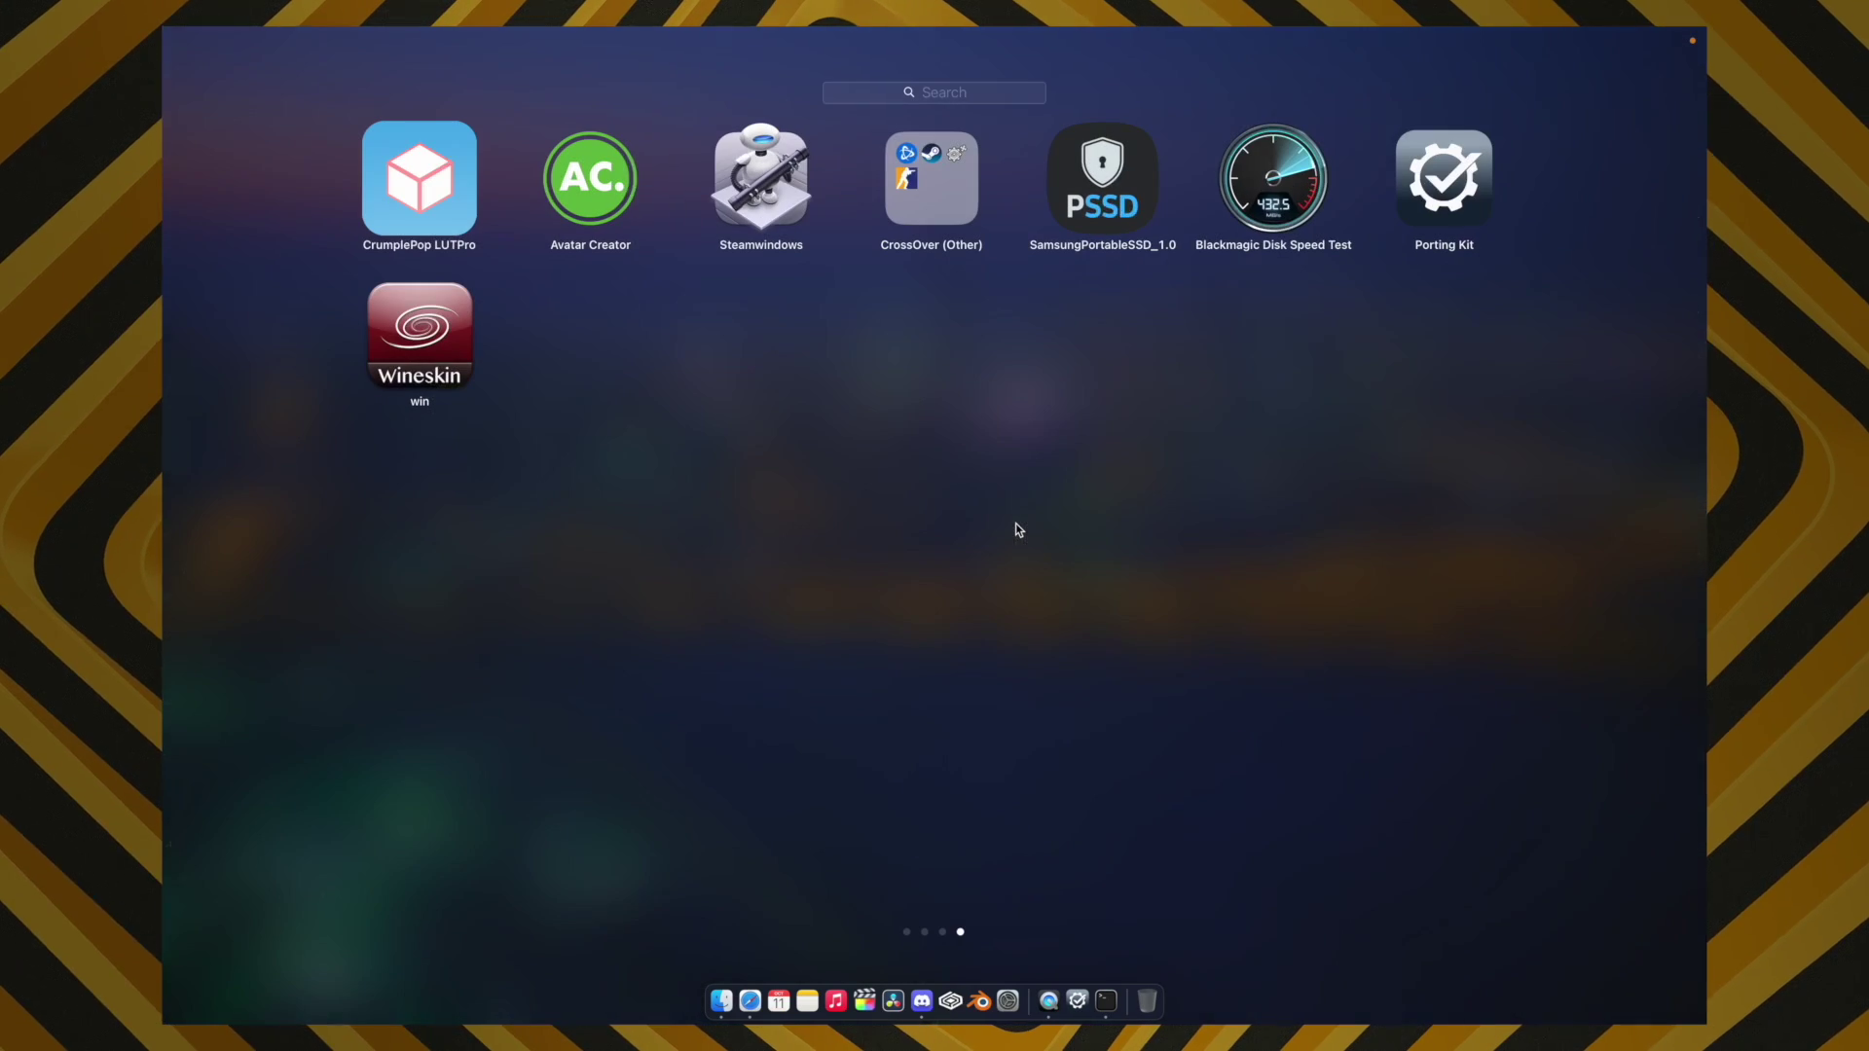
pyautogui.click(428, 354)
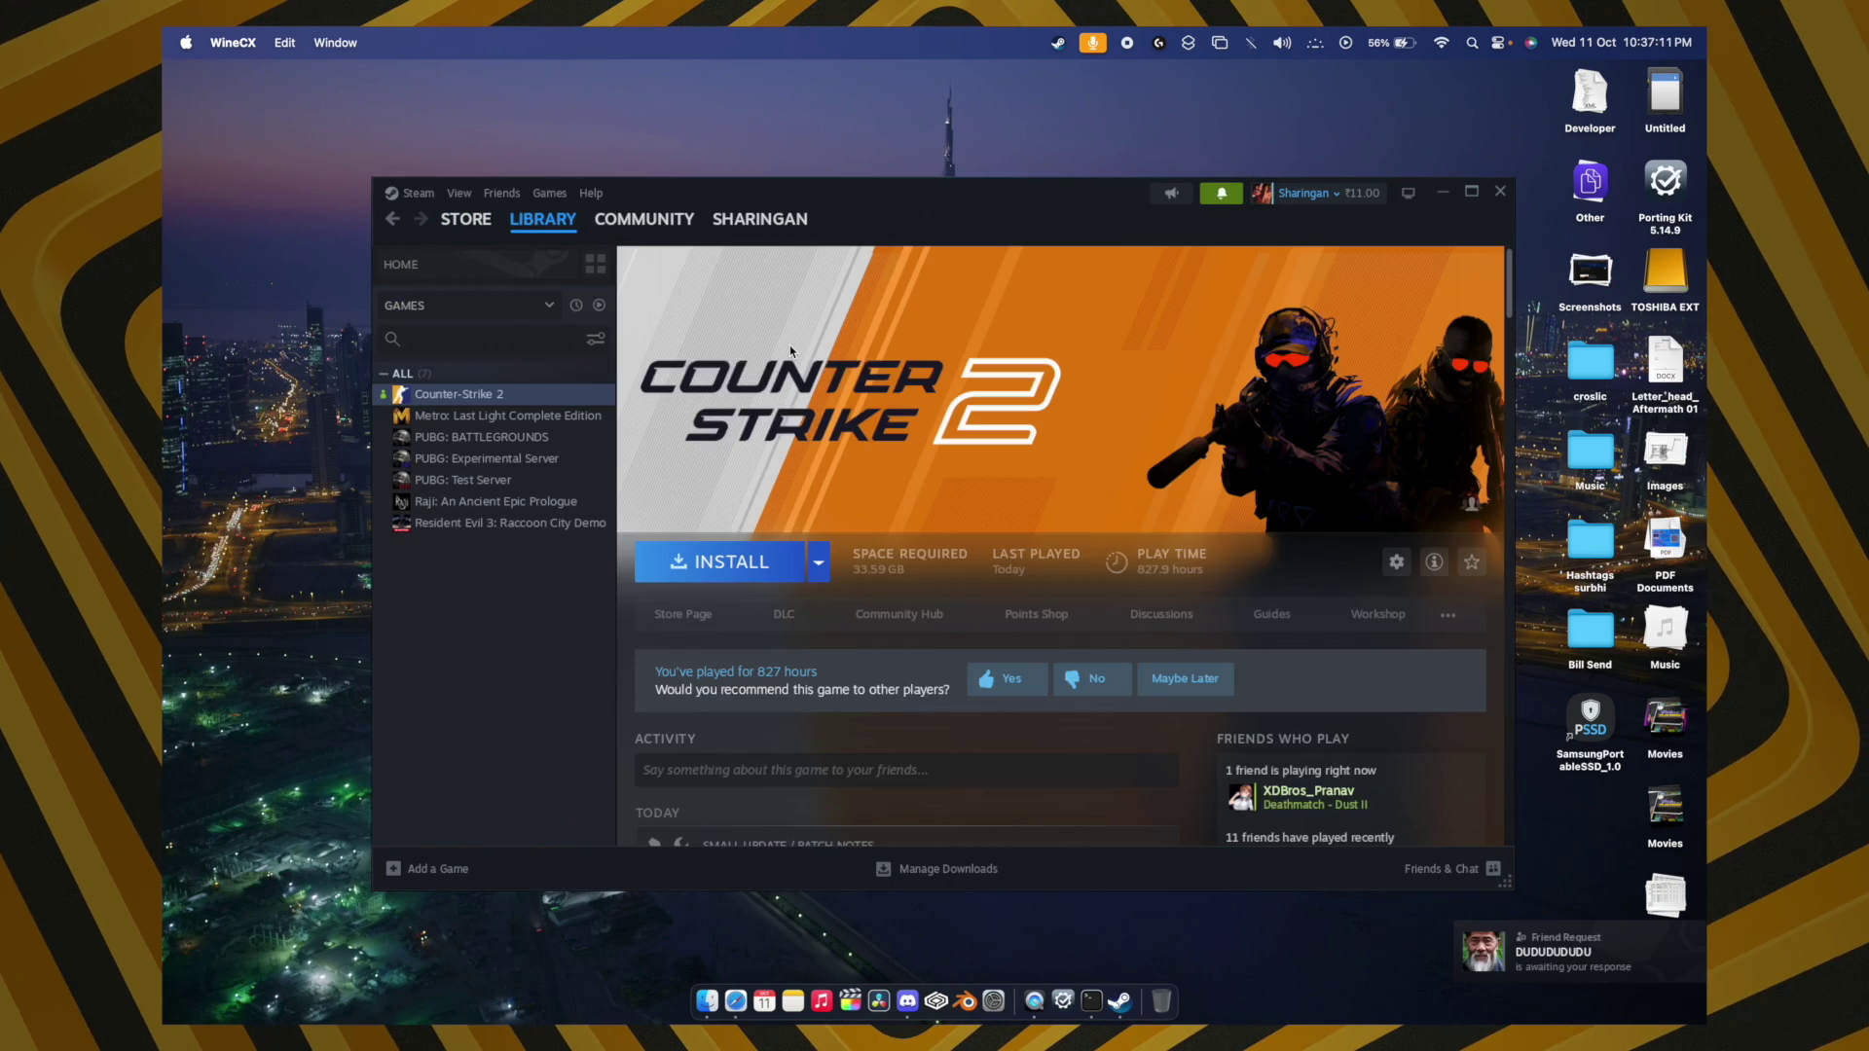
pyautogui.click(749, 570)
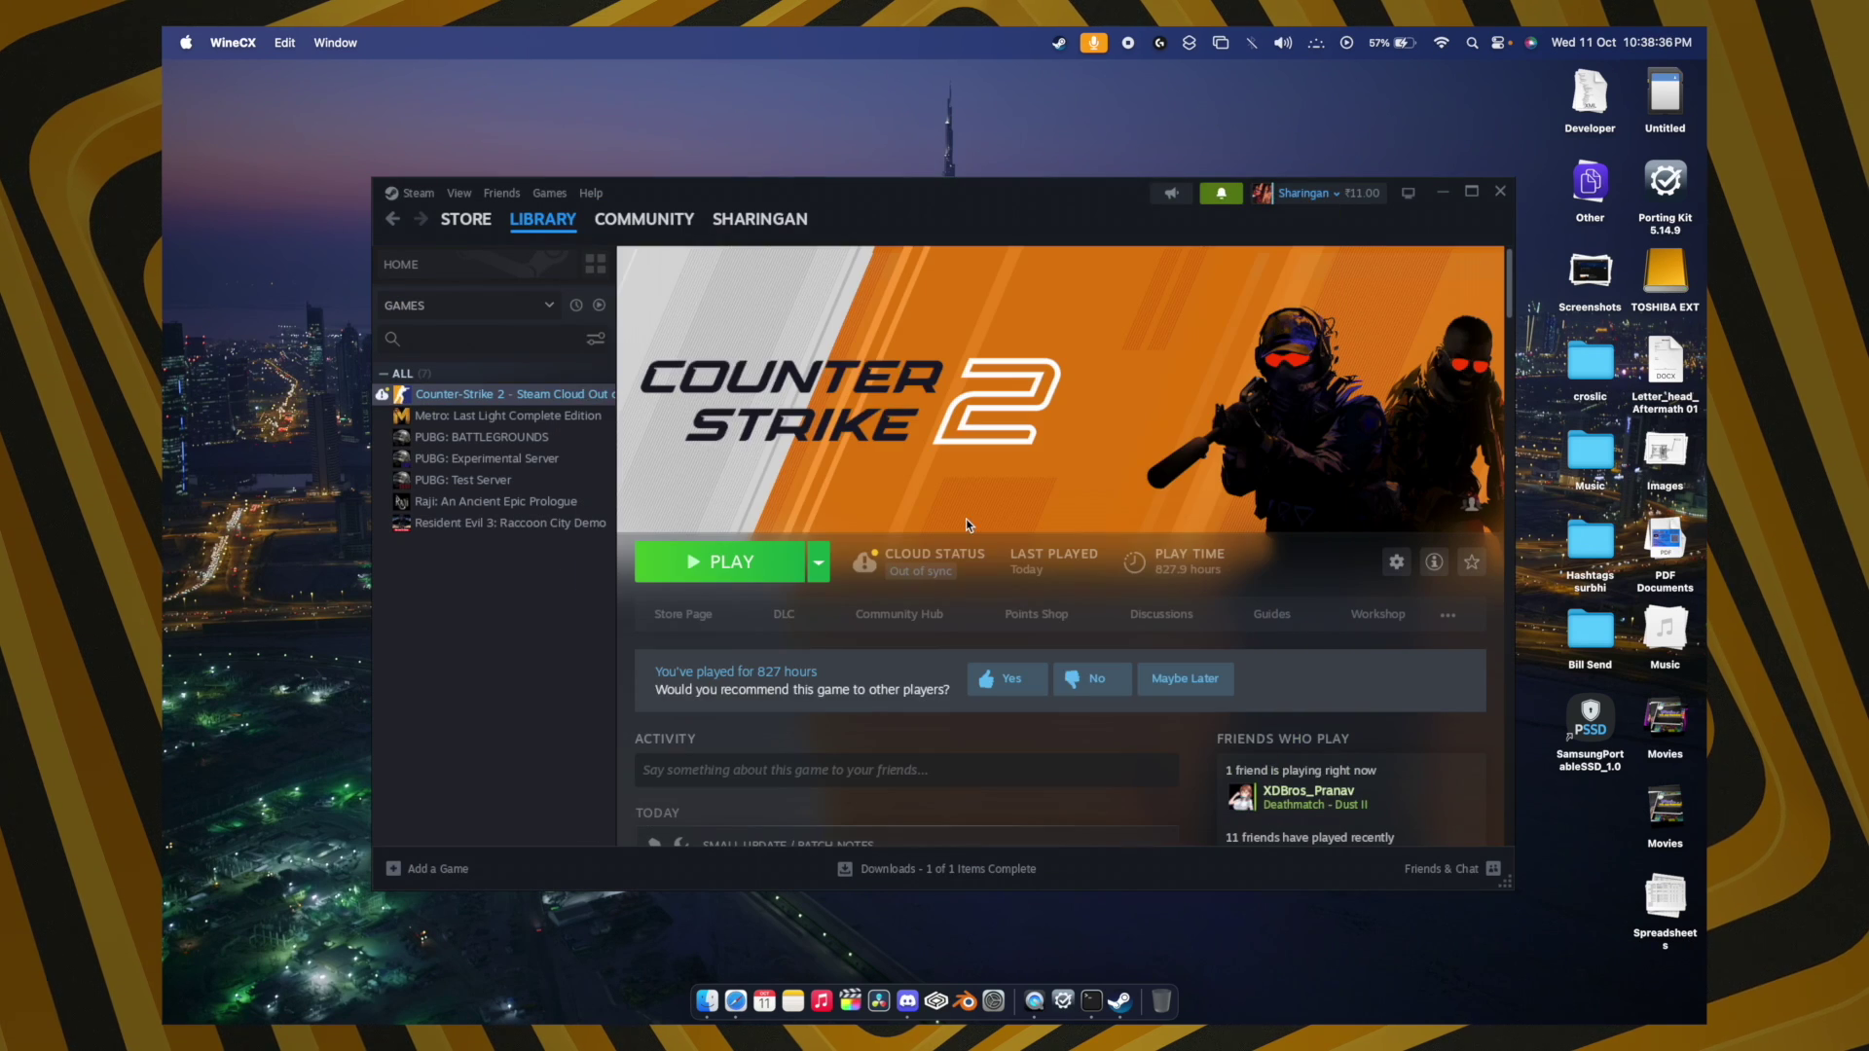
# Step: Paste Counter-Strike 2 launch options +rate 128000, +cl_updaterate 128, +cl_cmdrate 128, -freq 120, -refresh 120, -nojoy
pyautogui.rightClick(474, 392)
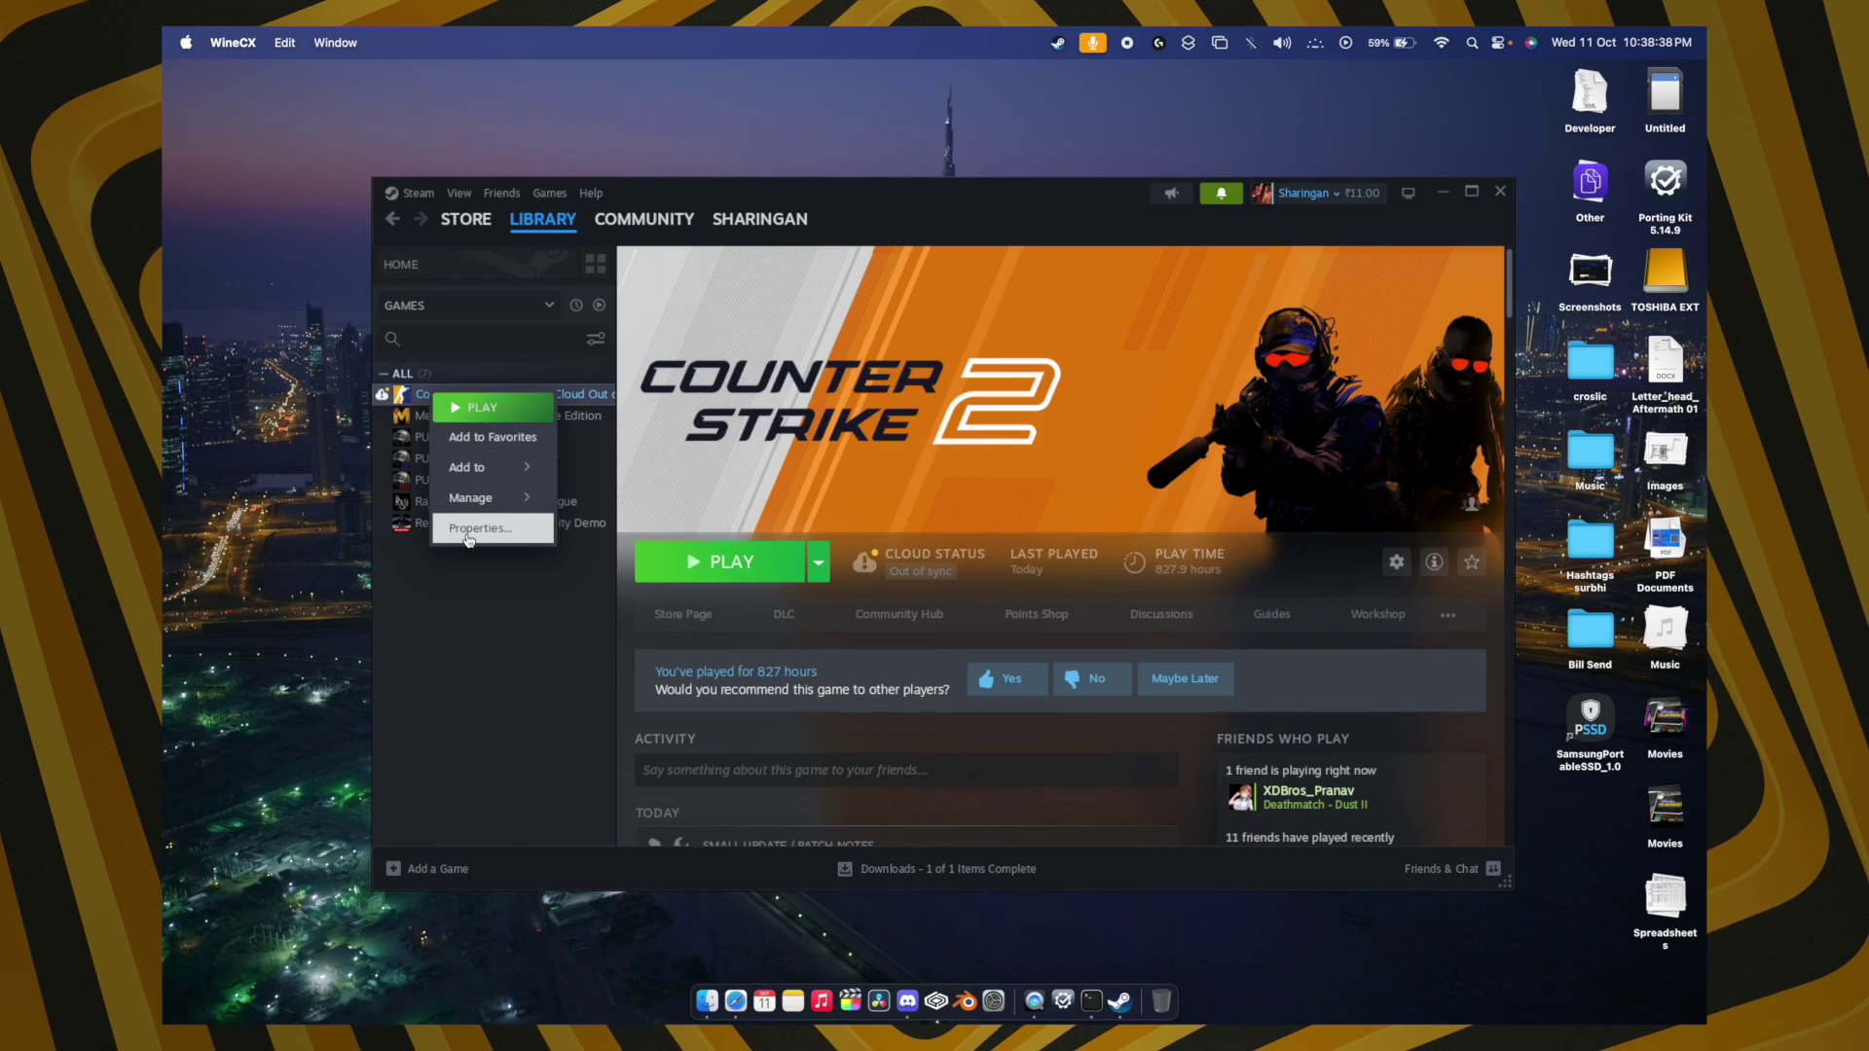
pyautogui.click(470, 538)
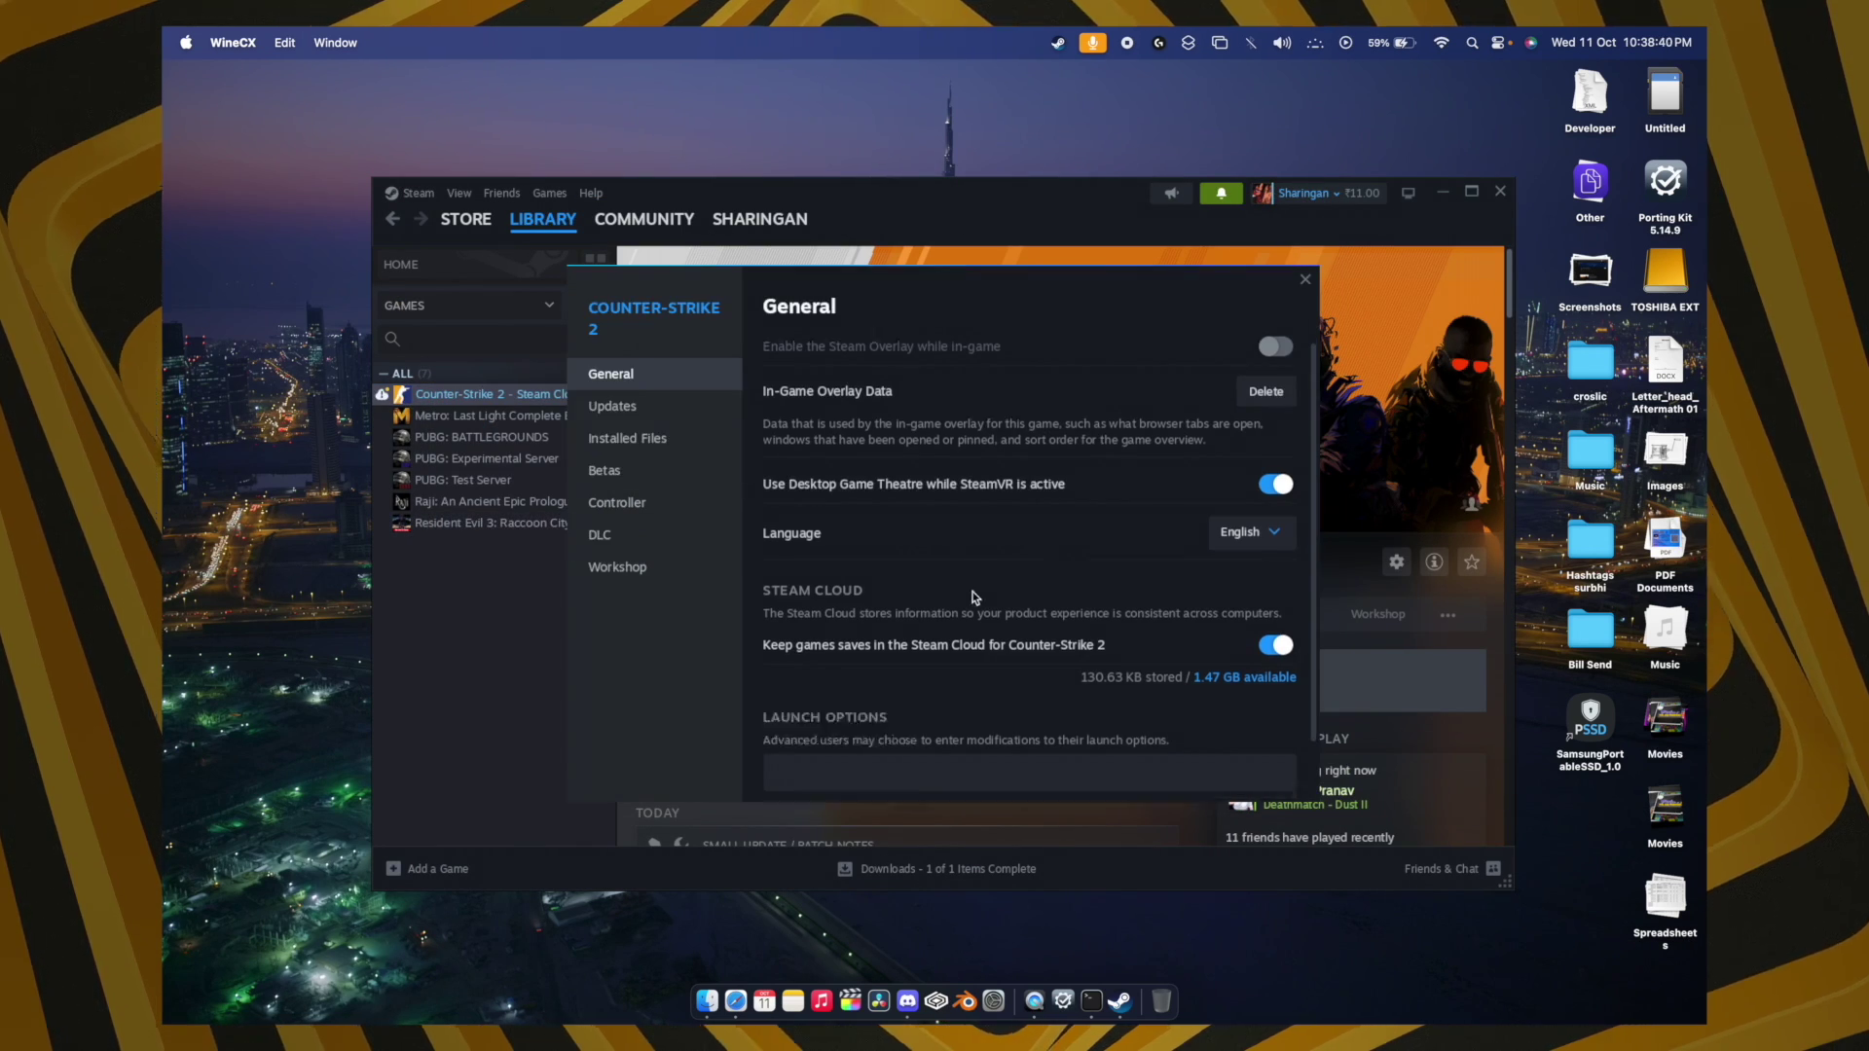
pyautogui.scroll(-1, 848, 721)
pyautogui.click(848, 721)
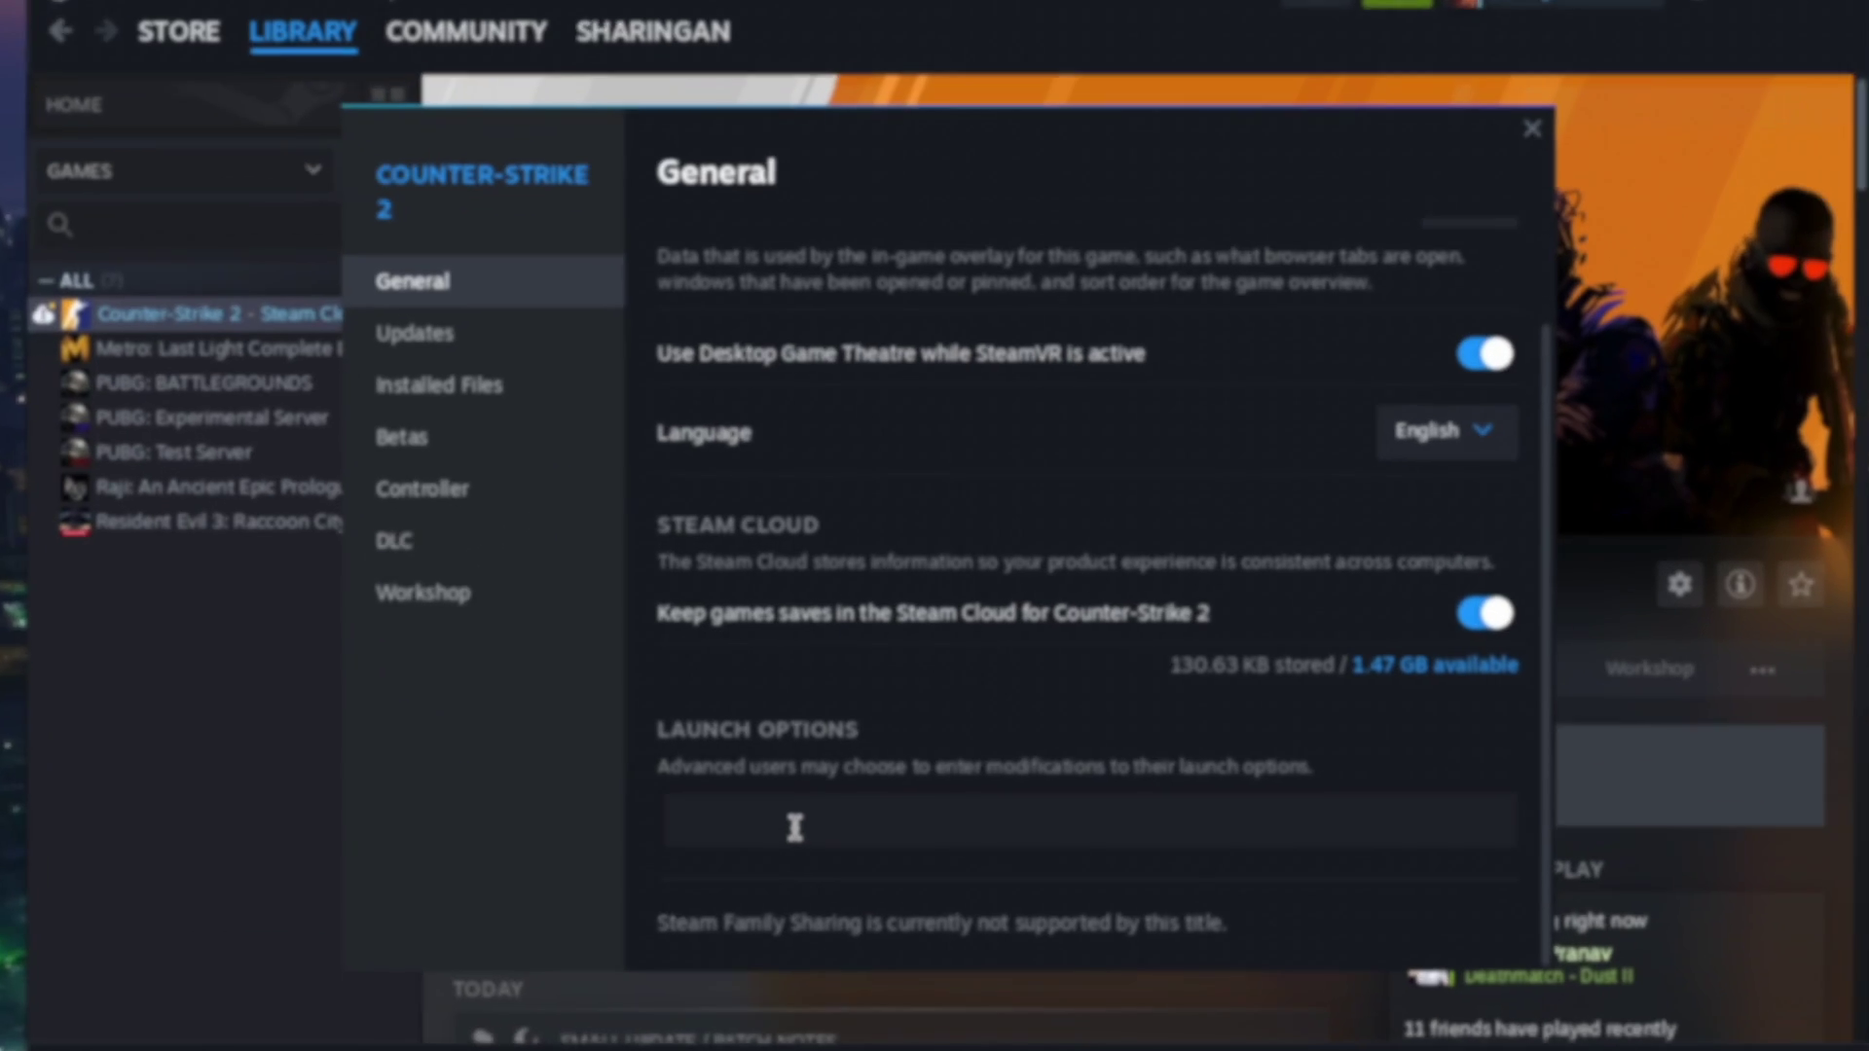
pyautogui.hotkey('ctrl', 'v')
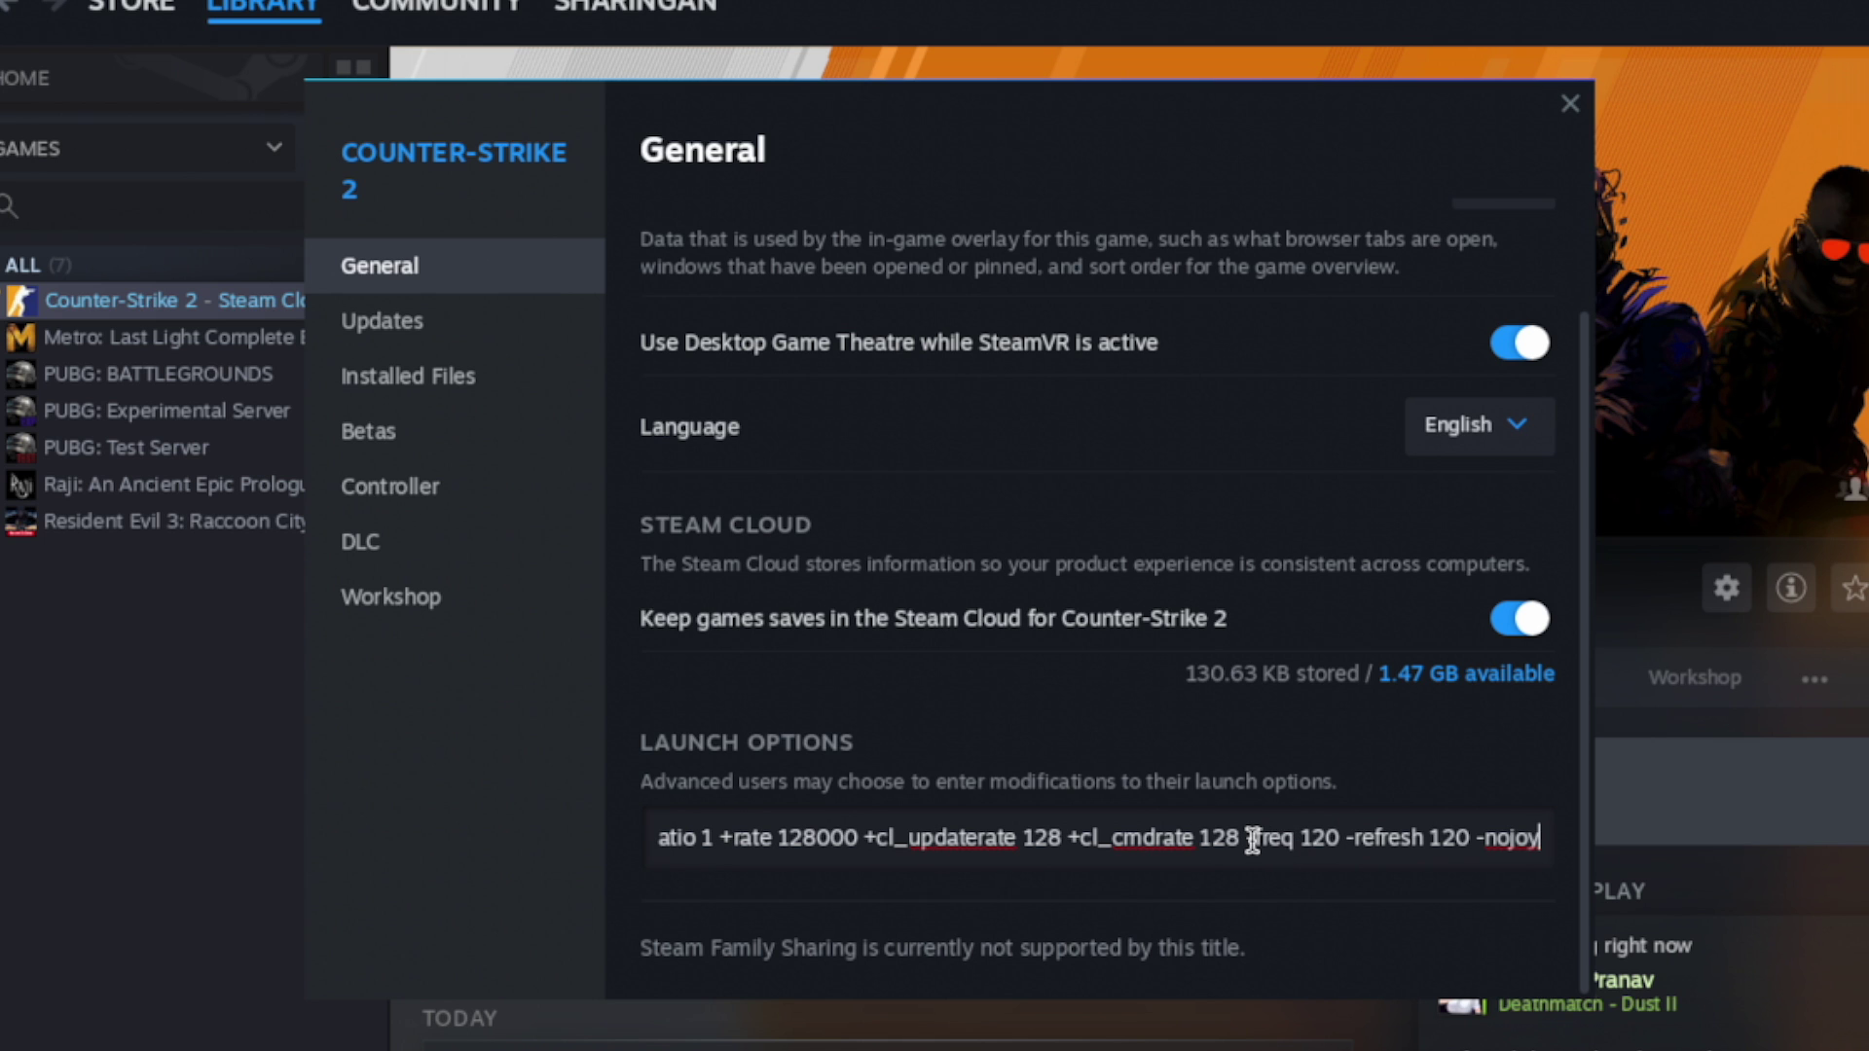
pyautogui.moveTo(1253, 839); pyautogui.dragTo(1469, 839)
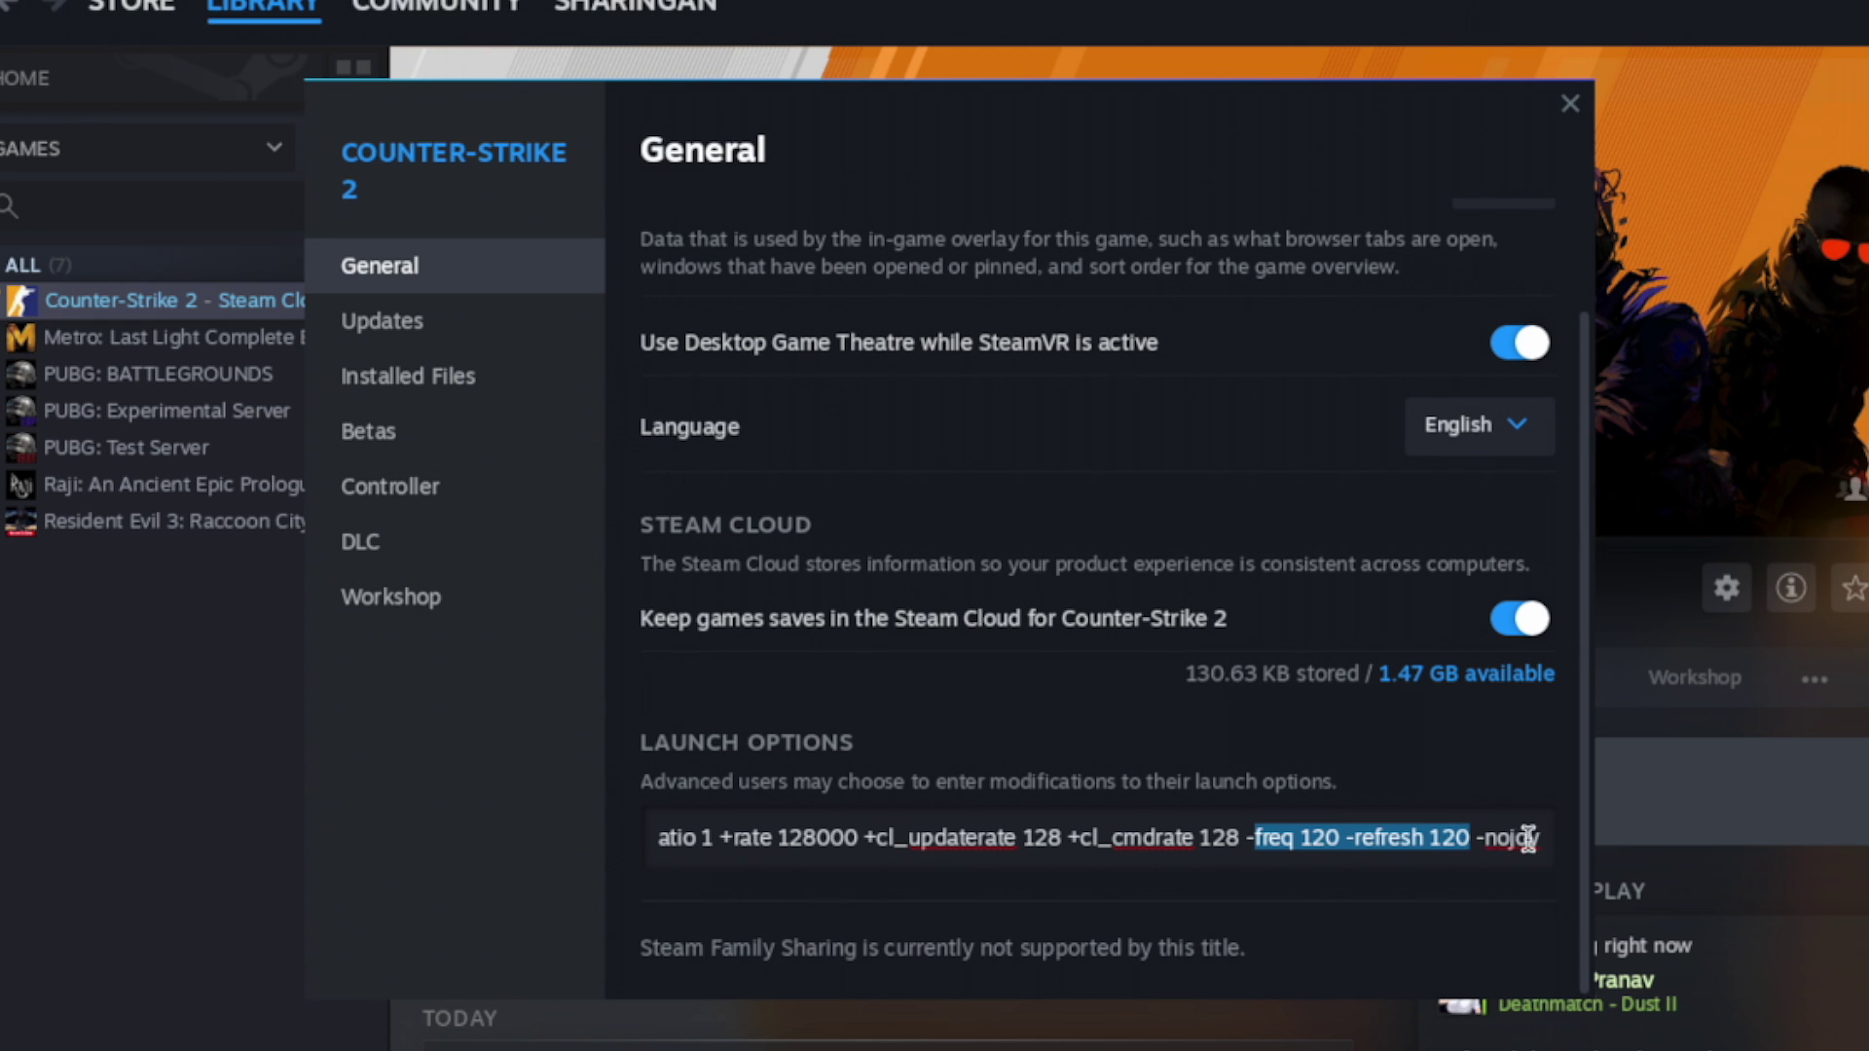
pyautogui.moveTo(1545, 838); pyautogui.dragTo(1472, 835)
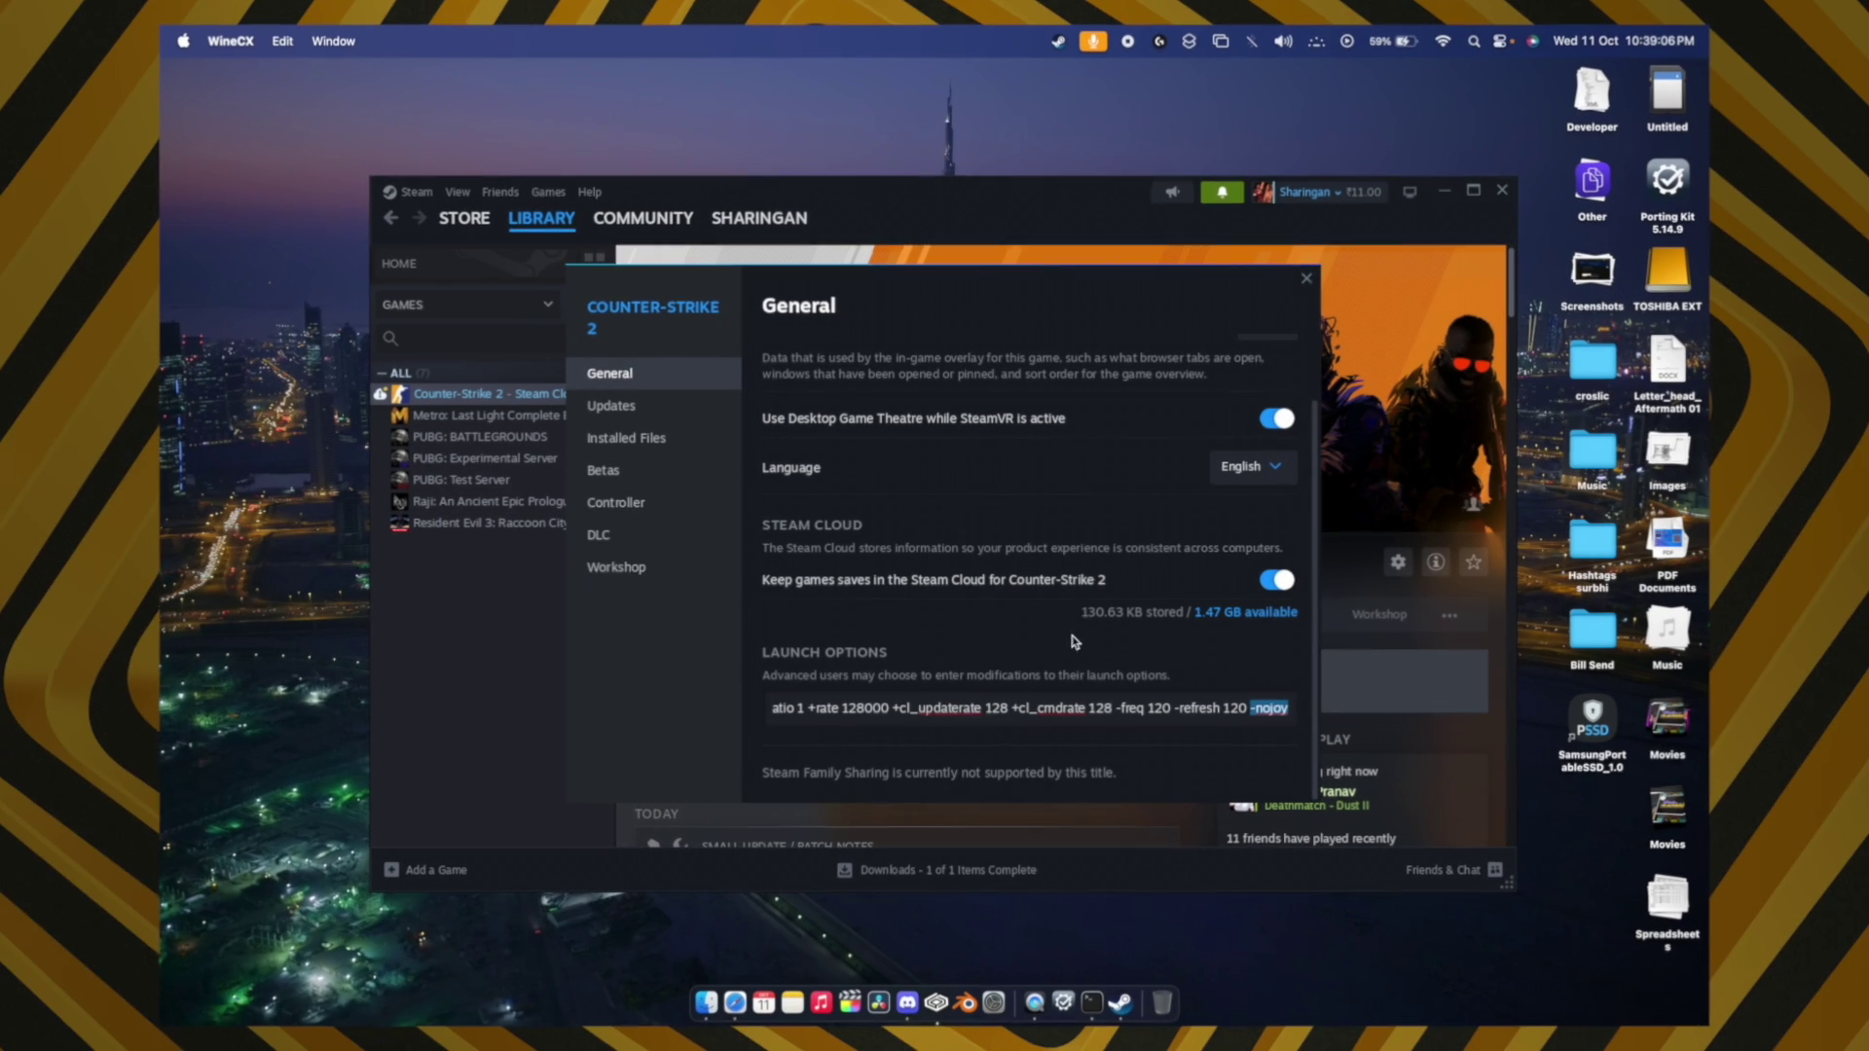
pyautogui.click(1306, 278)
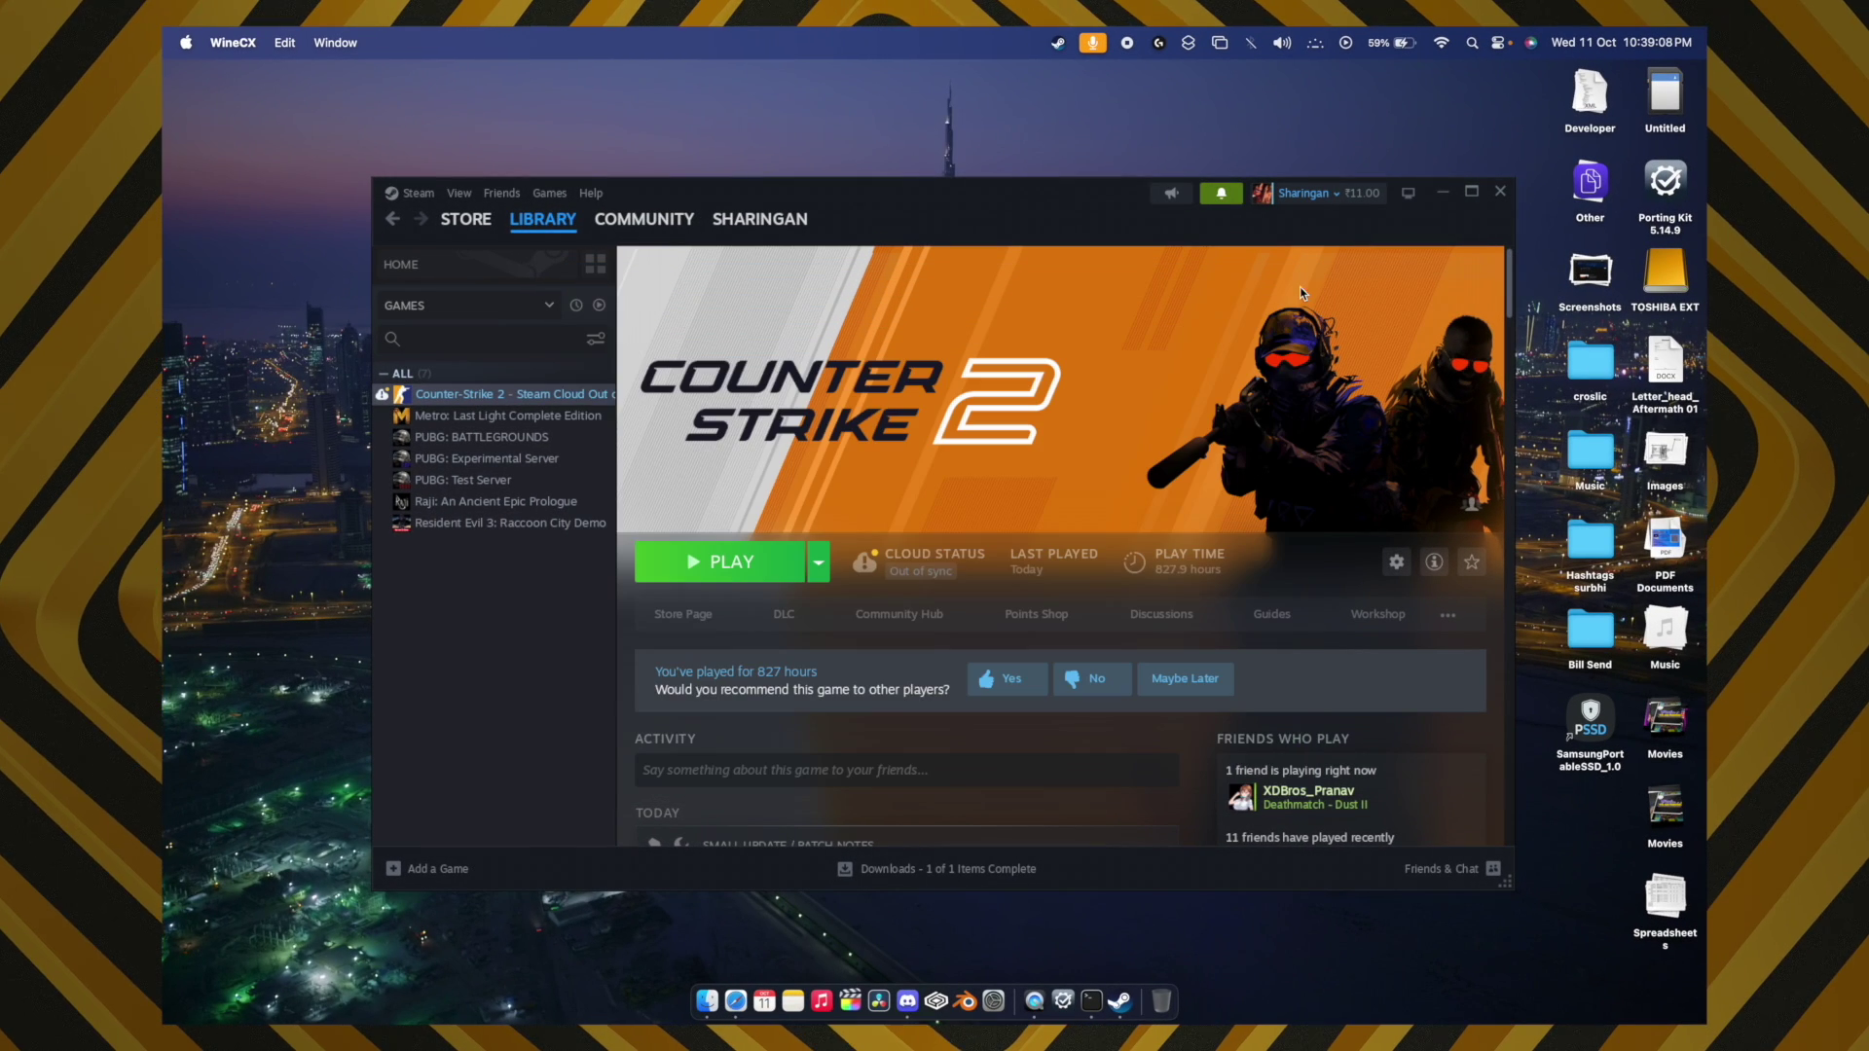
# Step: Launch Counter-Strike 2 from Steam's PLAY button and wait for its main menu
pyautogui.click(745, 562)
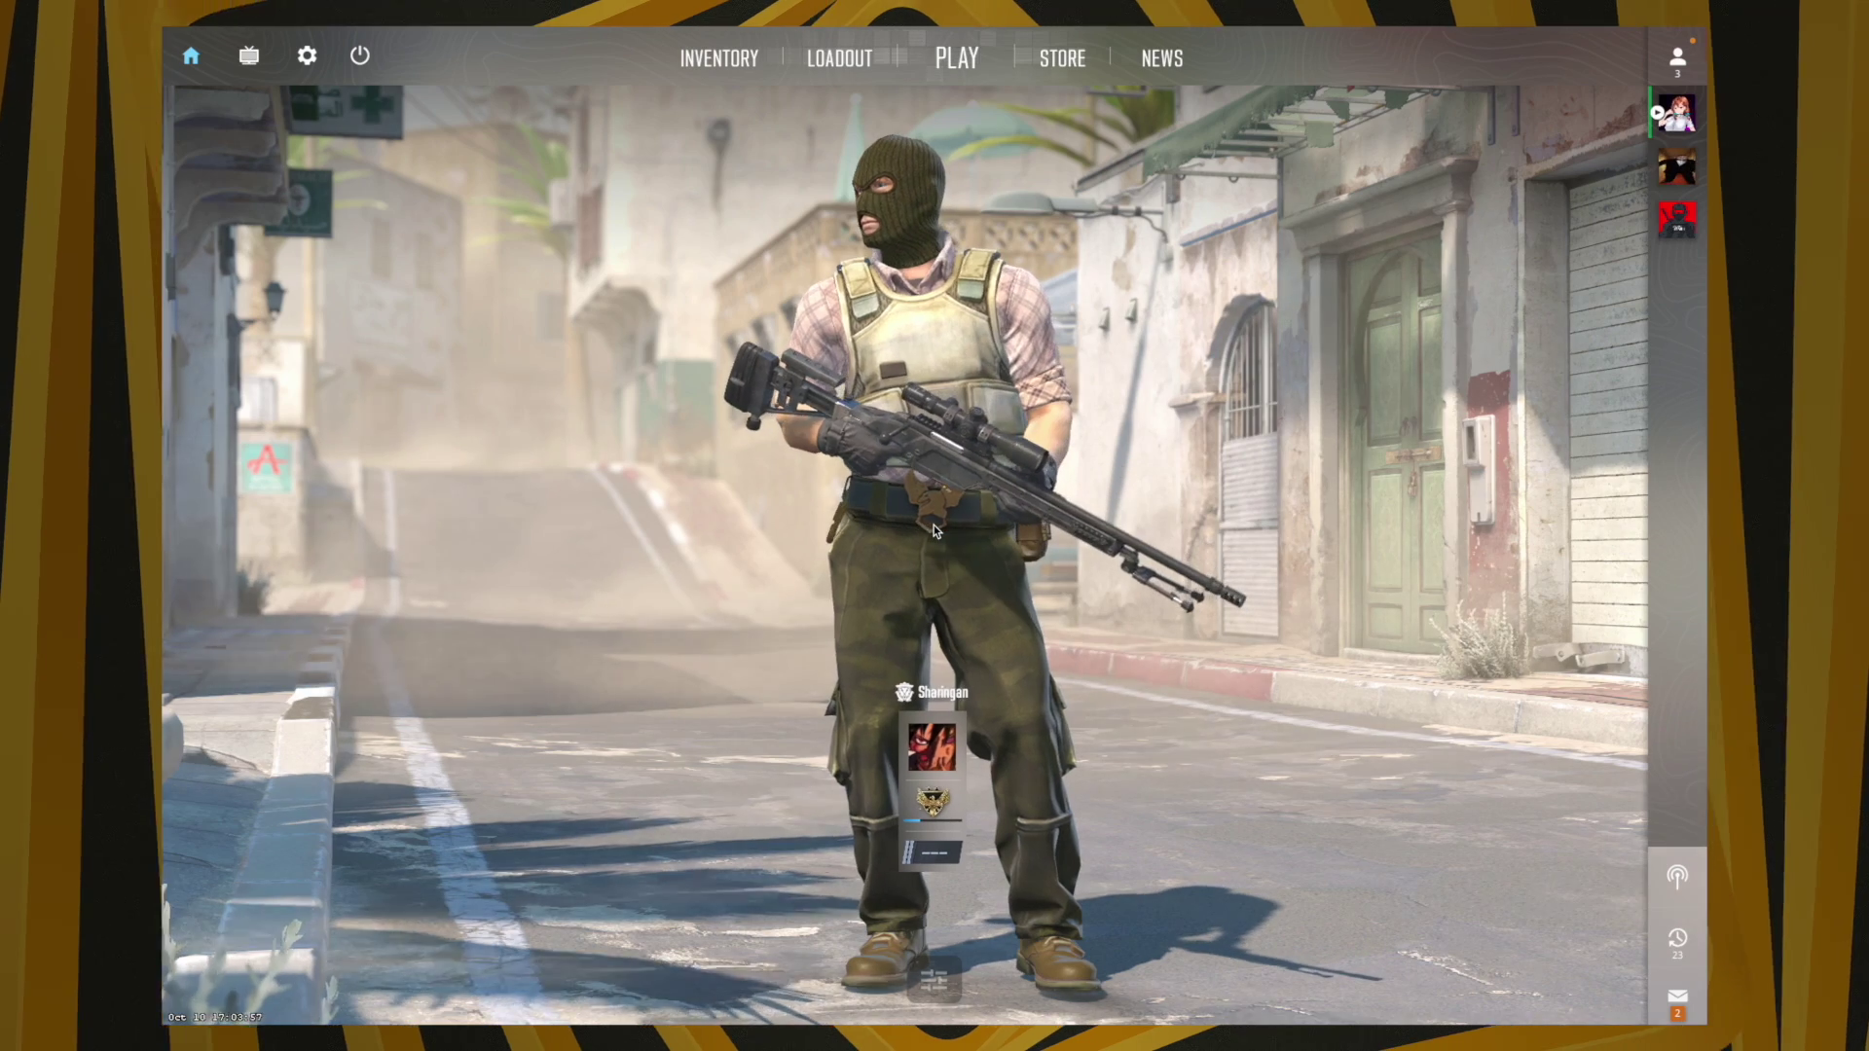
# Step: In Video settings, set Display Mode to Fullscreen and Resolution to 1312x820, and apply
pyautogui.click(307, 56)
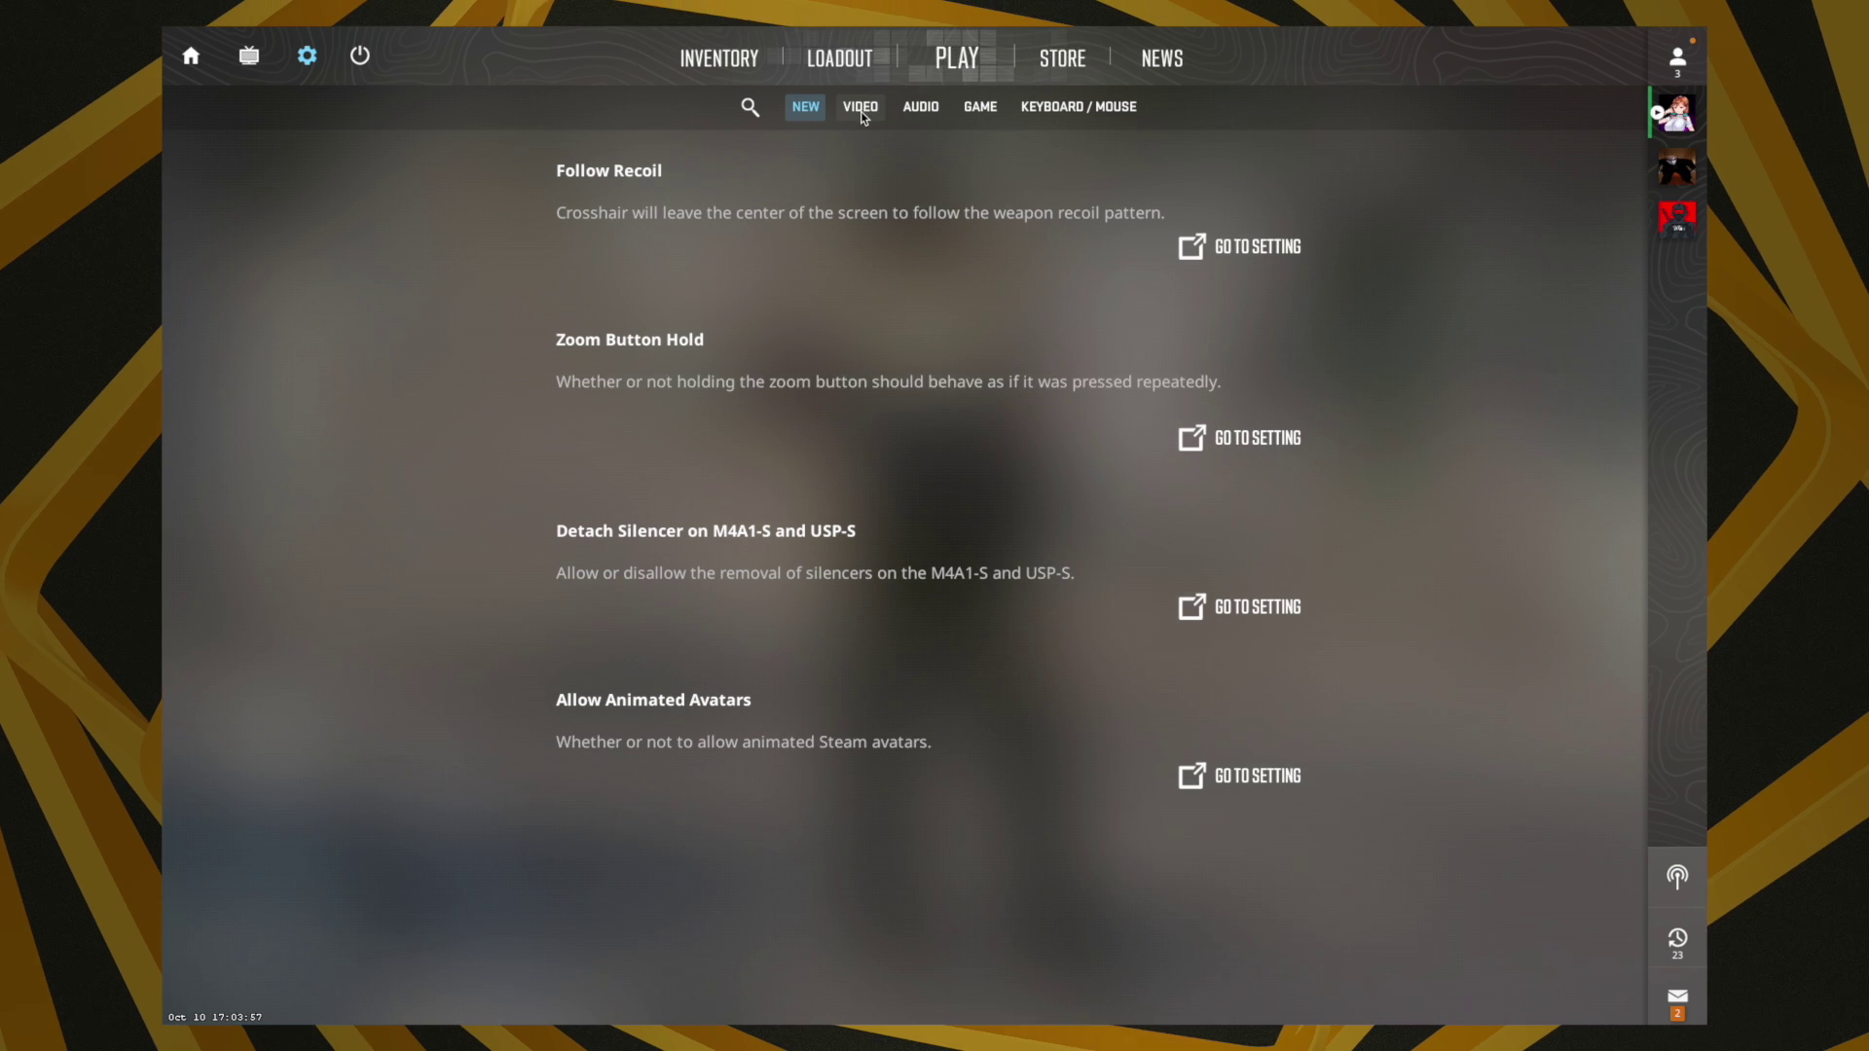
pyautogui.click(860, 109)
pyautogui.click(1260, 455)
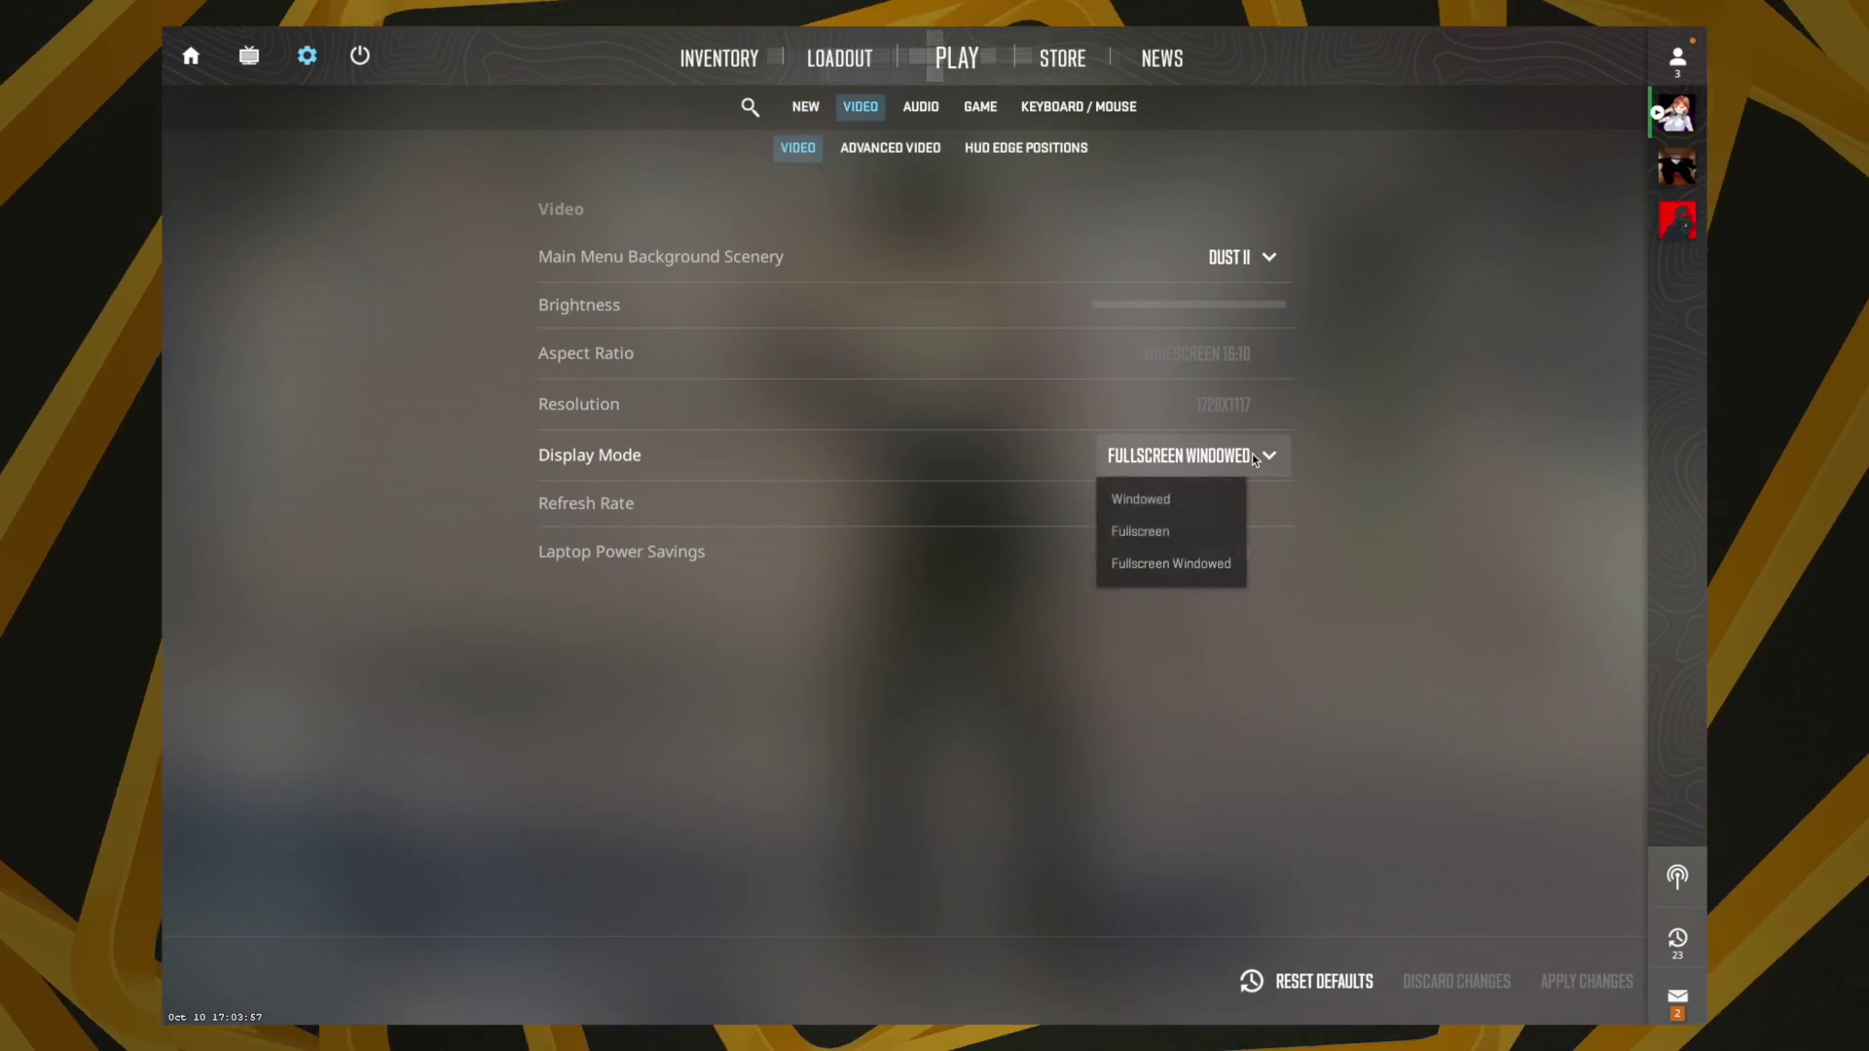
pyautogui.click(1153, 534)
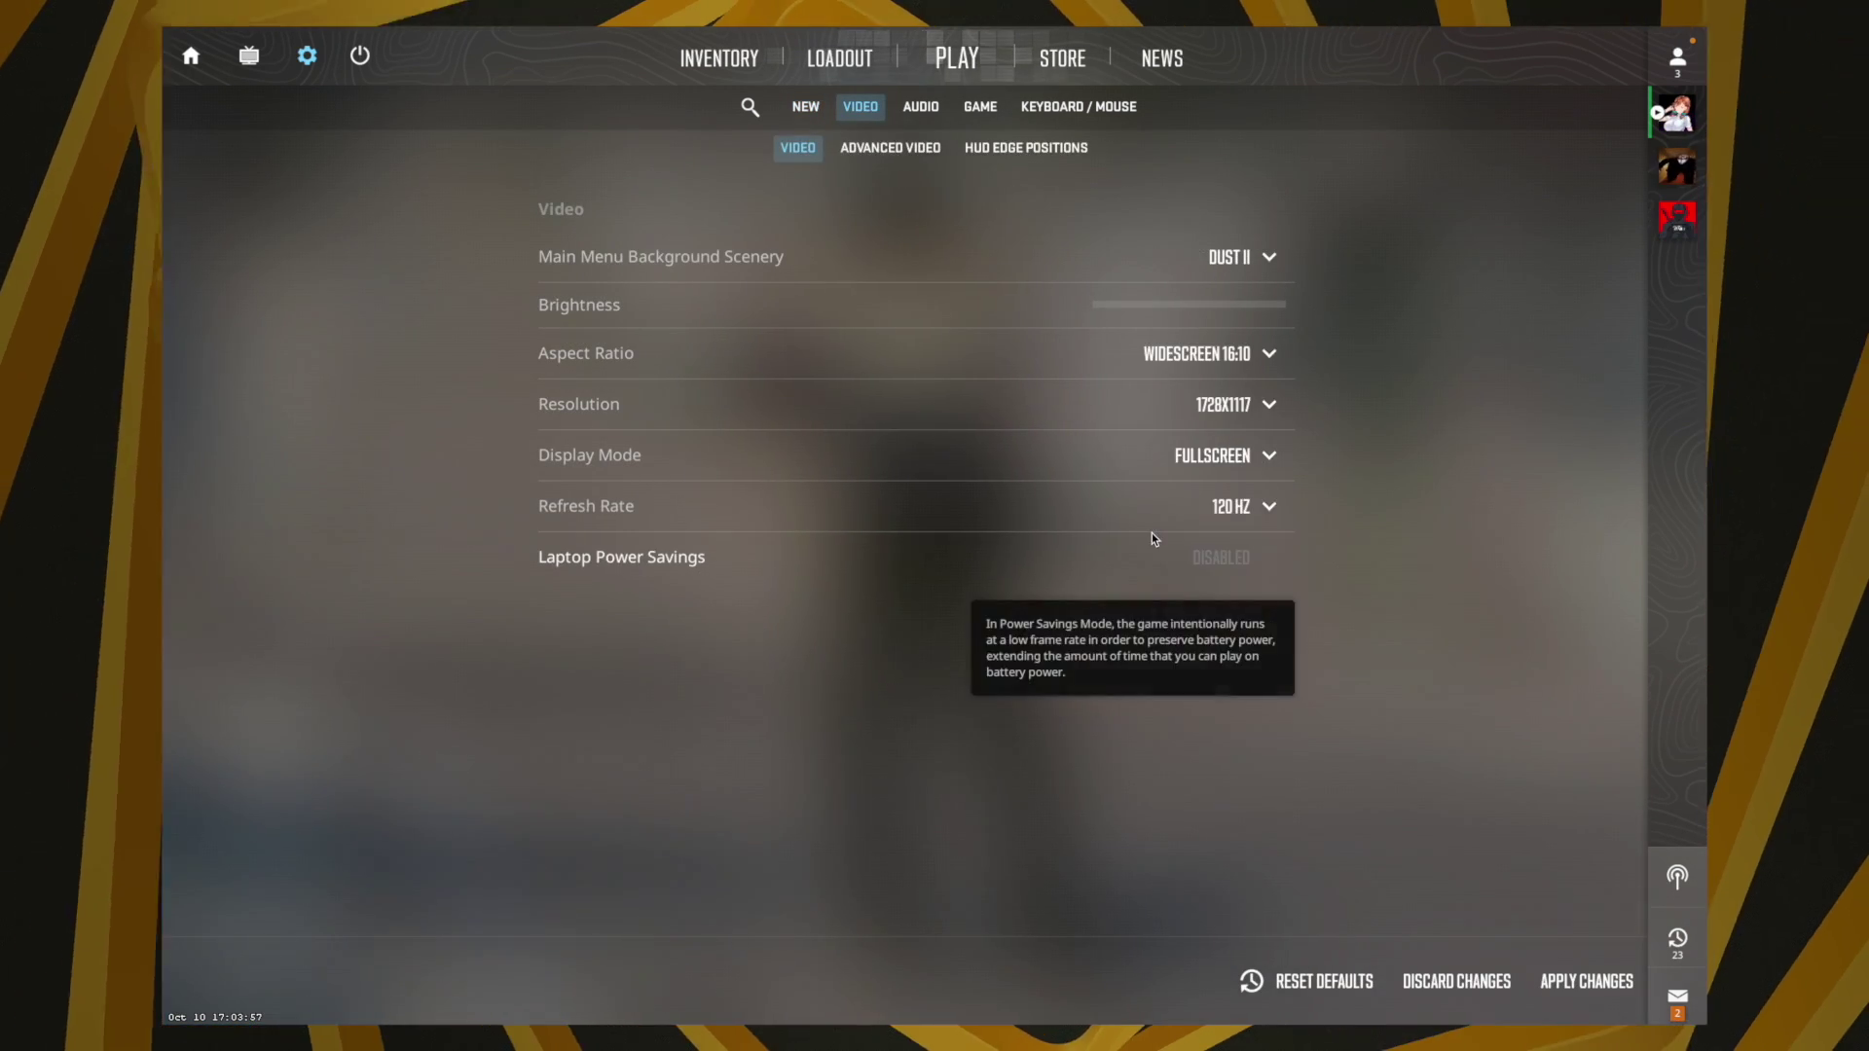
pyautogui.click(1235, 404)
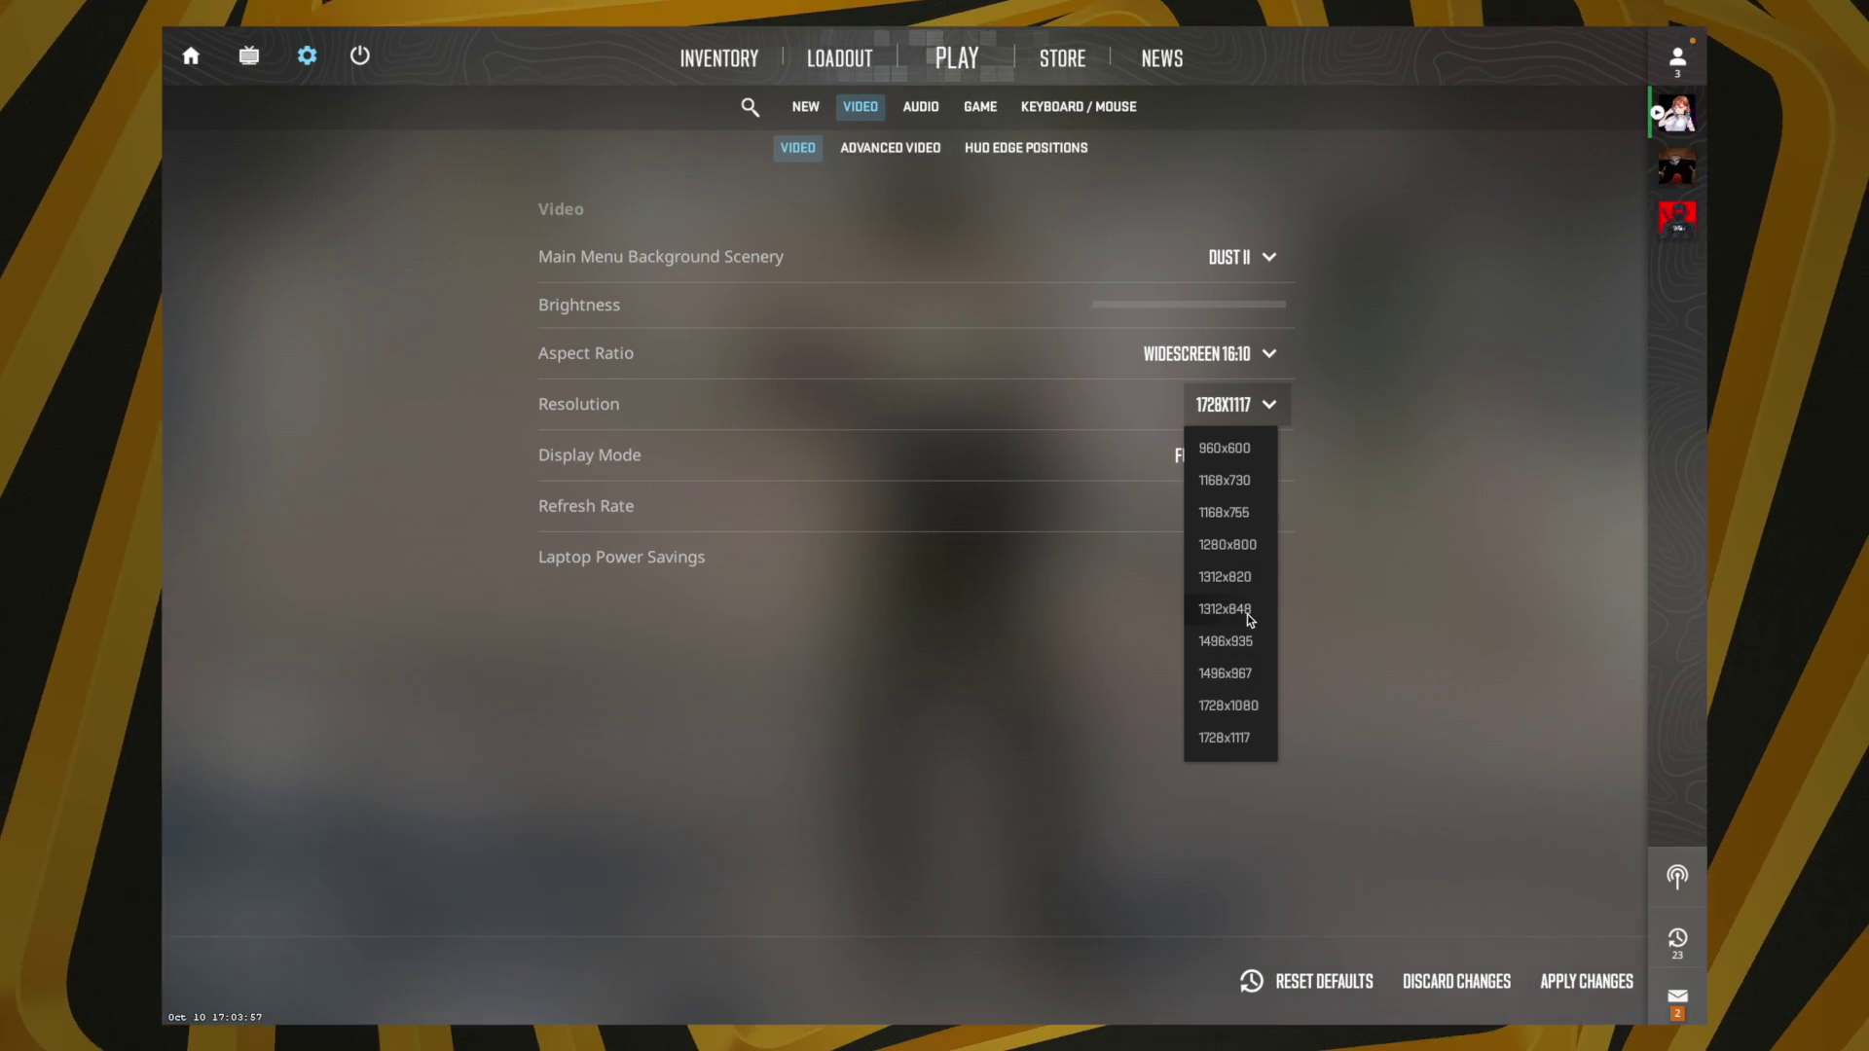
pyautogui.click(1249, 610)
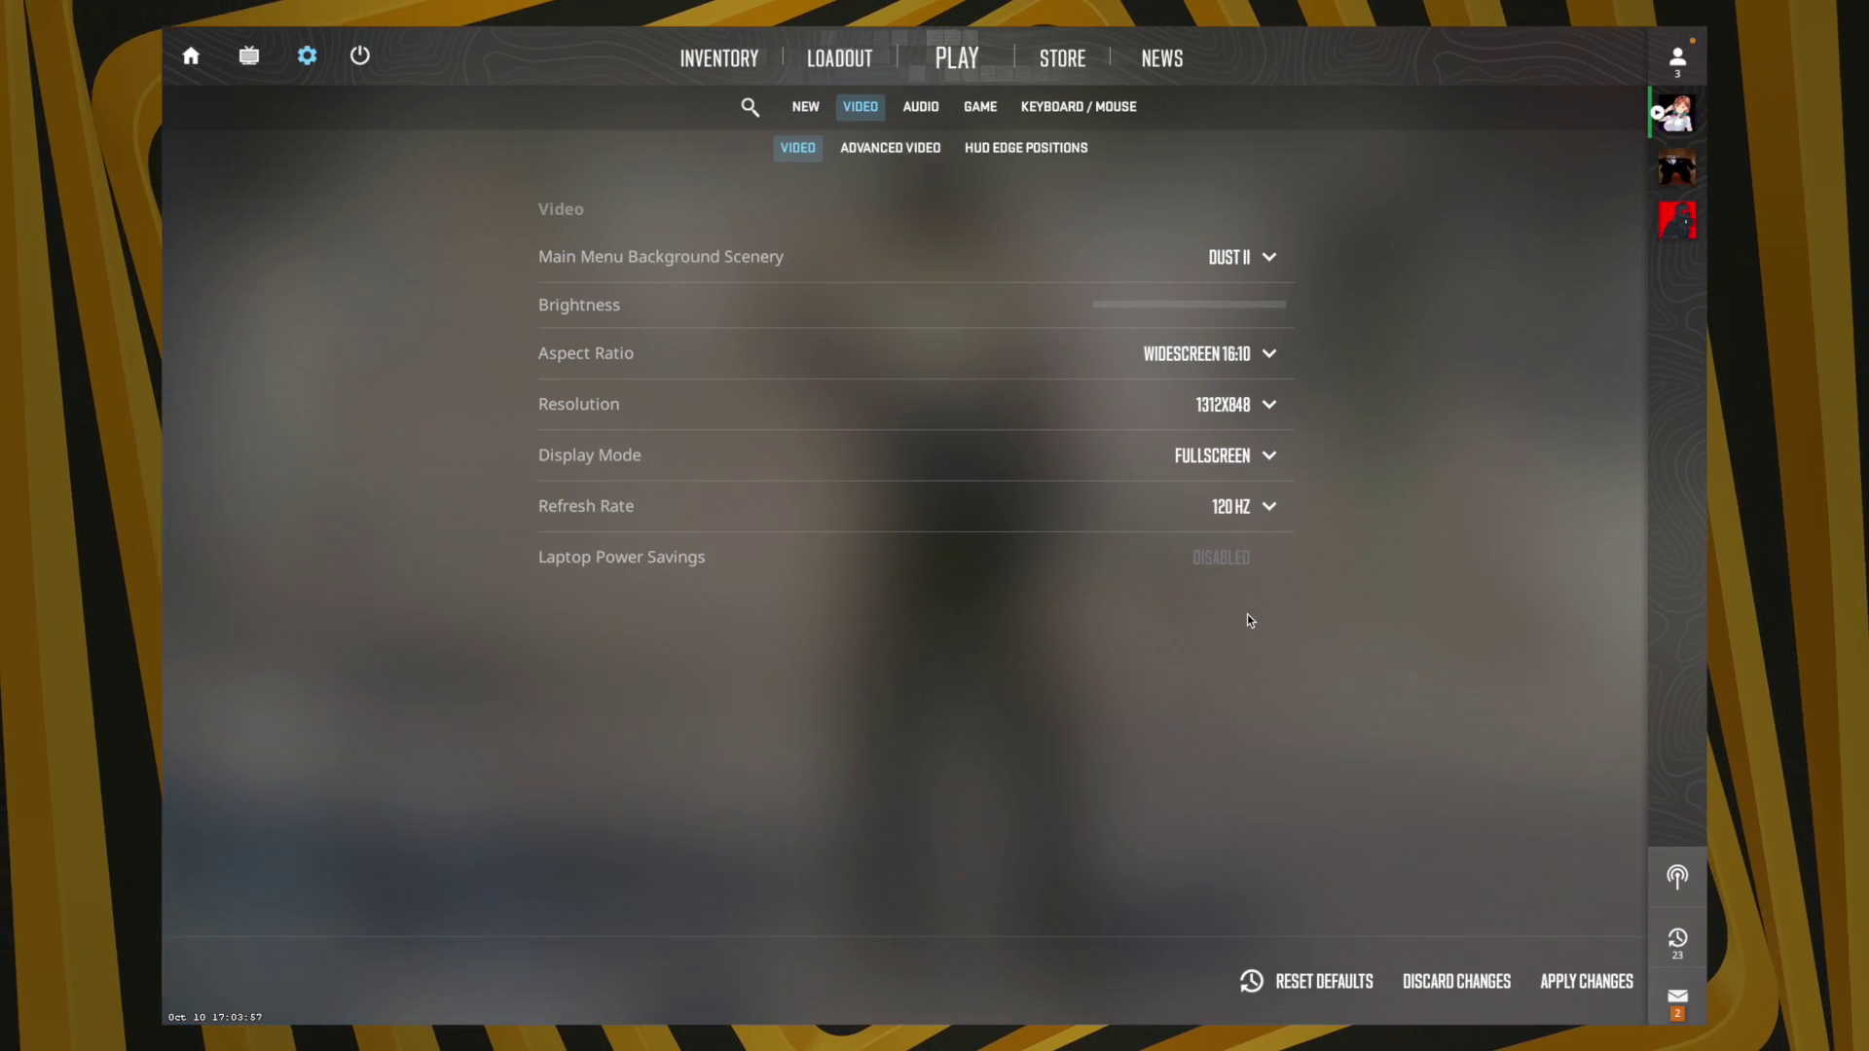
pyautogui.click(1596, 978)
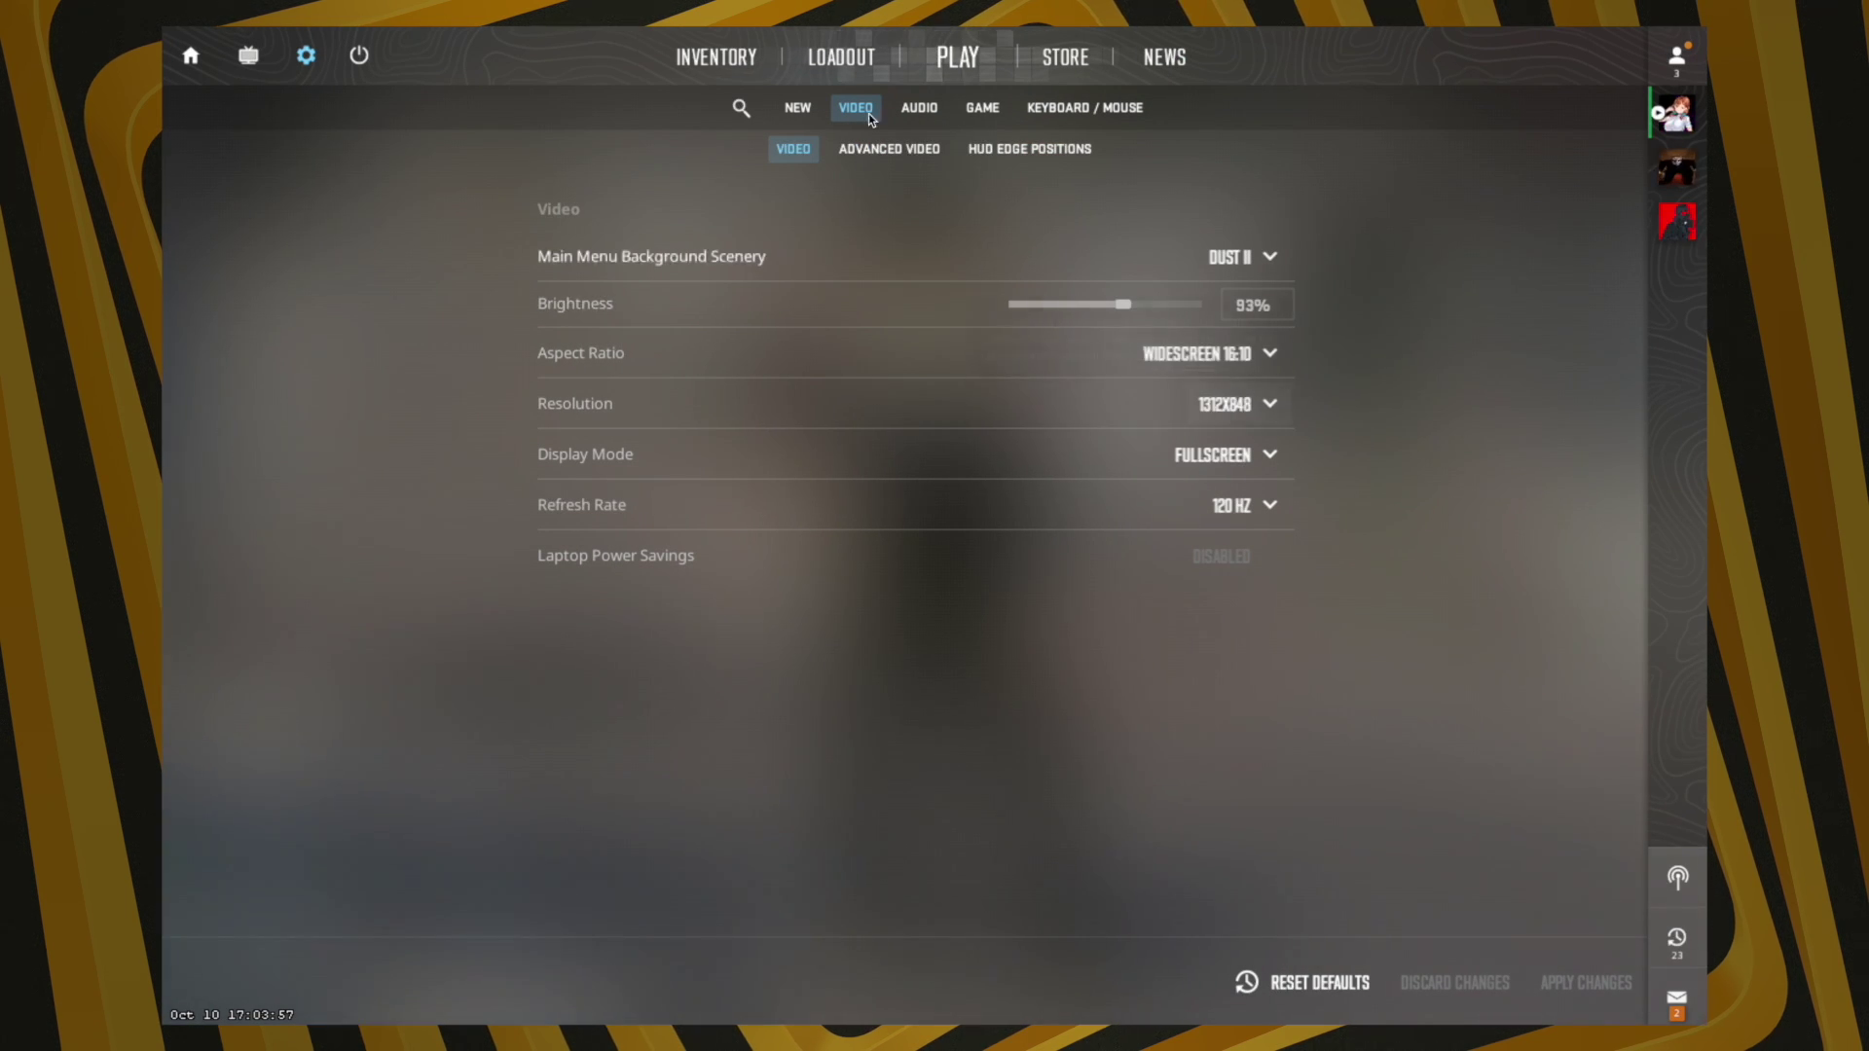
pyautogui.click(1265, 406)
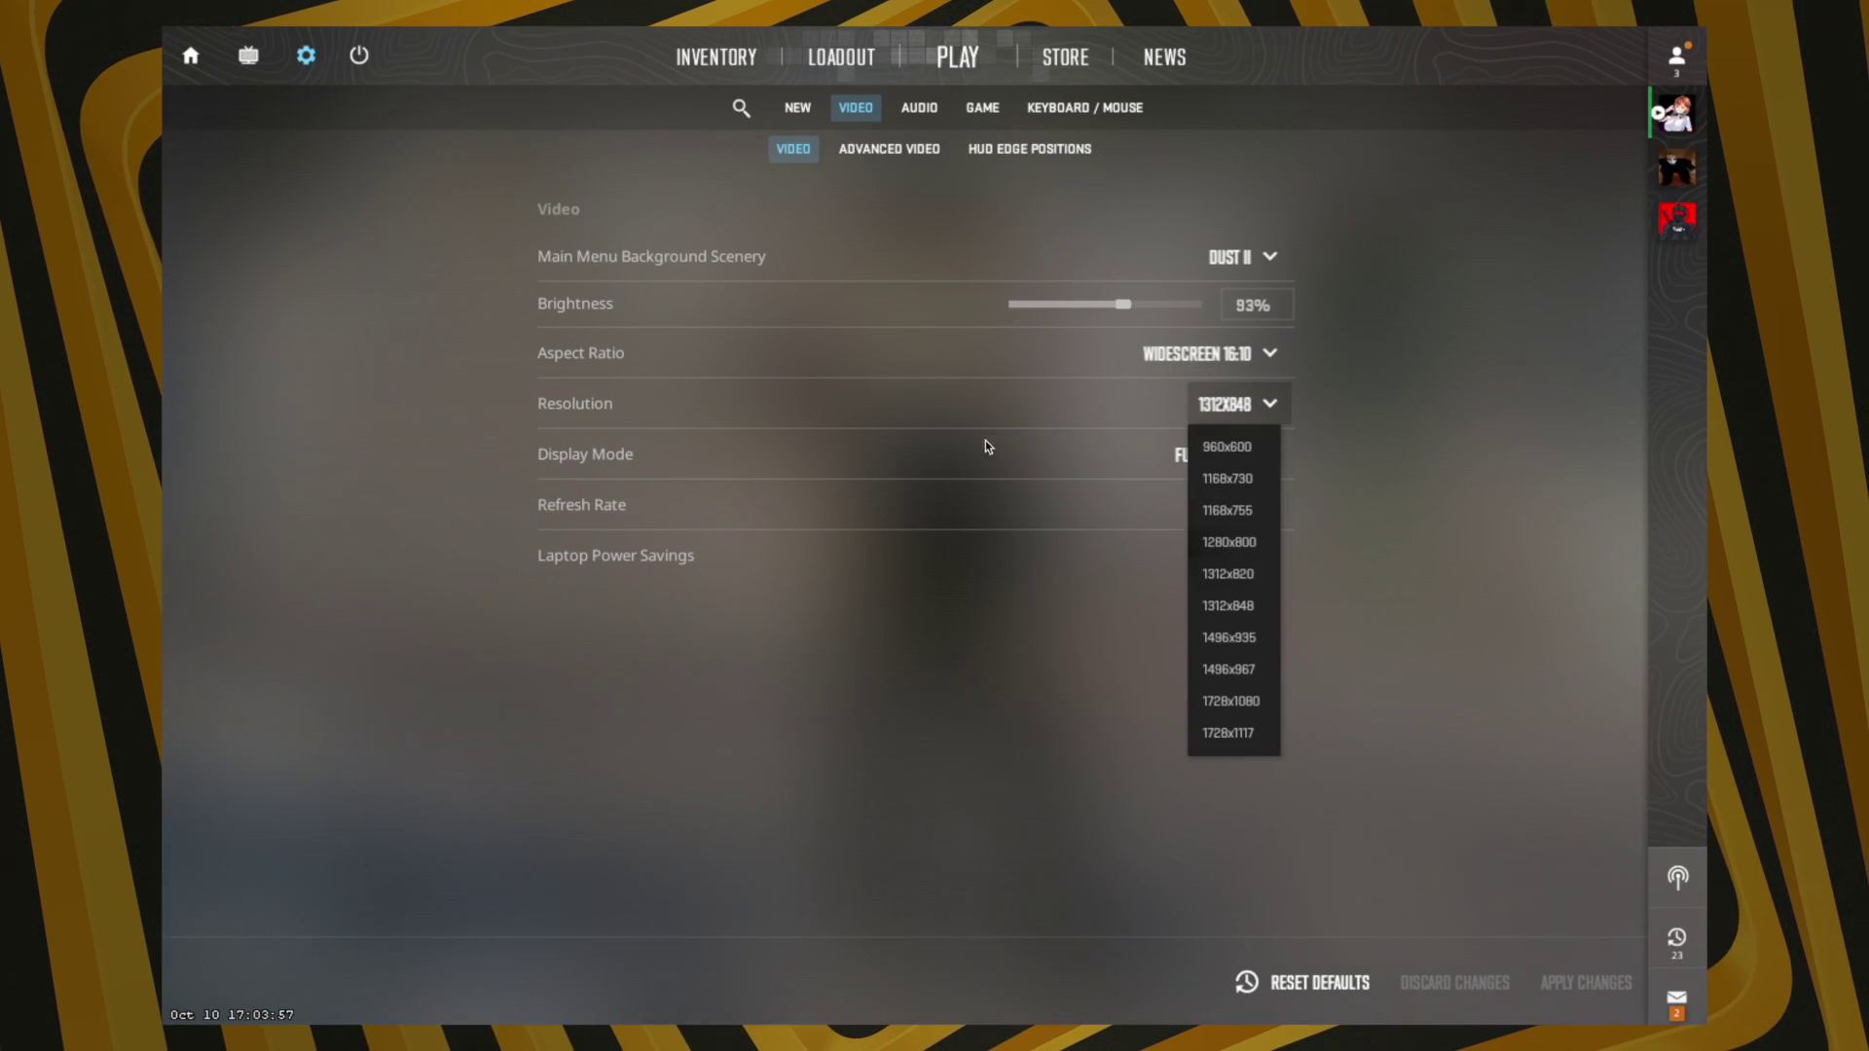
pyautogui.click(1227, 573)
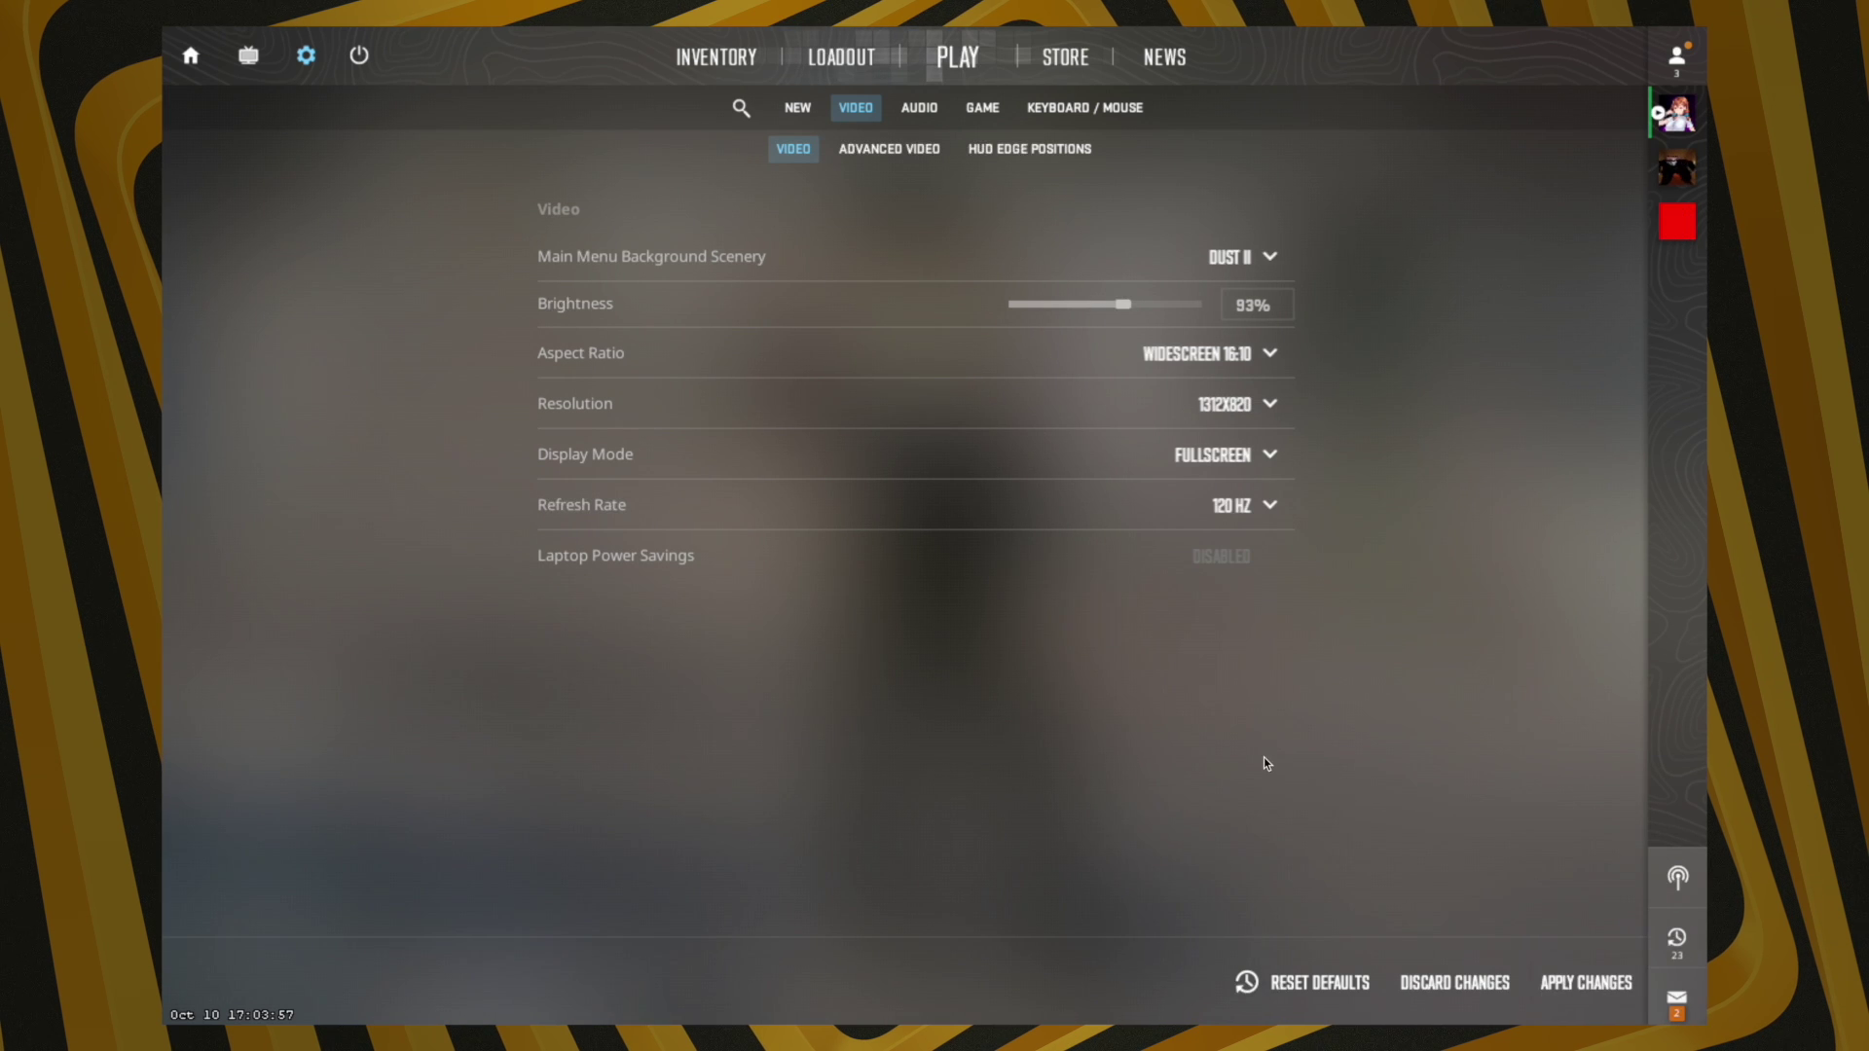
pyautogui.click(1587, 982)
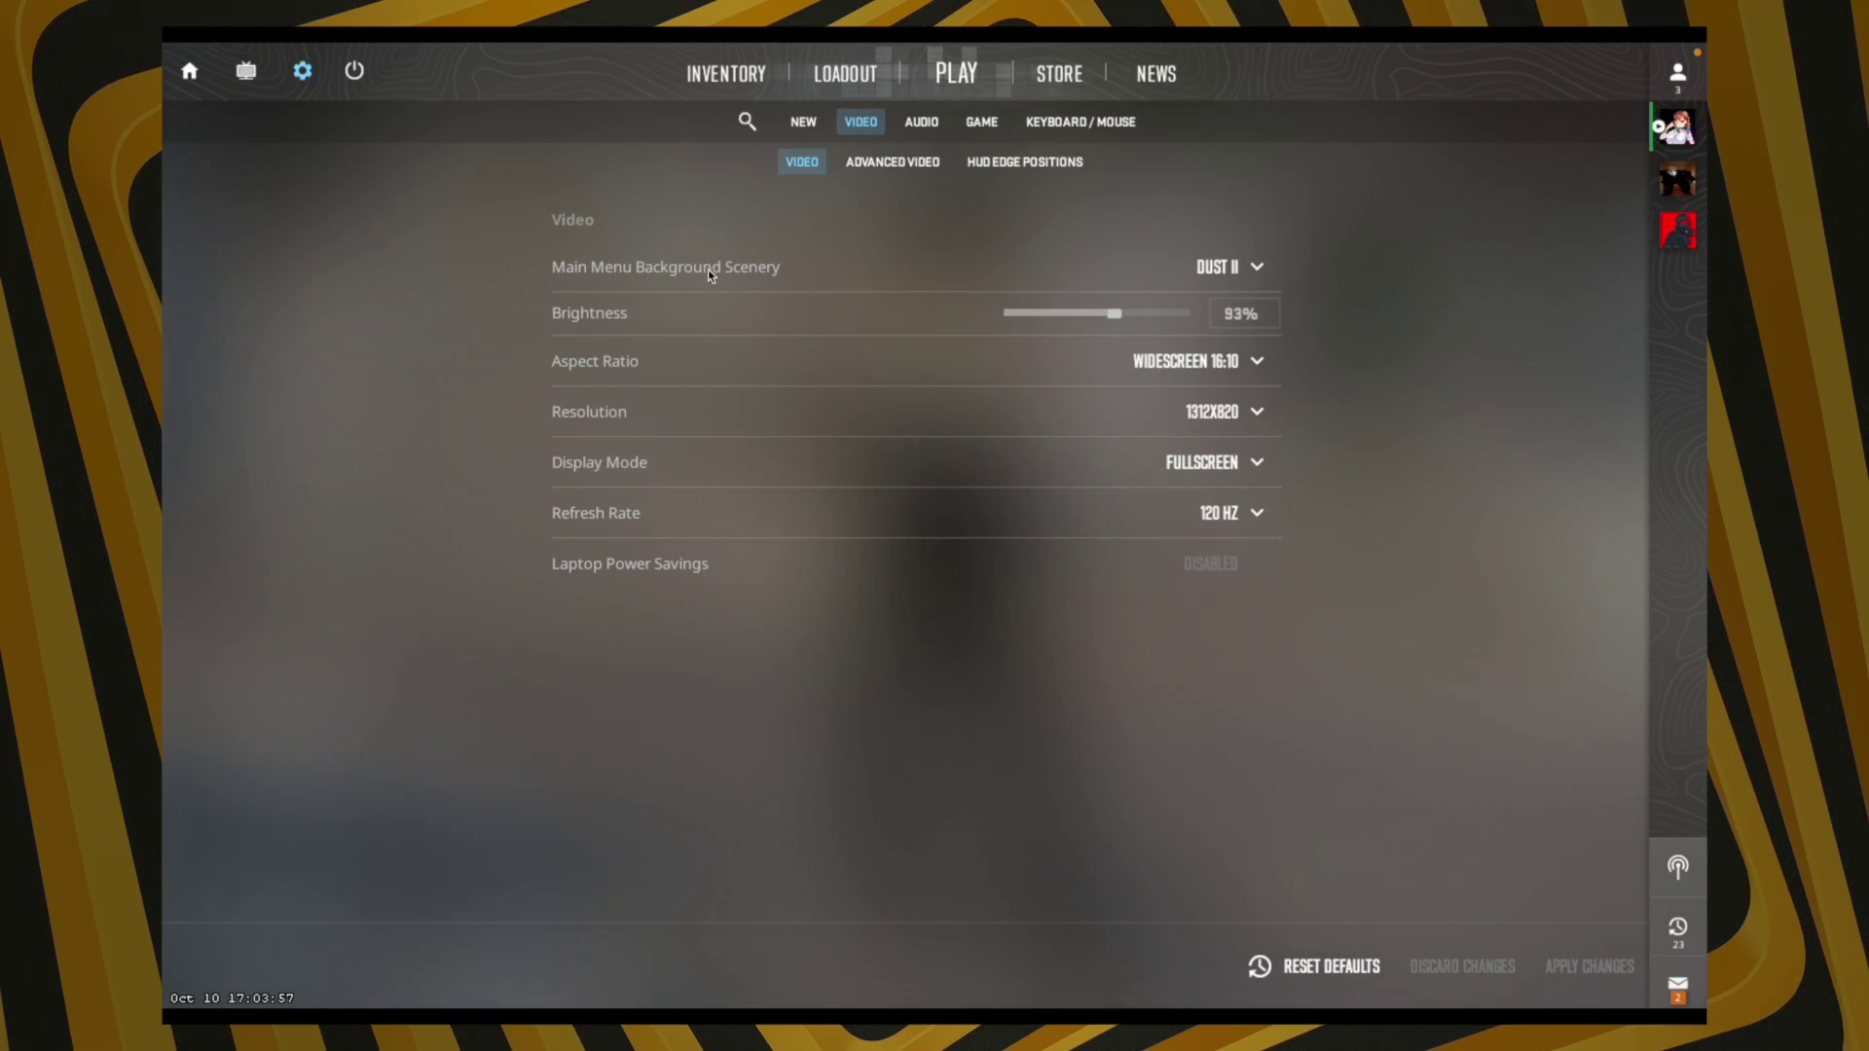
# Step: In Advanced Video, enable vertical sync, disable FidelityFX Super Resolution, and set anti-aliasing to 4X MSAA
pyautogui.click(890, 162)
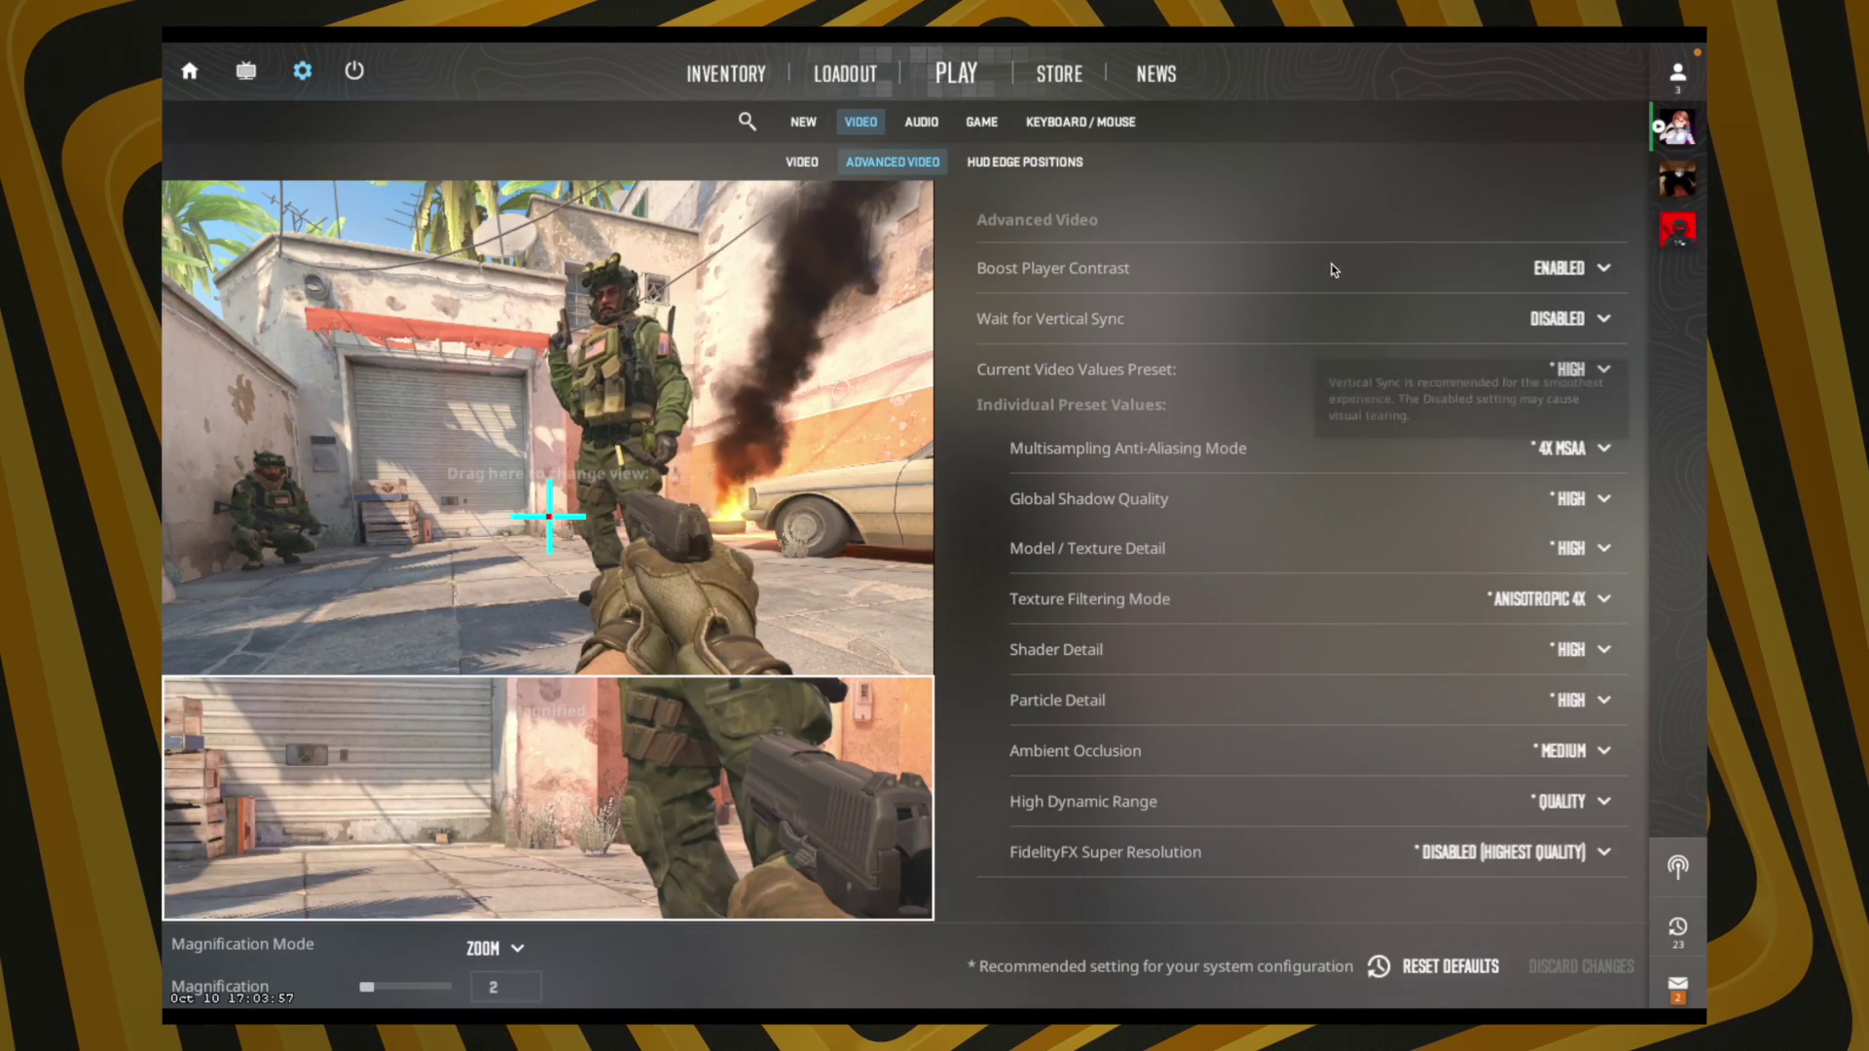
pyautogui.click(1225, 329)
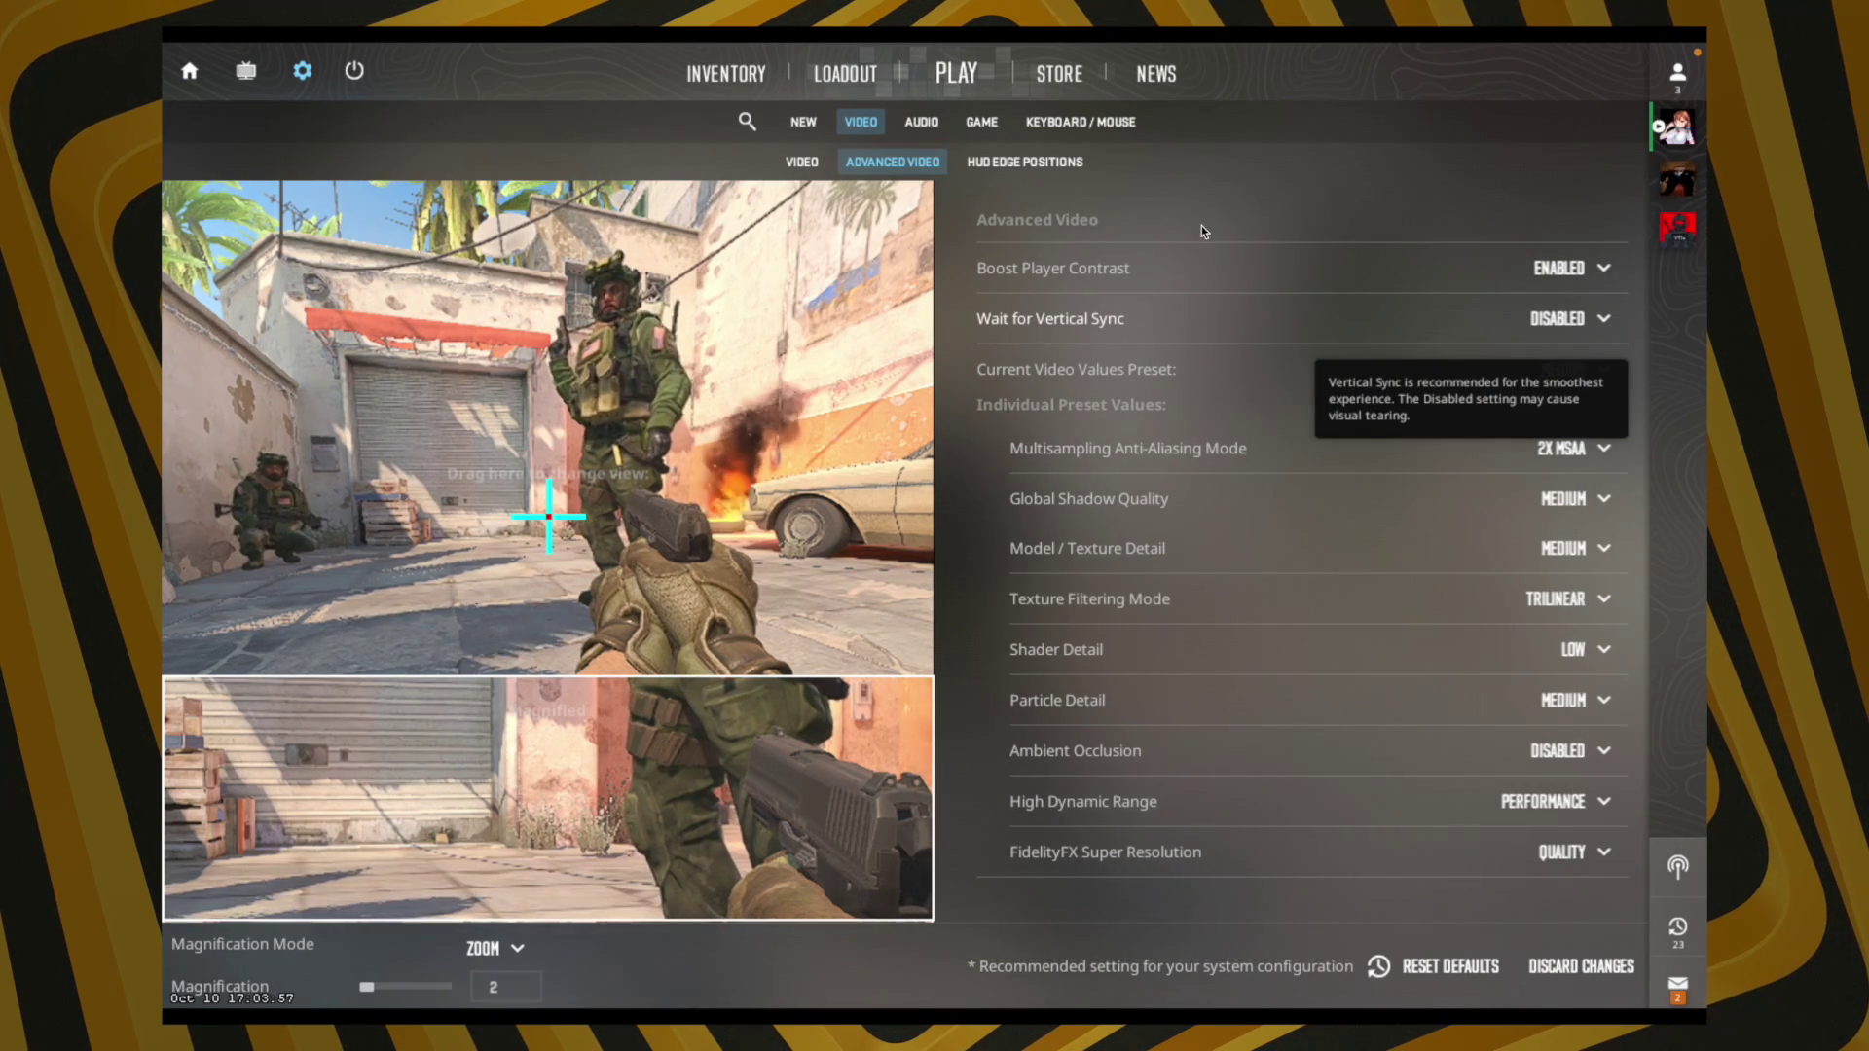
pyautogui.click(1226, 287)
pyautogui.click(1212, 290)
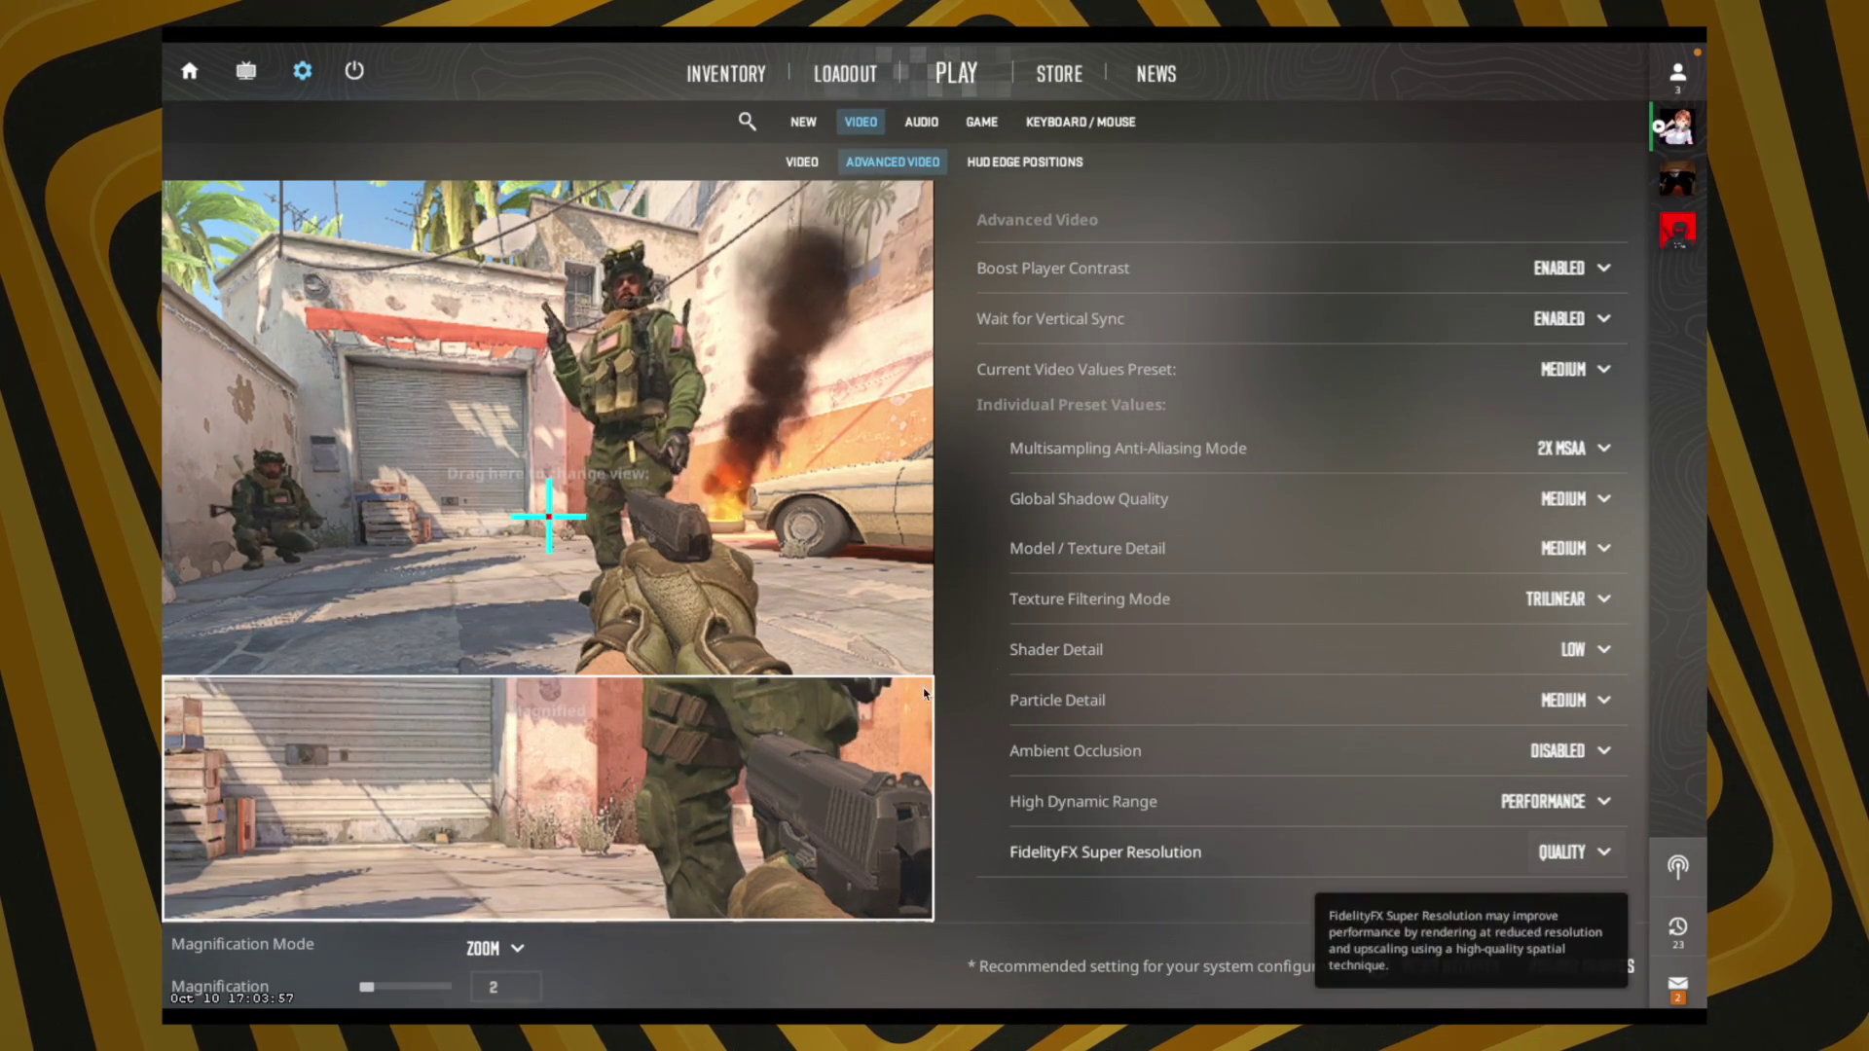
pyautogui.click(1236, 648)
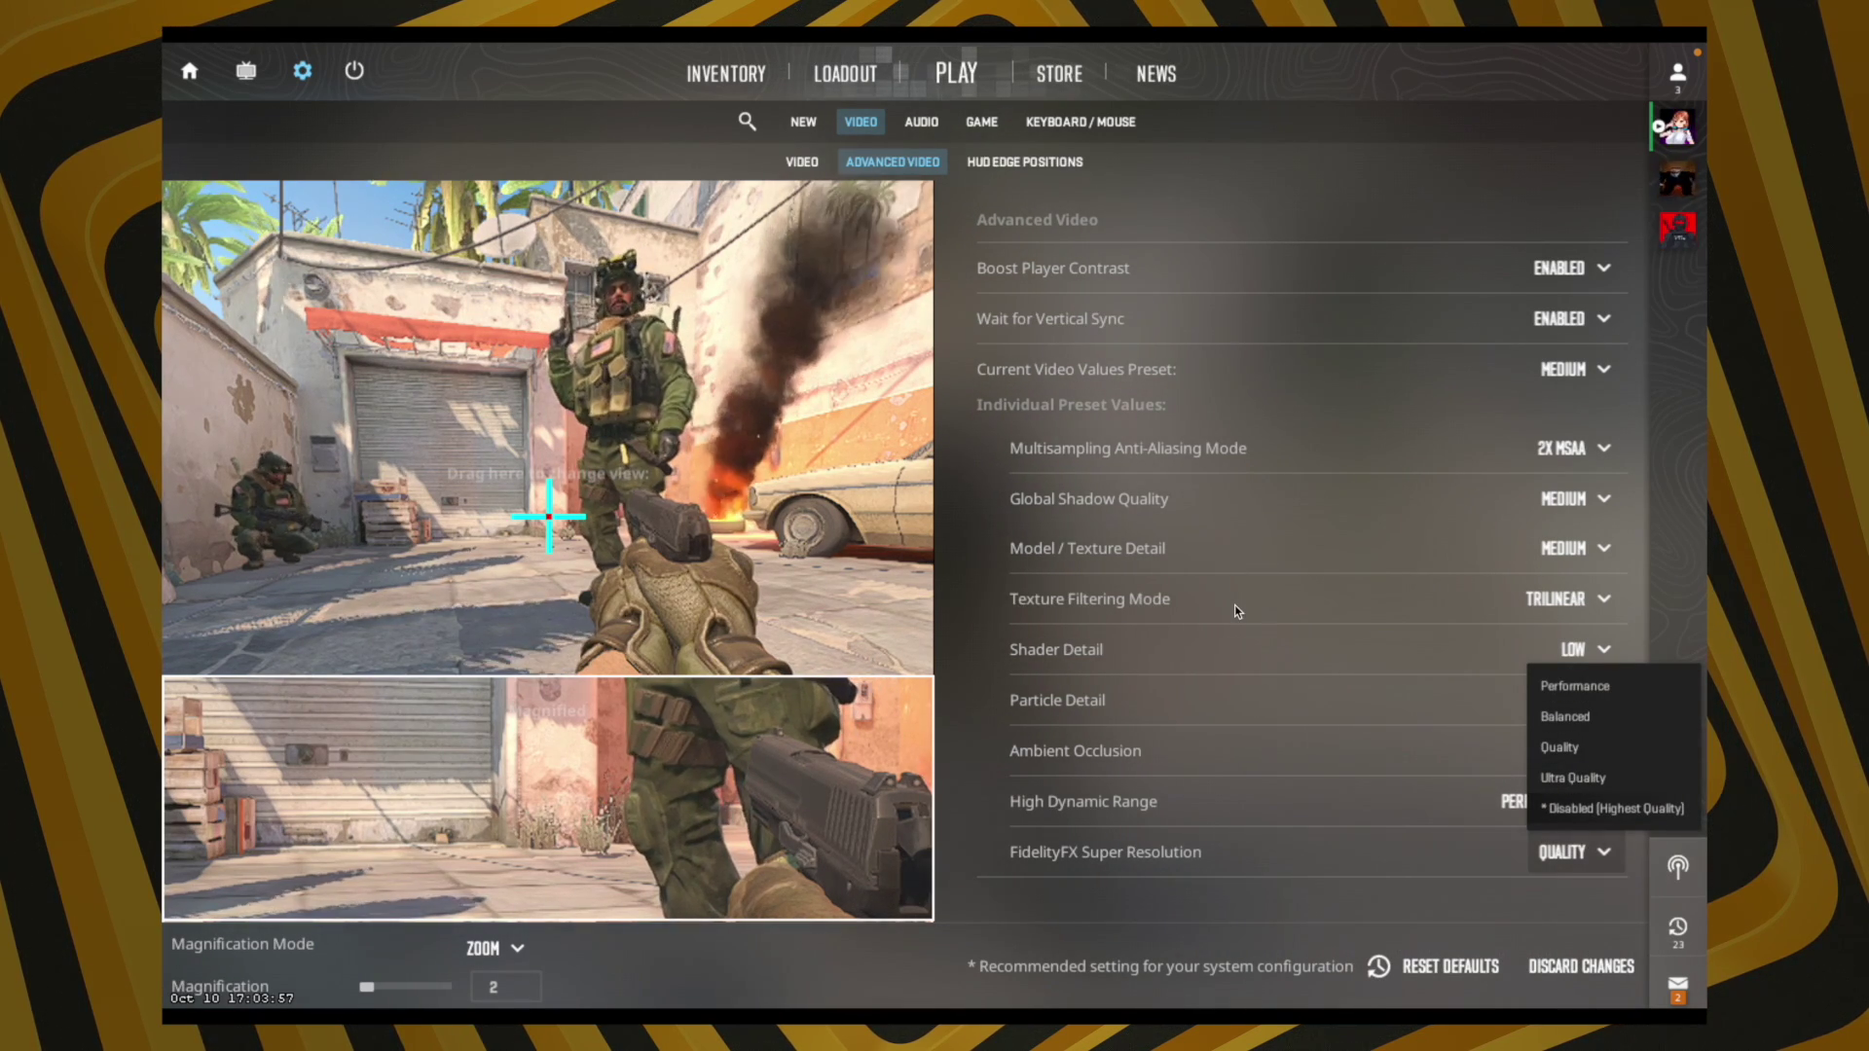
pyautogui.click(1579, 808)
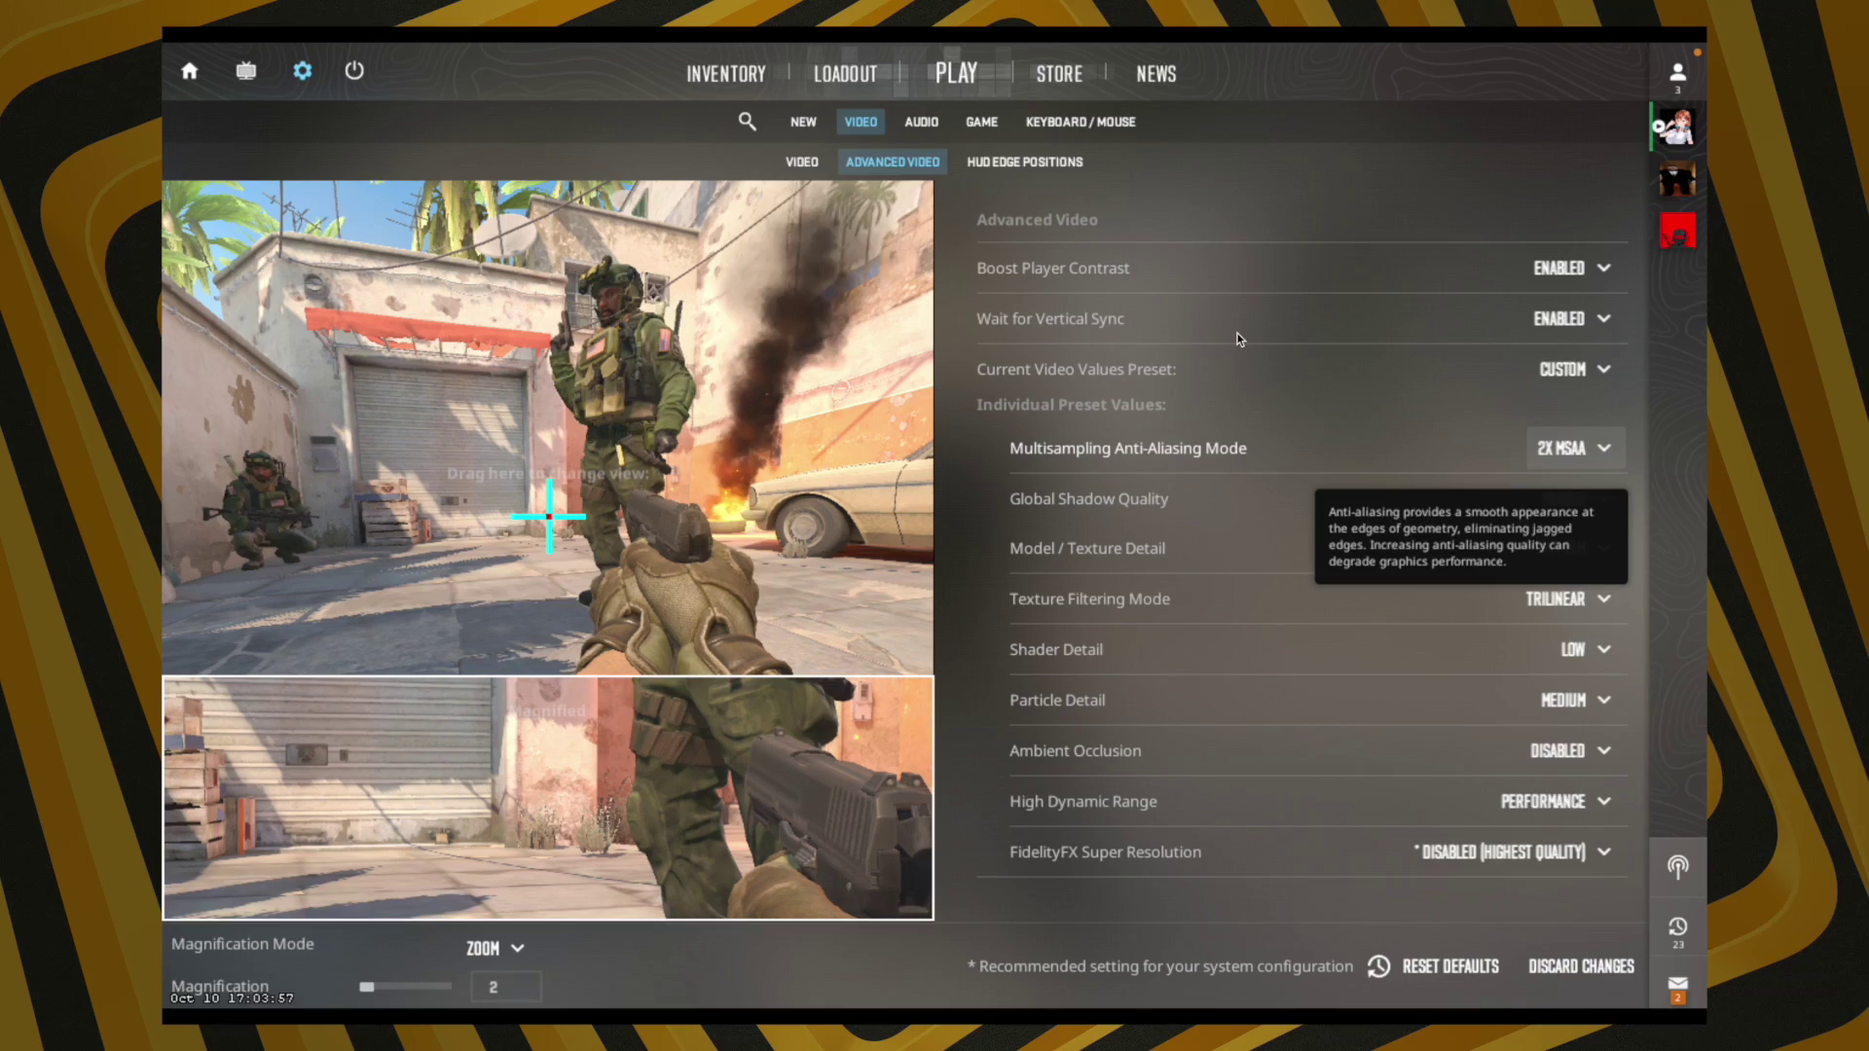
pyautogui.click(1567, 447)
pyautogui.click(1569, 583)
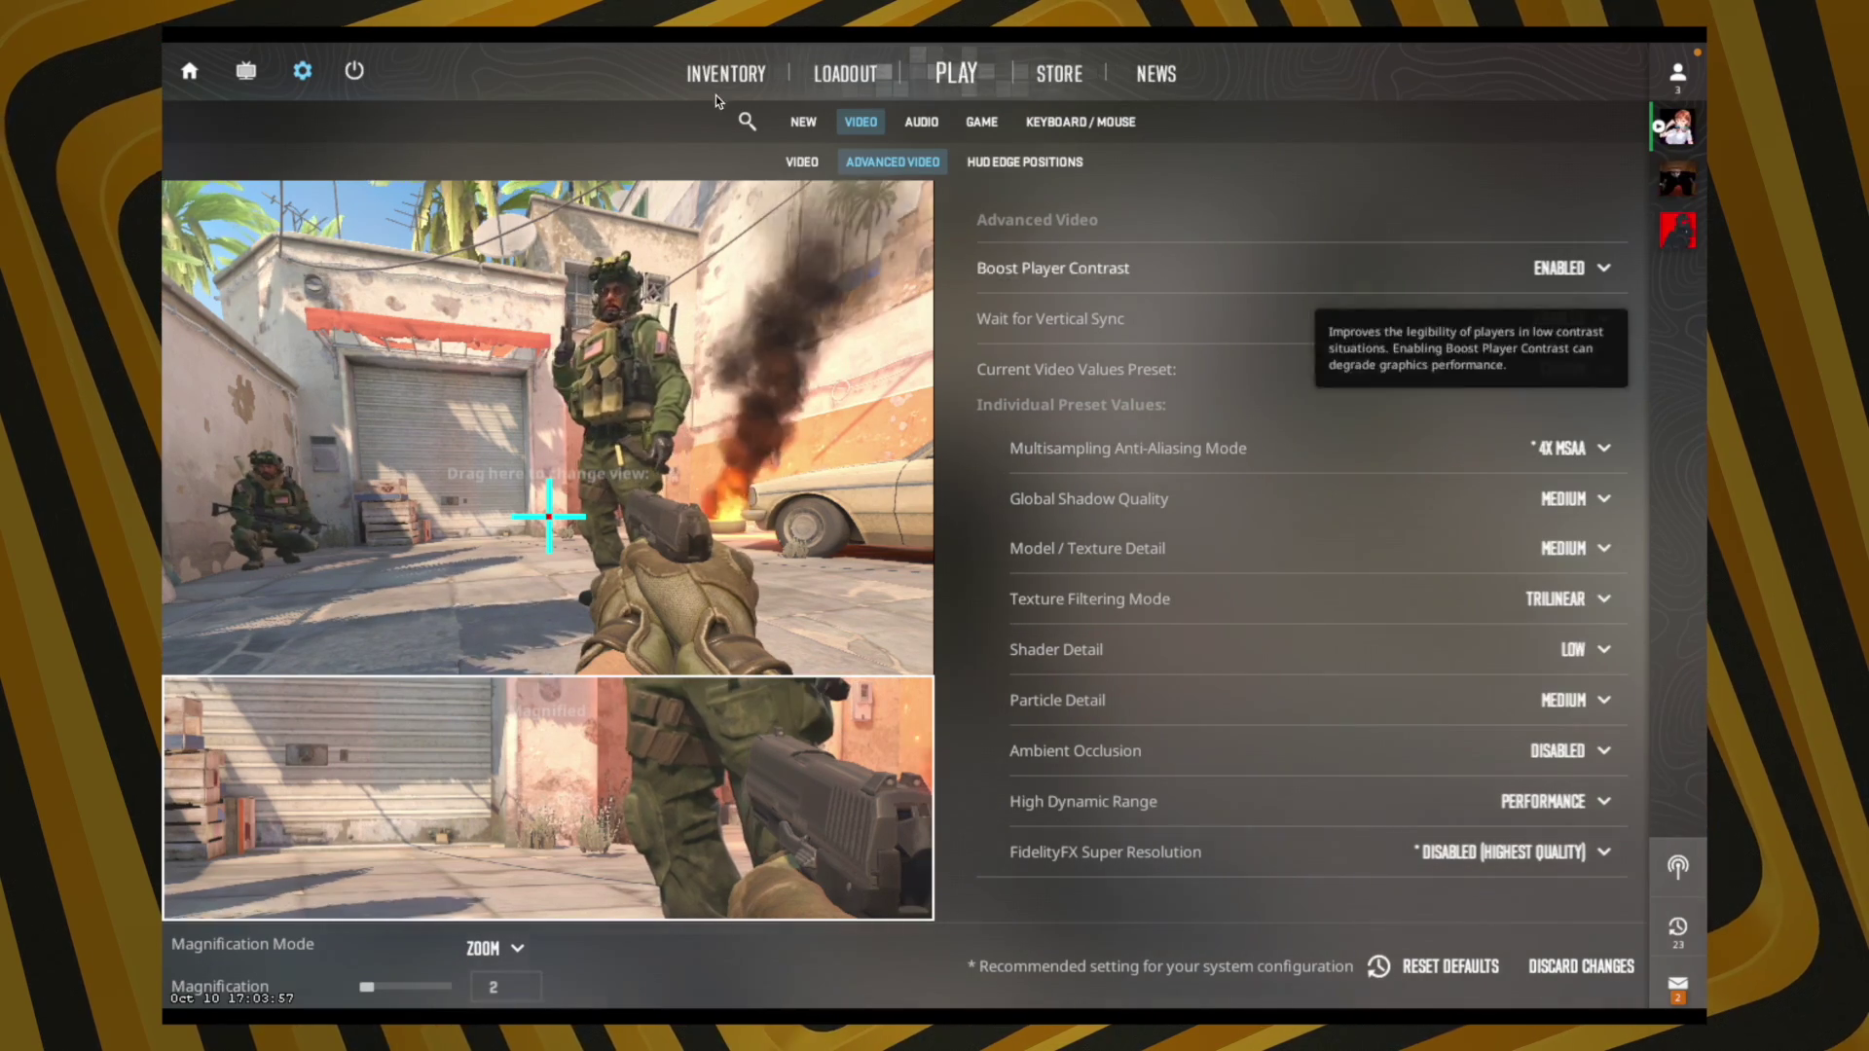
pyautogui.press('Escape')
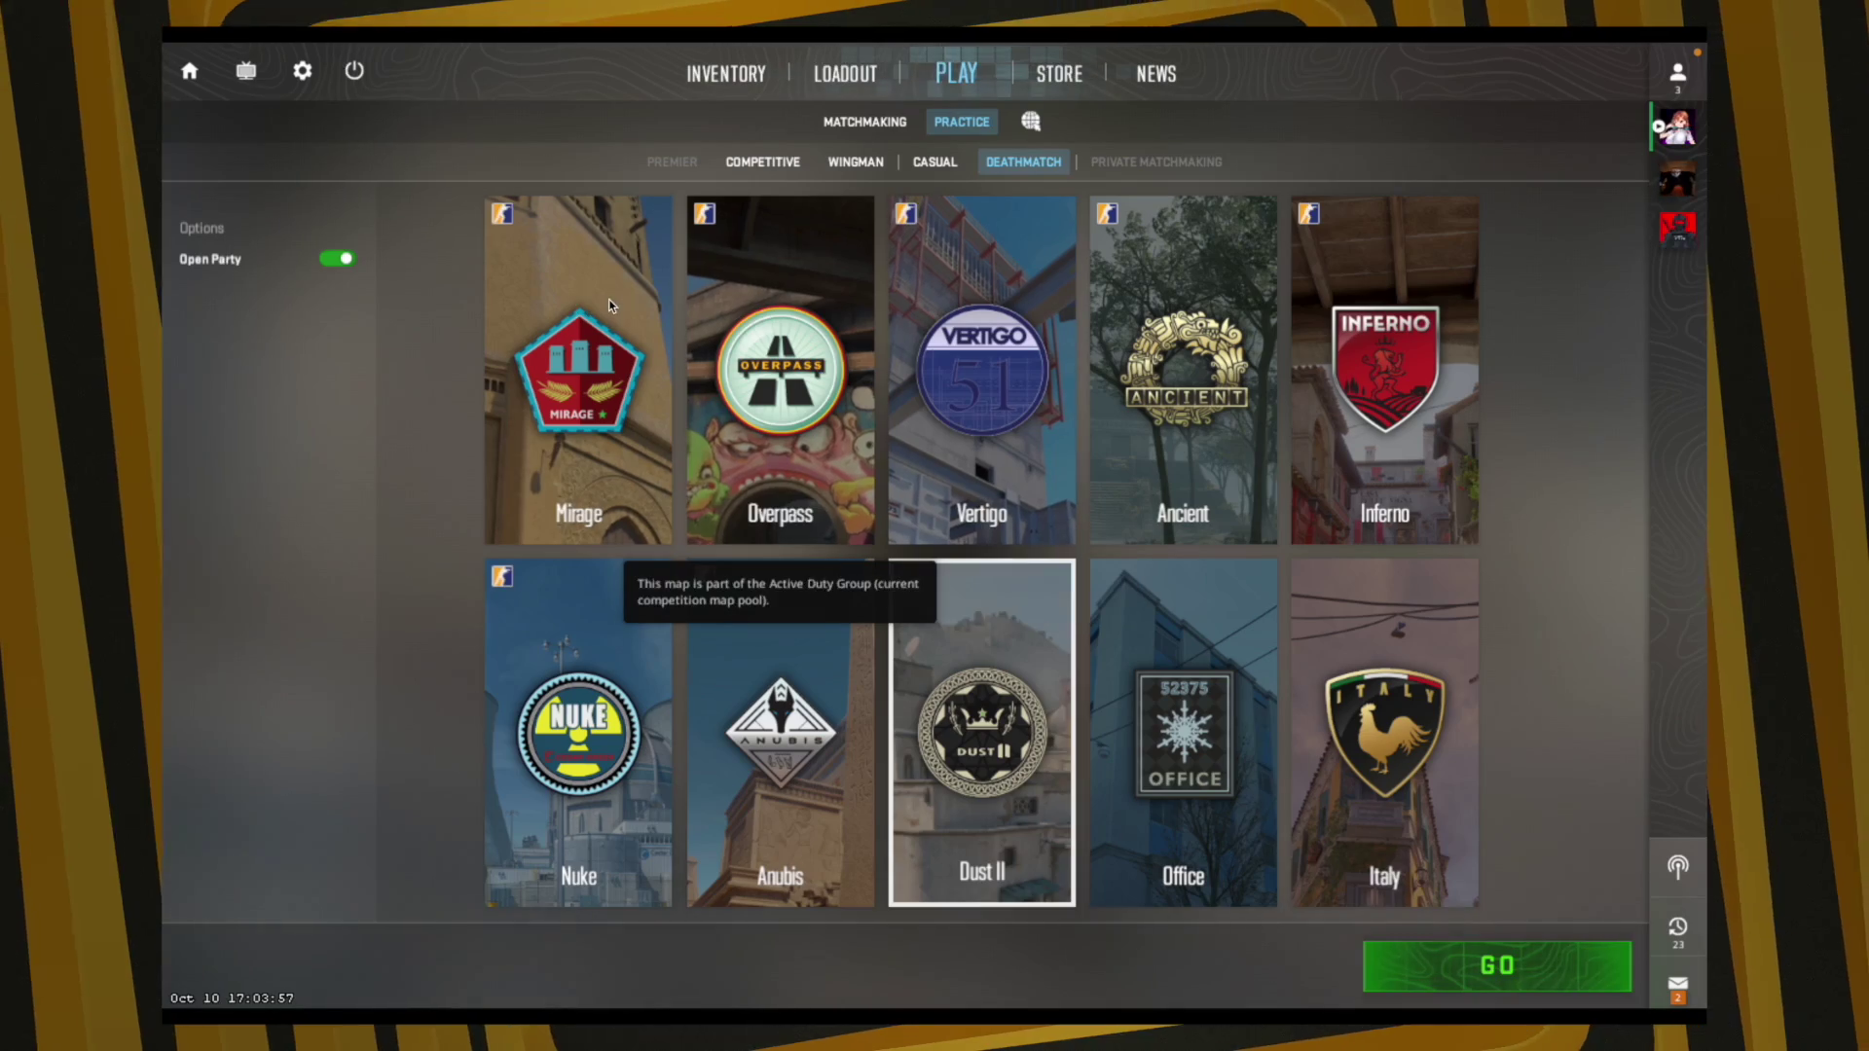
# Step: Start a practice deathmatch on Overpass and walk forward
pyautogui.click(779, 429)
pyautogui.click(1456, 949)
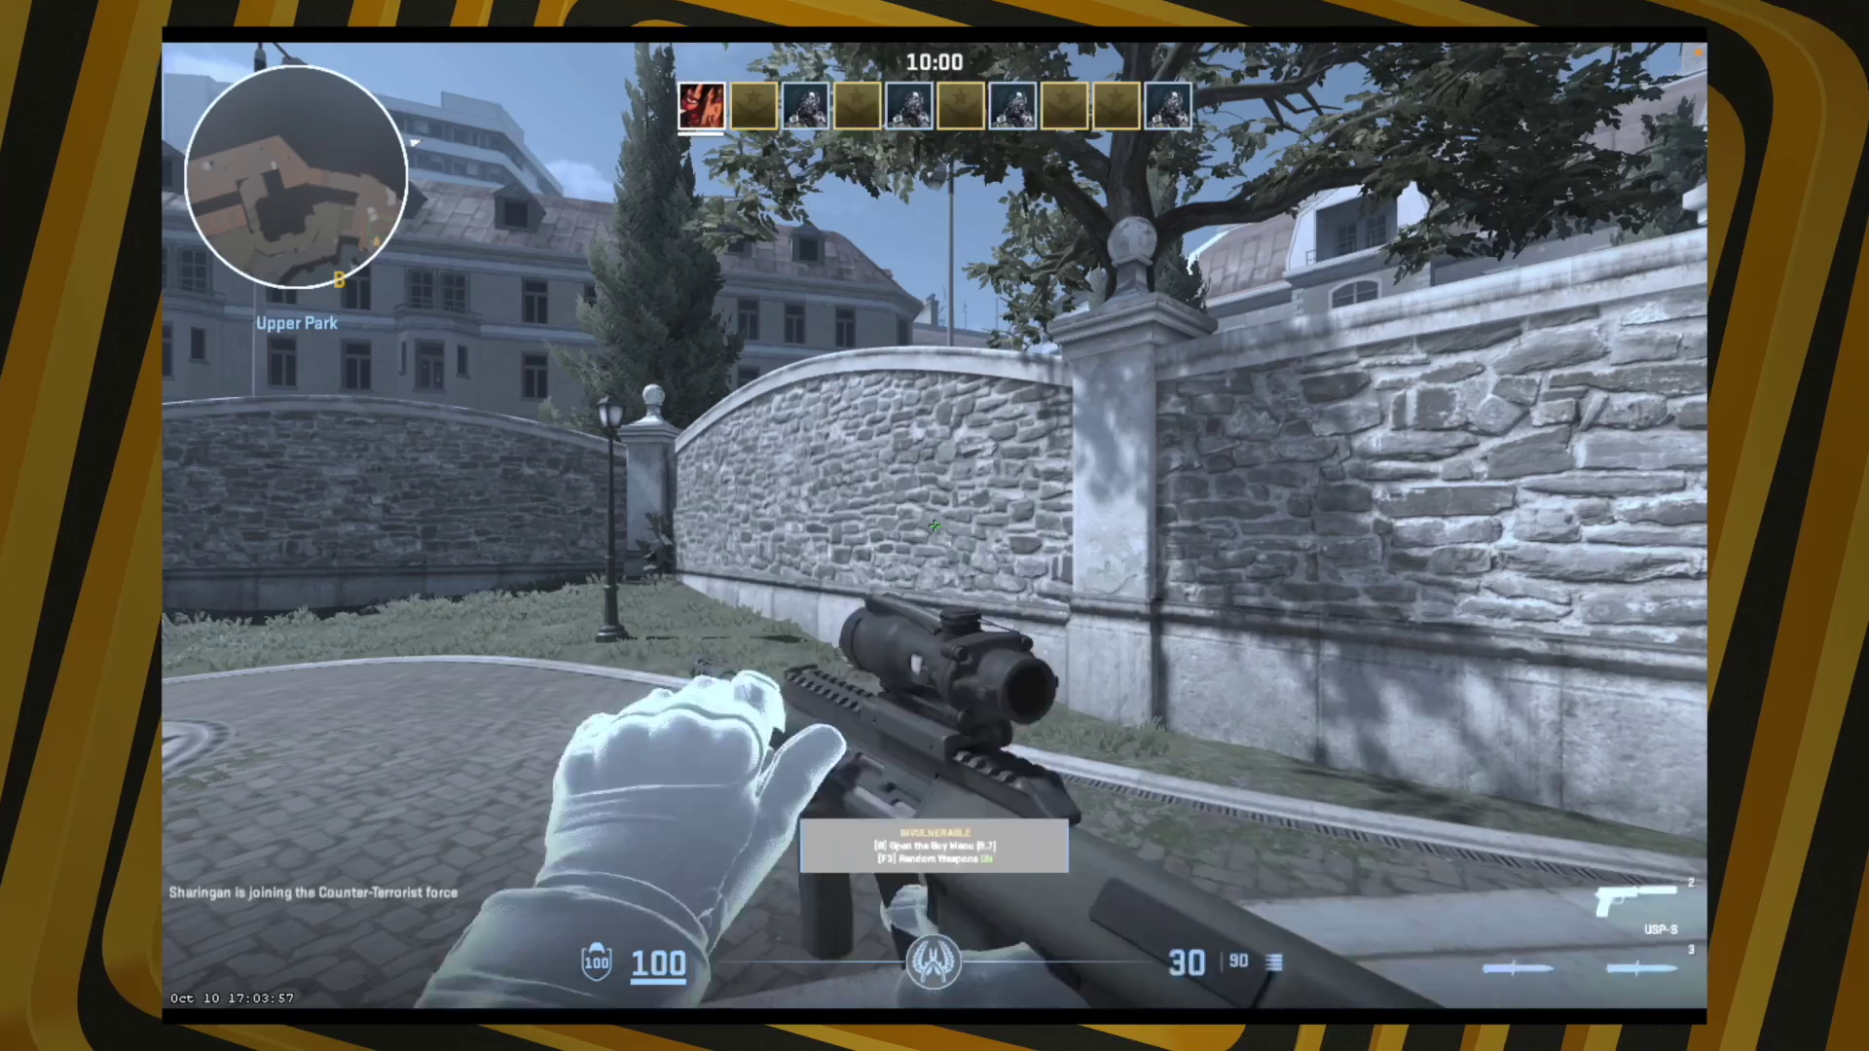
pyautogui.press('w')
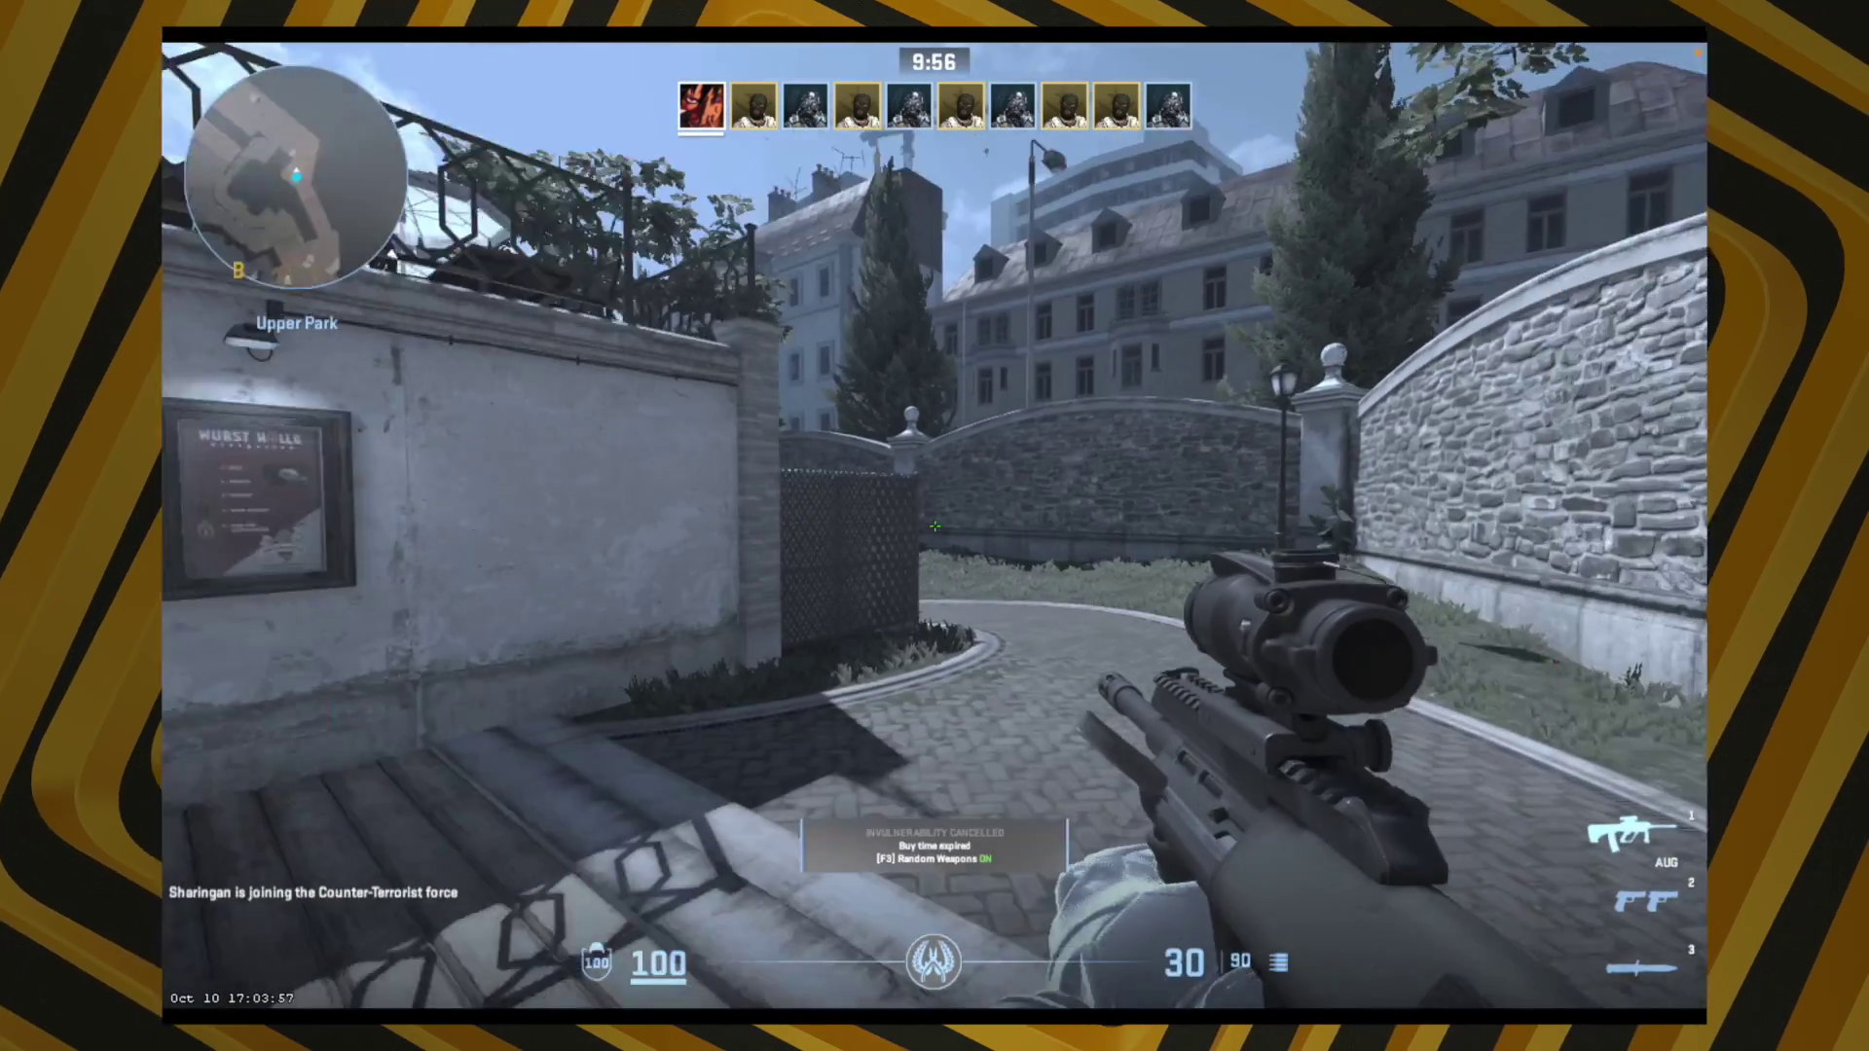
# Step: Check the Enable Developer Console option in Game settings, then resume the match
pyautogui.press('Escape')
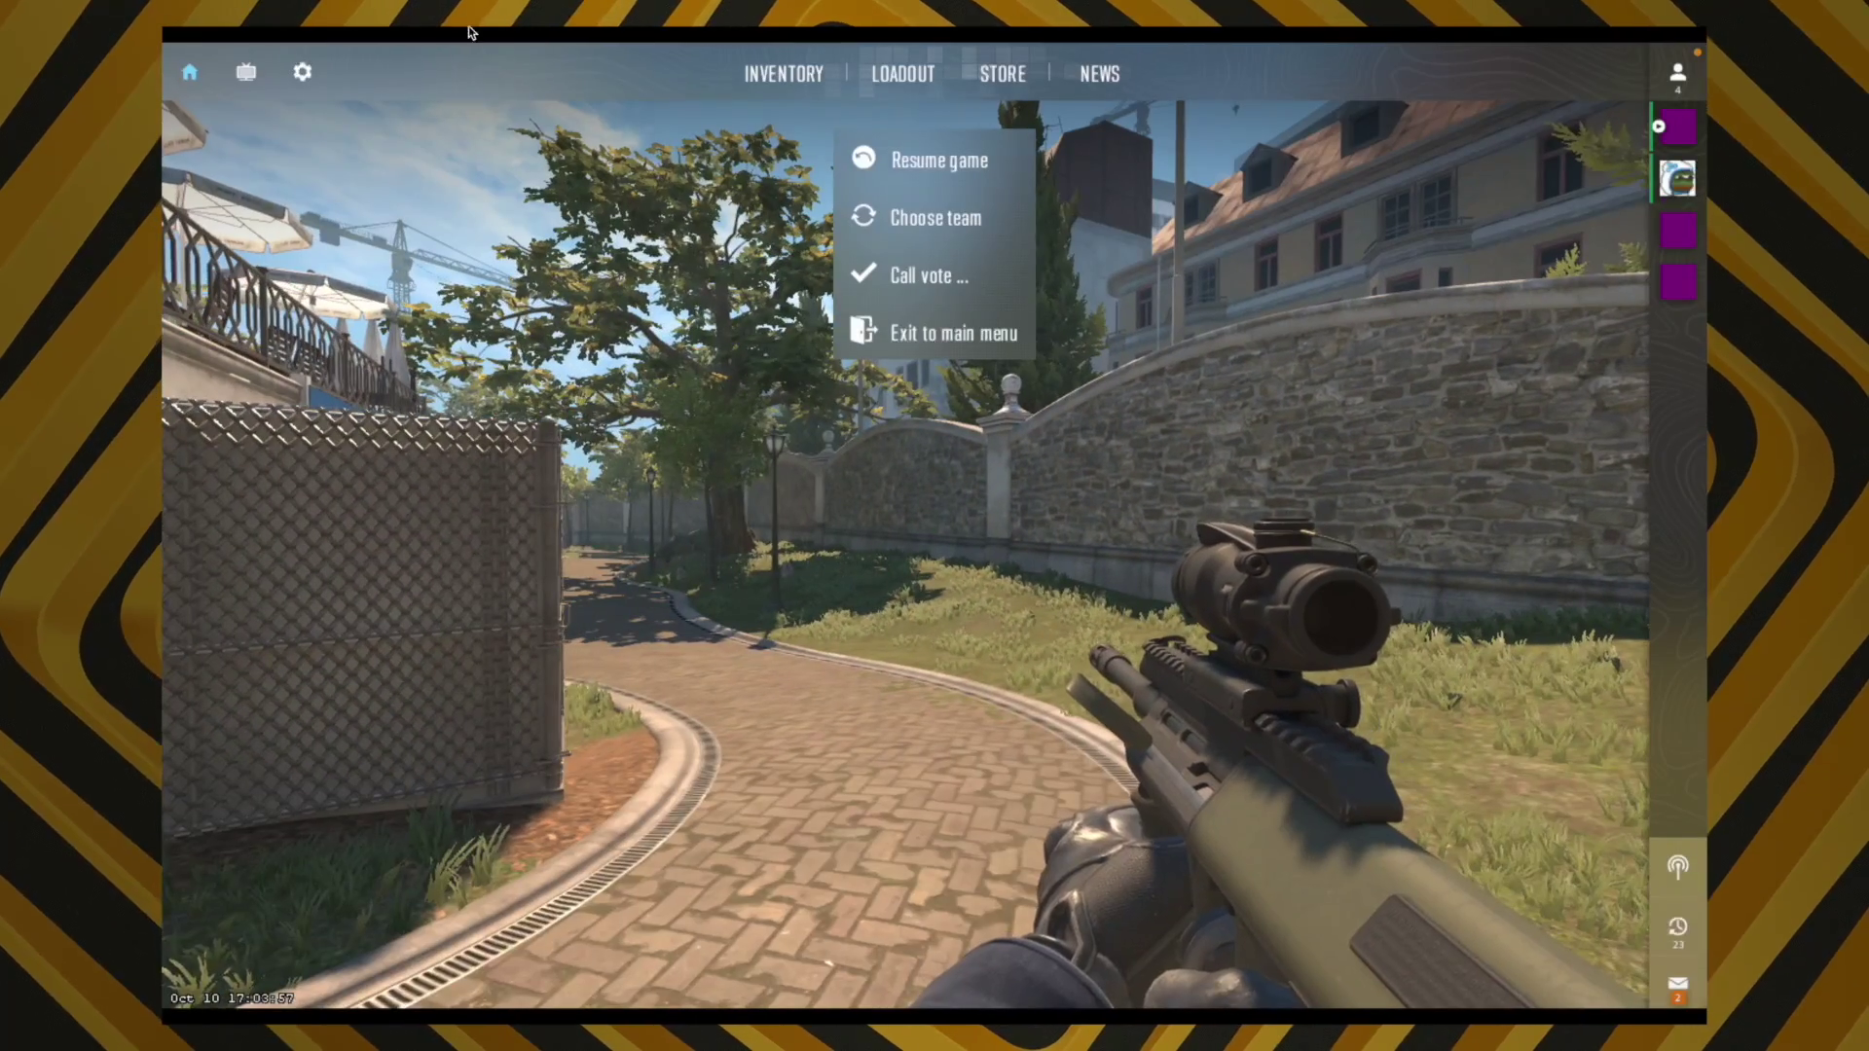
pyautogui.click(297, 66)
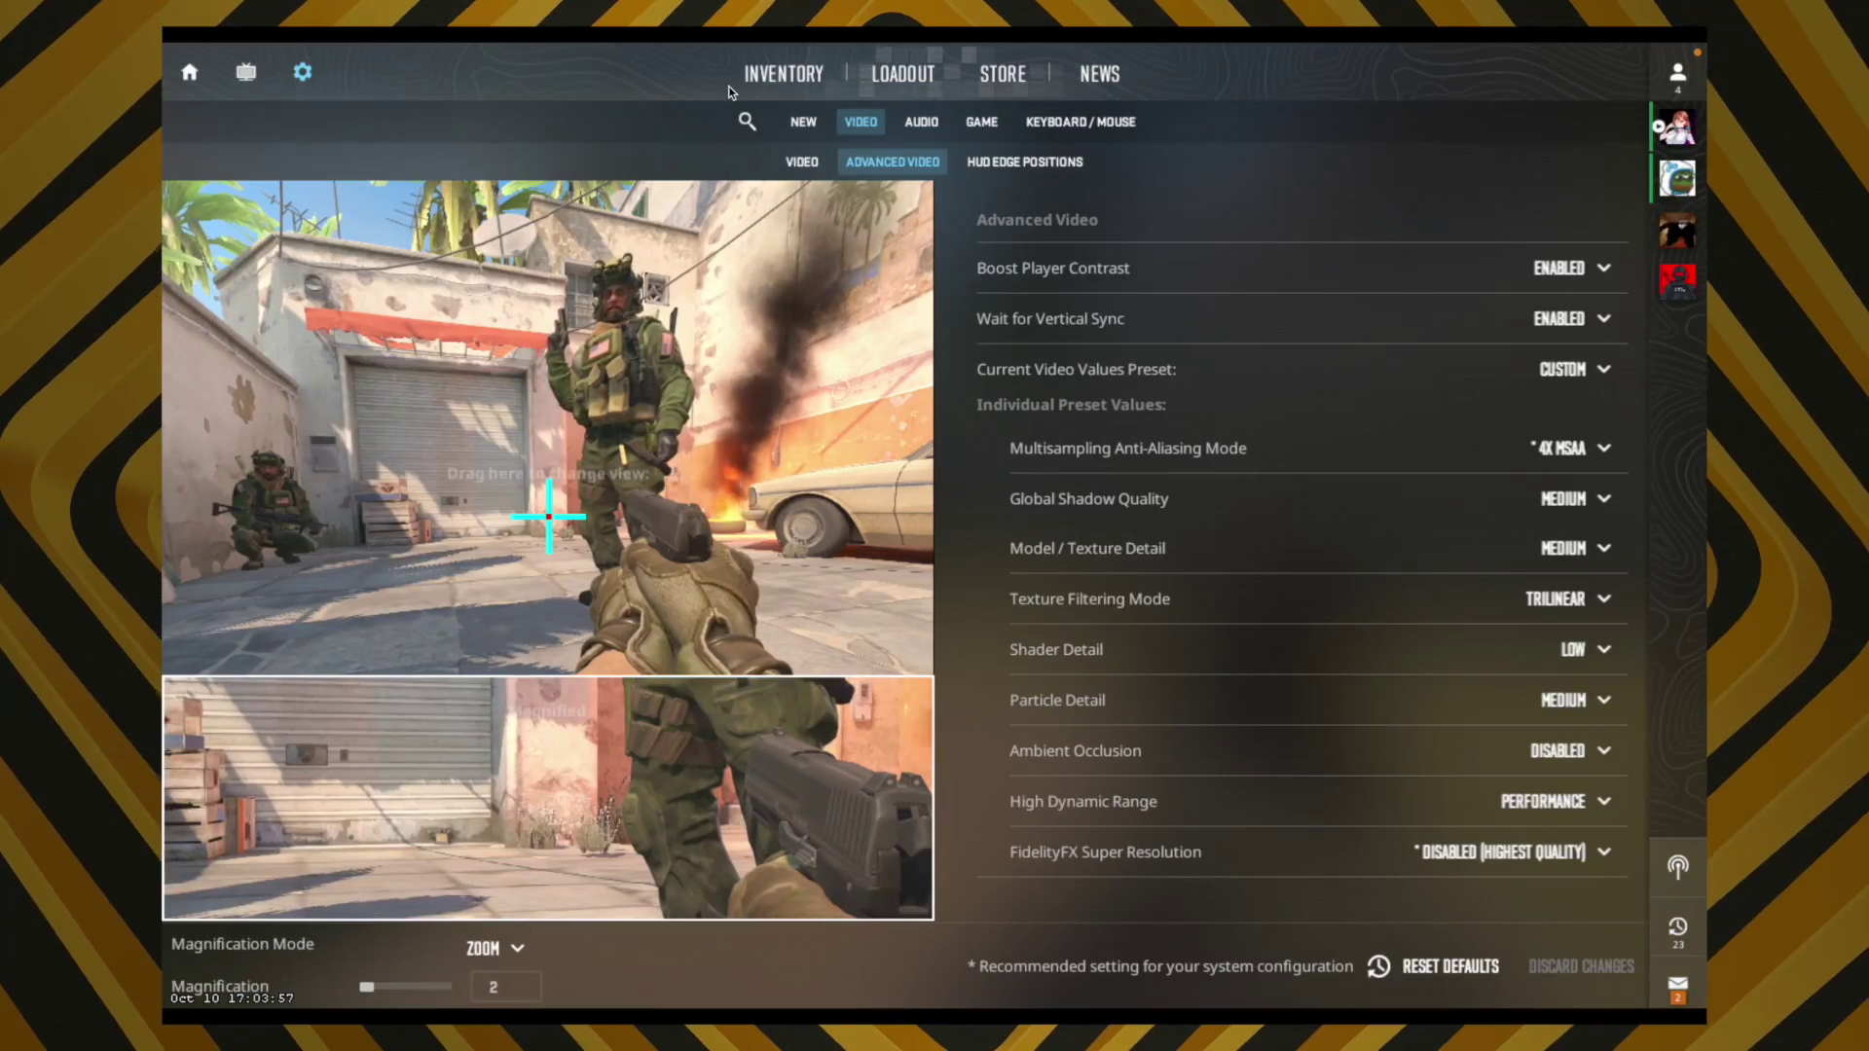
pyautogui.click(985, 121)
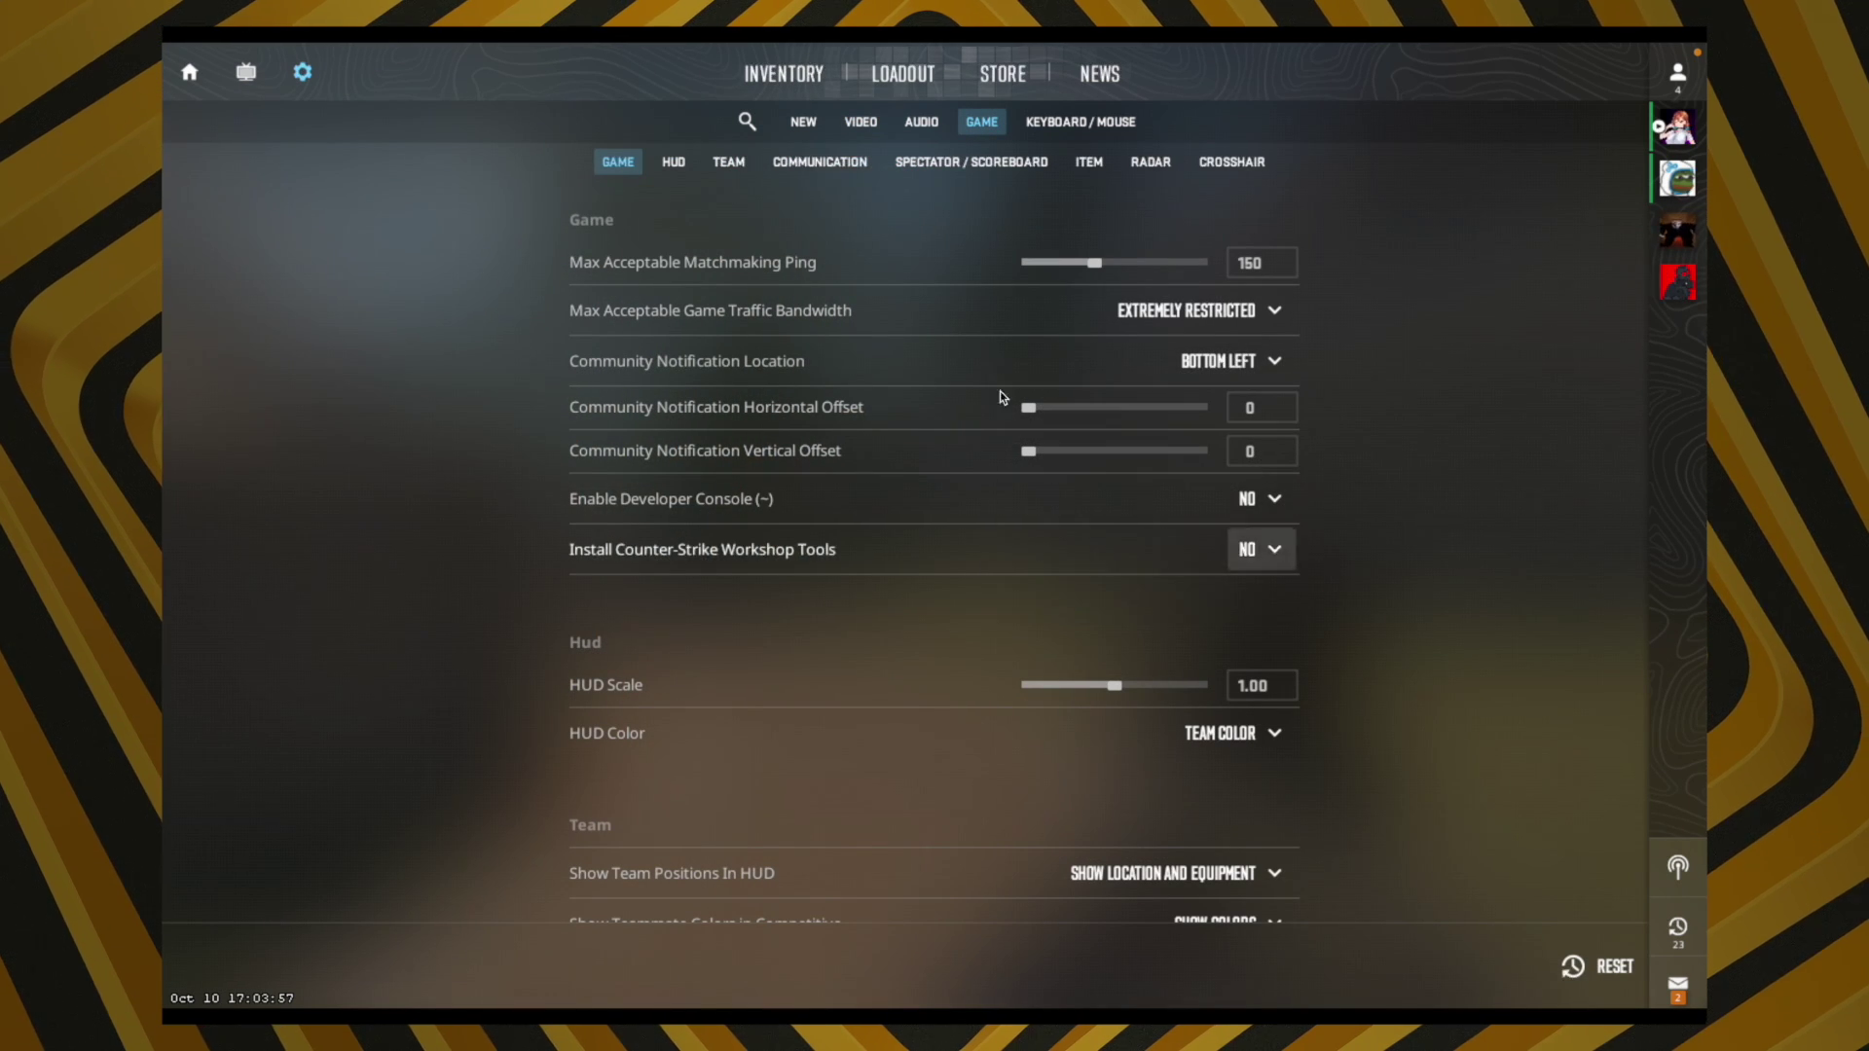
pyautogui.press('Up')
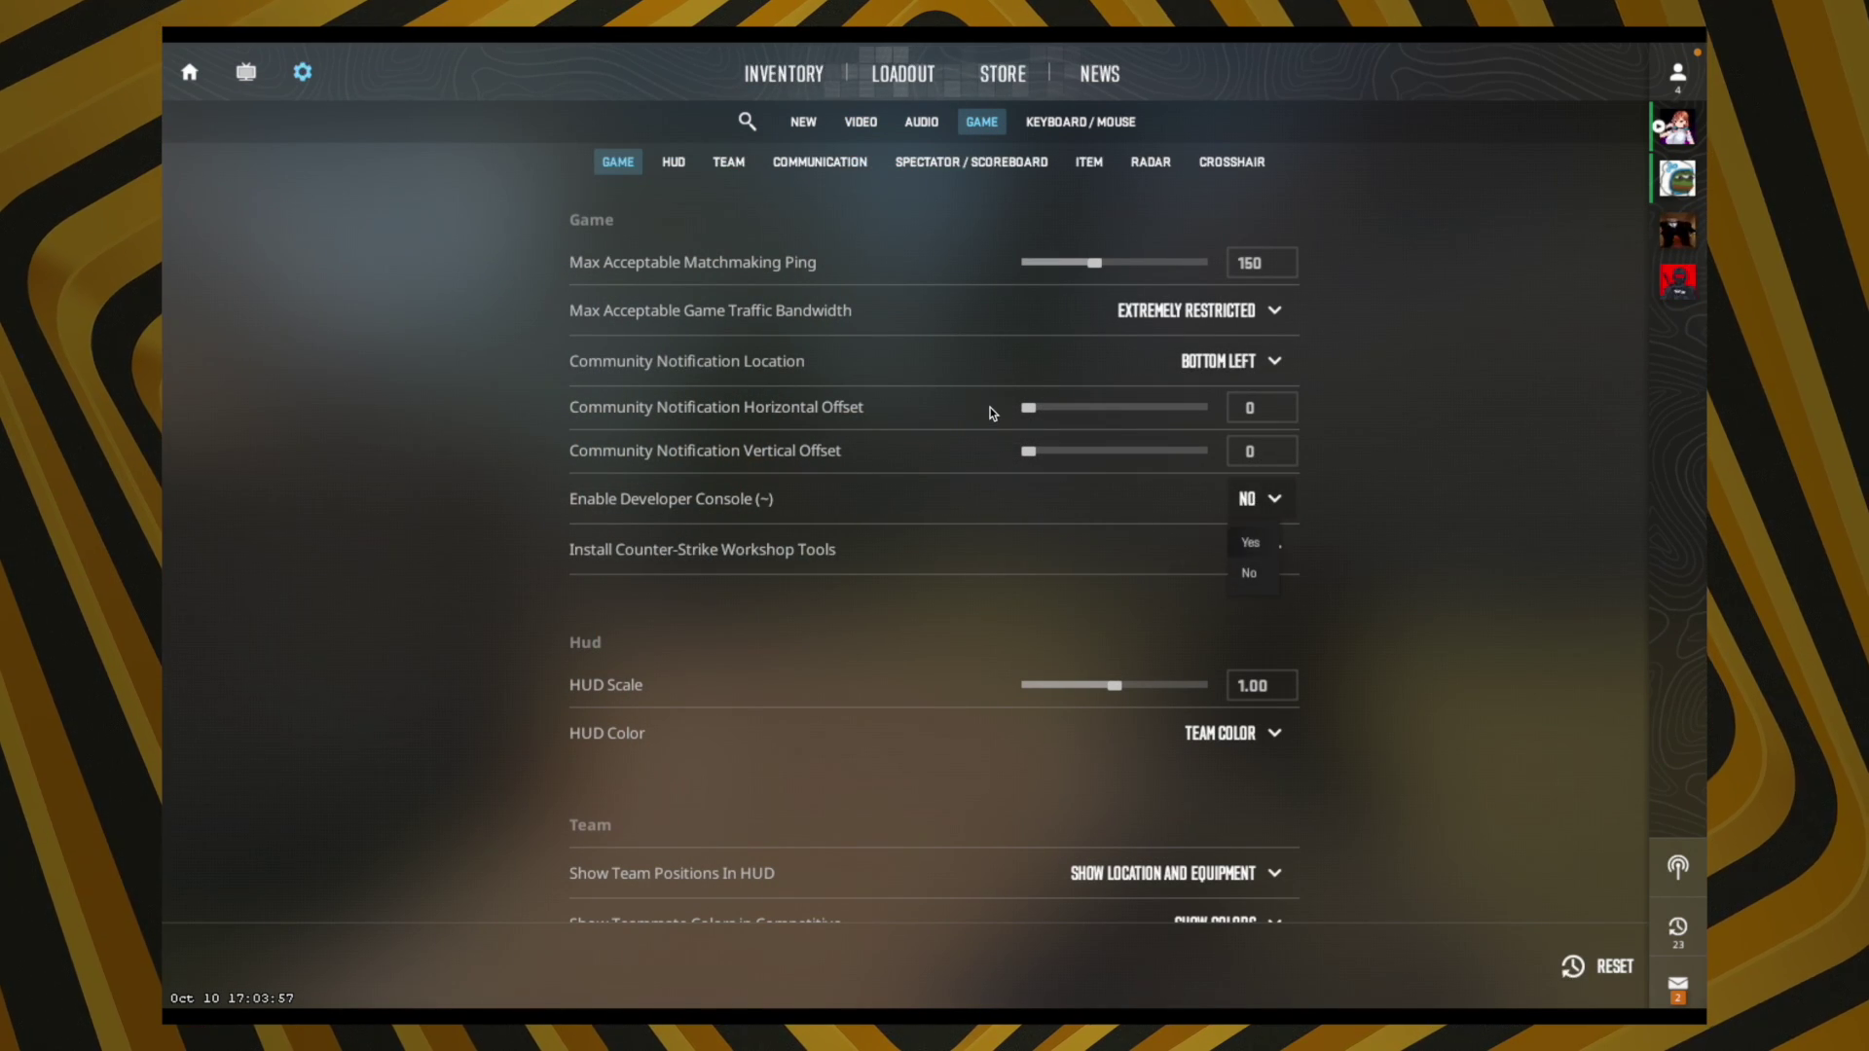
pyautogui.press('Escape')
pyautogui.press('Escape')
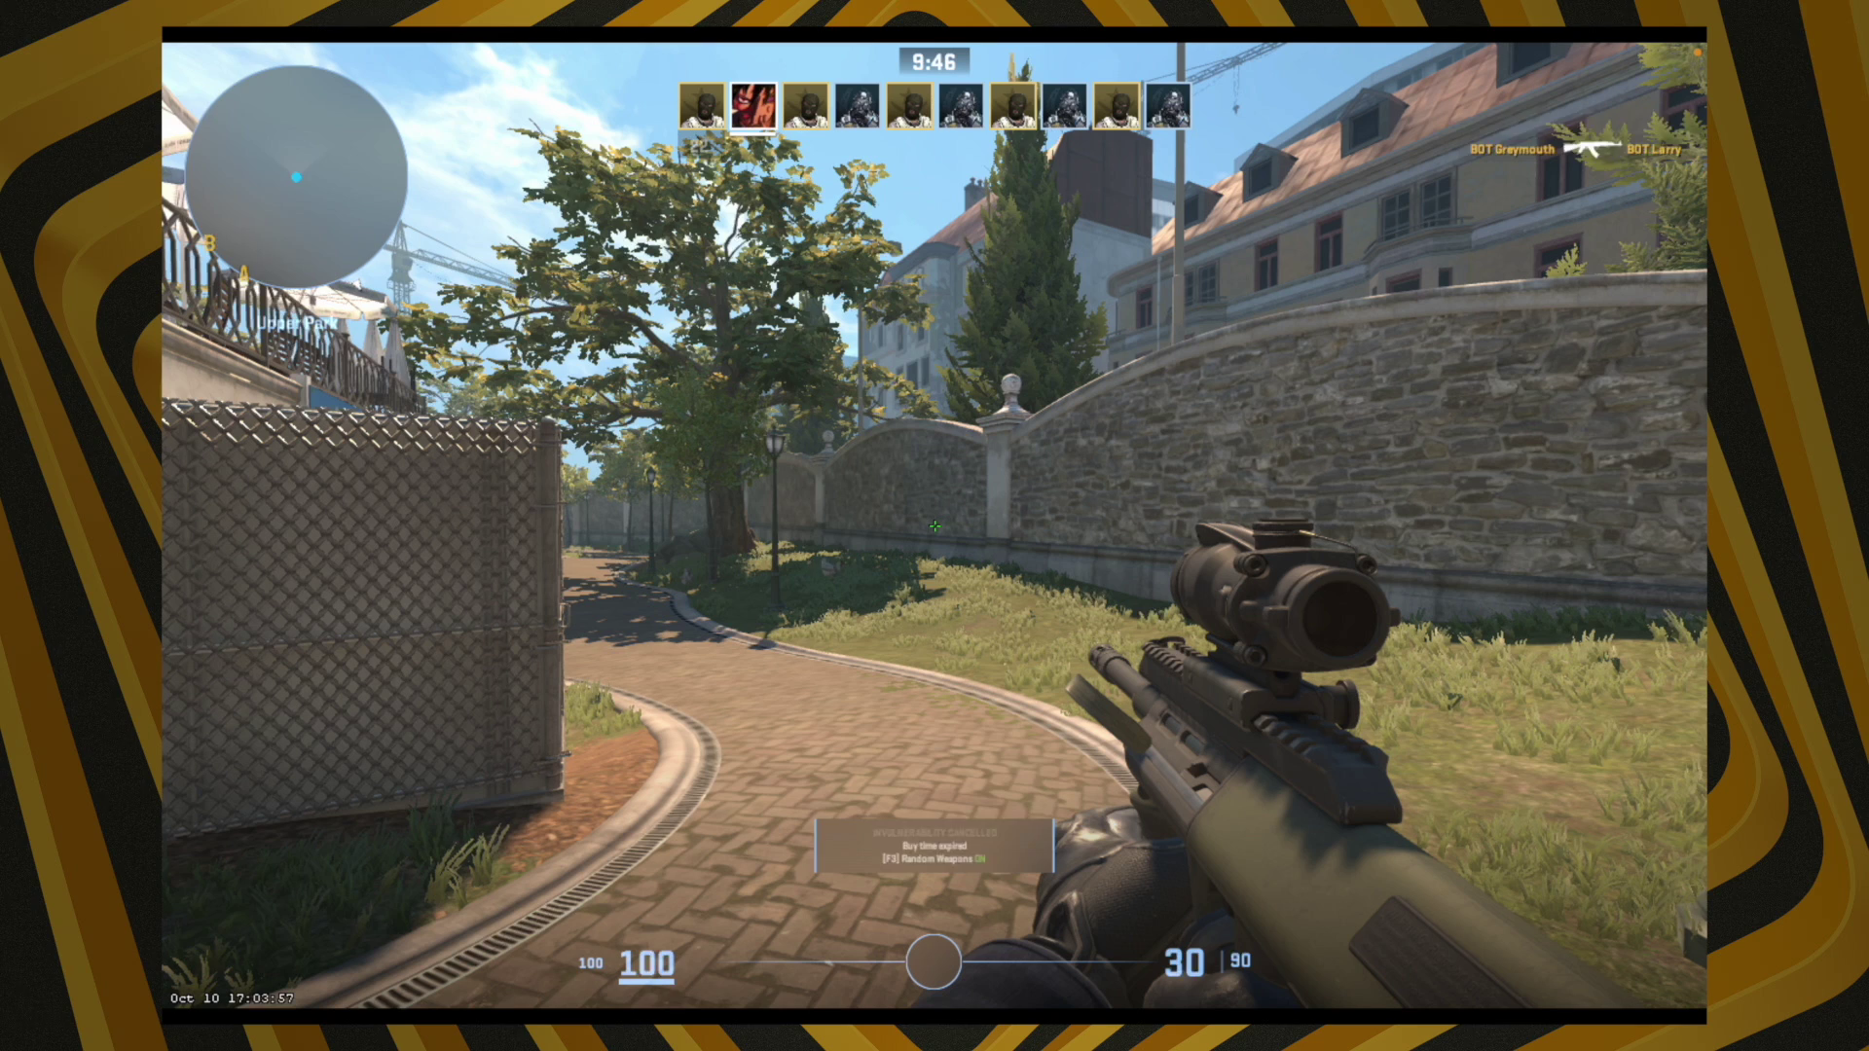
# Step: Enter cl_showfps 1 in the developer console to show an FPS counter
pyautogui.press('`')
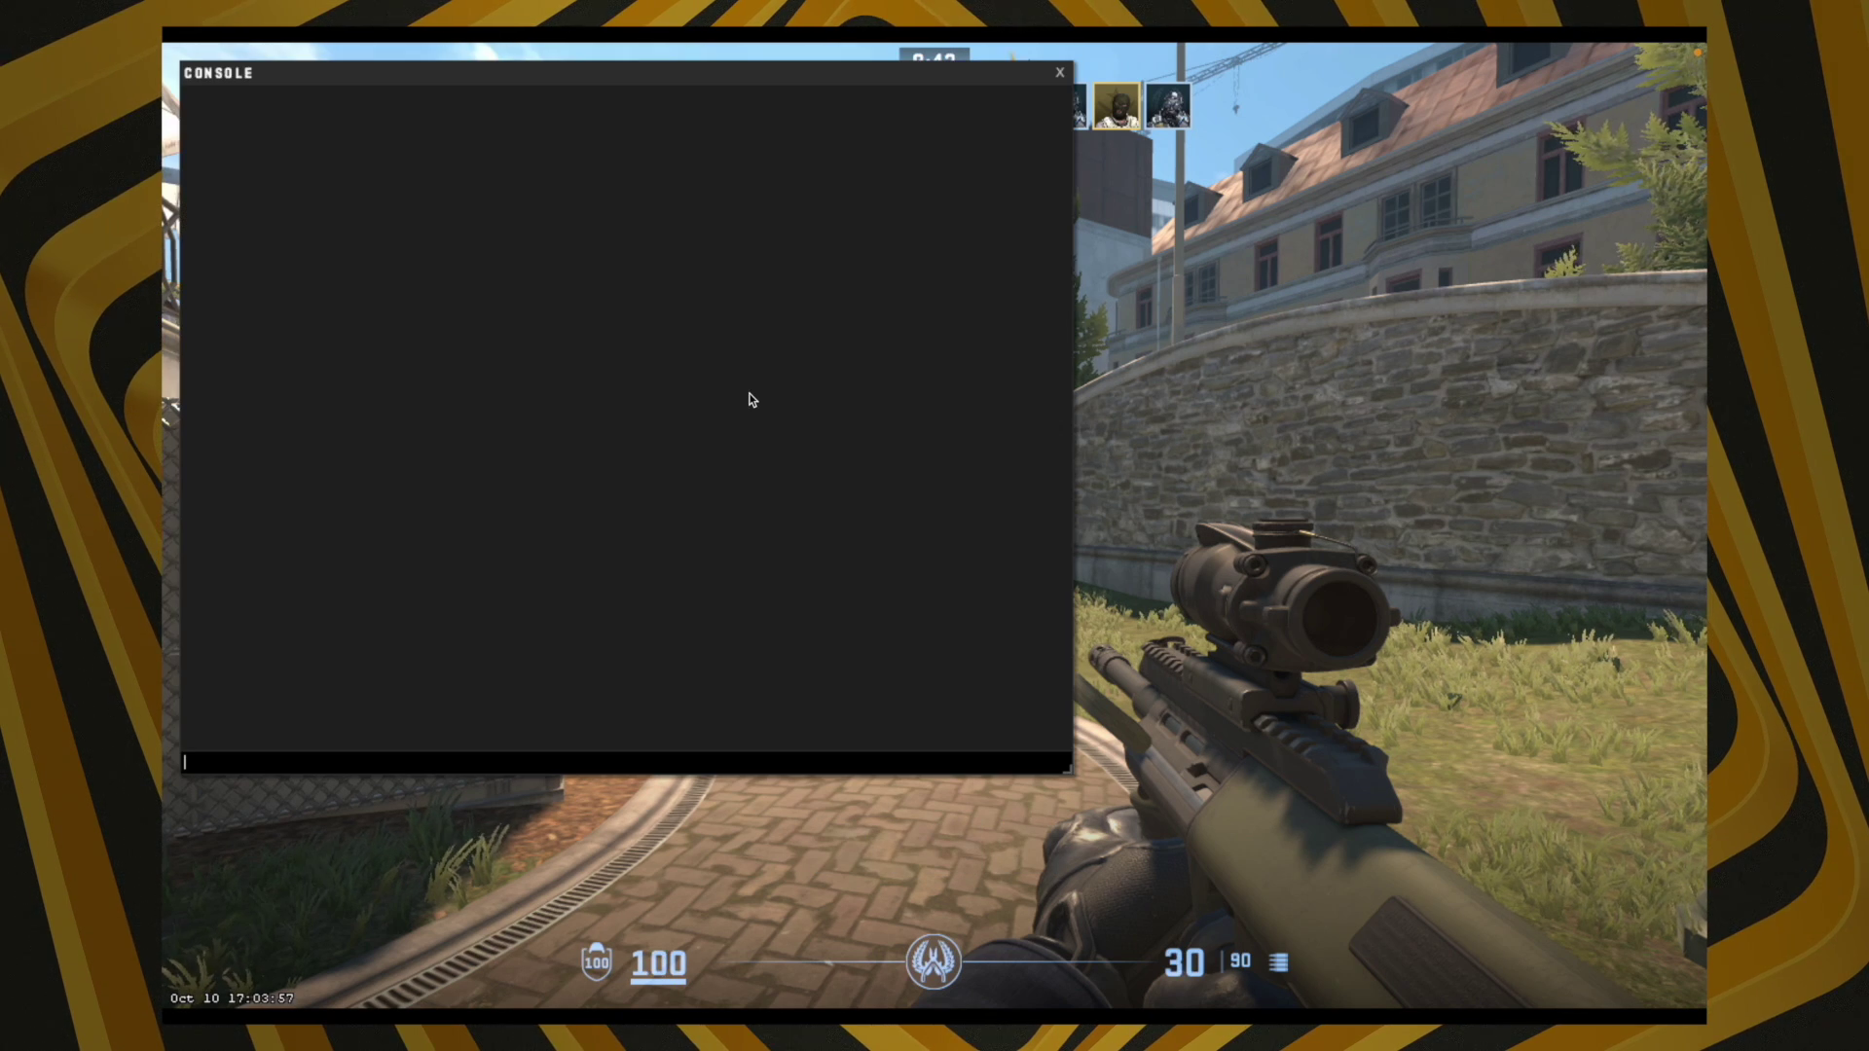
pyautogui.write('c')
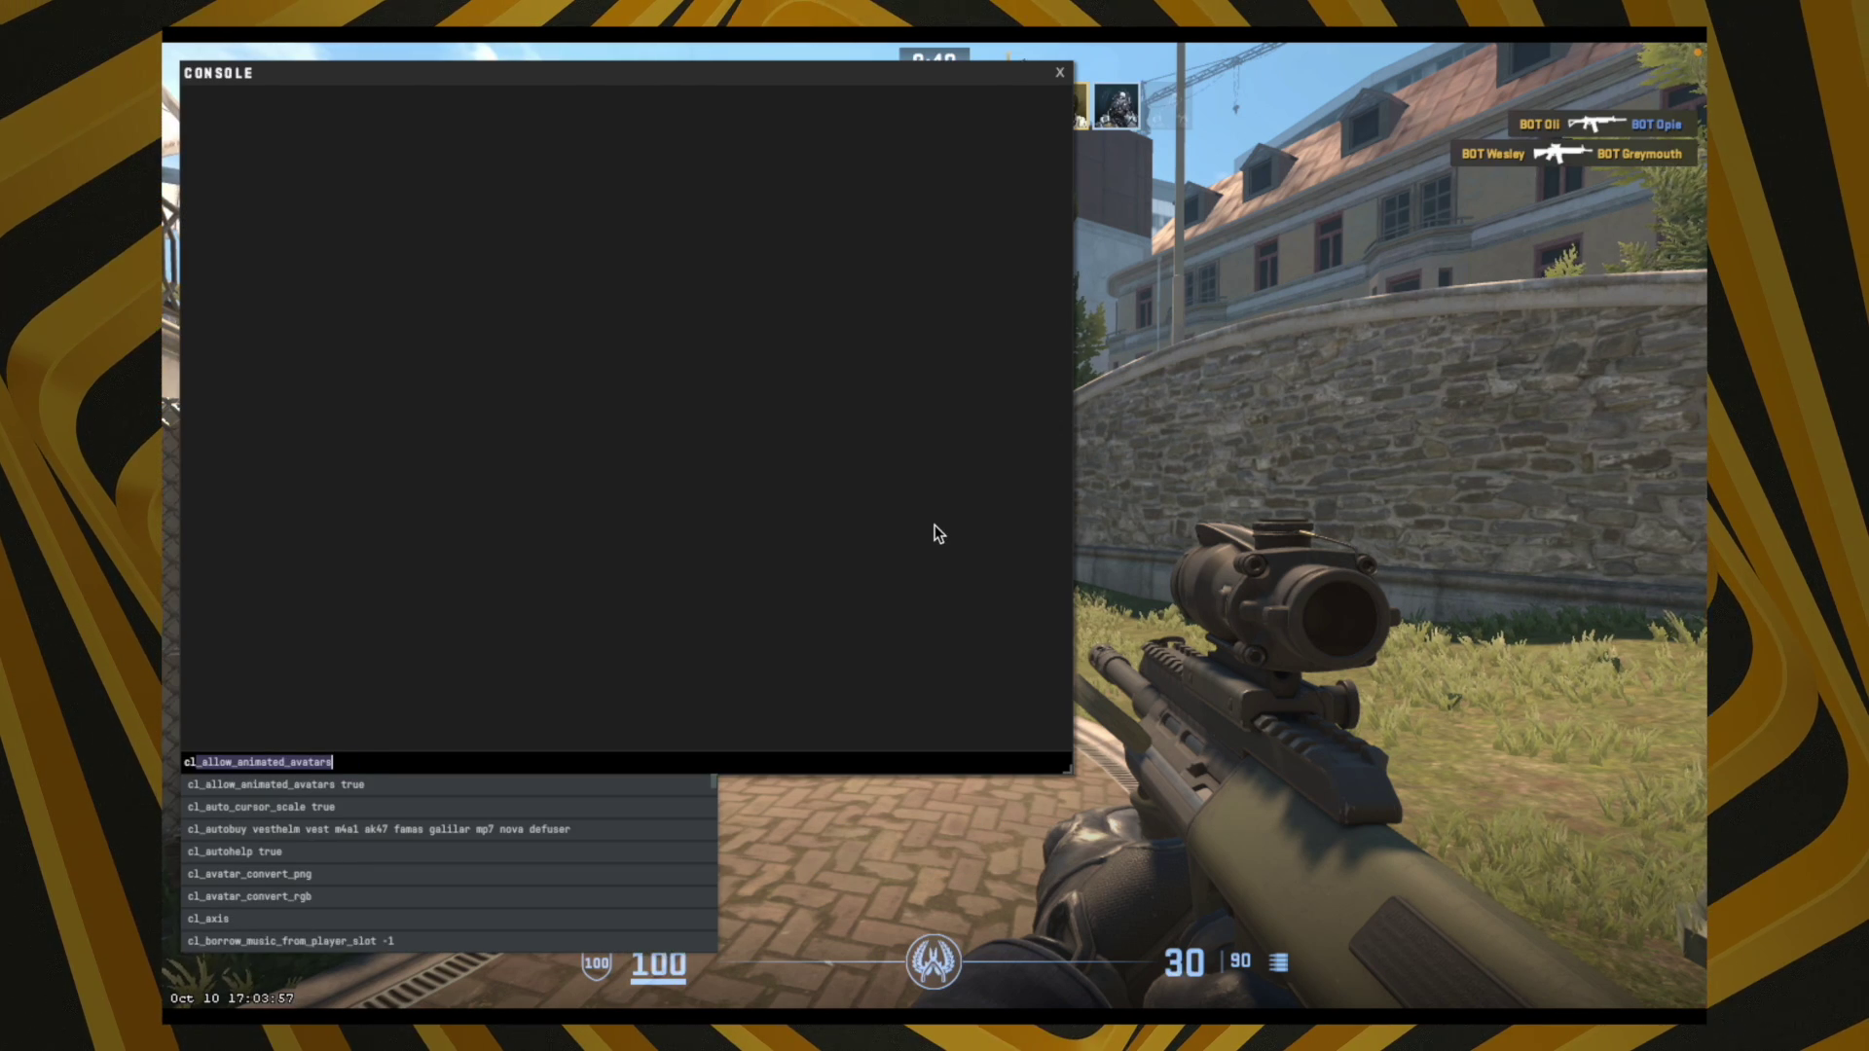
pyautogui.write('l')
pyautogui.write('_show')
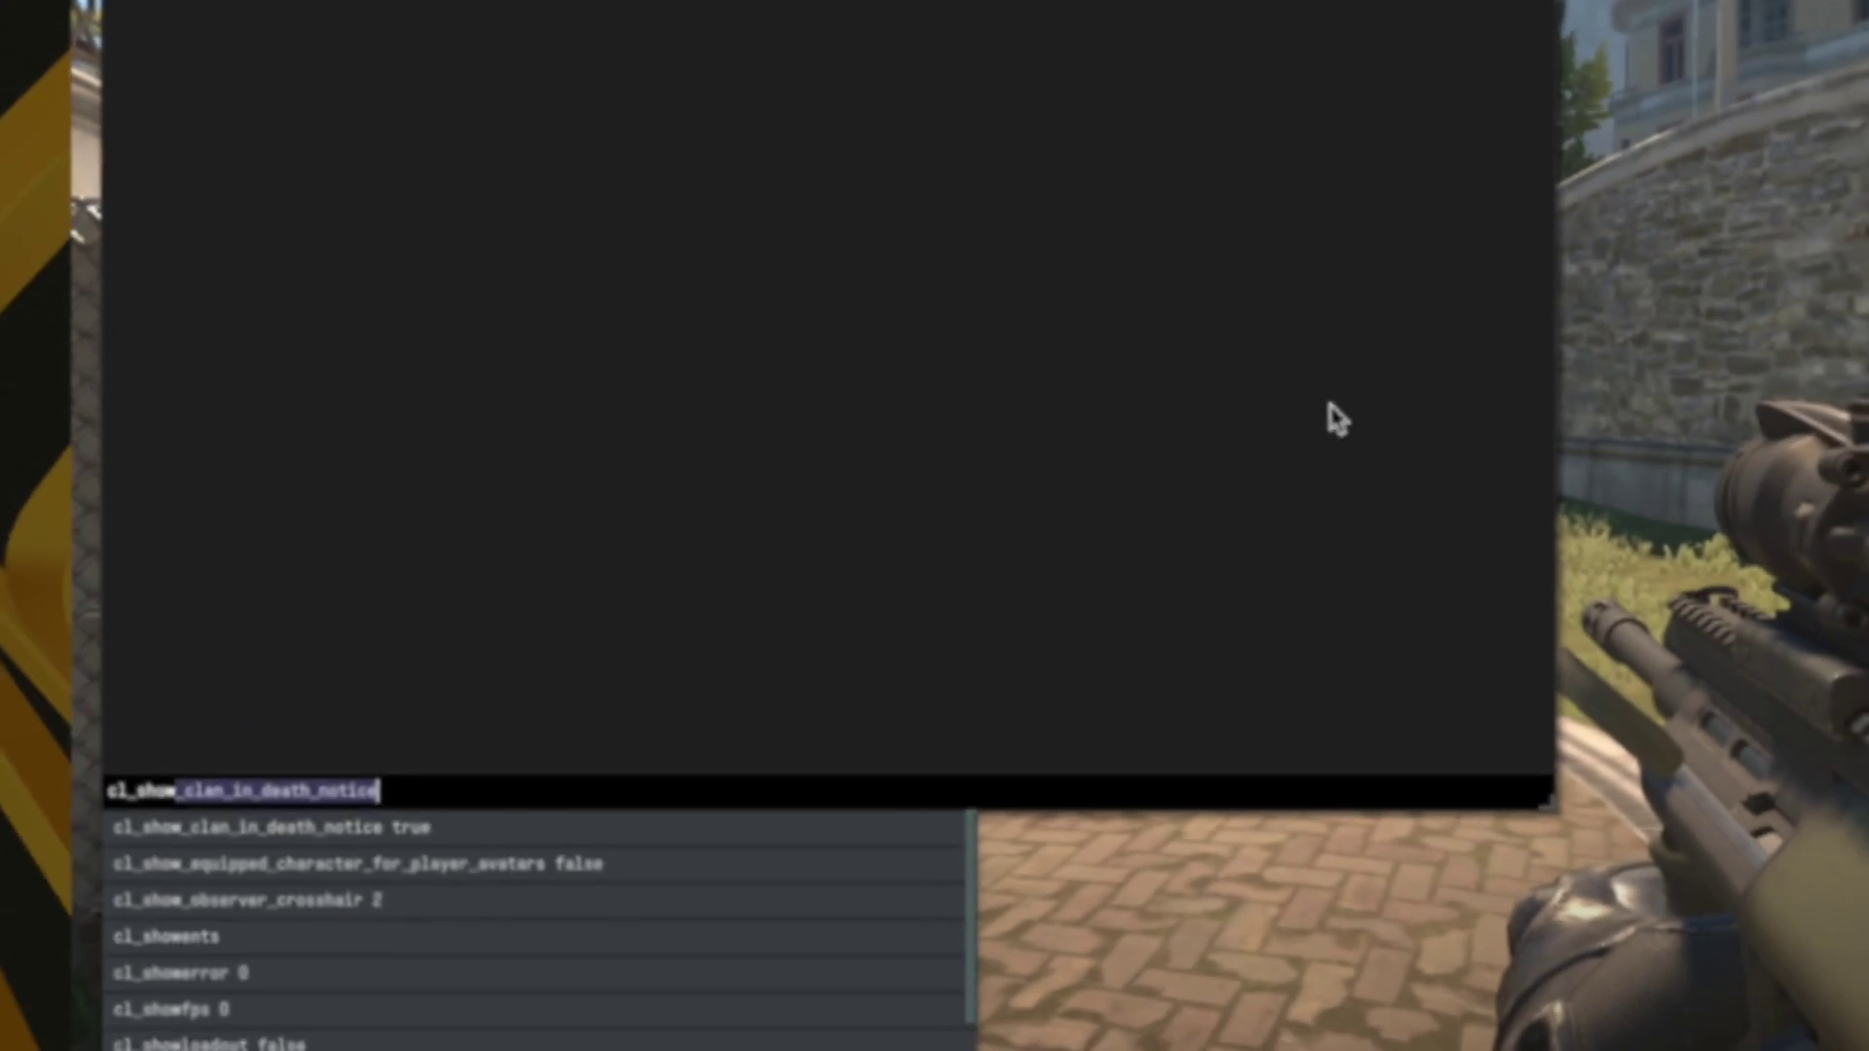
pyautogui.write('fps 1')
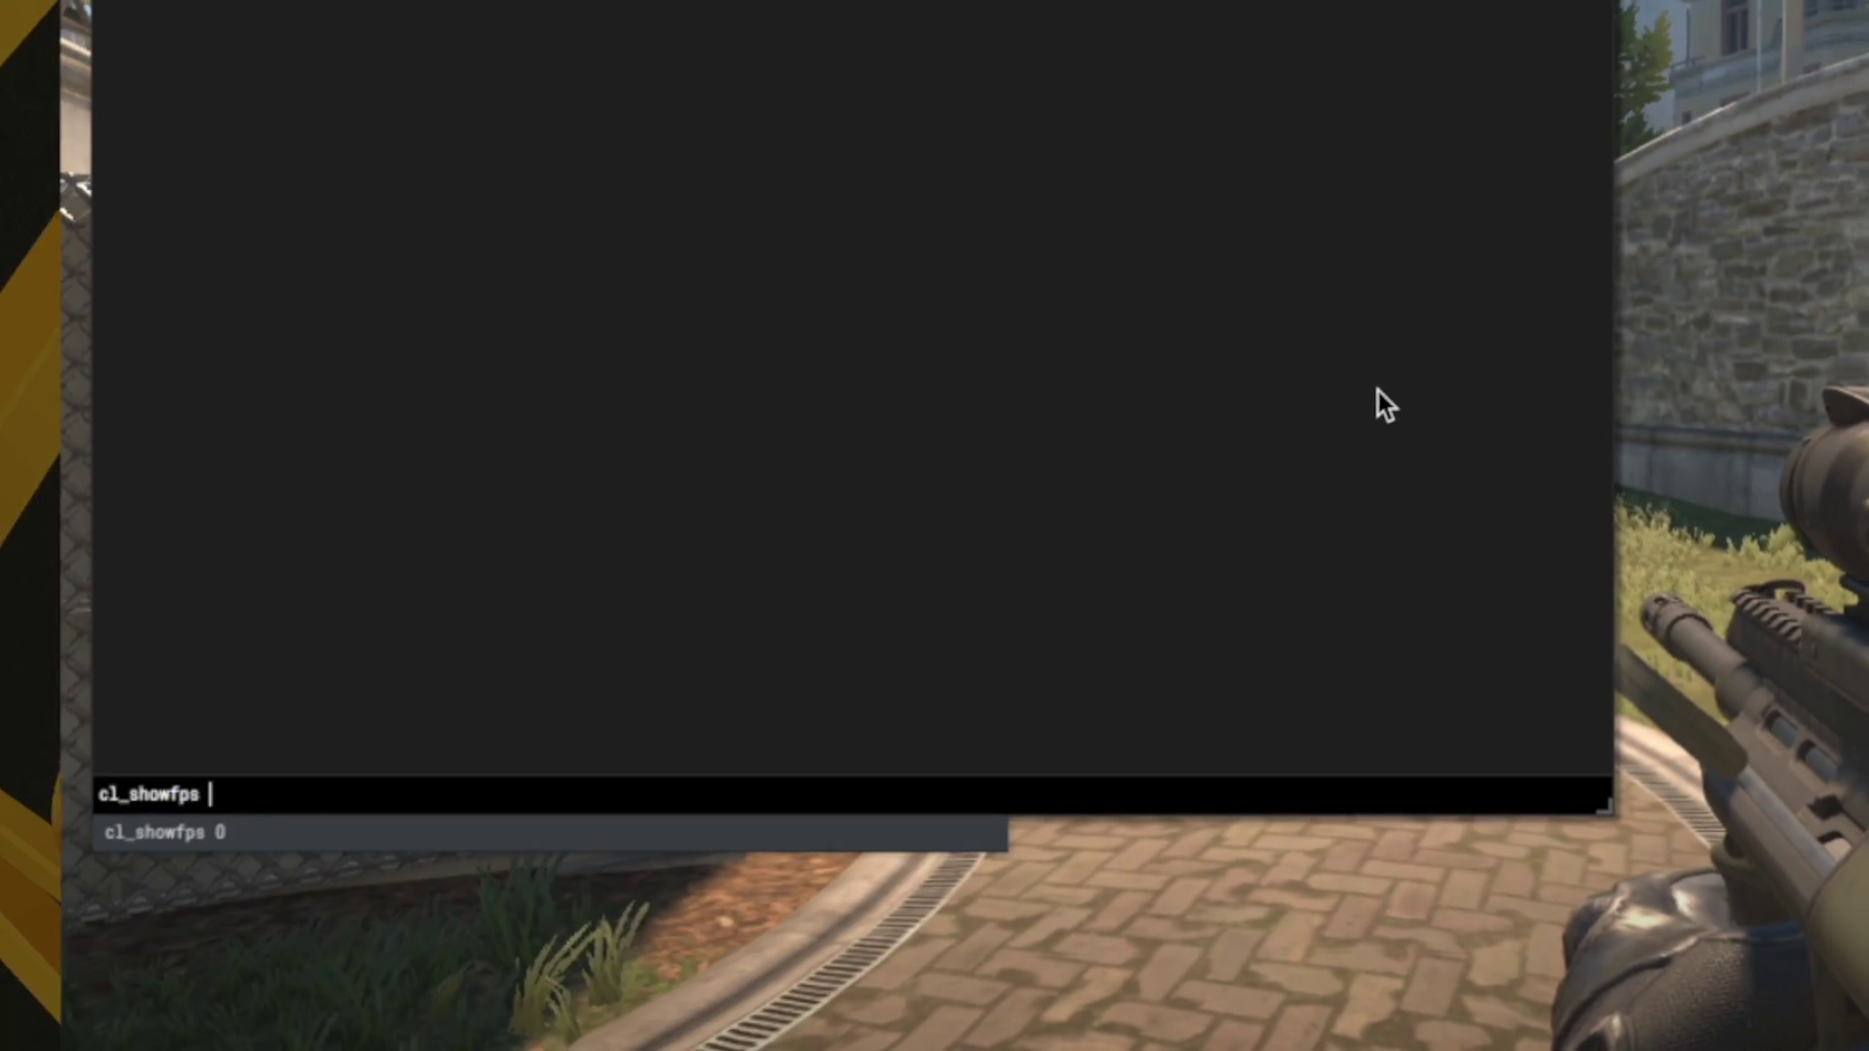
pyautogui.press('Return')
pyautogui.press('`')
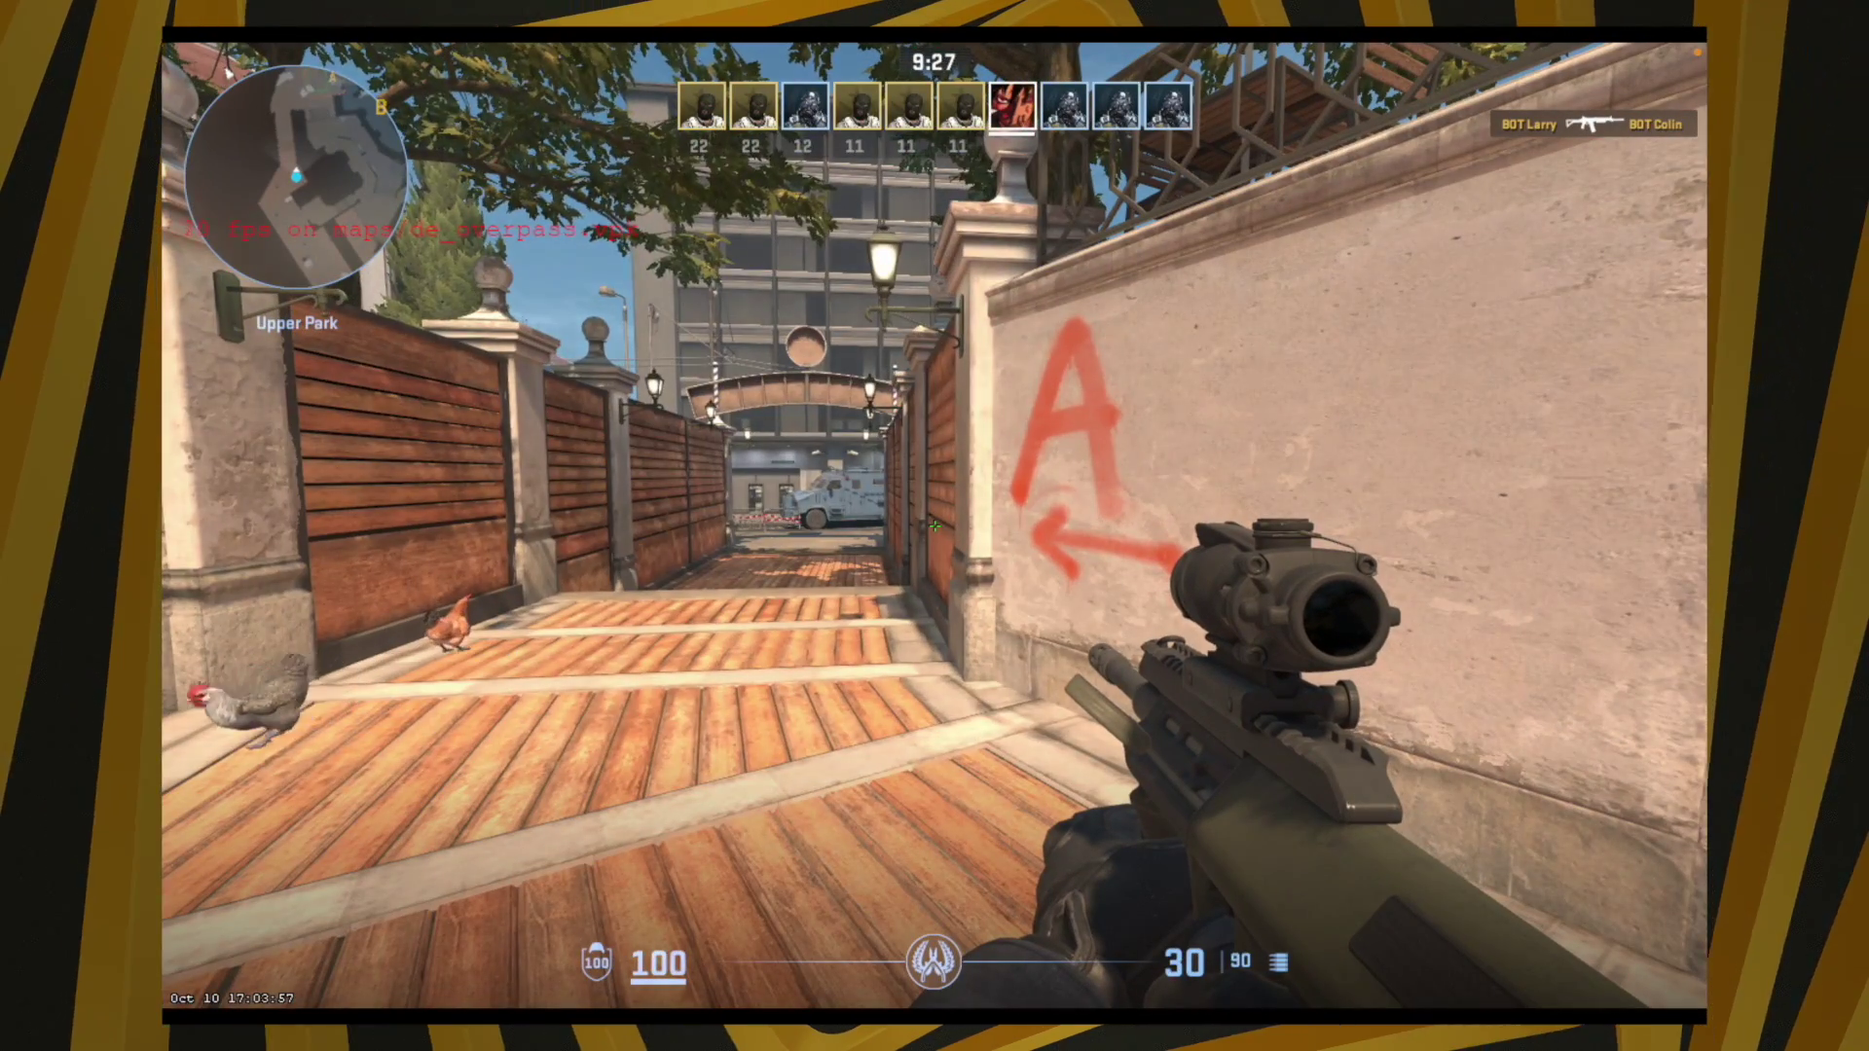
# Step: Cap the frame rate with fps_max 70, then switch to the knife and keep playing
pyautogui.press('`')
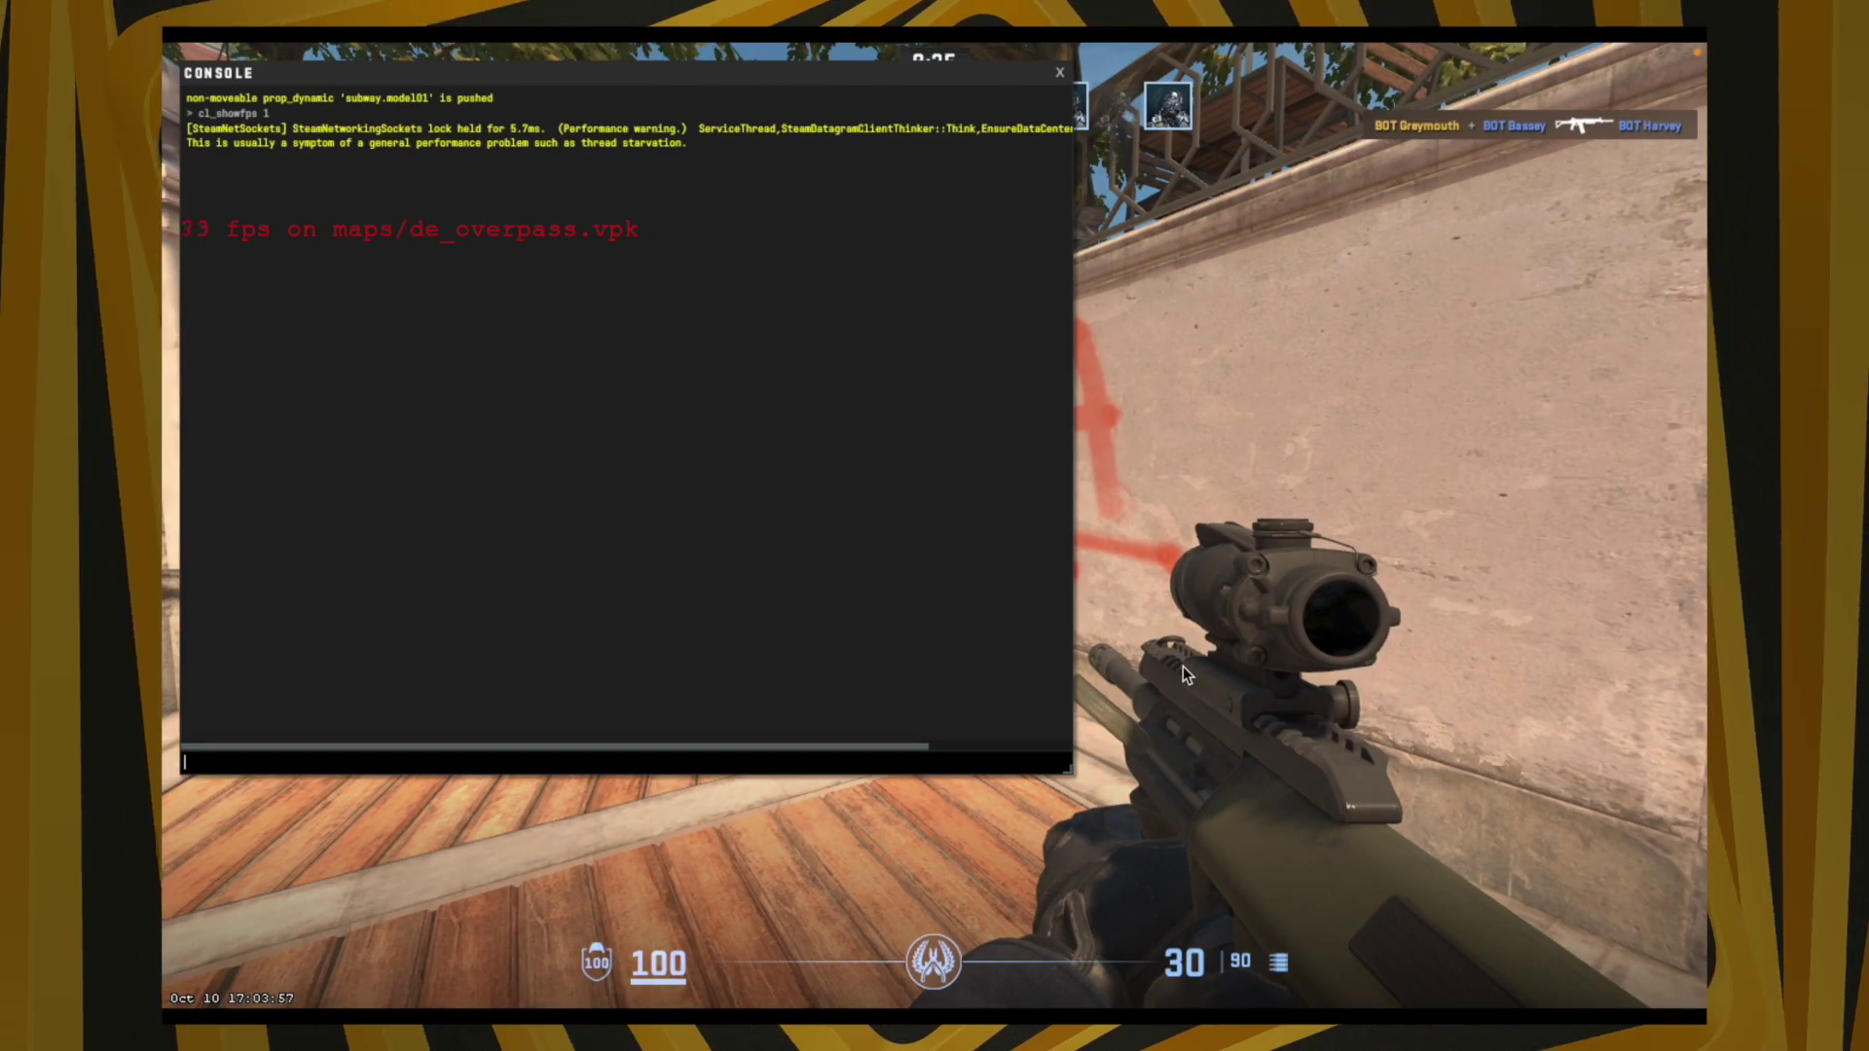
pyautogui.write('fps')
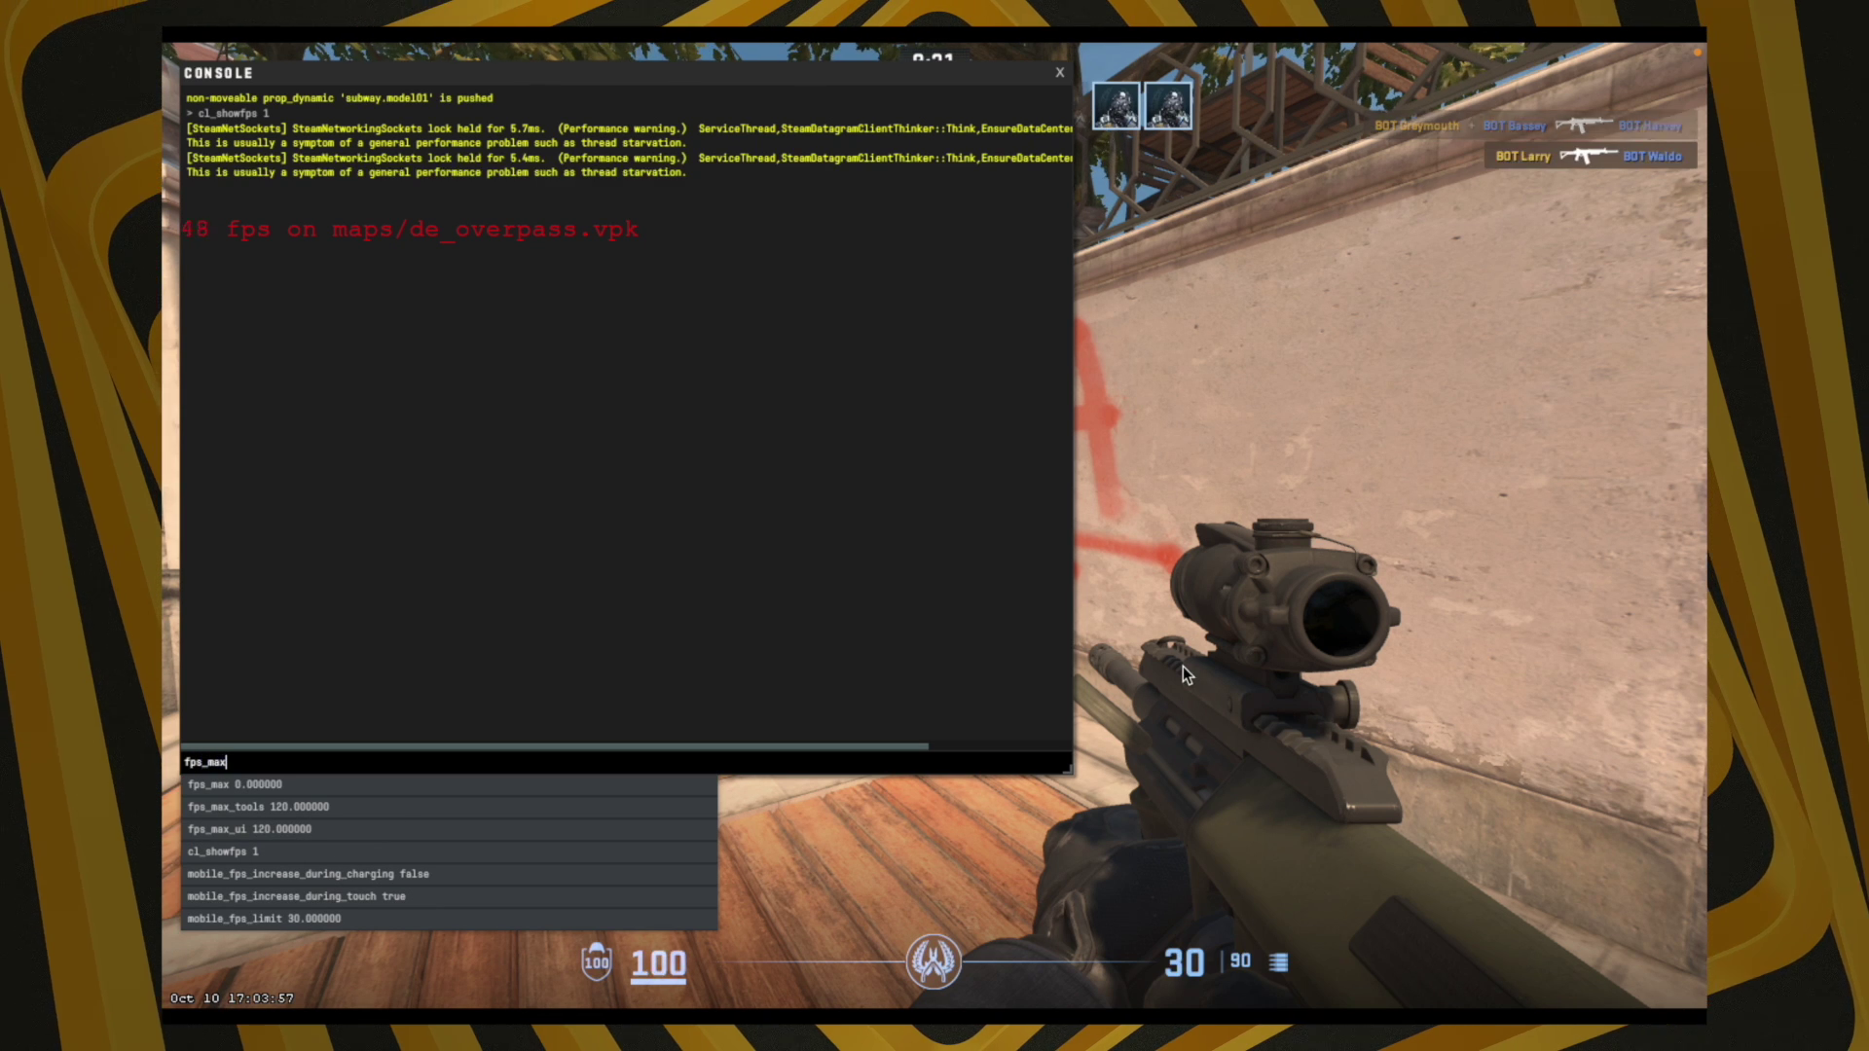
pyautogui.write('_max ')
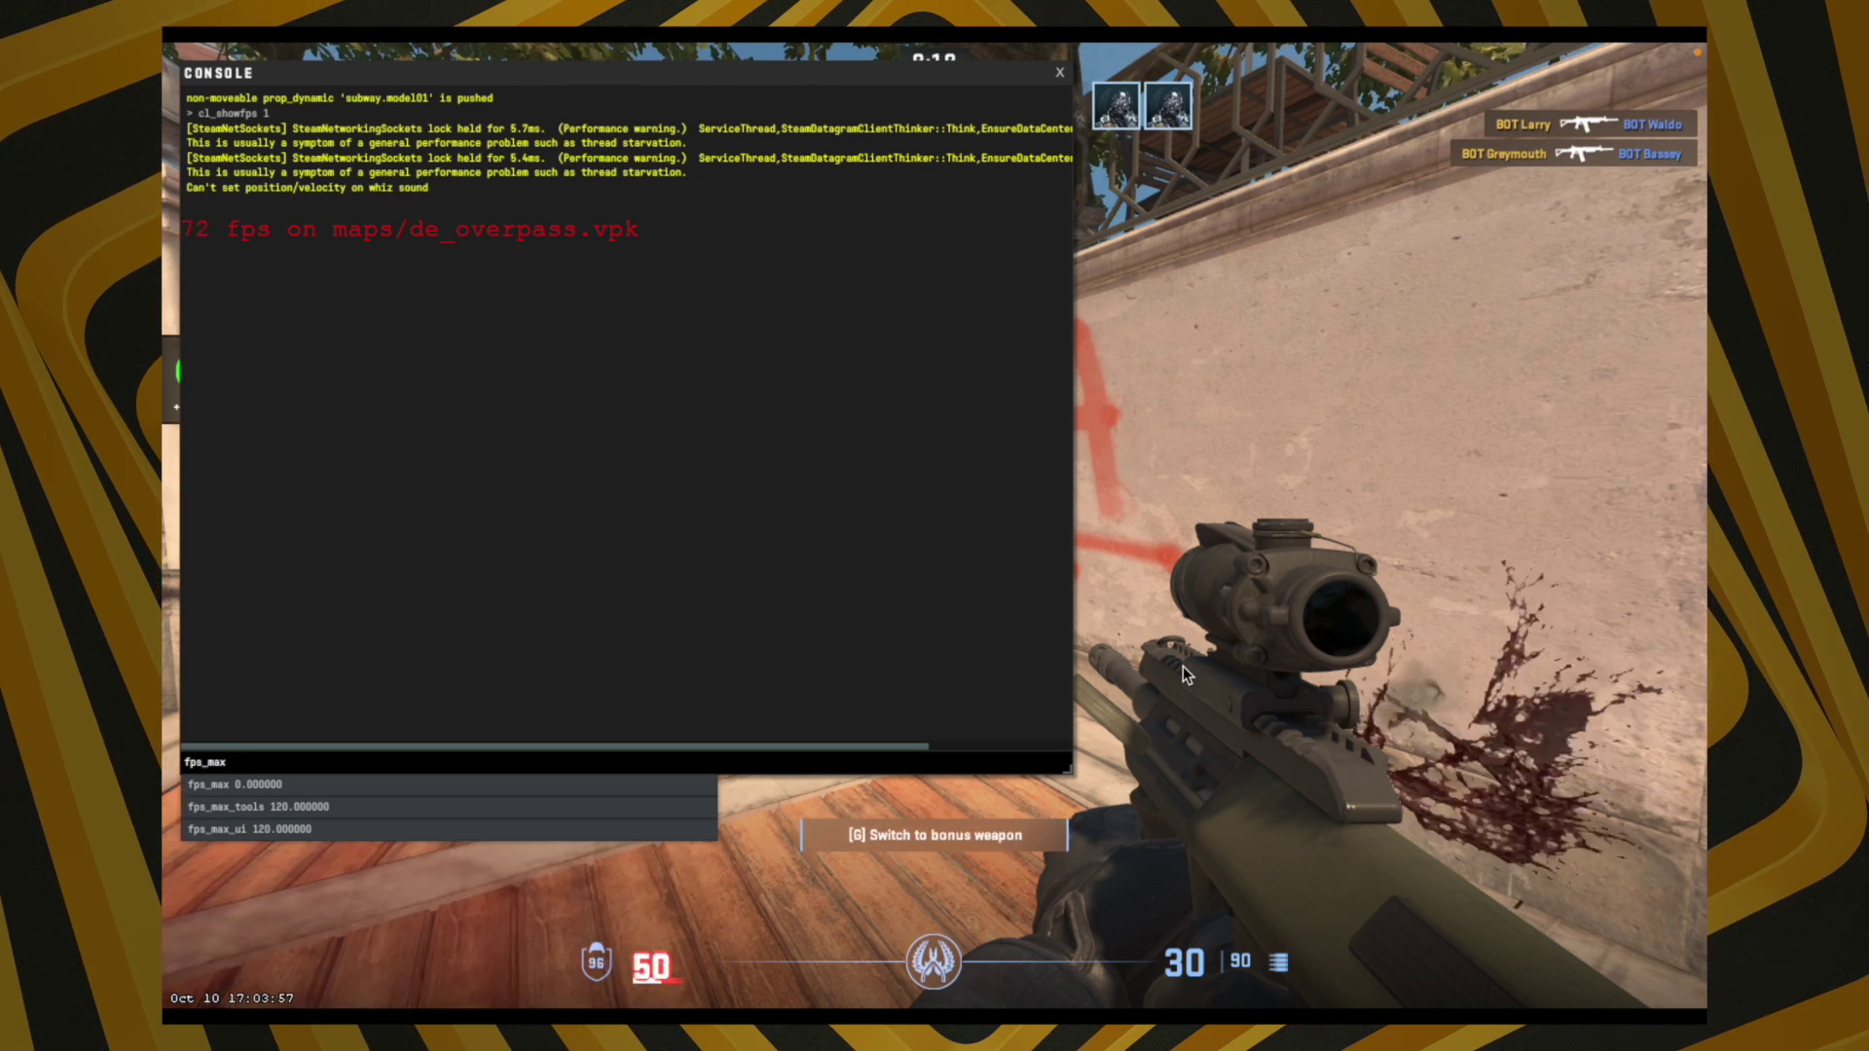
pyautogui.write('70')
pyautogui.press('Return')
pyautogui.press('`')
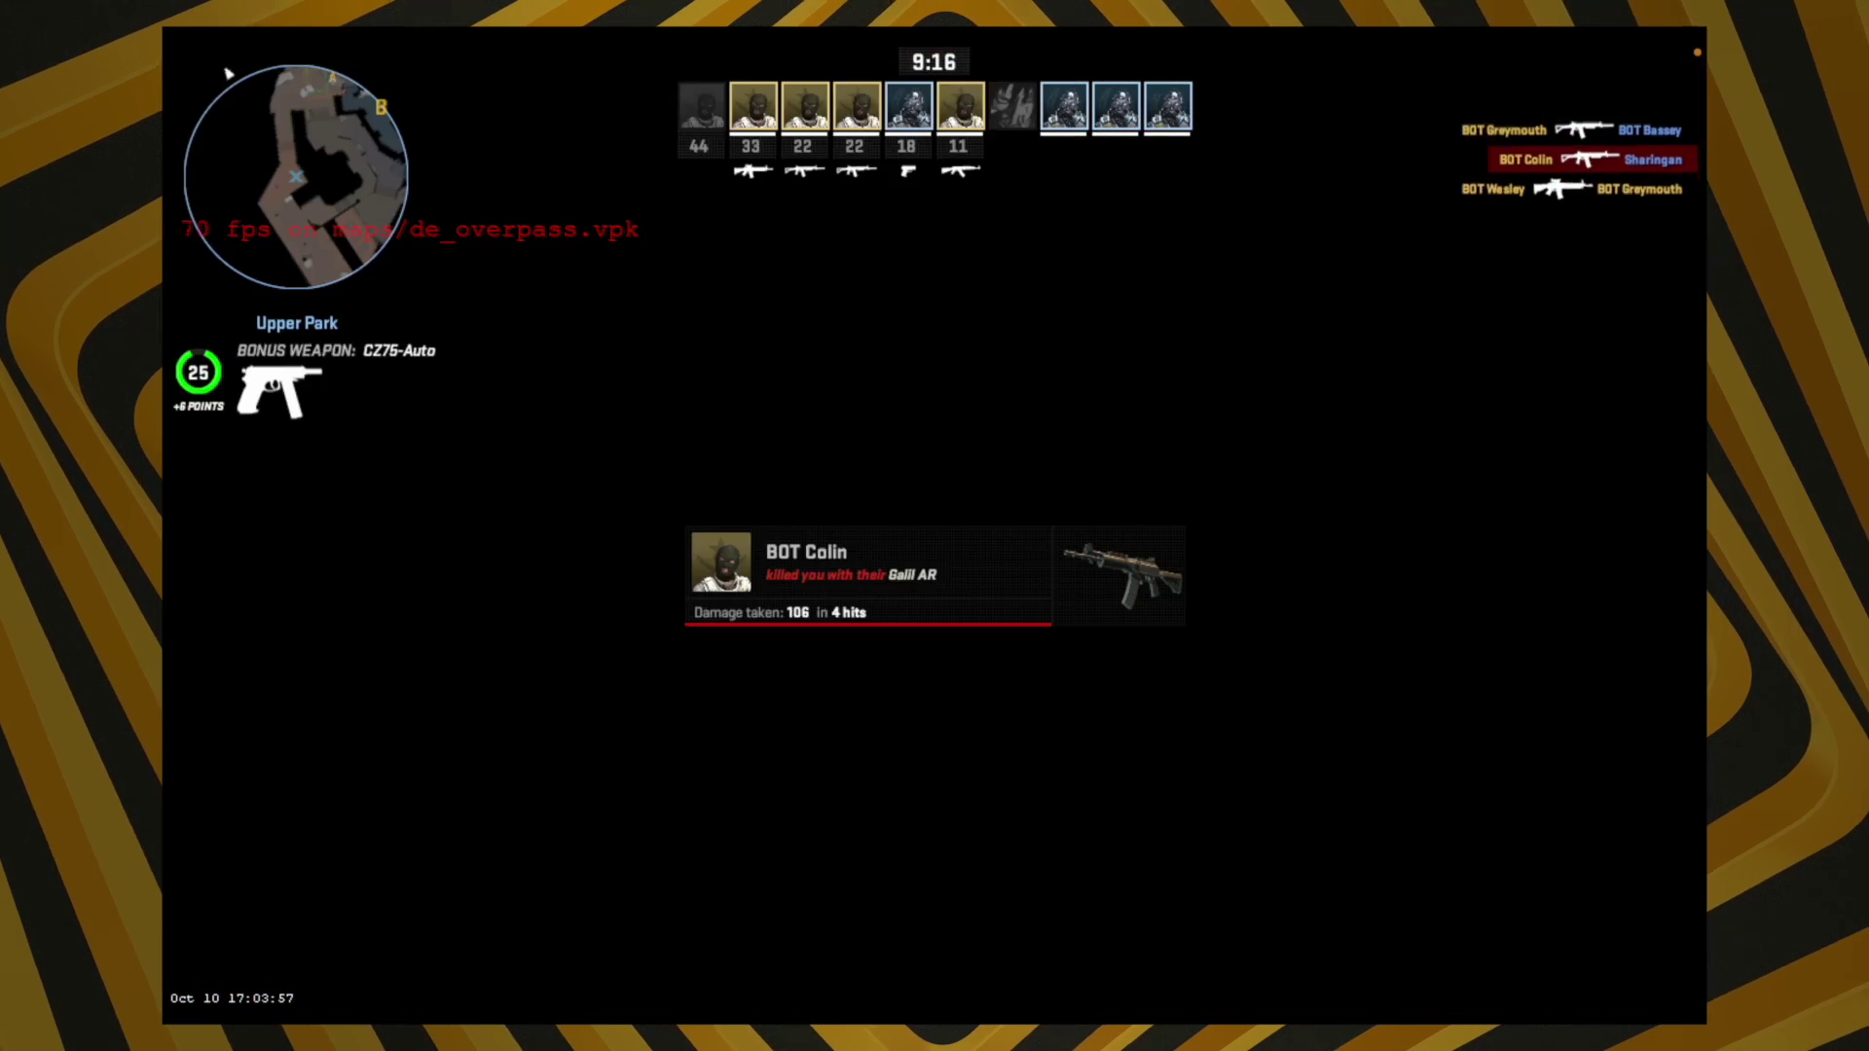
pyautogui.press('3')
pyautogui.press('w')
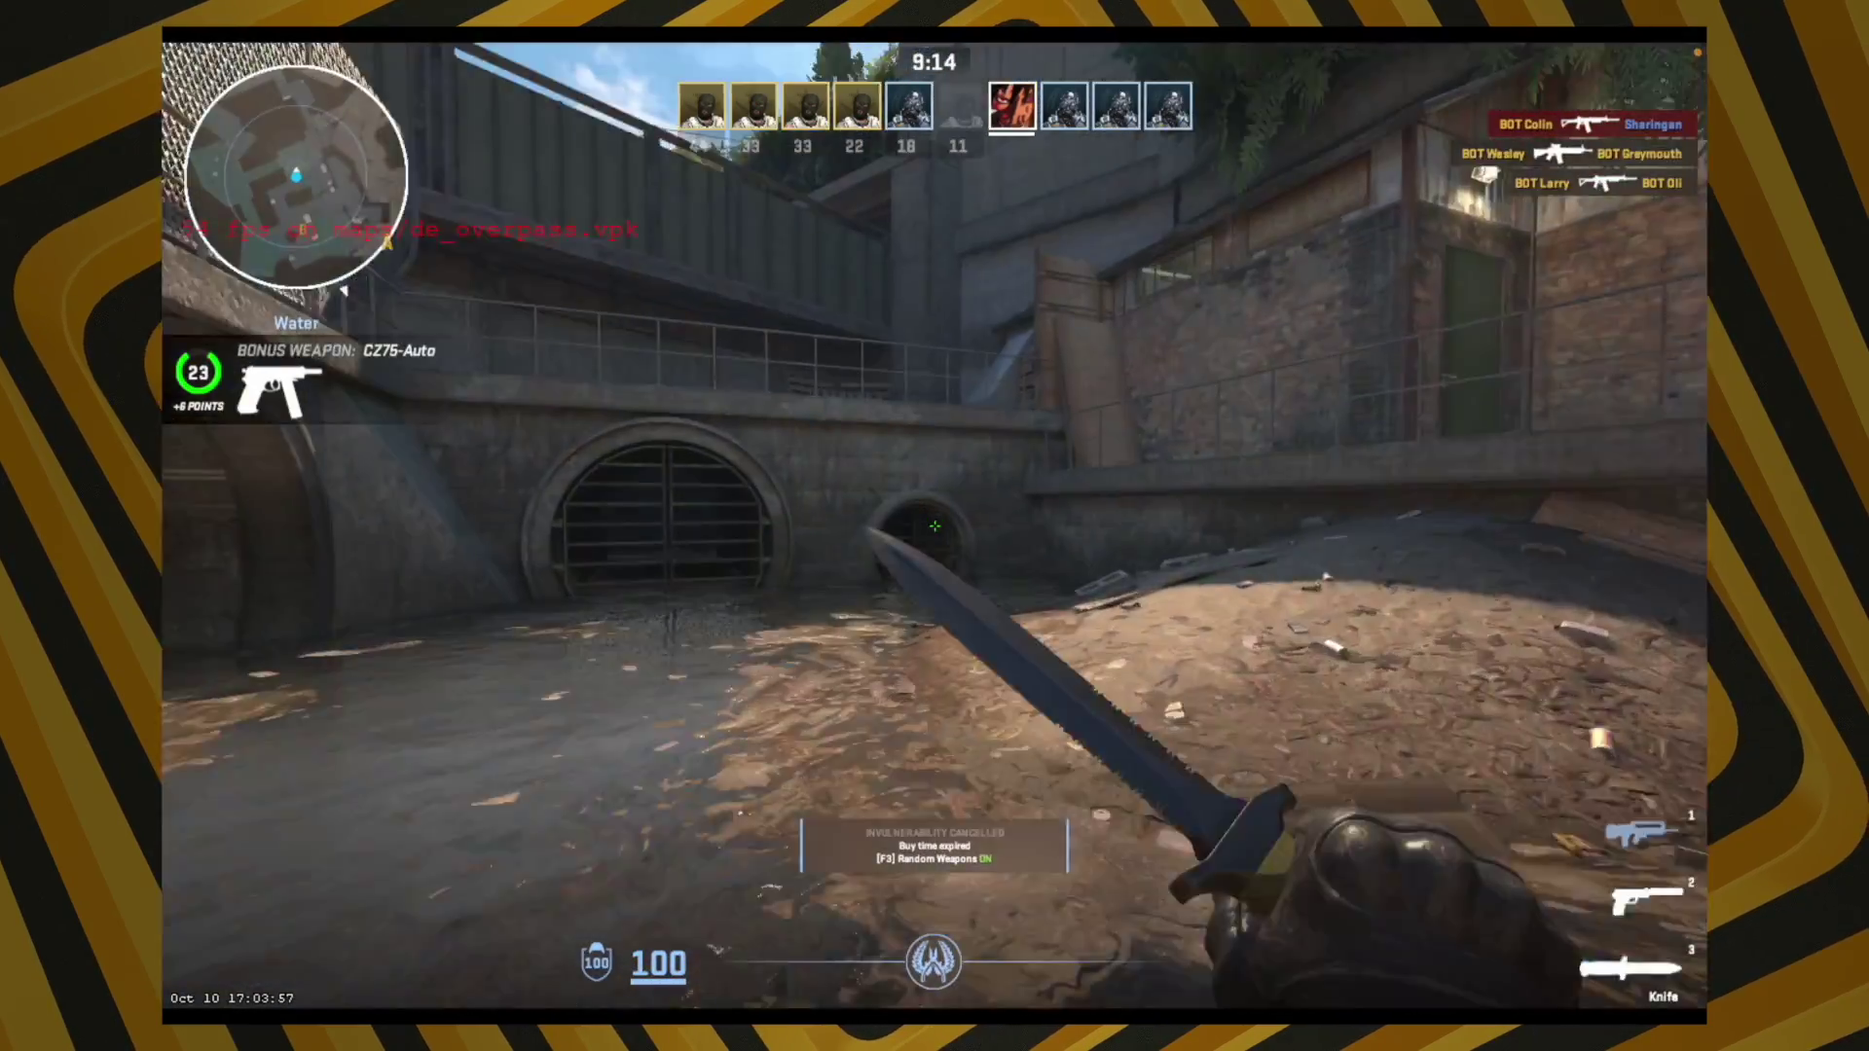